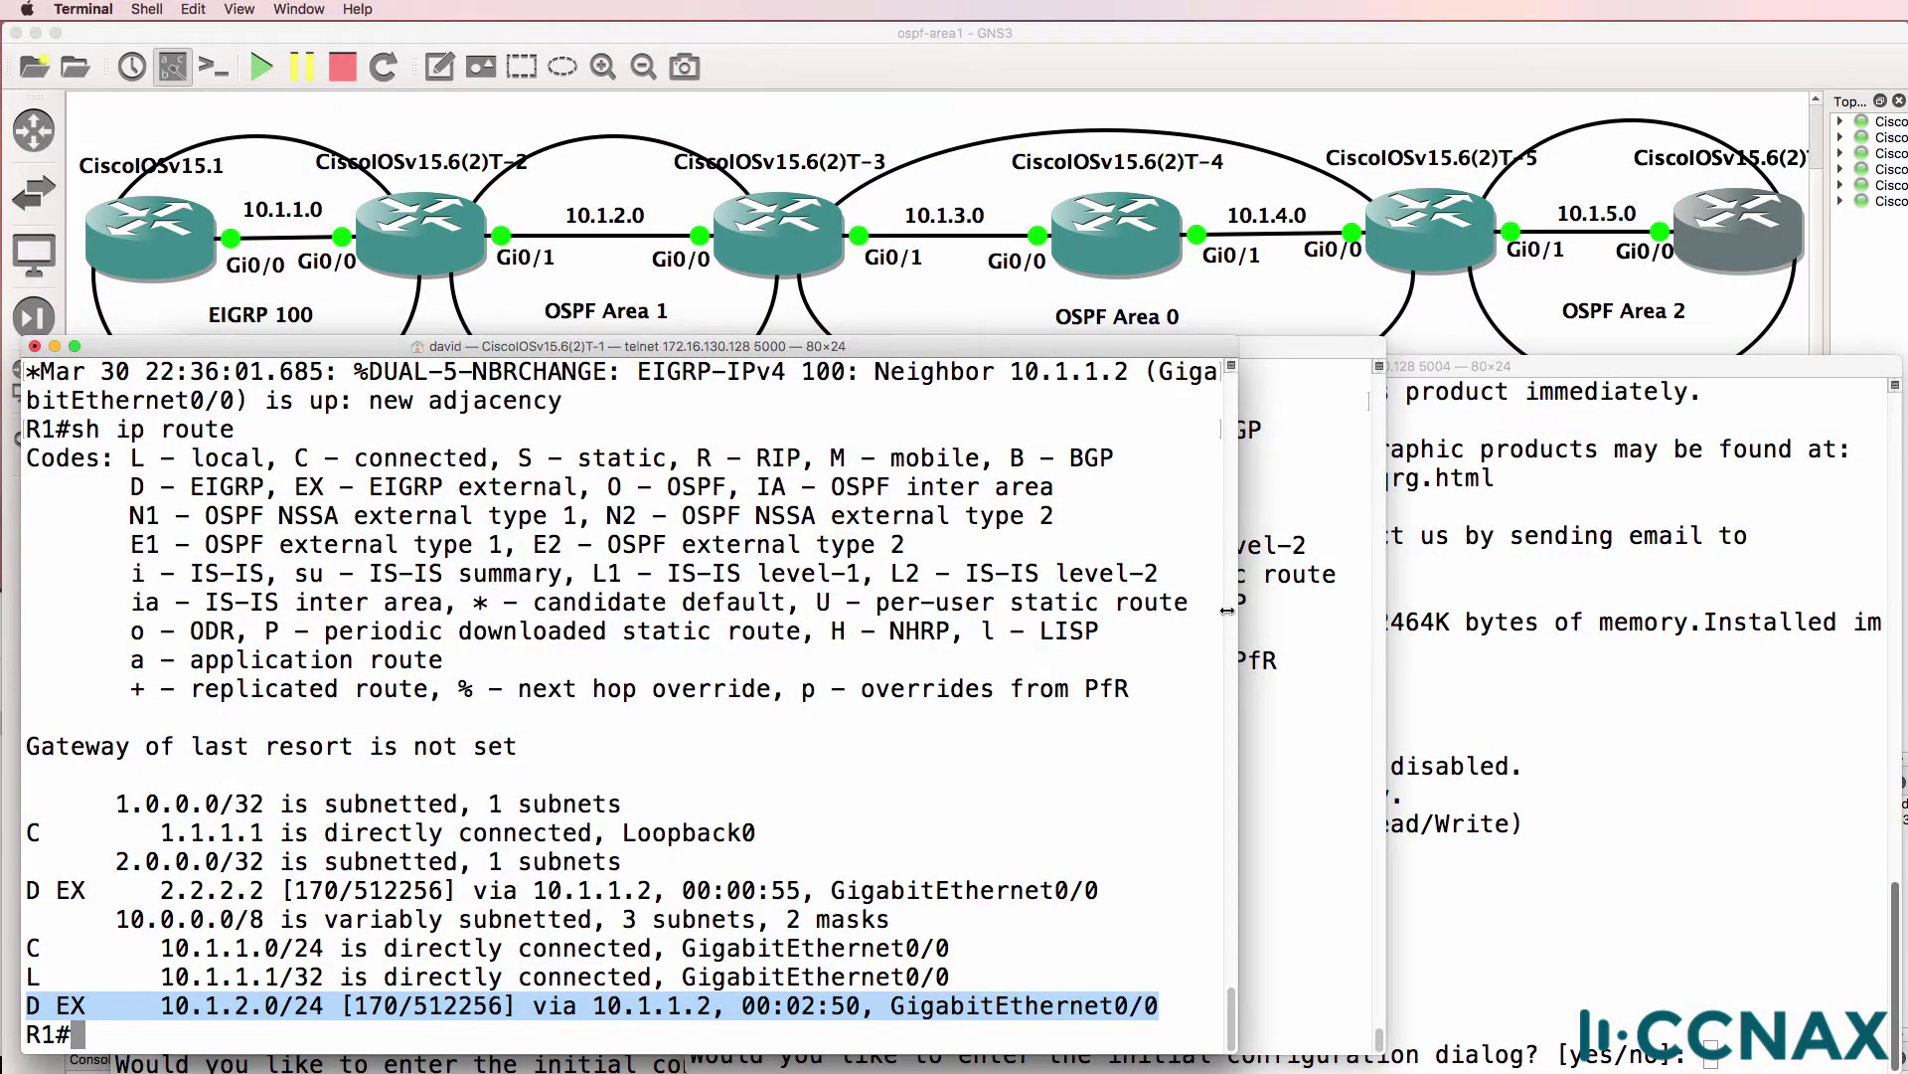
Show R1's EIGRP configuration section with 'sh run | sec eigrp'.
scroll(797, 613, up, 5)
click(1265, 595)
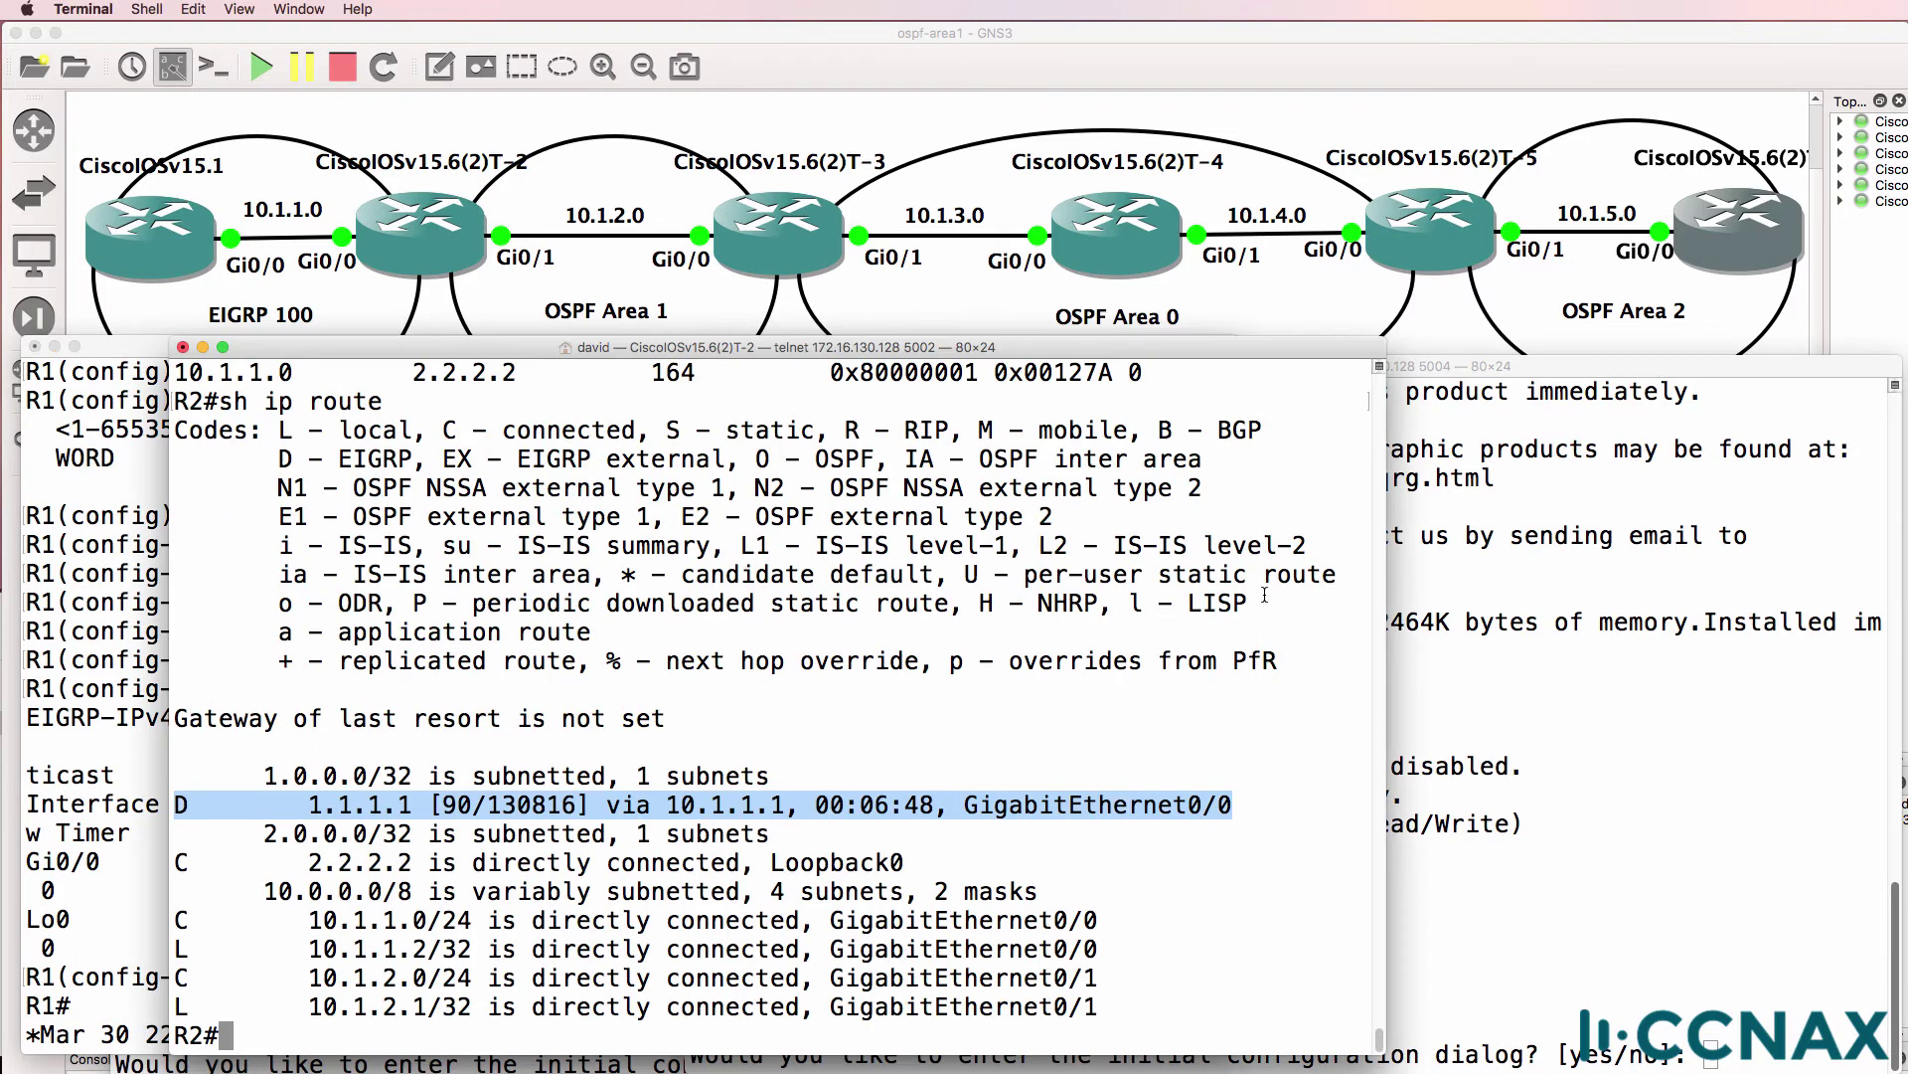
click(98, 606)
text(sh)
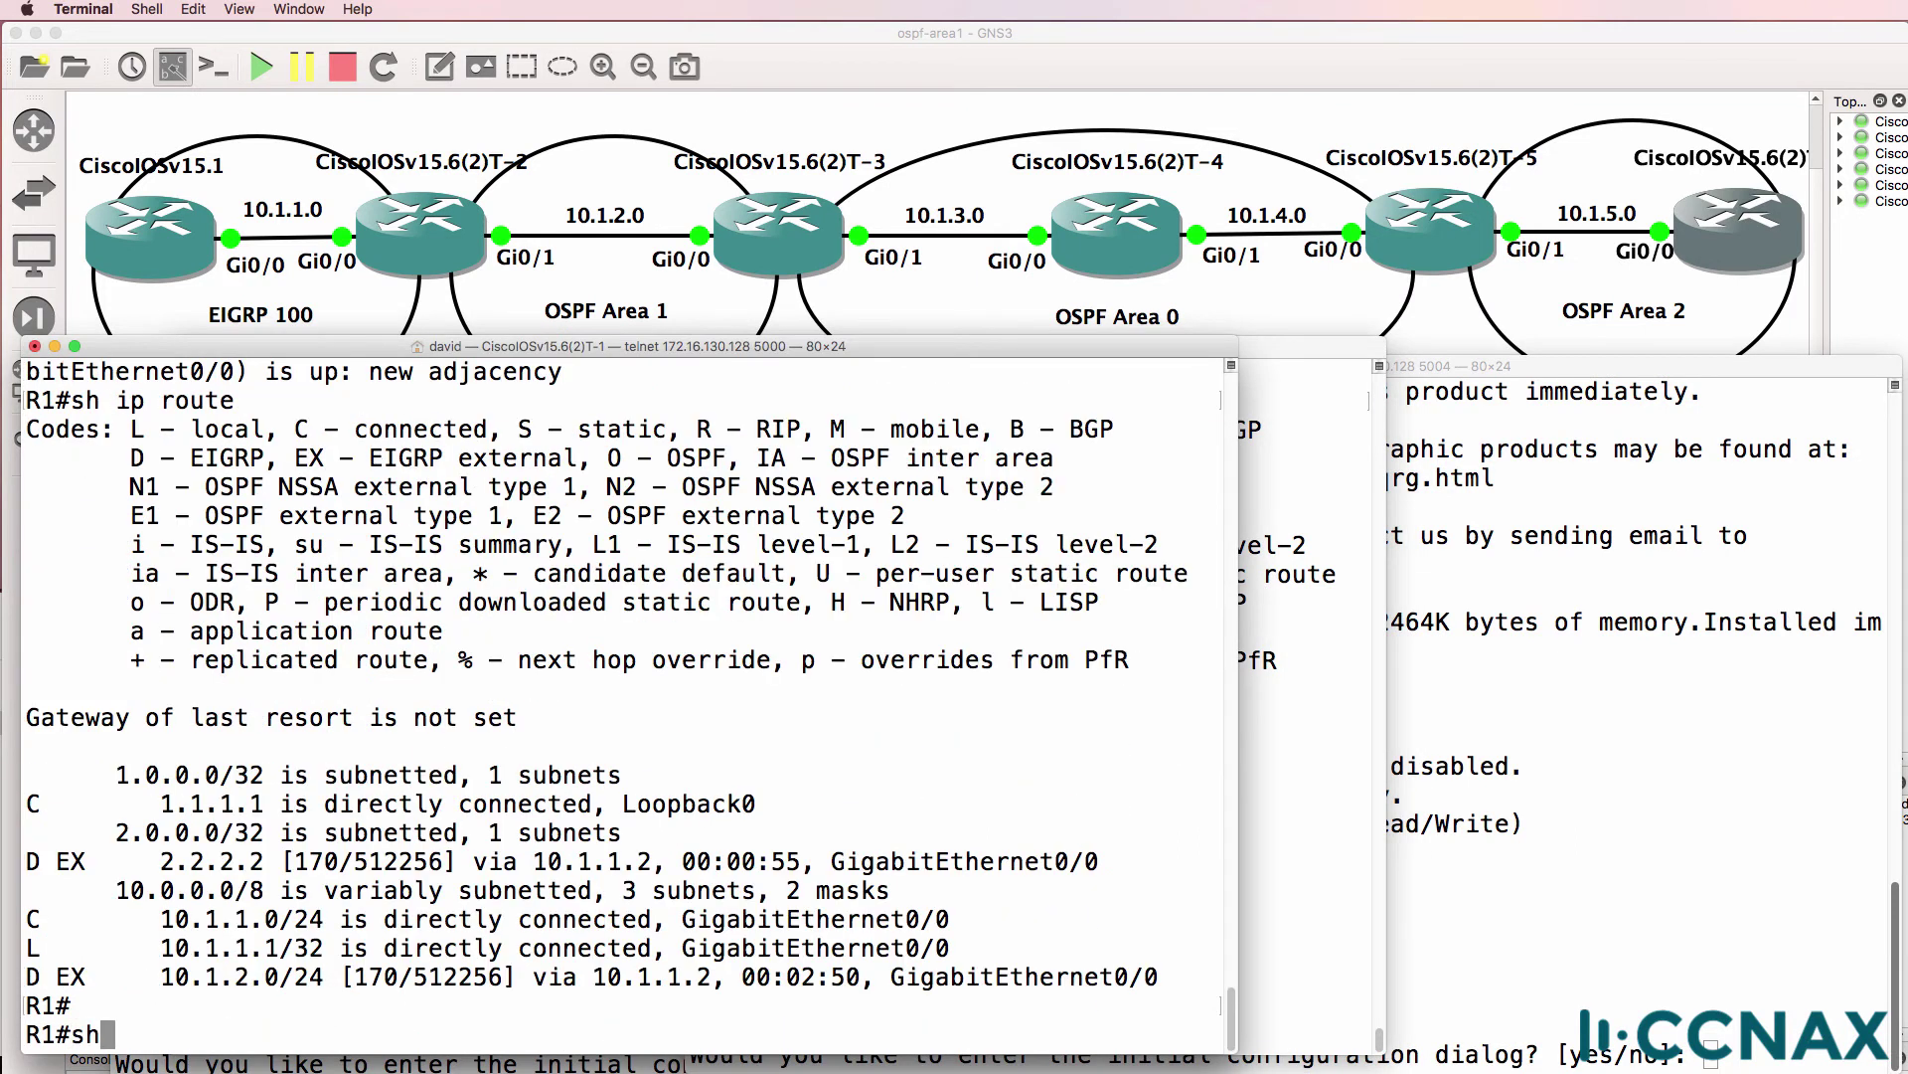
text( run | sec e)
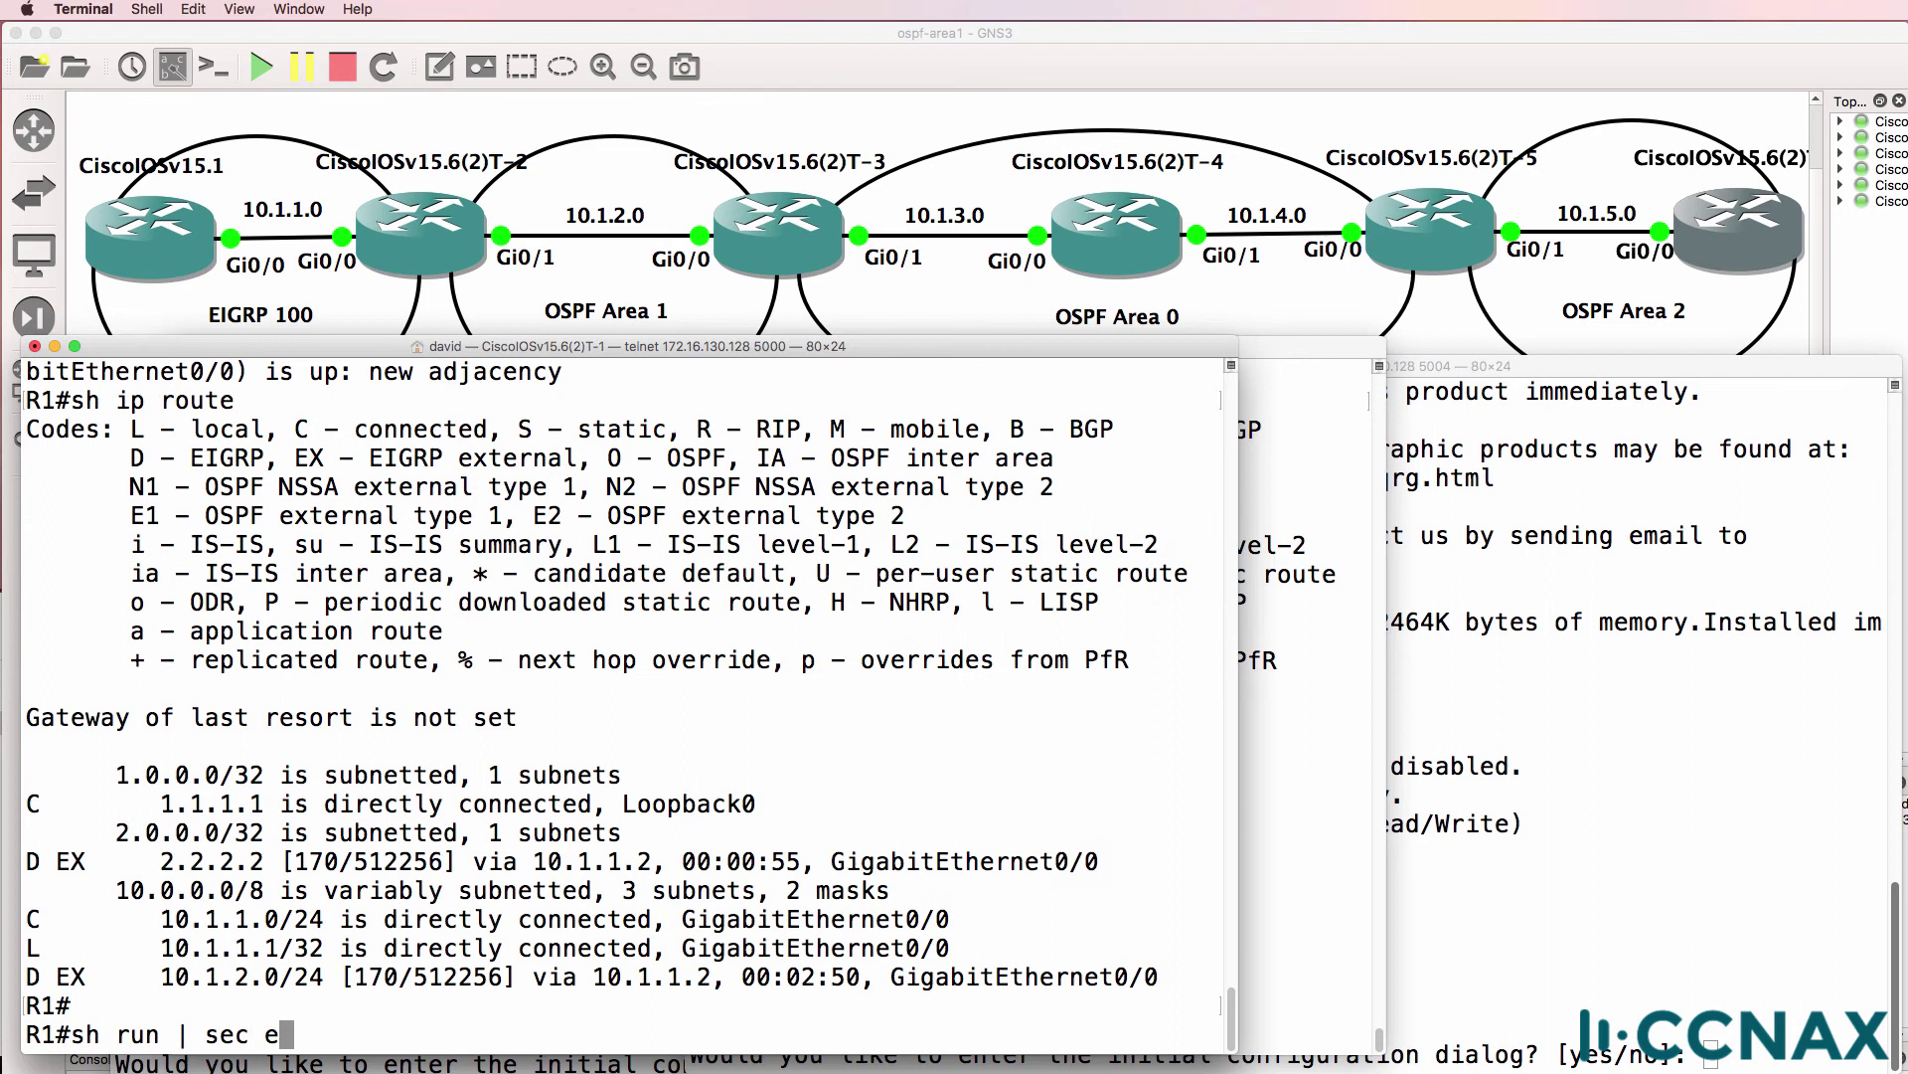
text(igrp)
key(Return)
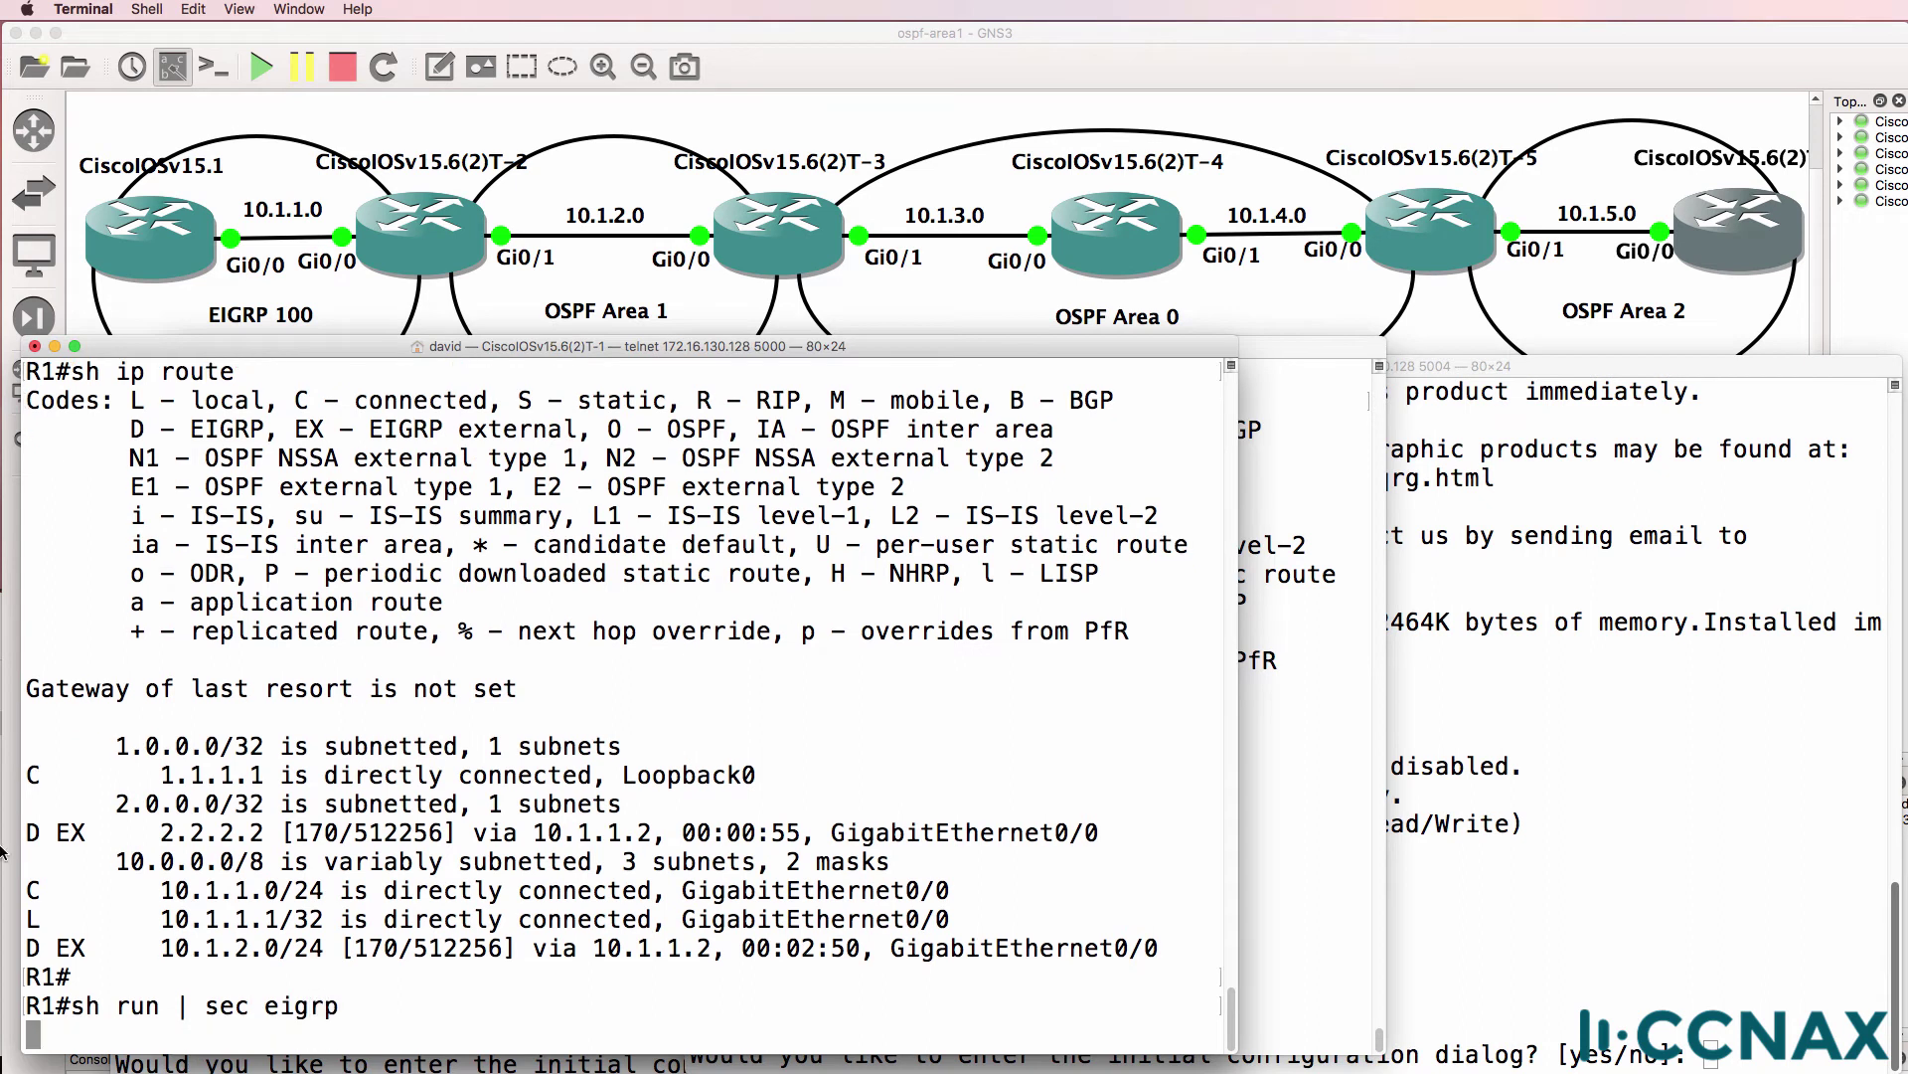
key(super+shift+Up)
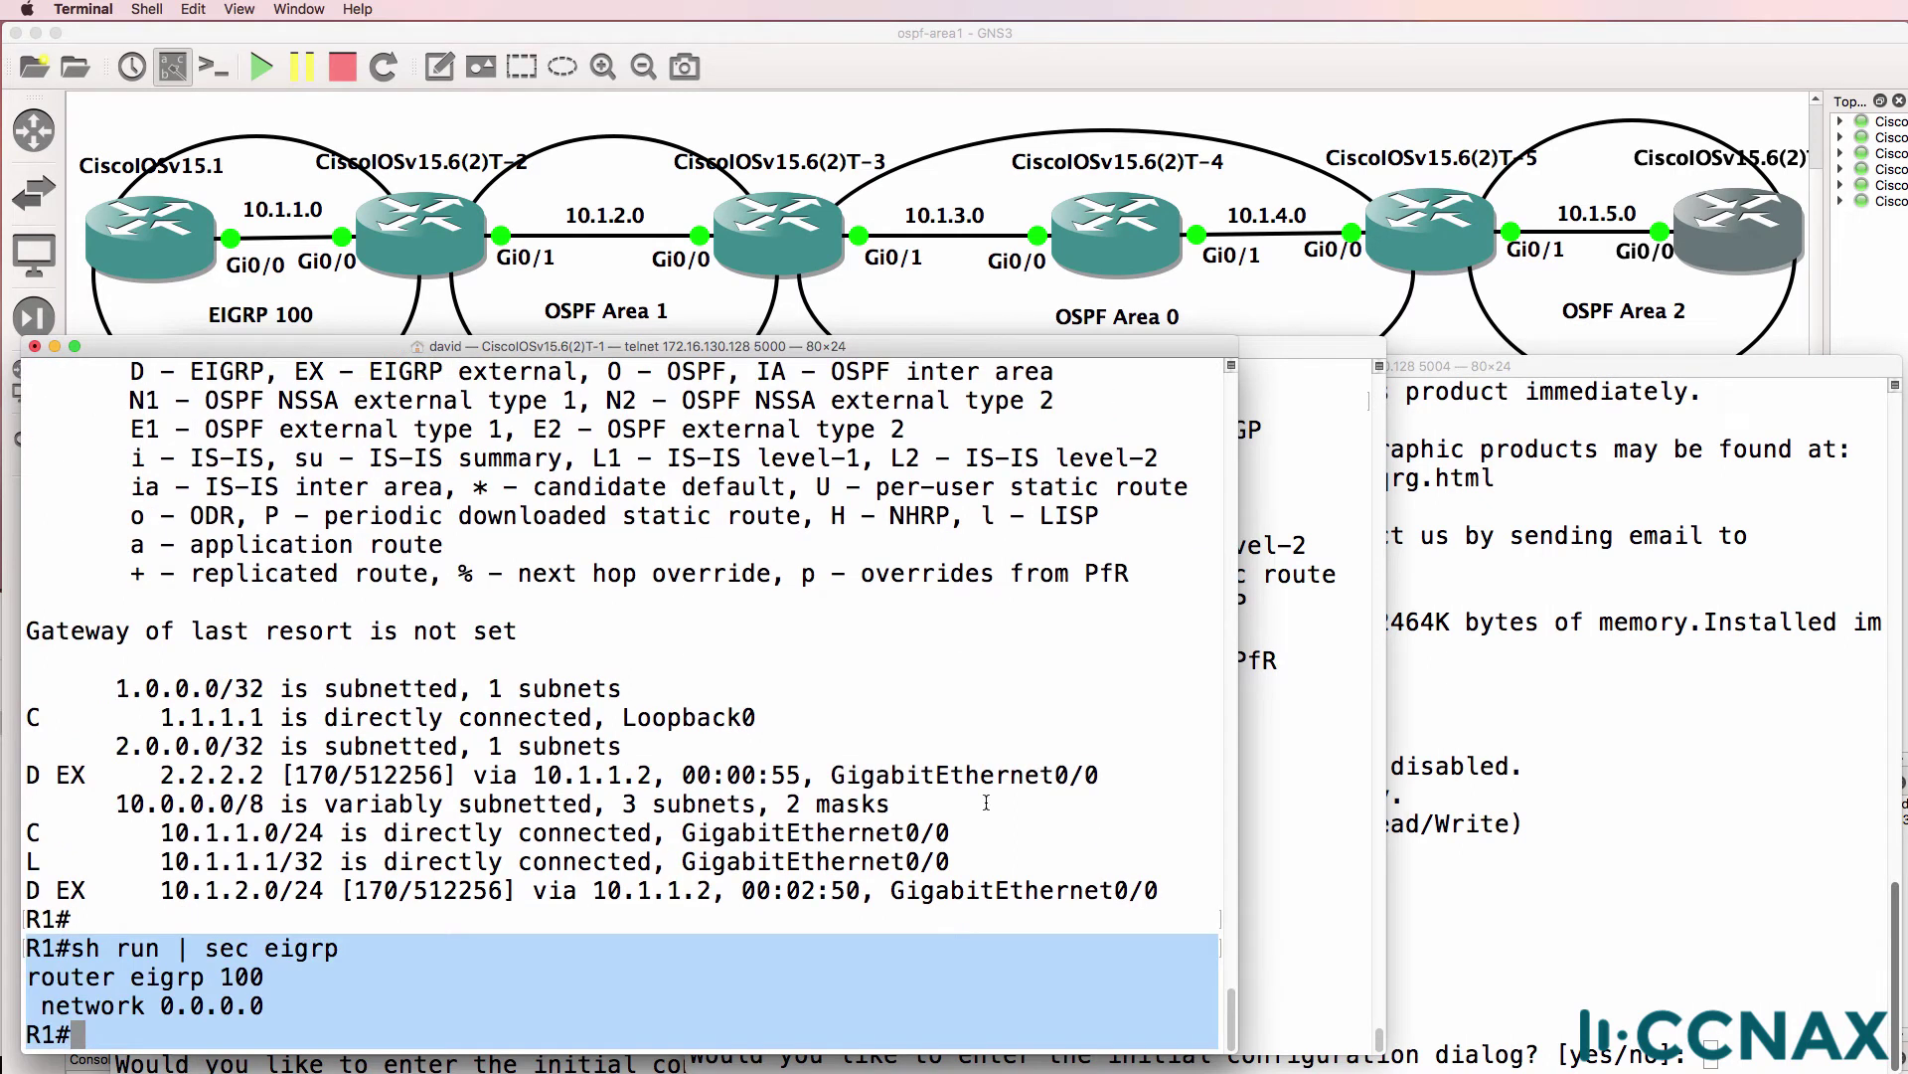
Show R2's EIGRP configuration section with 'sh run | sec eigrp'.
click(1334, 736)
key(Return)
text(sh run | sec )
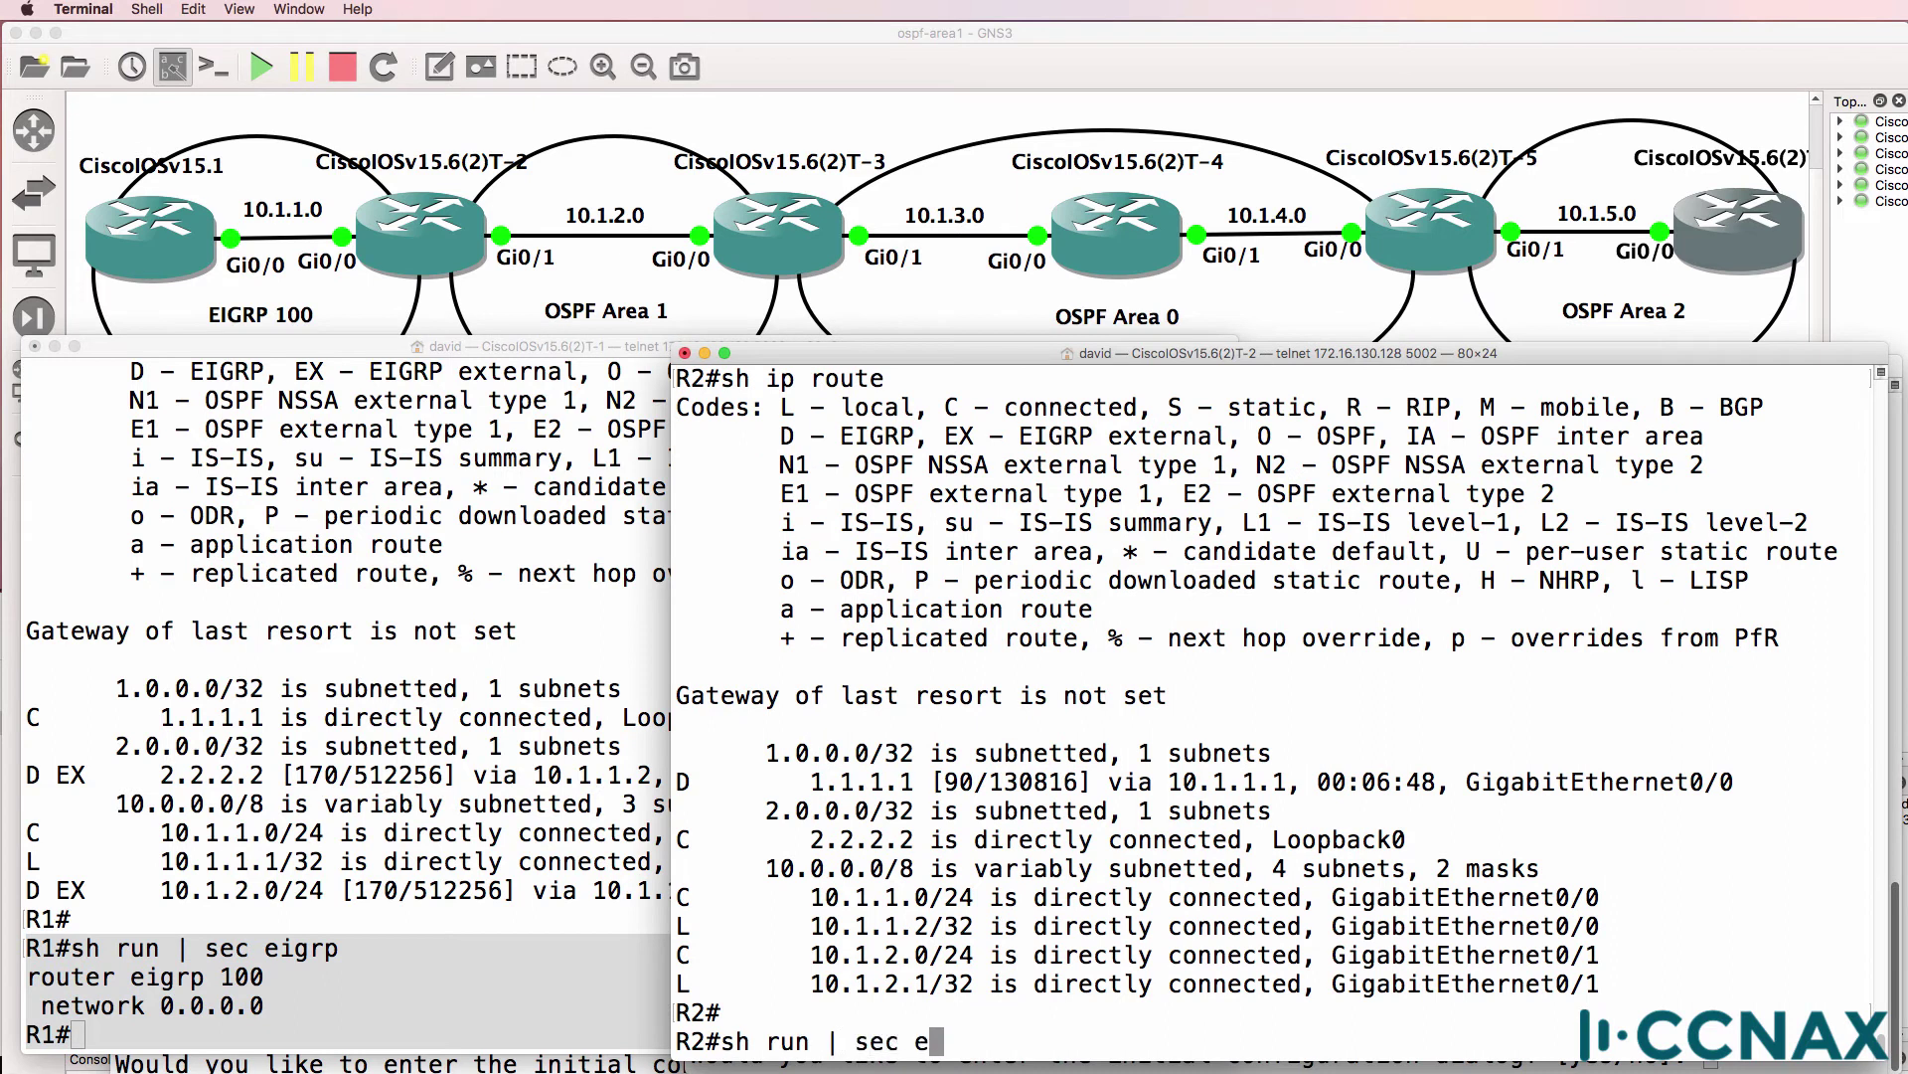
text(eigrp)
key(Return)
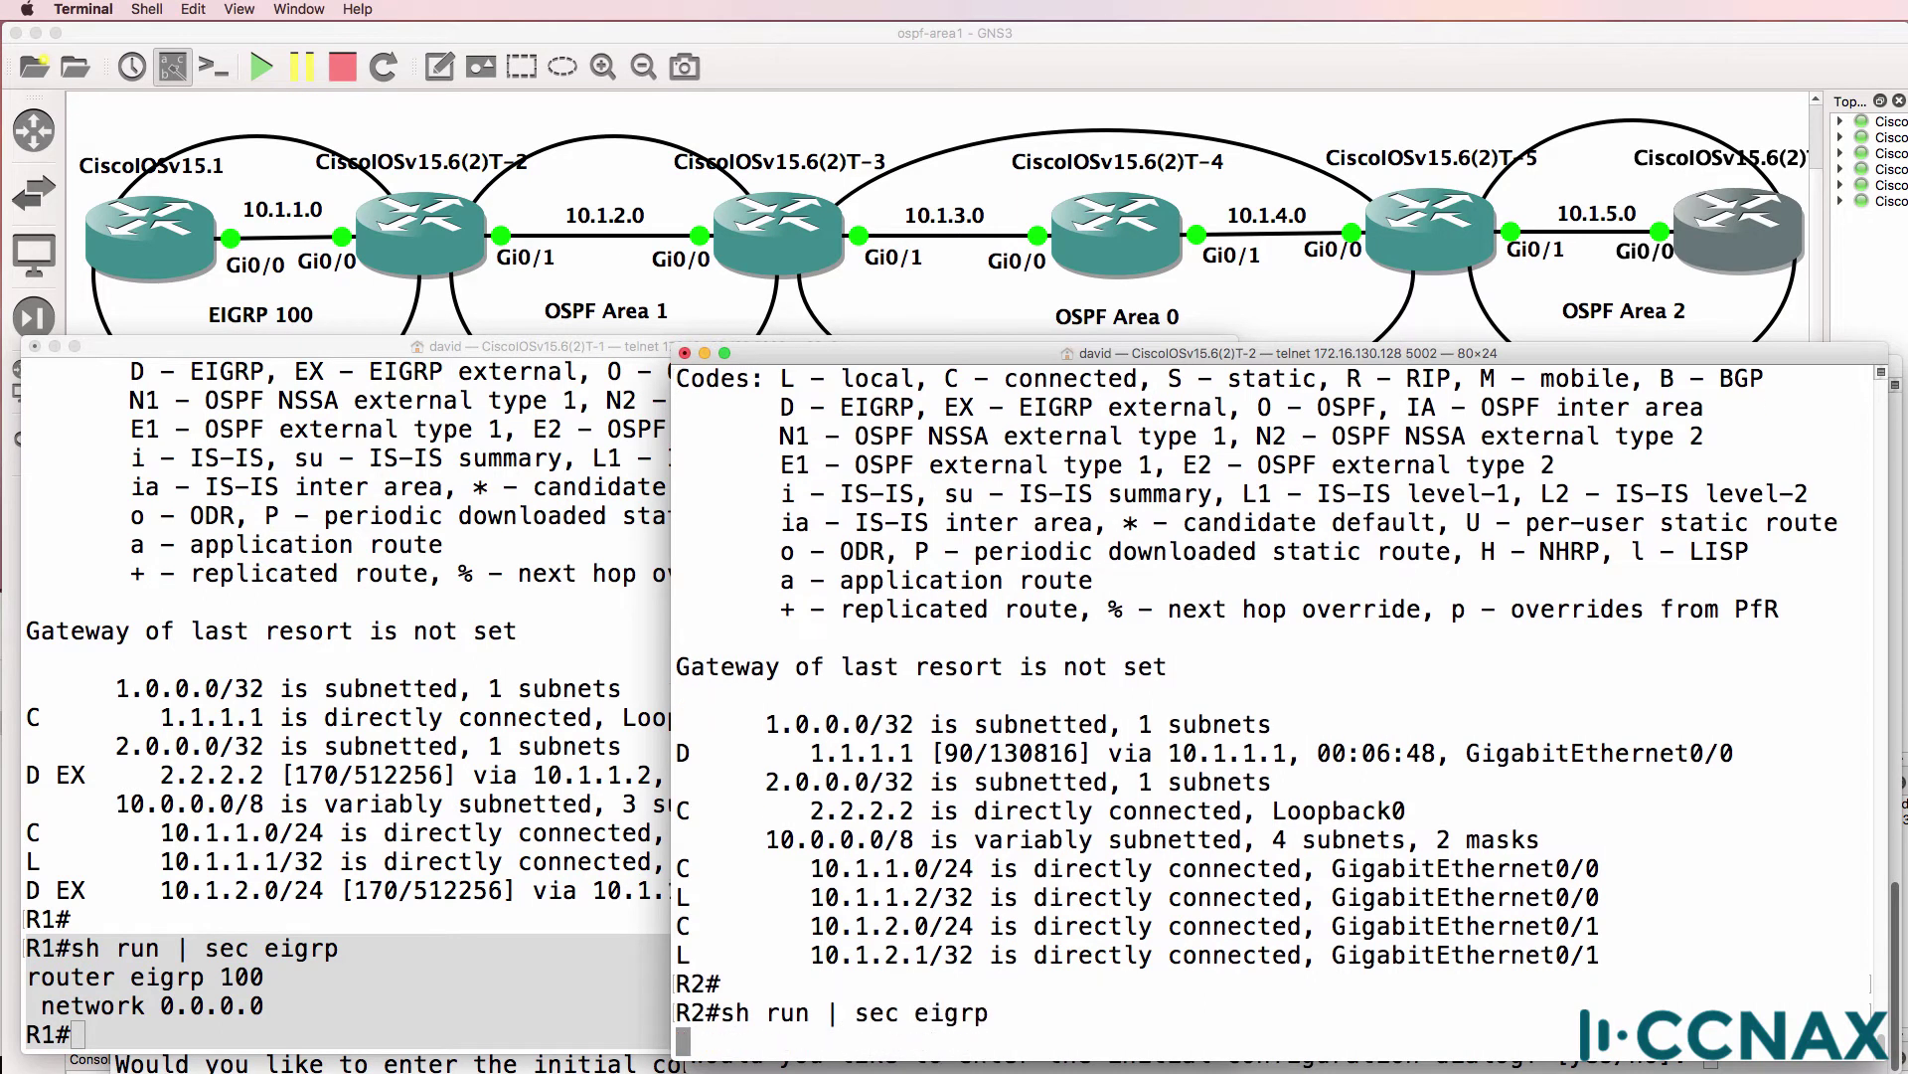
Show R2's OSPF configuration section, then page through its full running configuration.
key(Up)
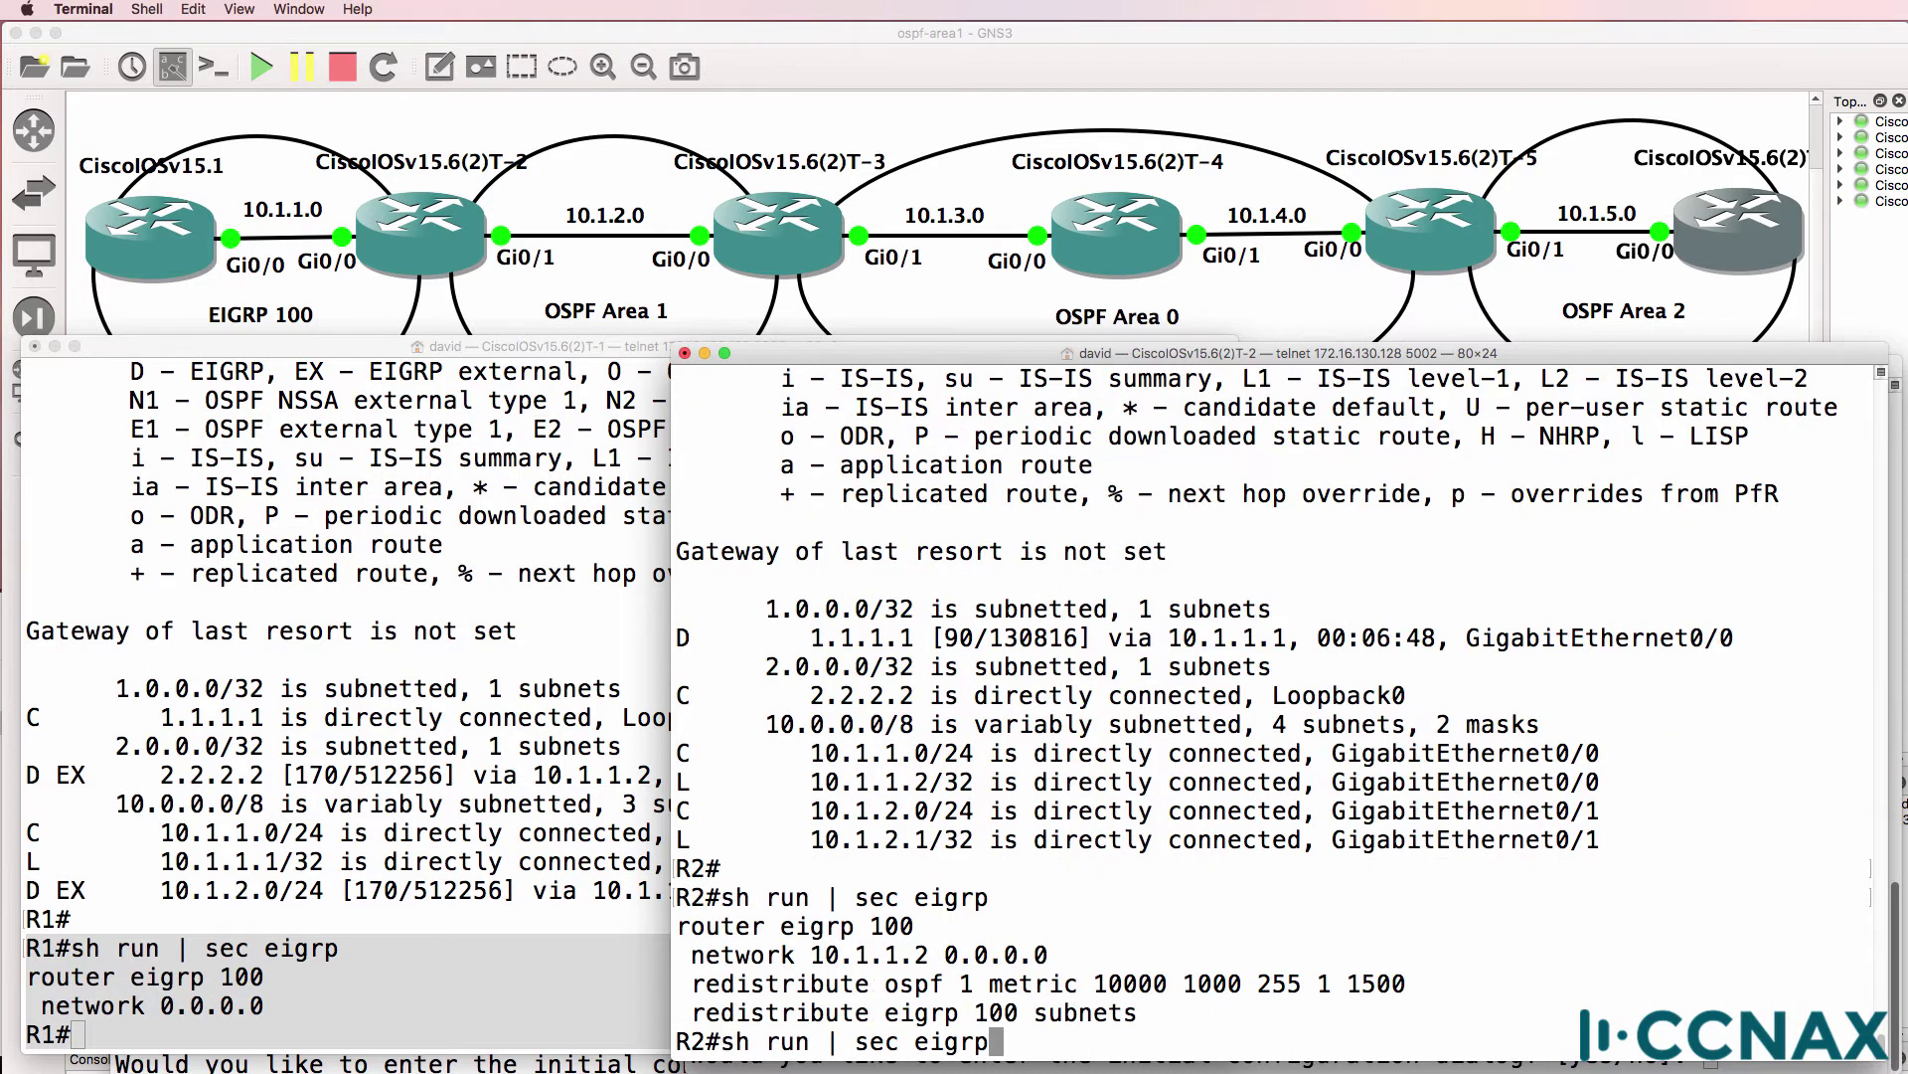
key(BackSpace)
key(BackSpace)
key(BackSpace)
key(BackSpace)
key(BackSpace)
text(ospf)
key(Return)
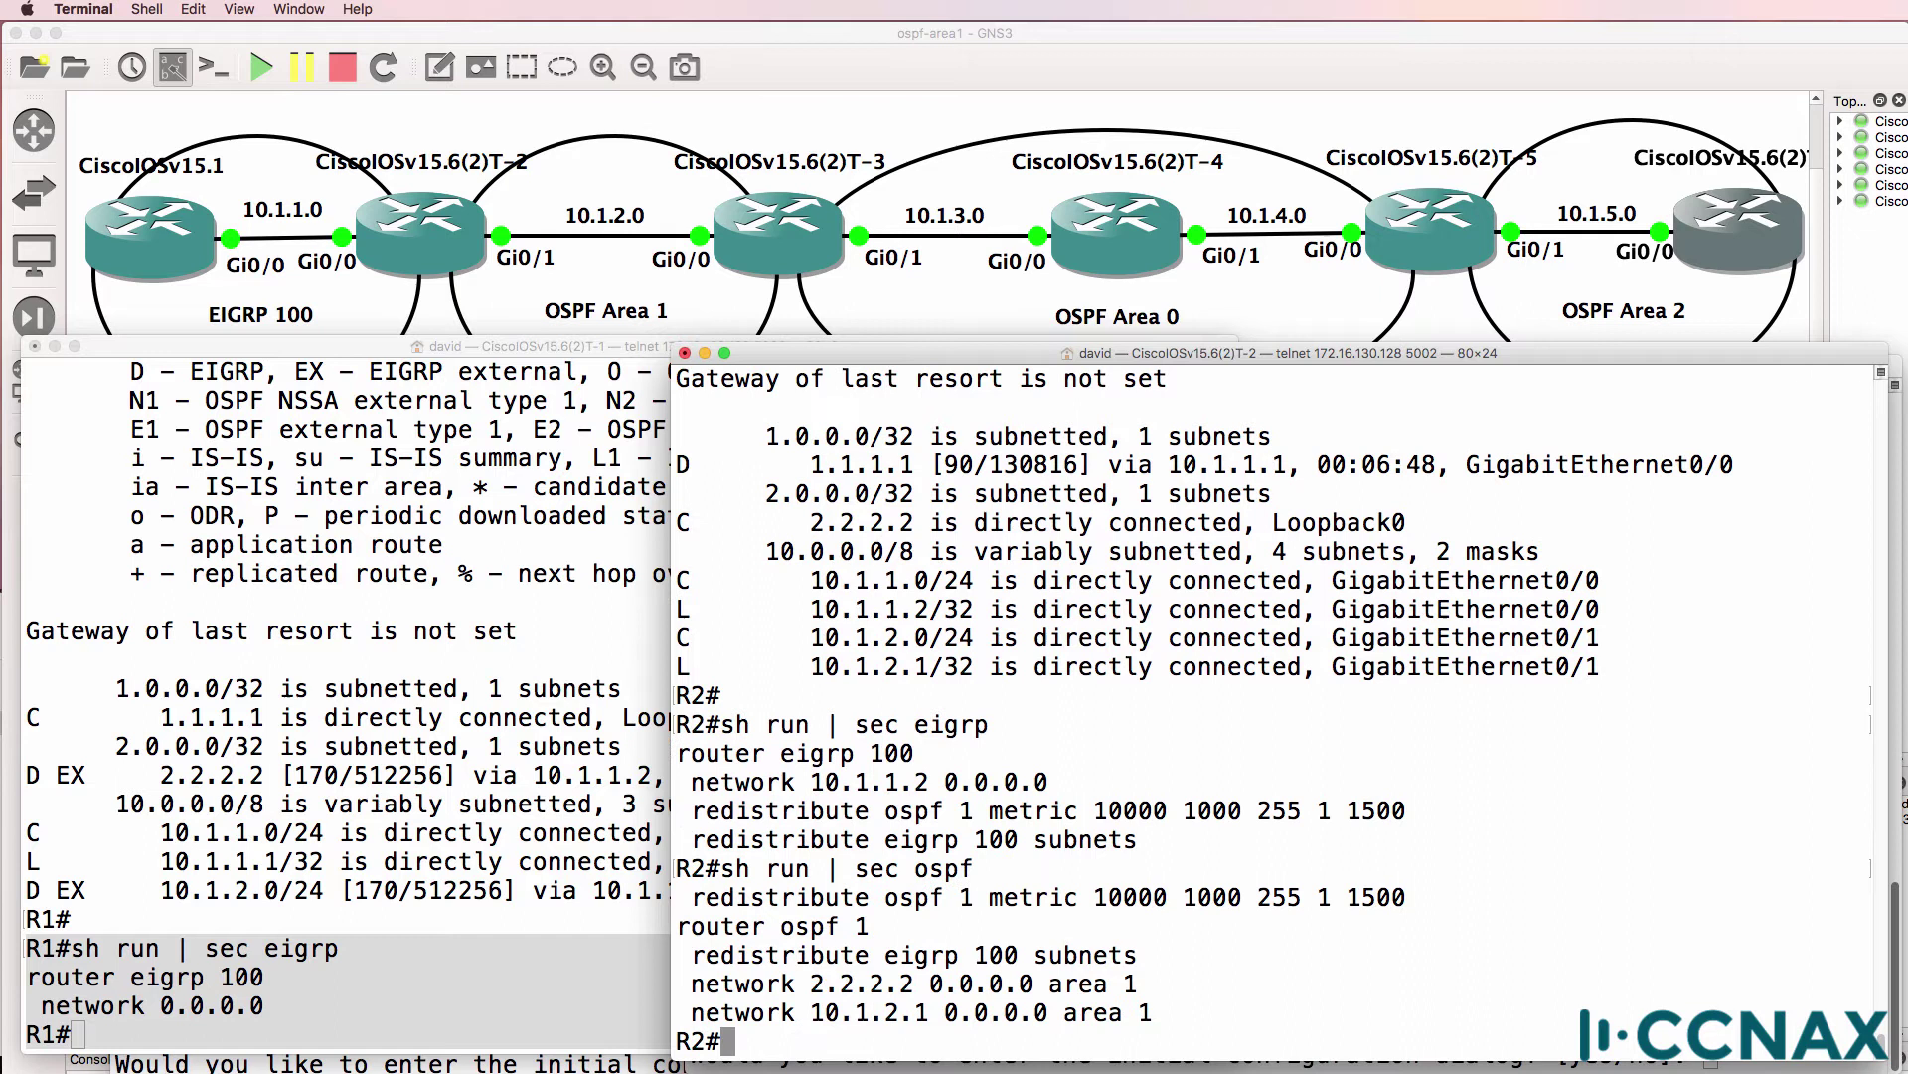
text(sh run)
key(Return)
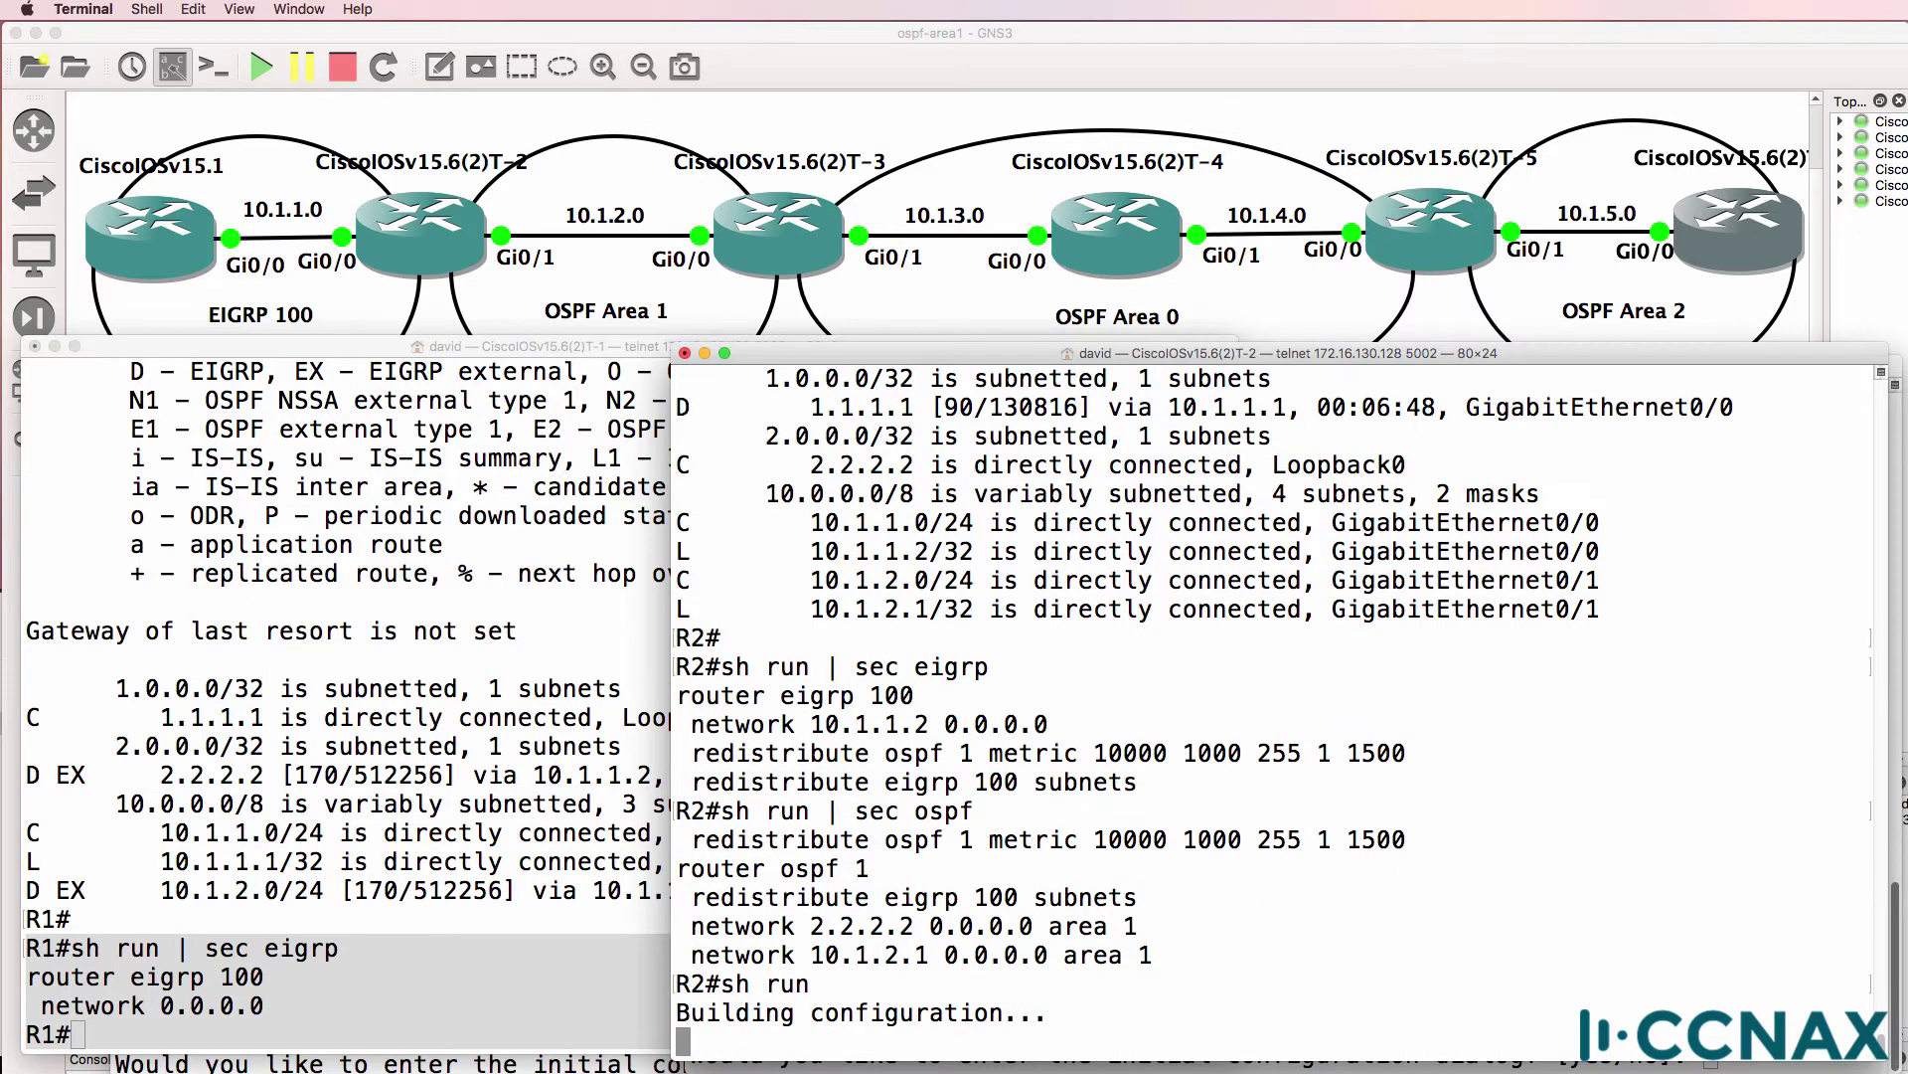
key(space)
key(space)
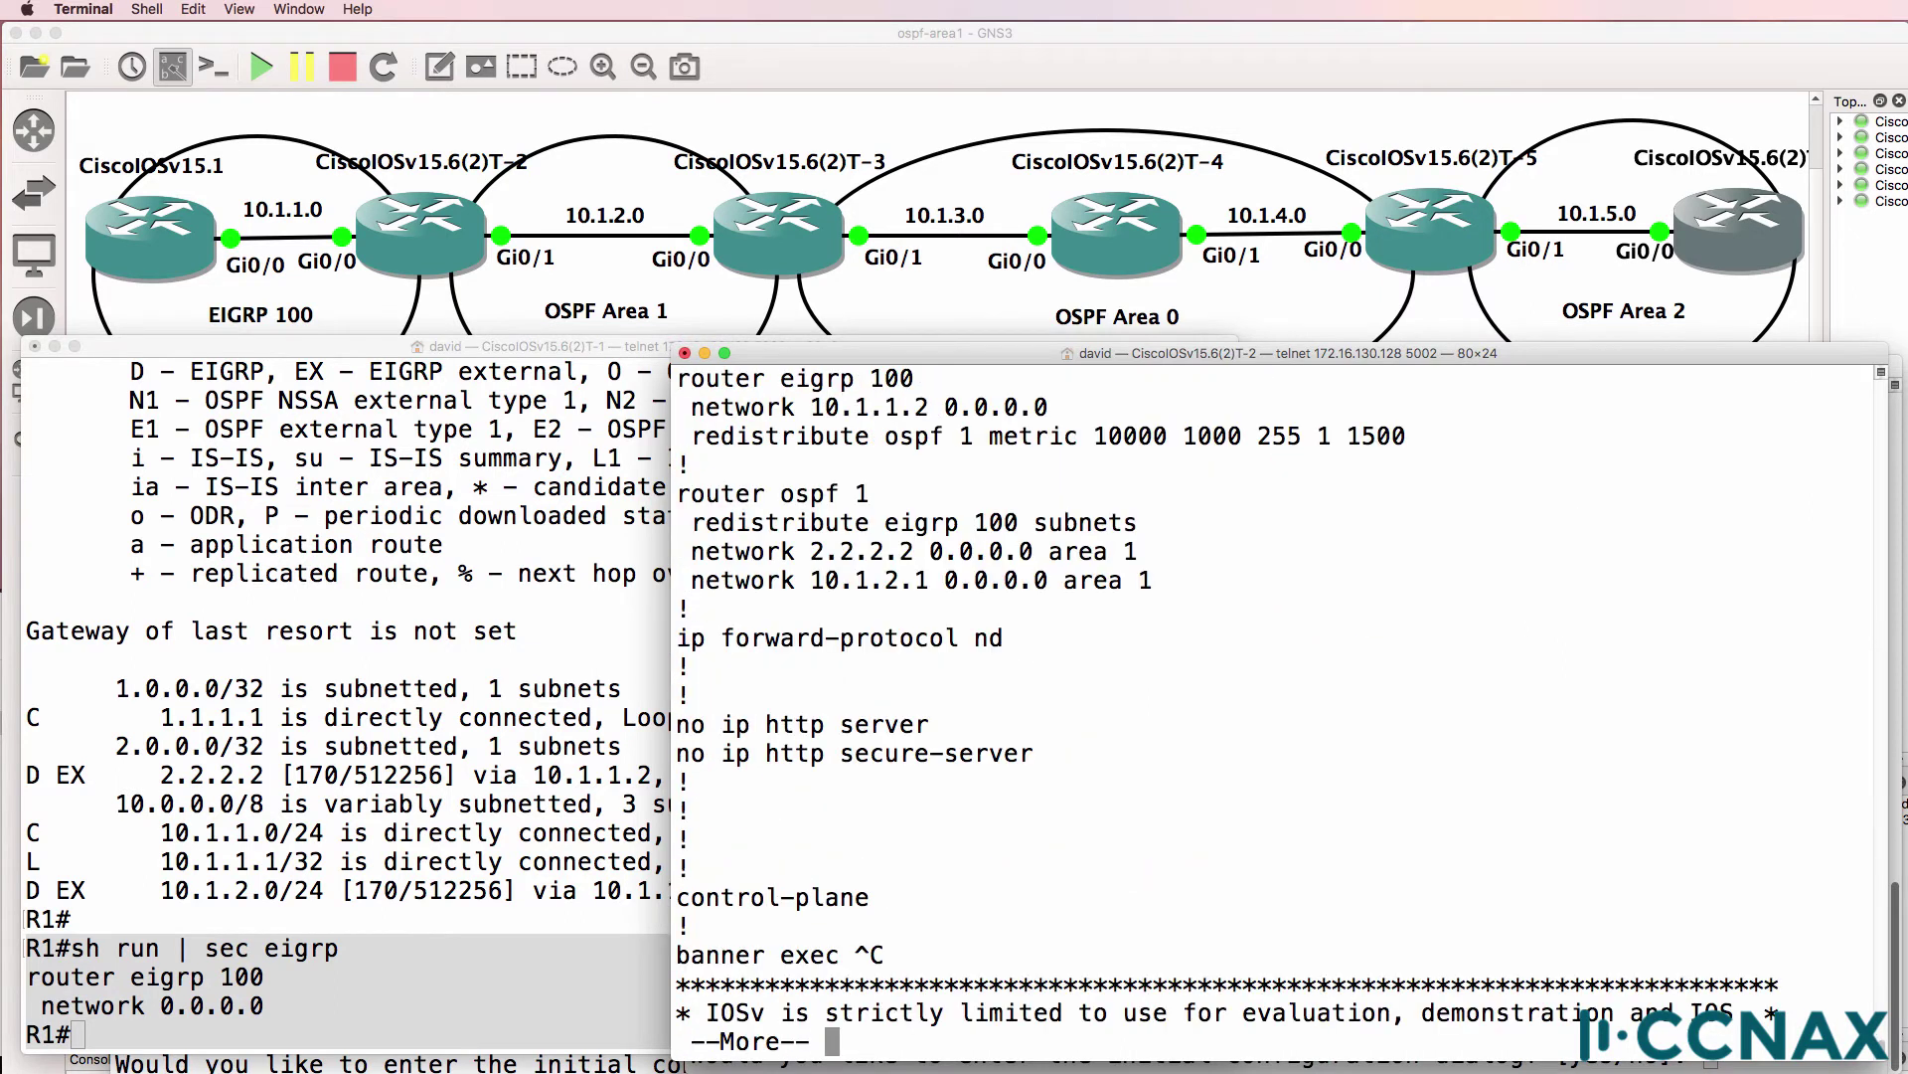
drag(676, 376, 1487, 589)
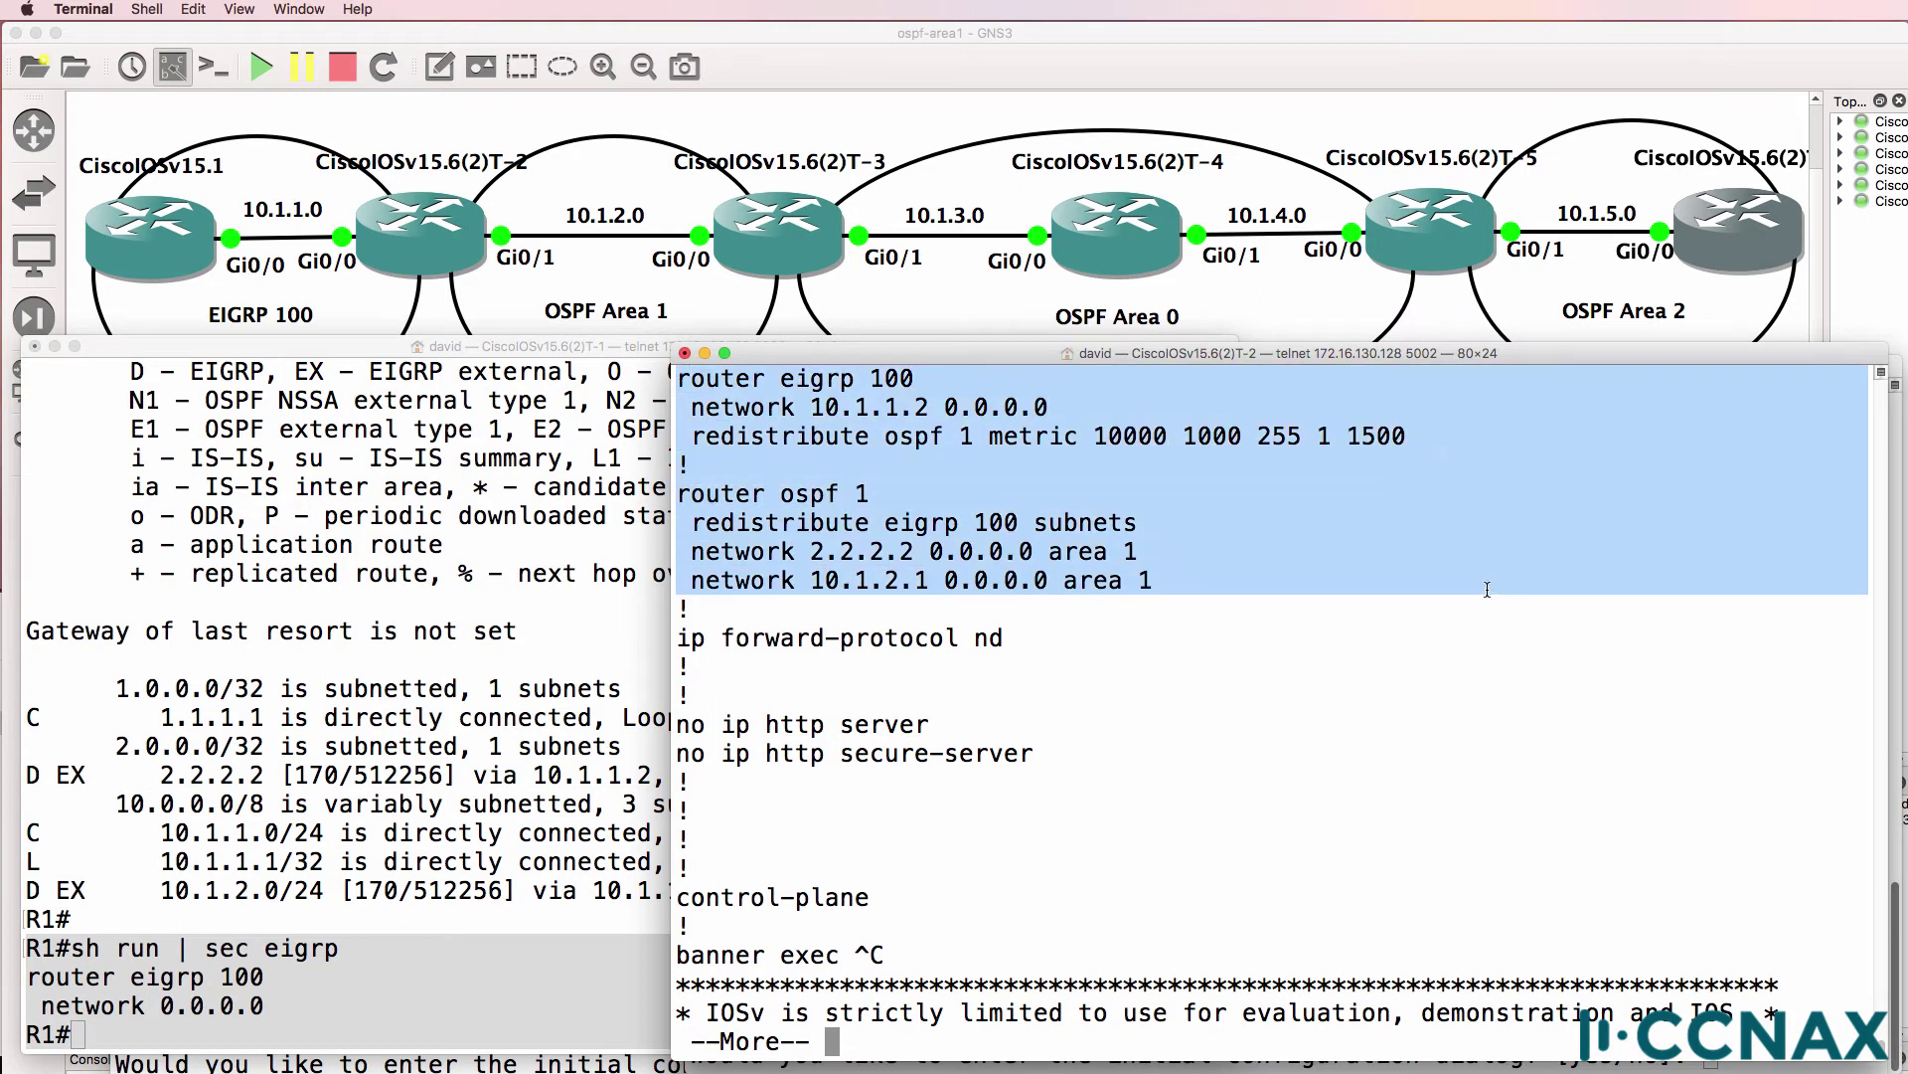
click(1253, 521)
drag(701, 435, 1613, 442)
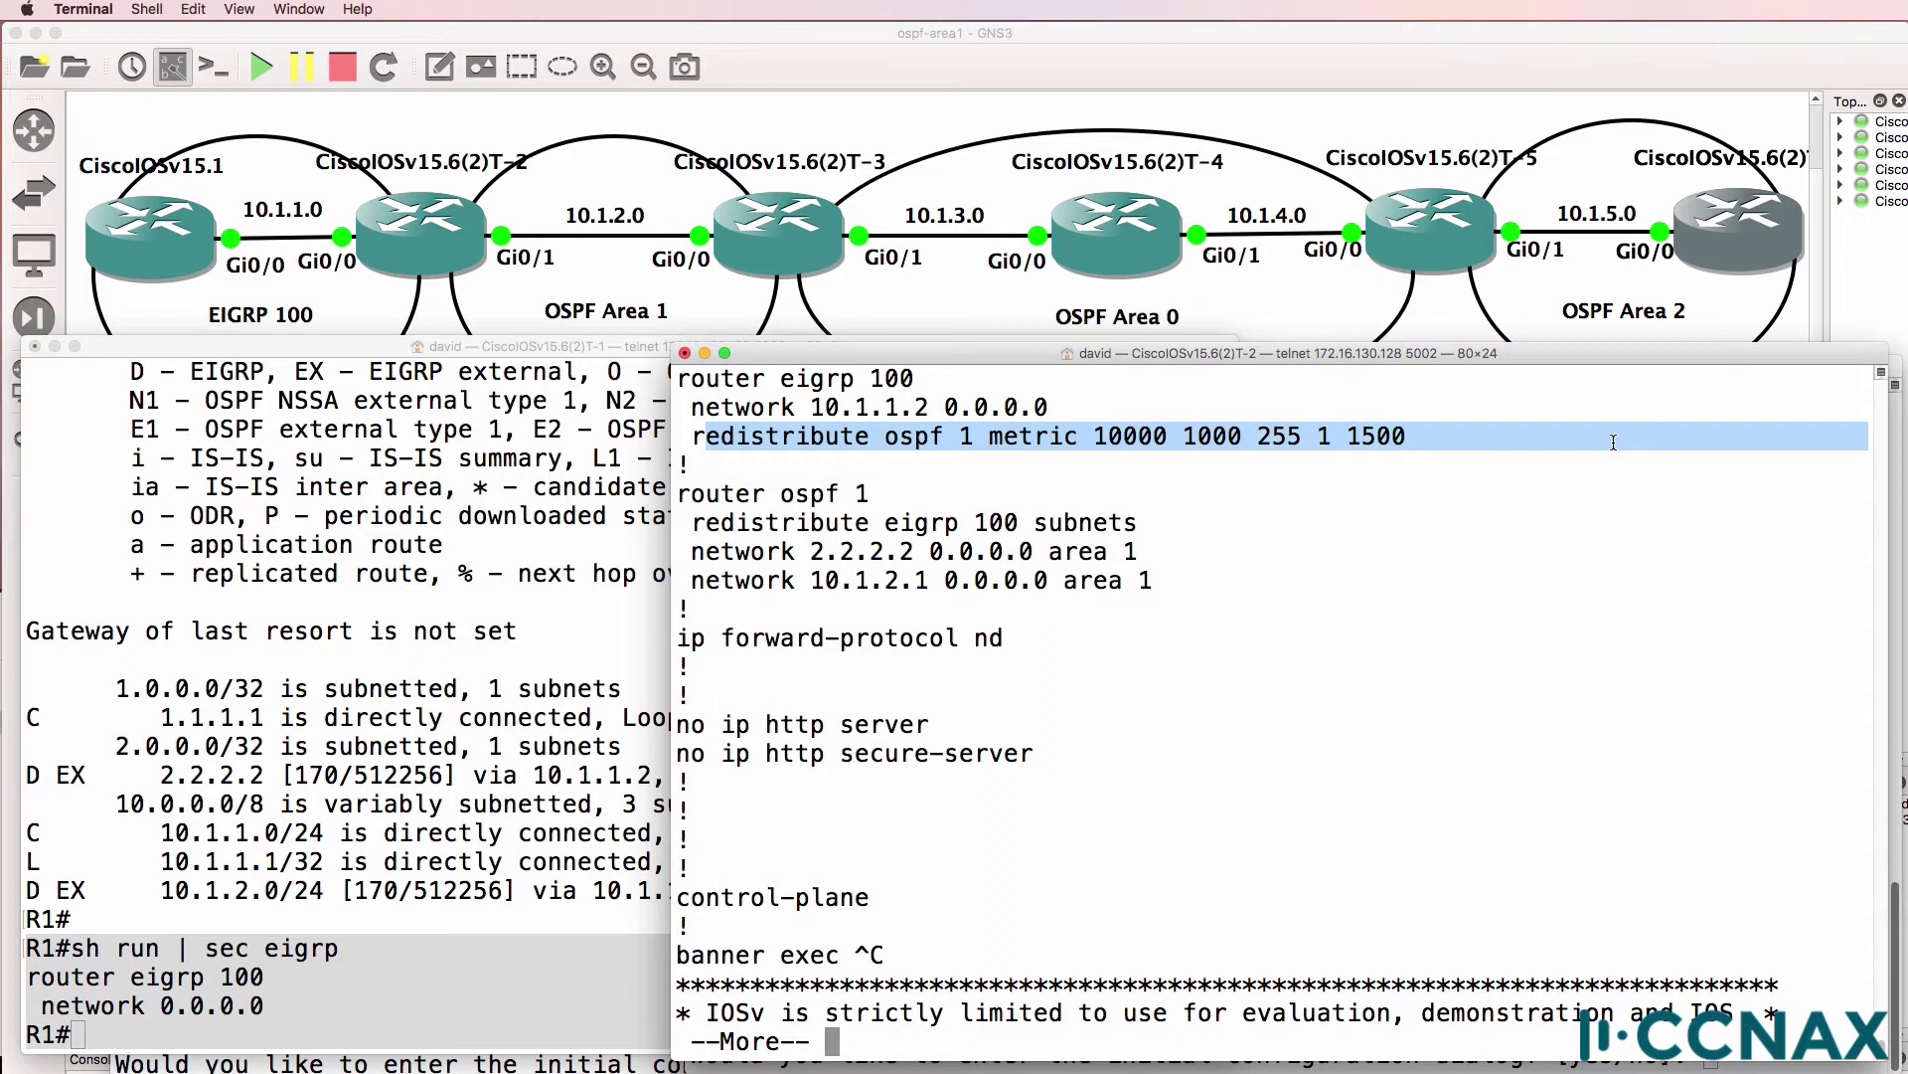
click(754, 430)
drag(692, 436, 1427, 426)
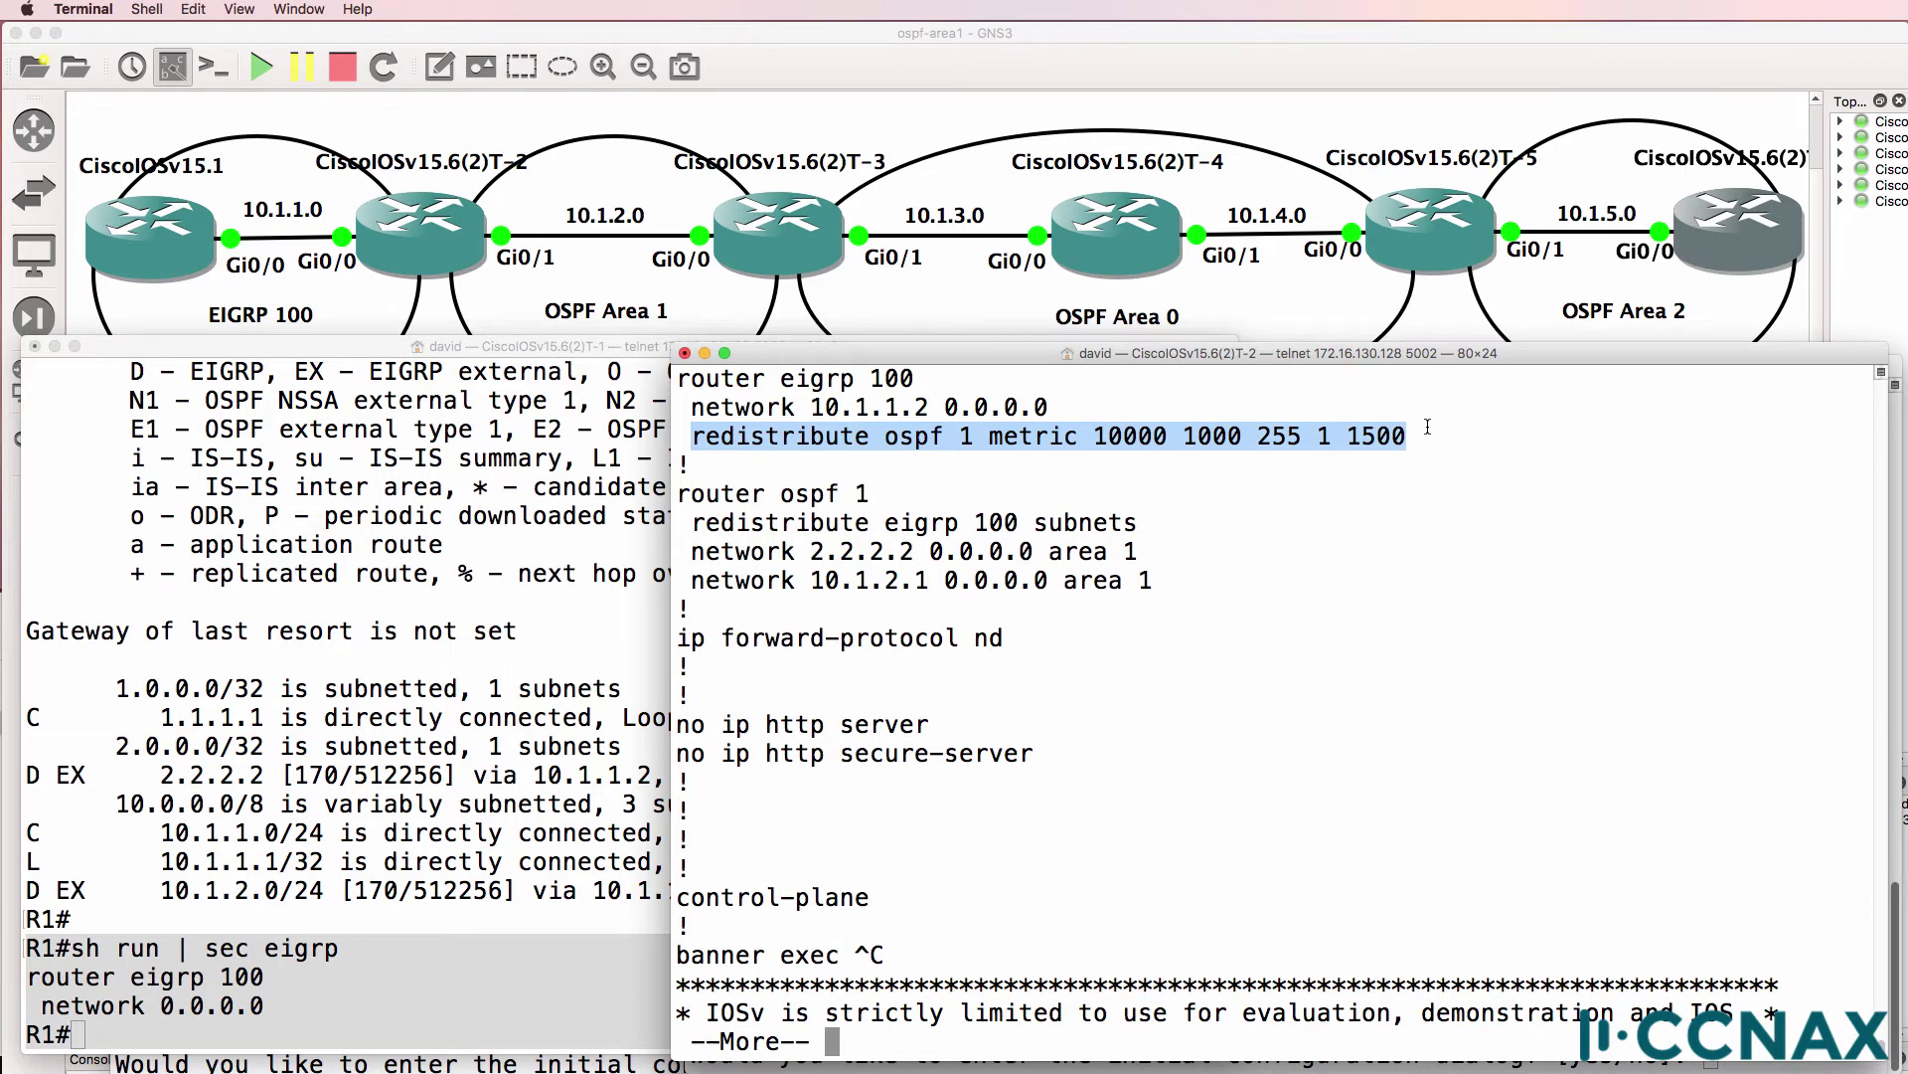
click(679, 437)
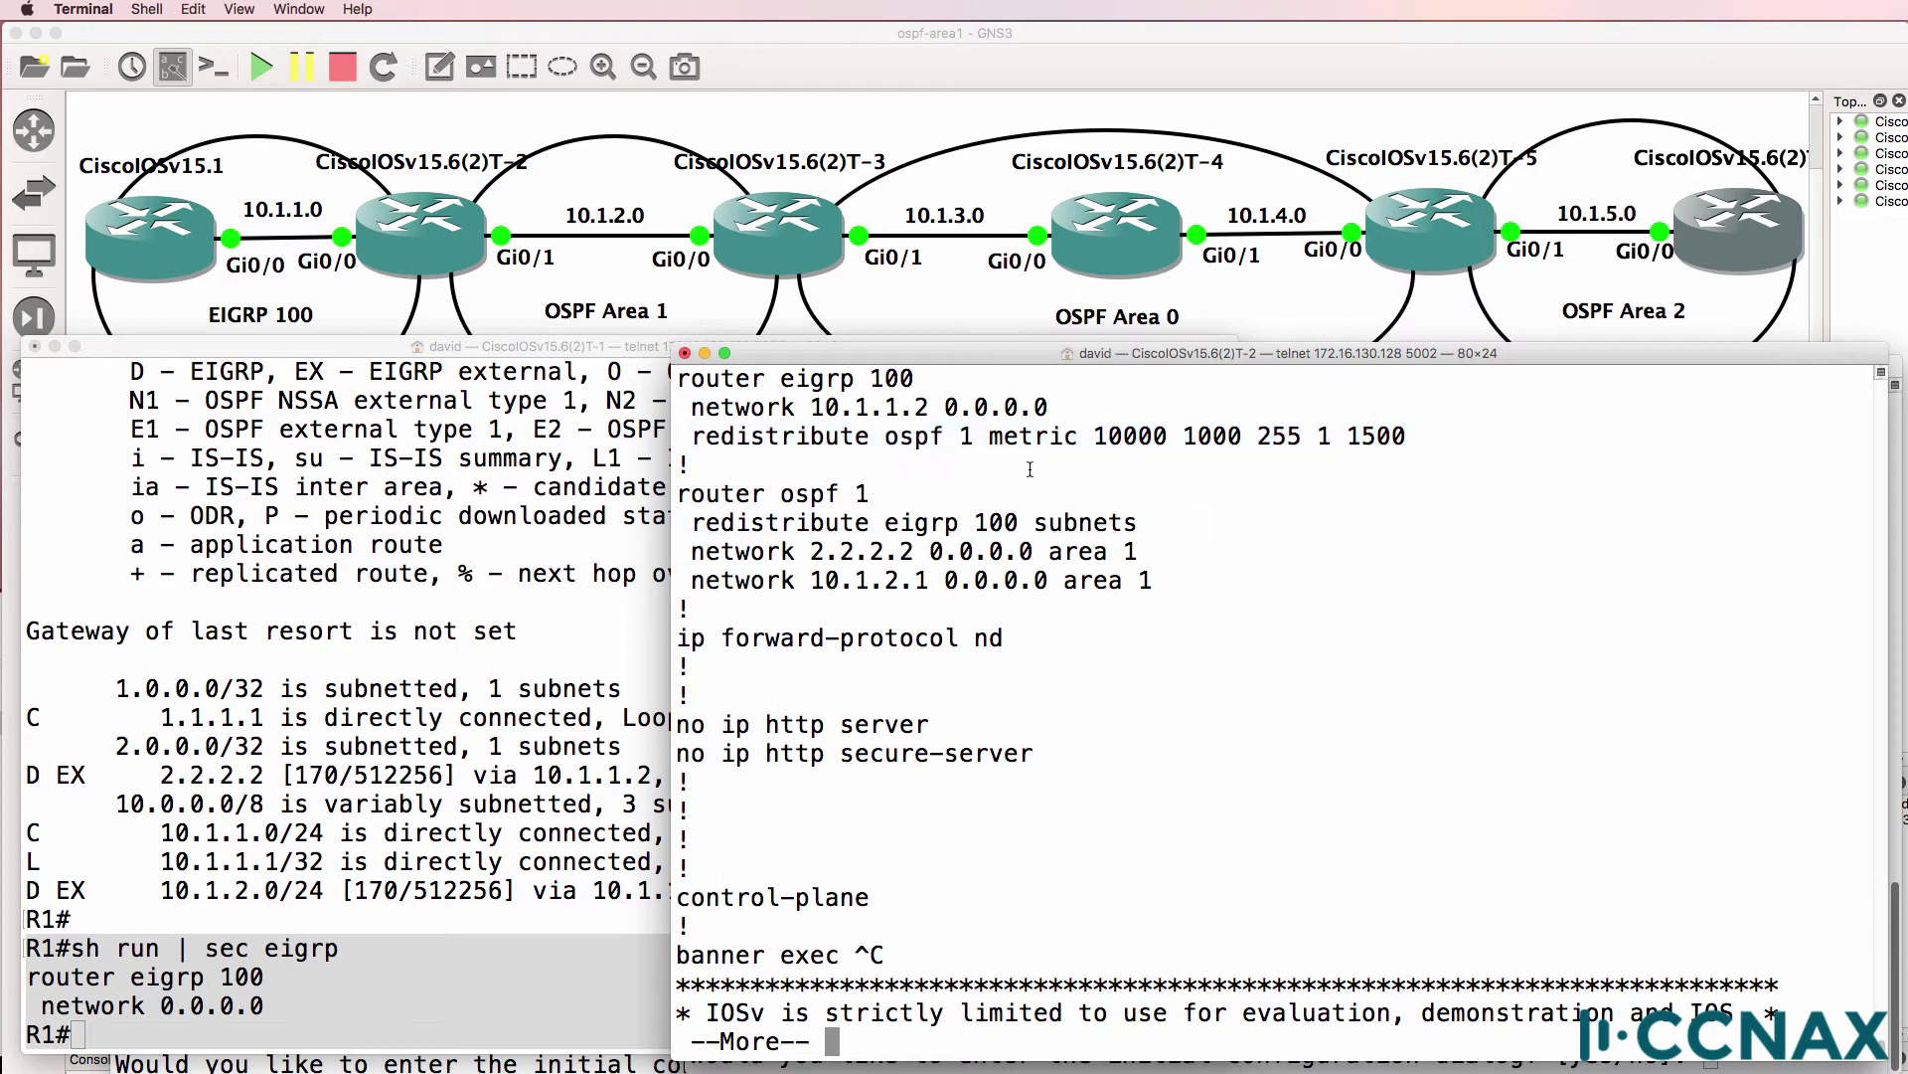
shift+click(976, 437)
shift+click(1456, 433)
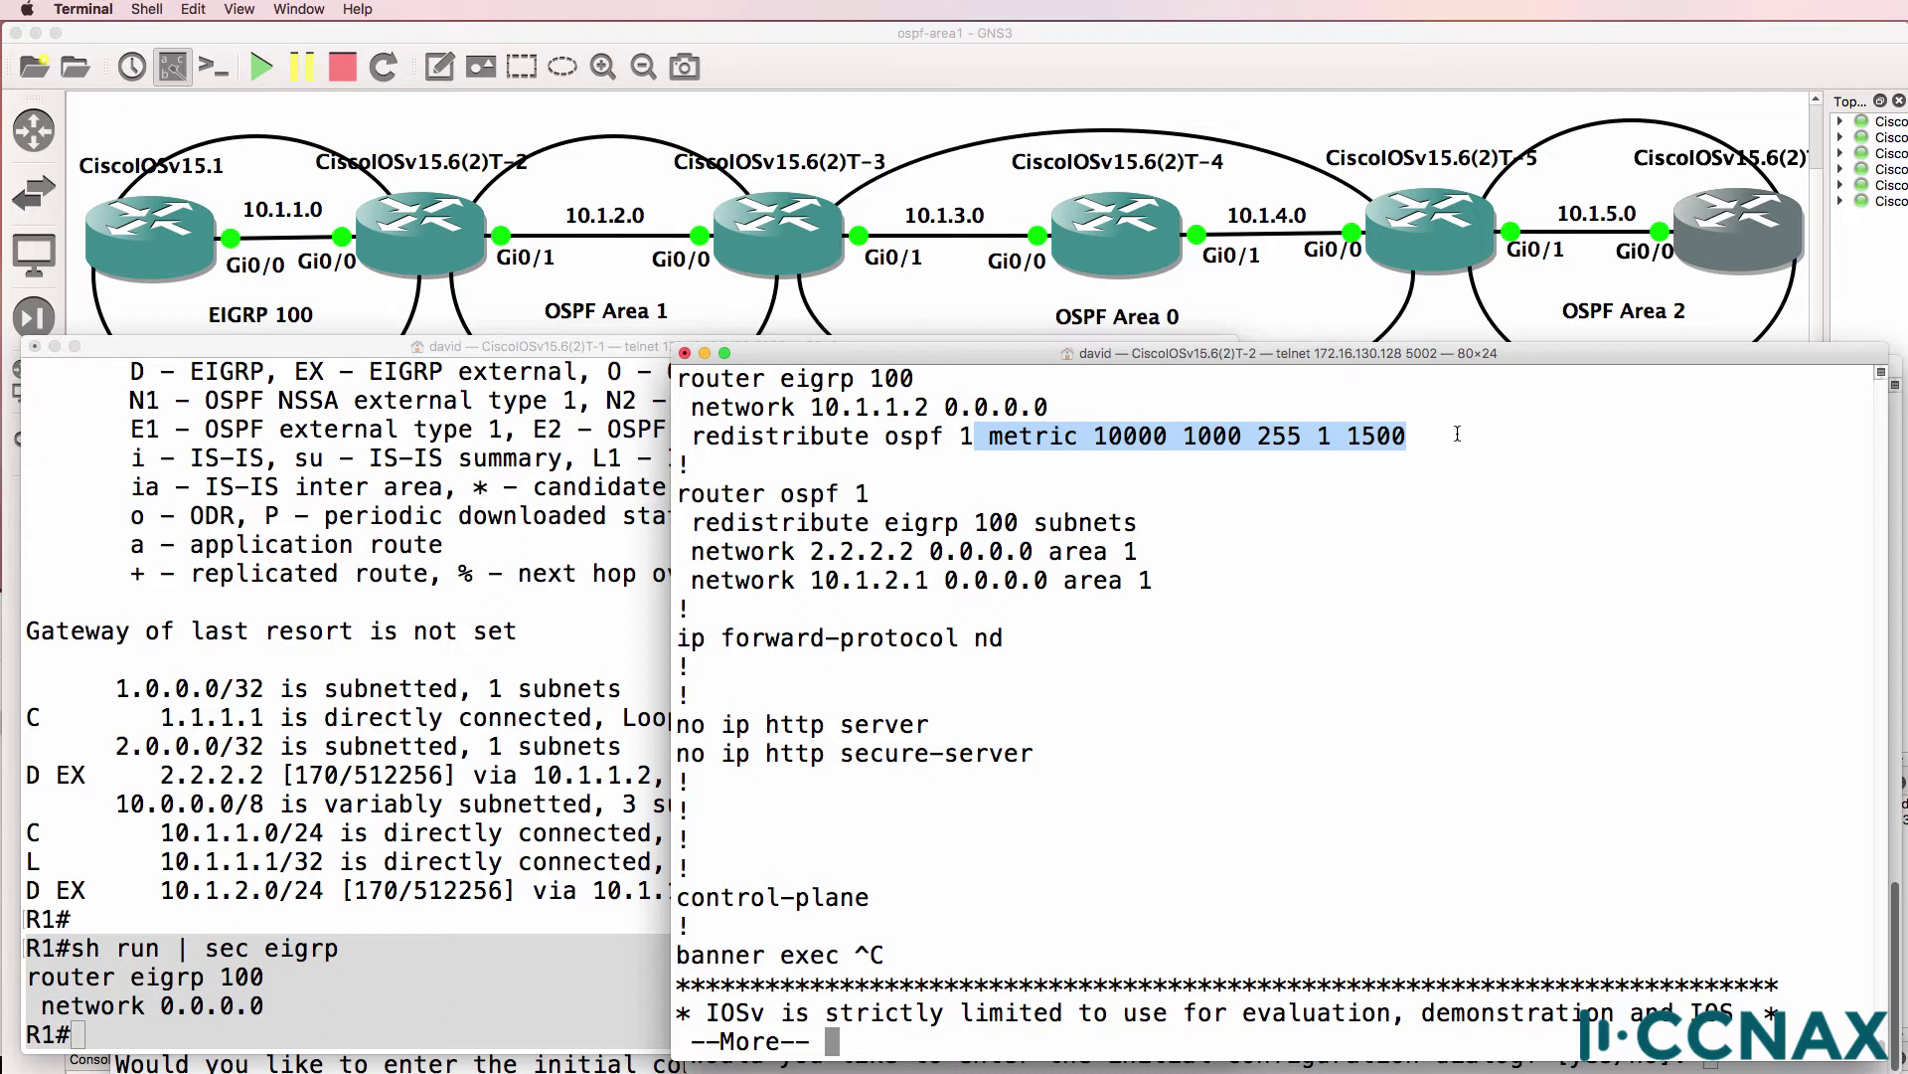
Answer 'no' to the T-3 router's initial configuration dialog and return to its console.
drag(898, 344, 262, 330)
click(1311, 524)
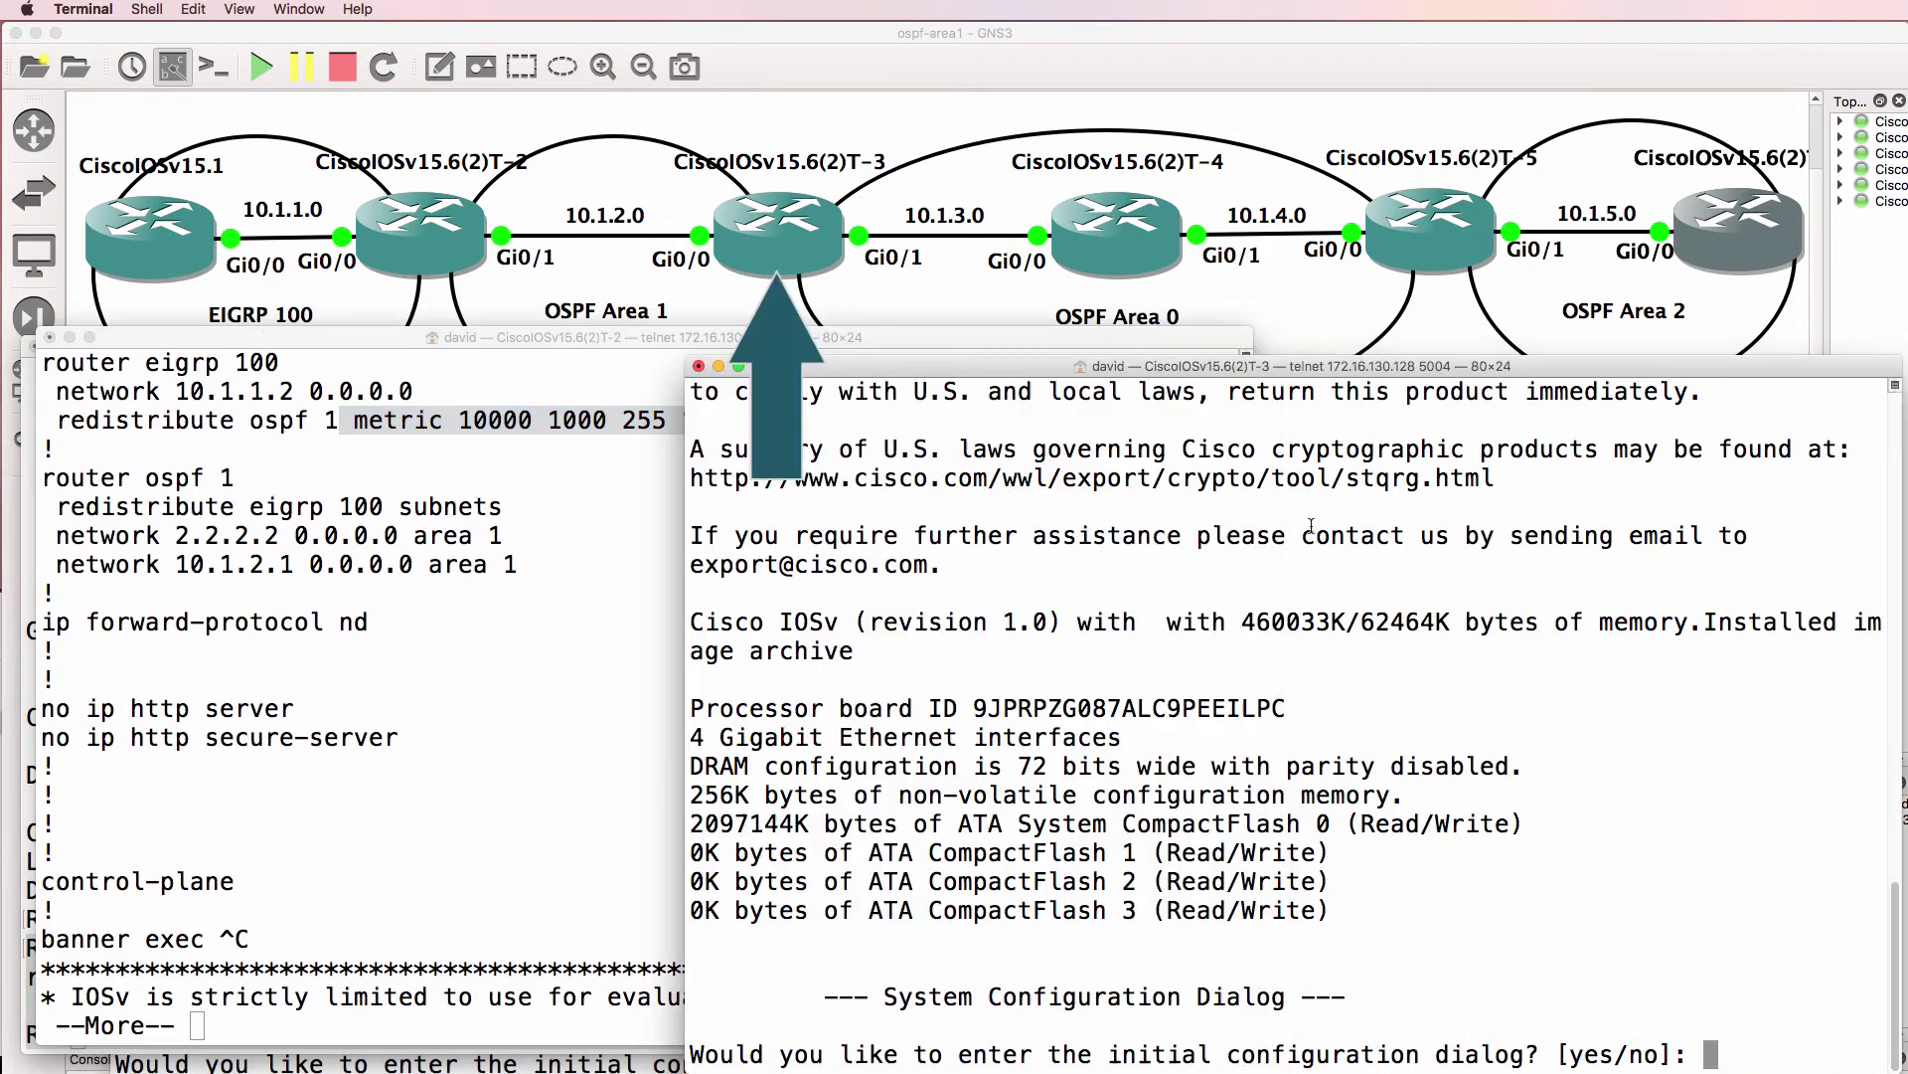
key(Return)
text(no)
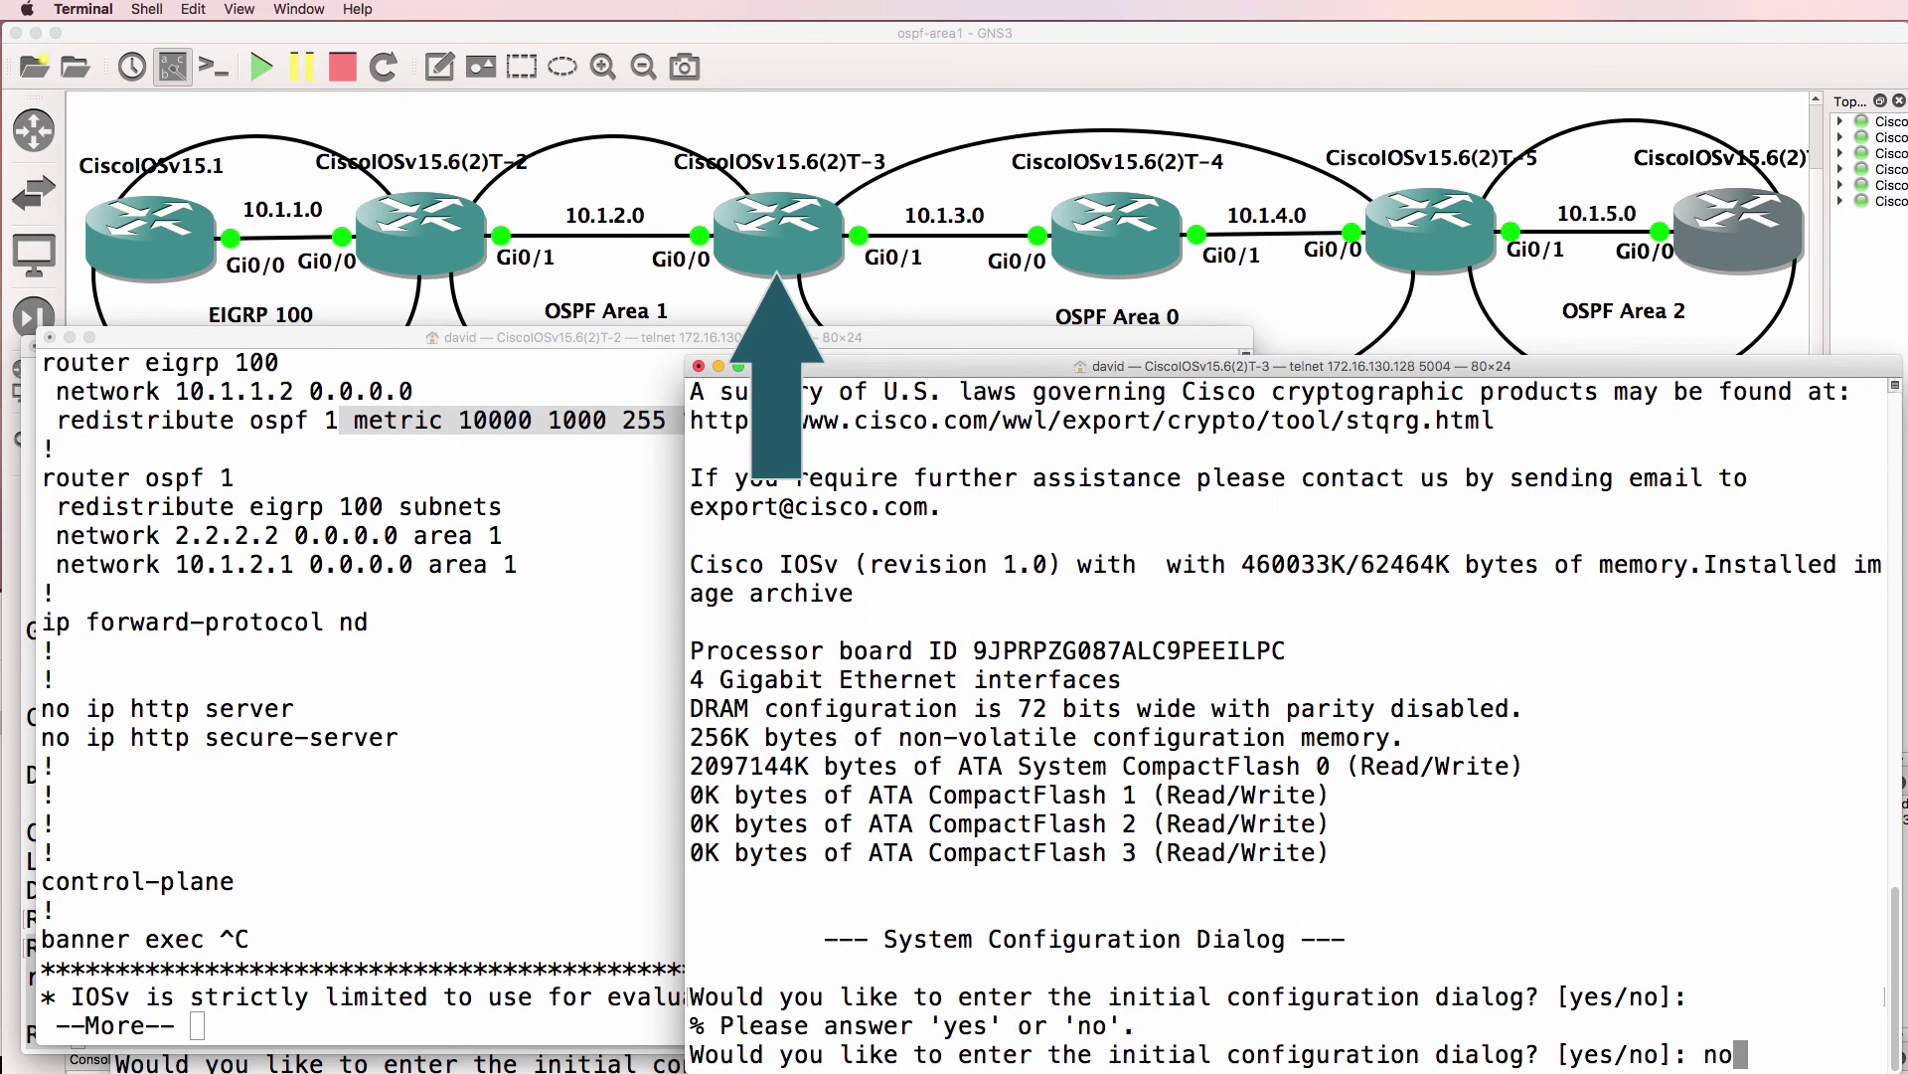
key(Return)
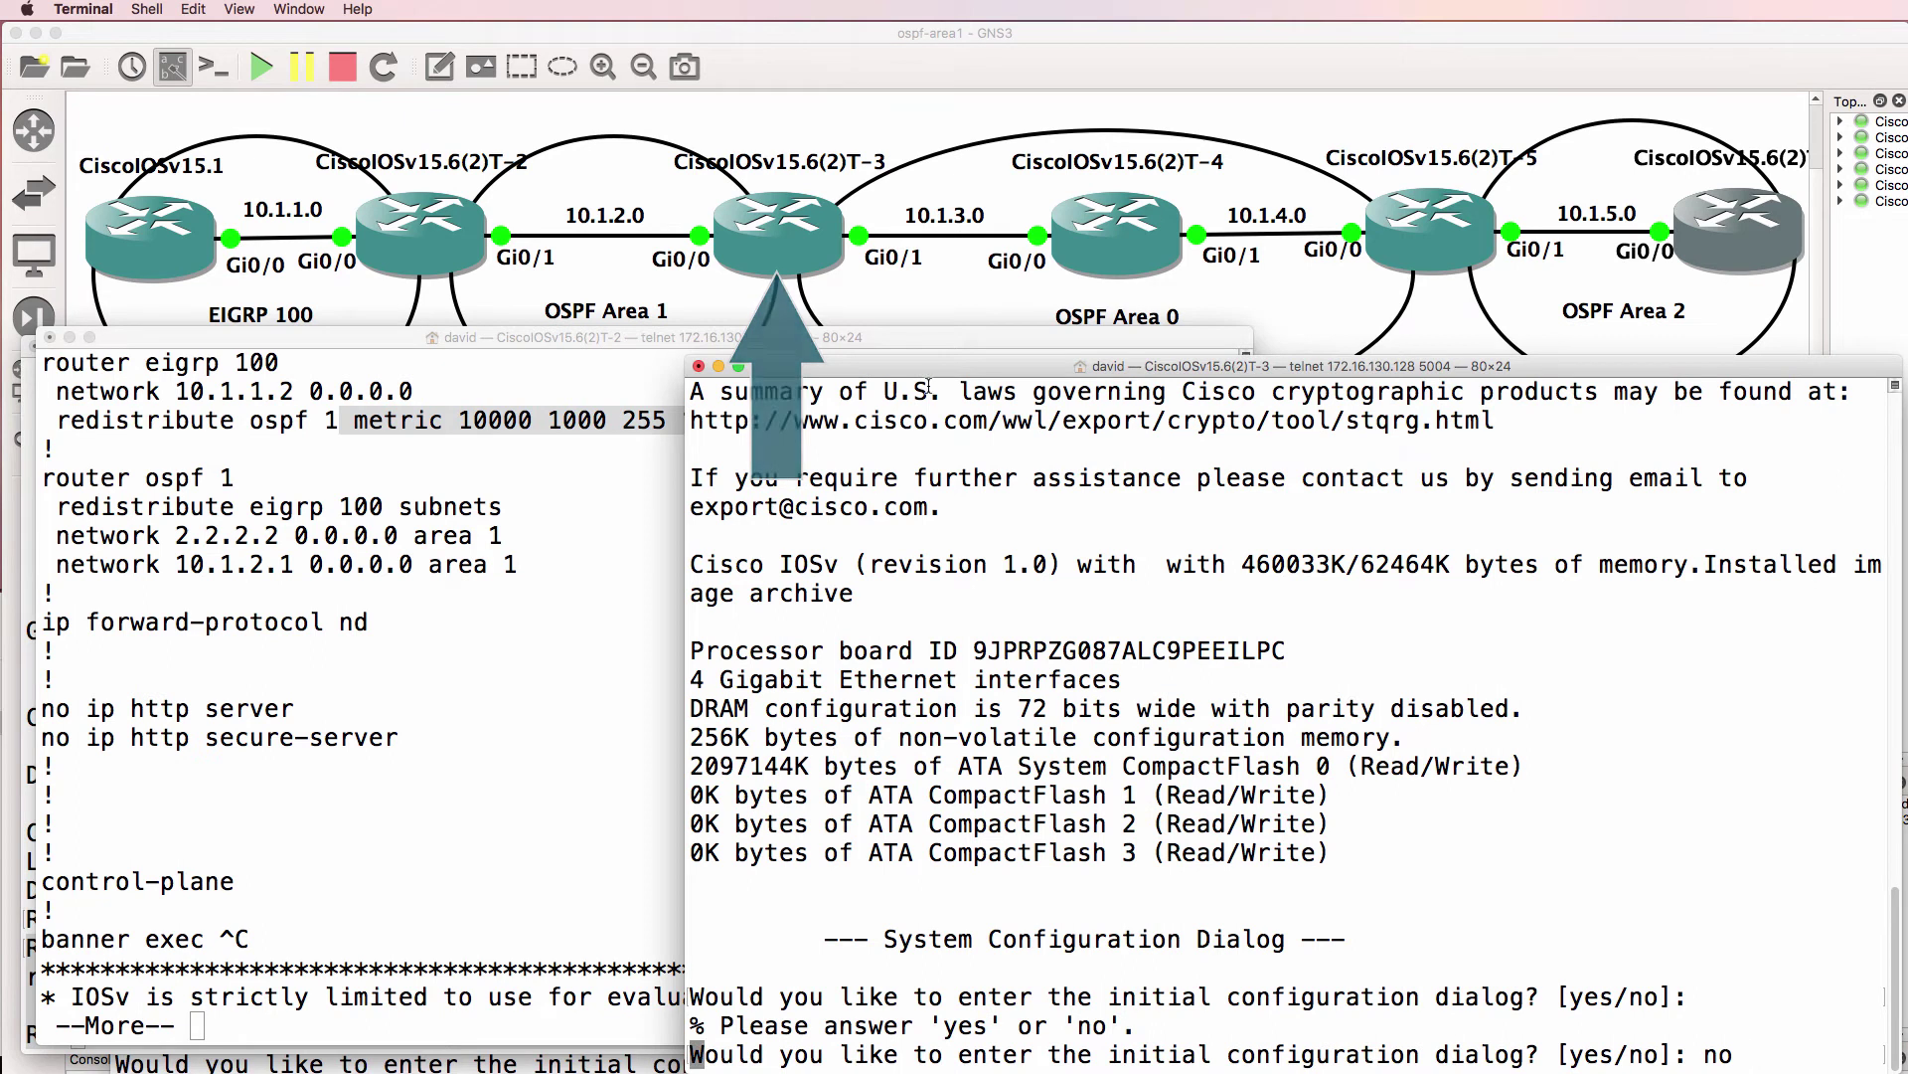
drag(689, 341, 705, 376)
click(696, 345)
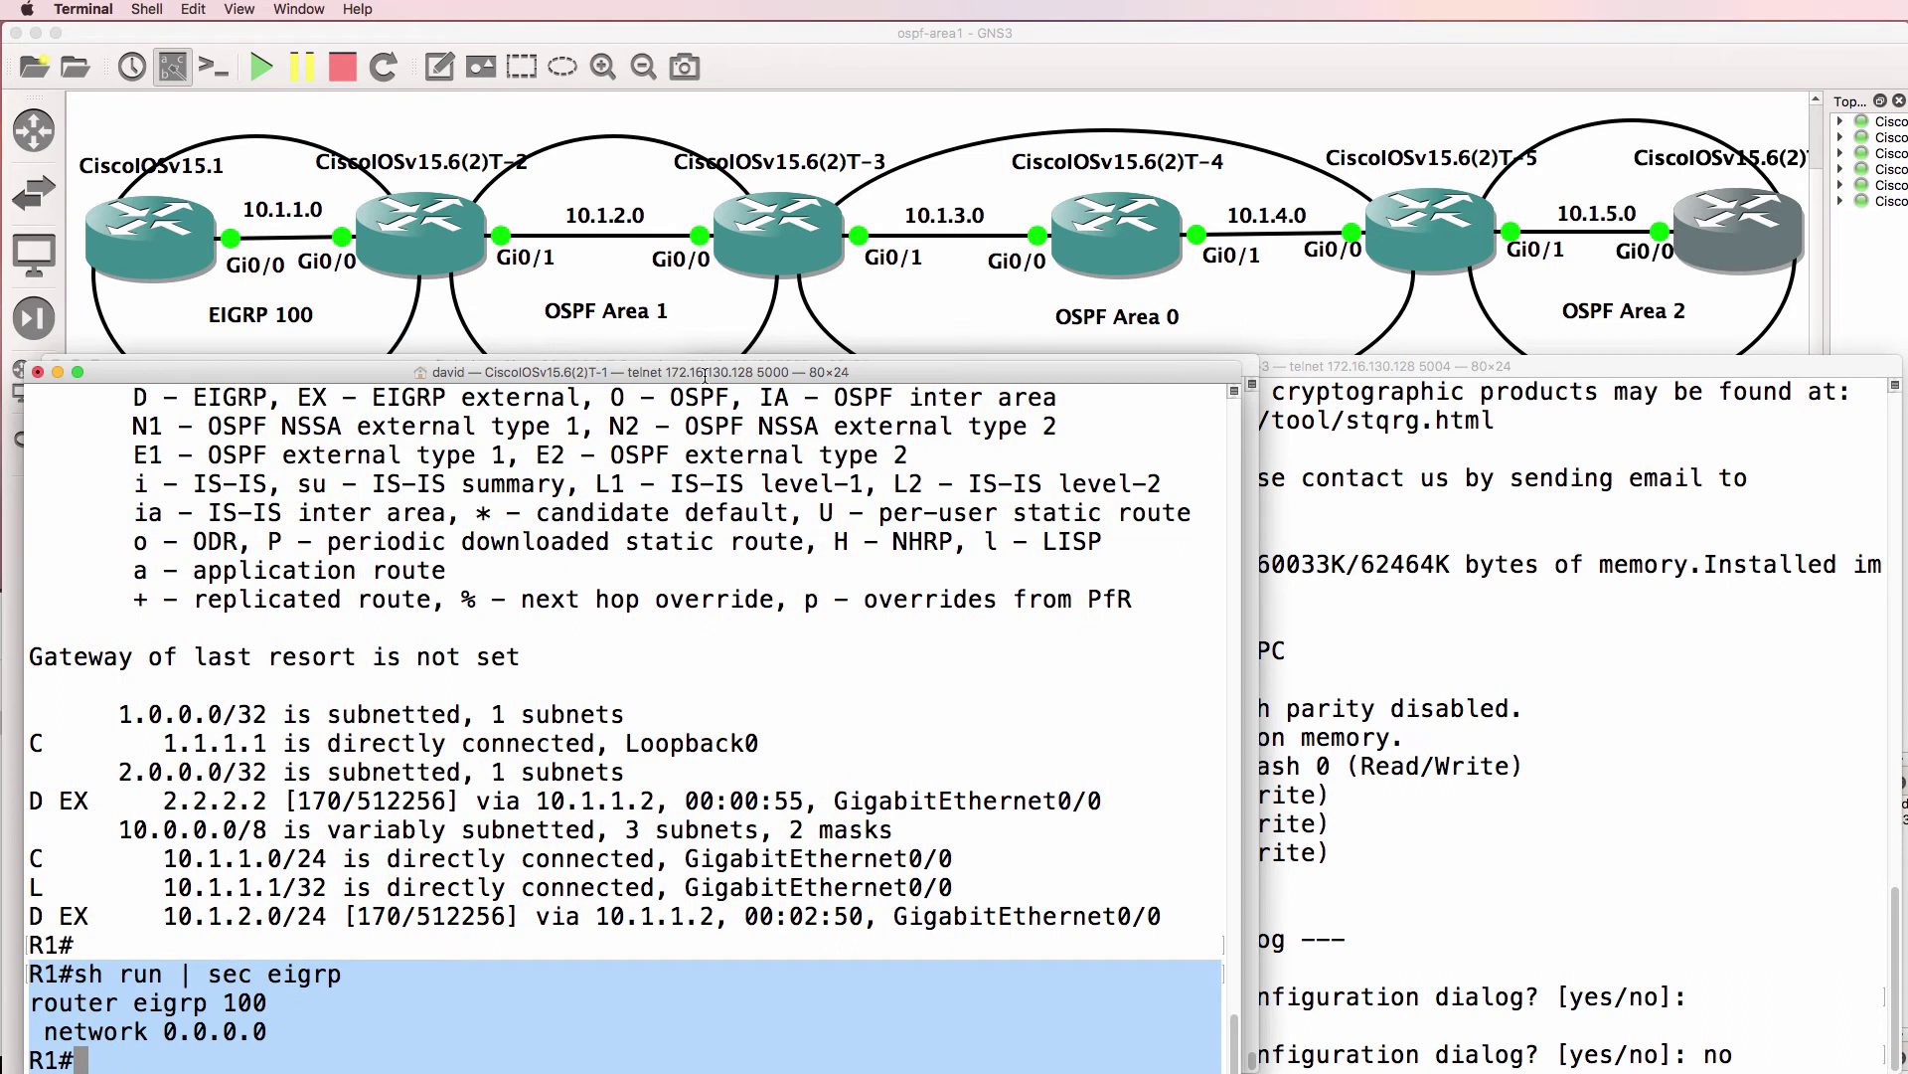
click(719, 361)
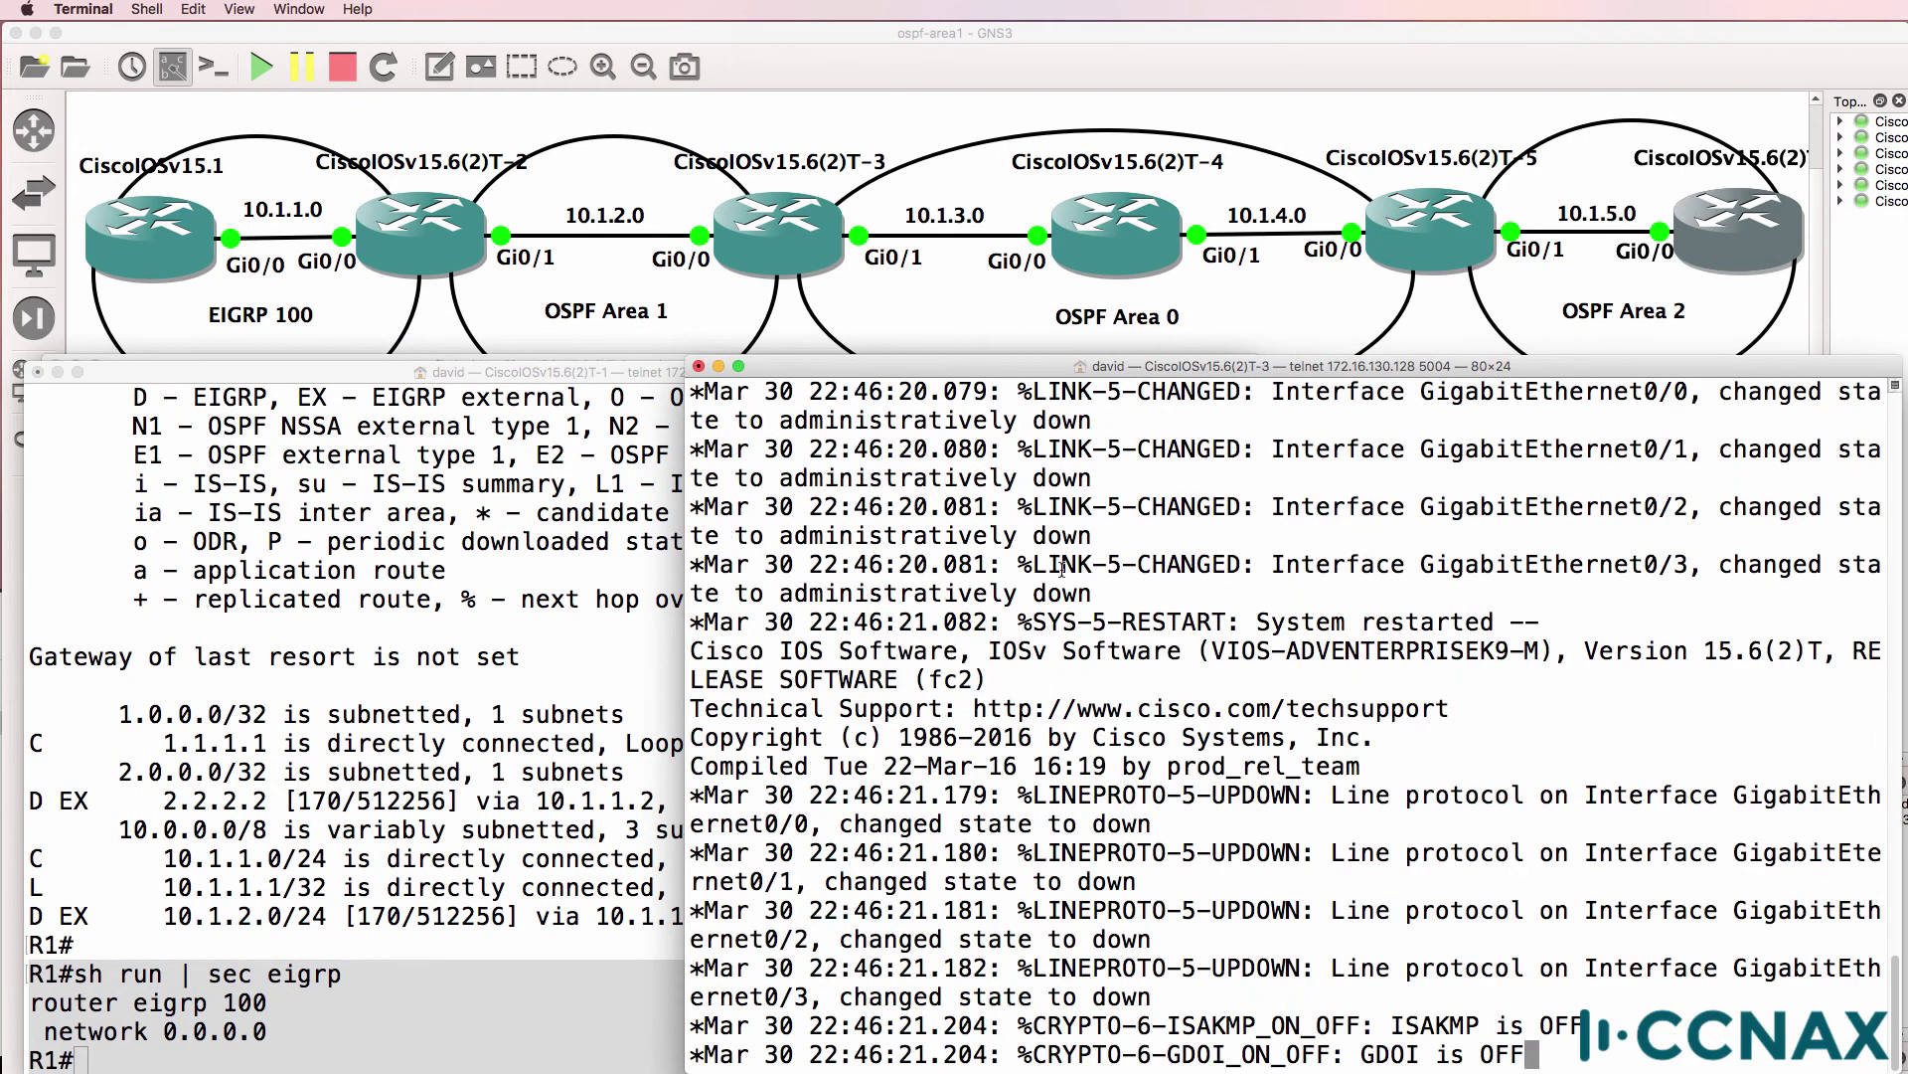
Enter global configuration on the new router and set its hostname to R3.
key(Return)
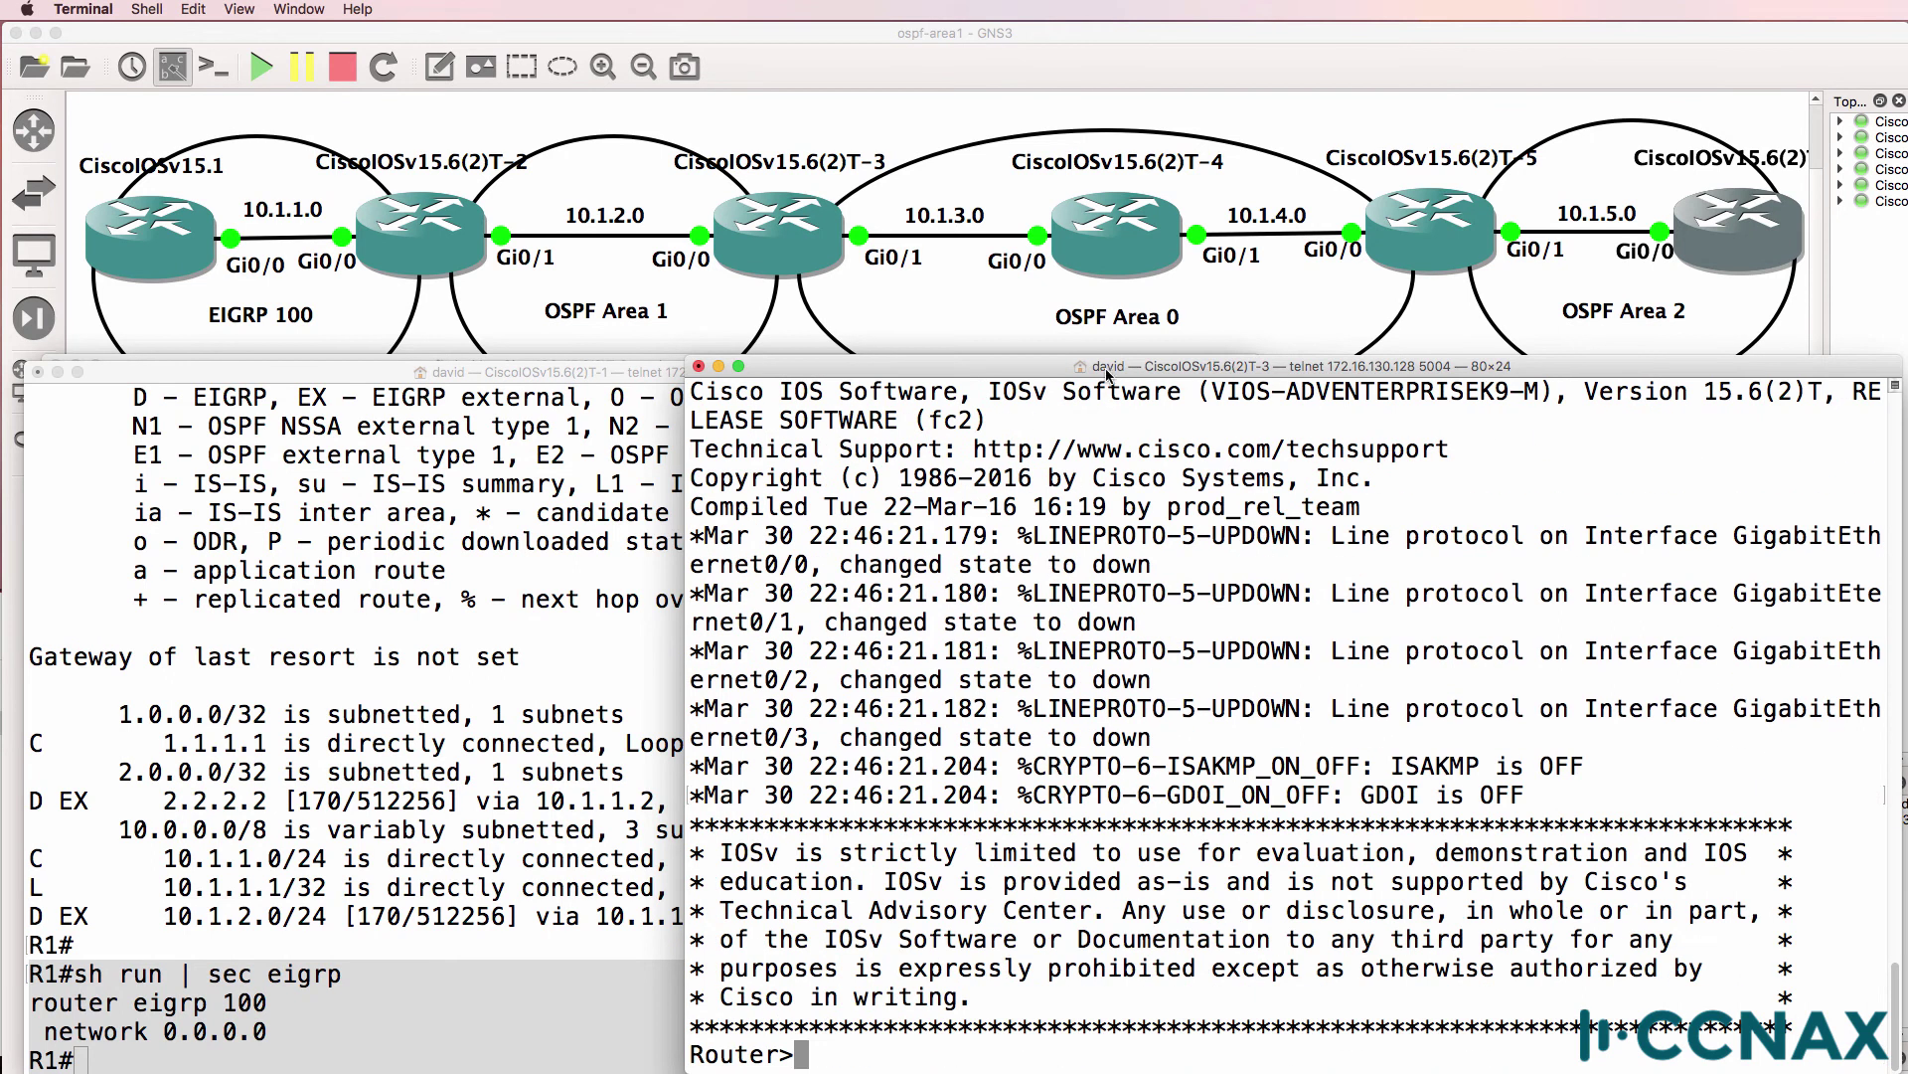
drag(1107, 370, 1047, 359)
text(en)
key(Return)
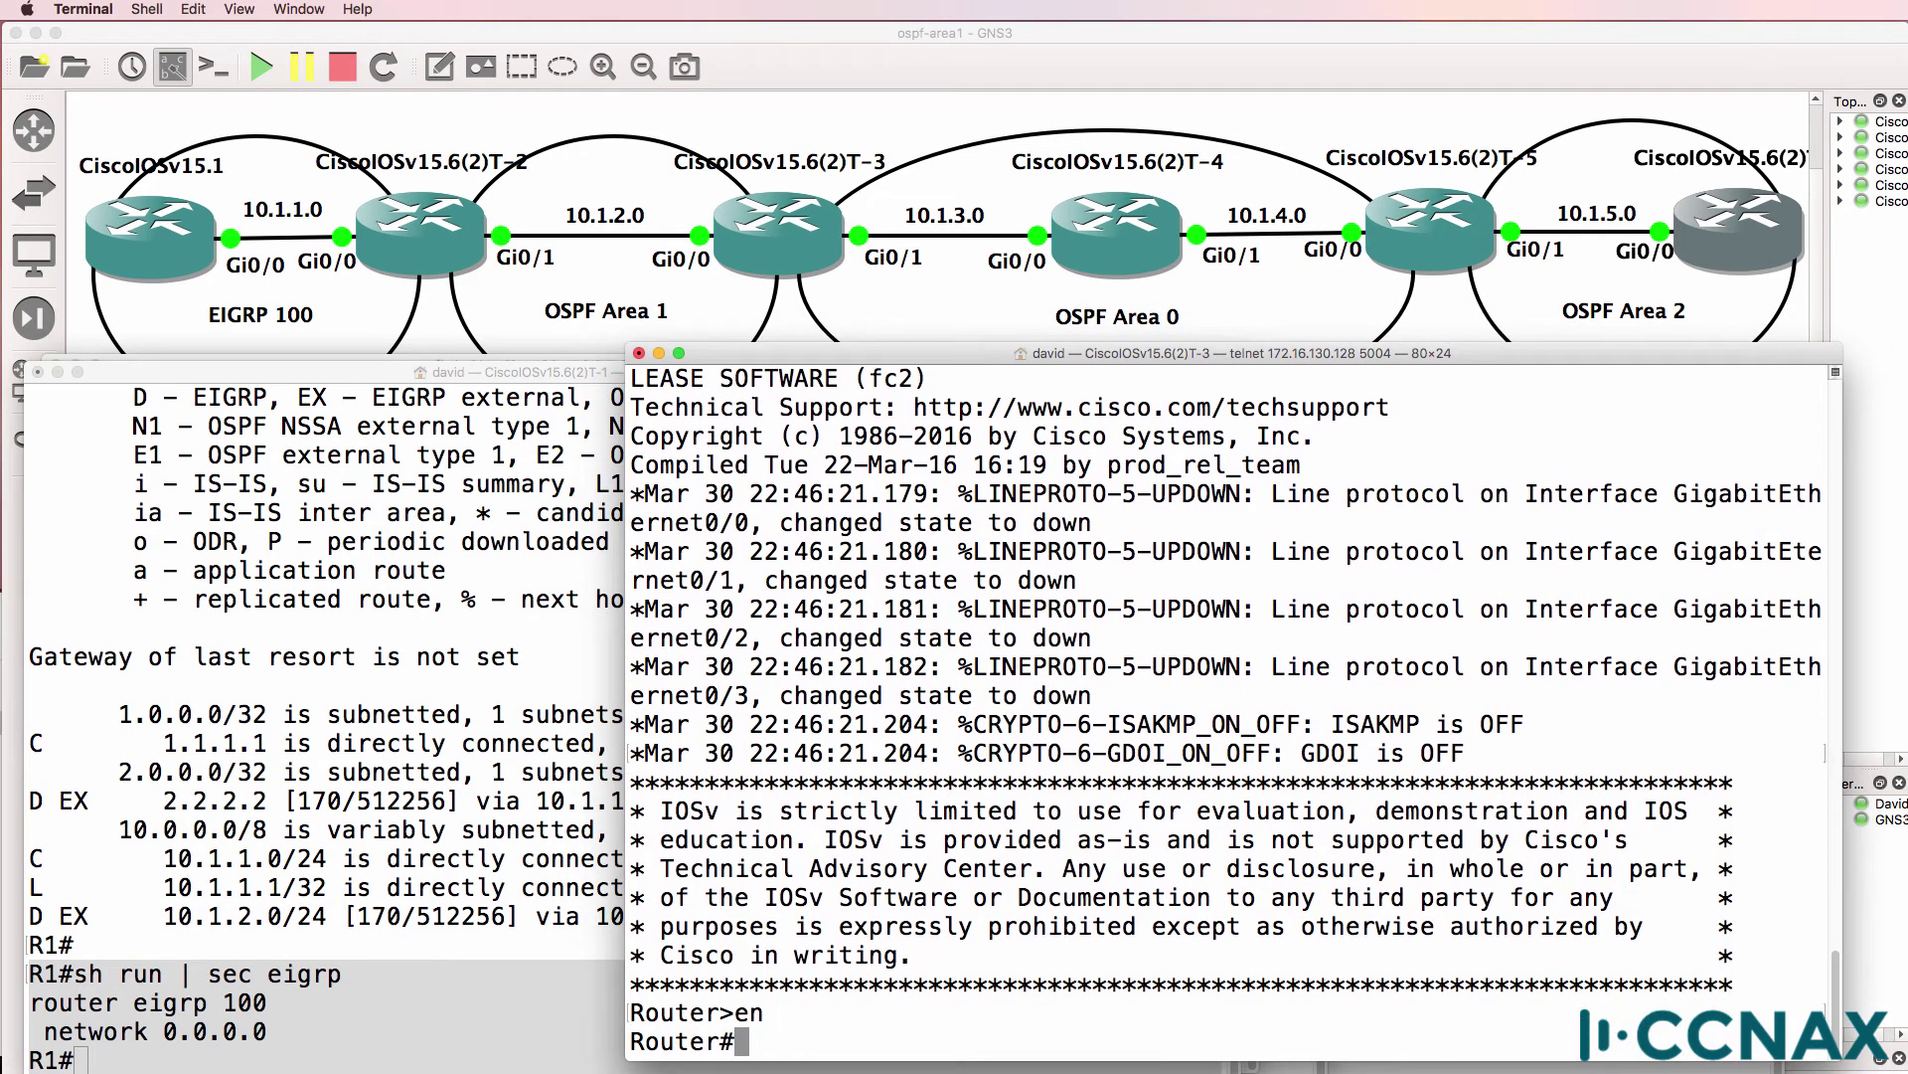
text(conf t)
key(Return)
text(host R3)
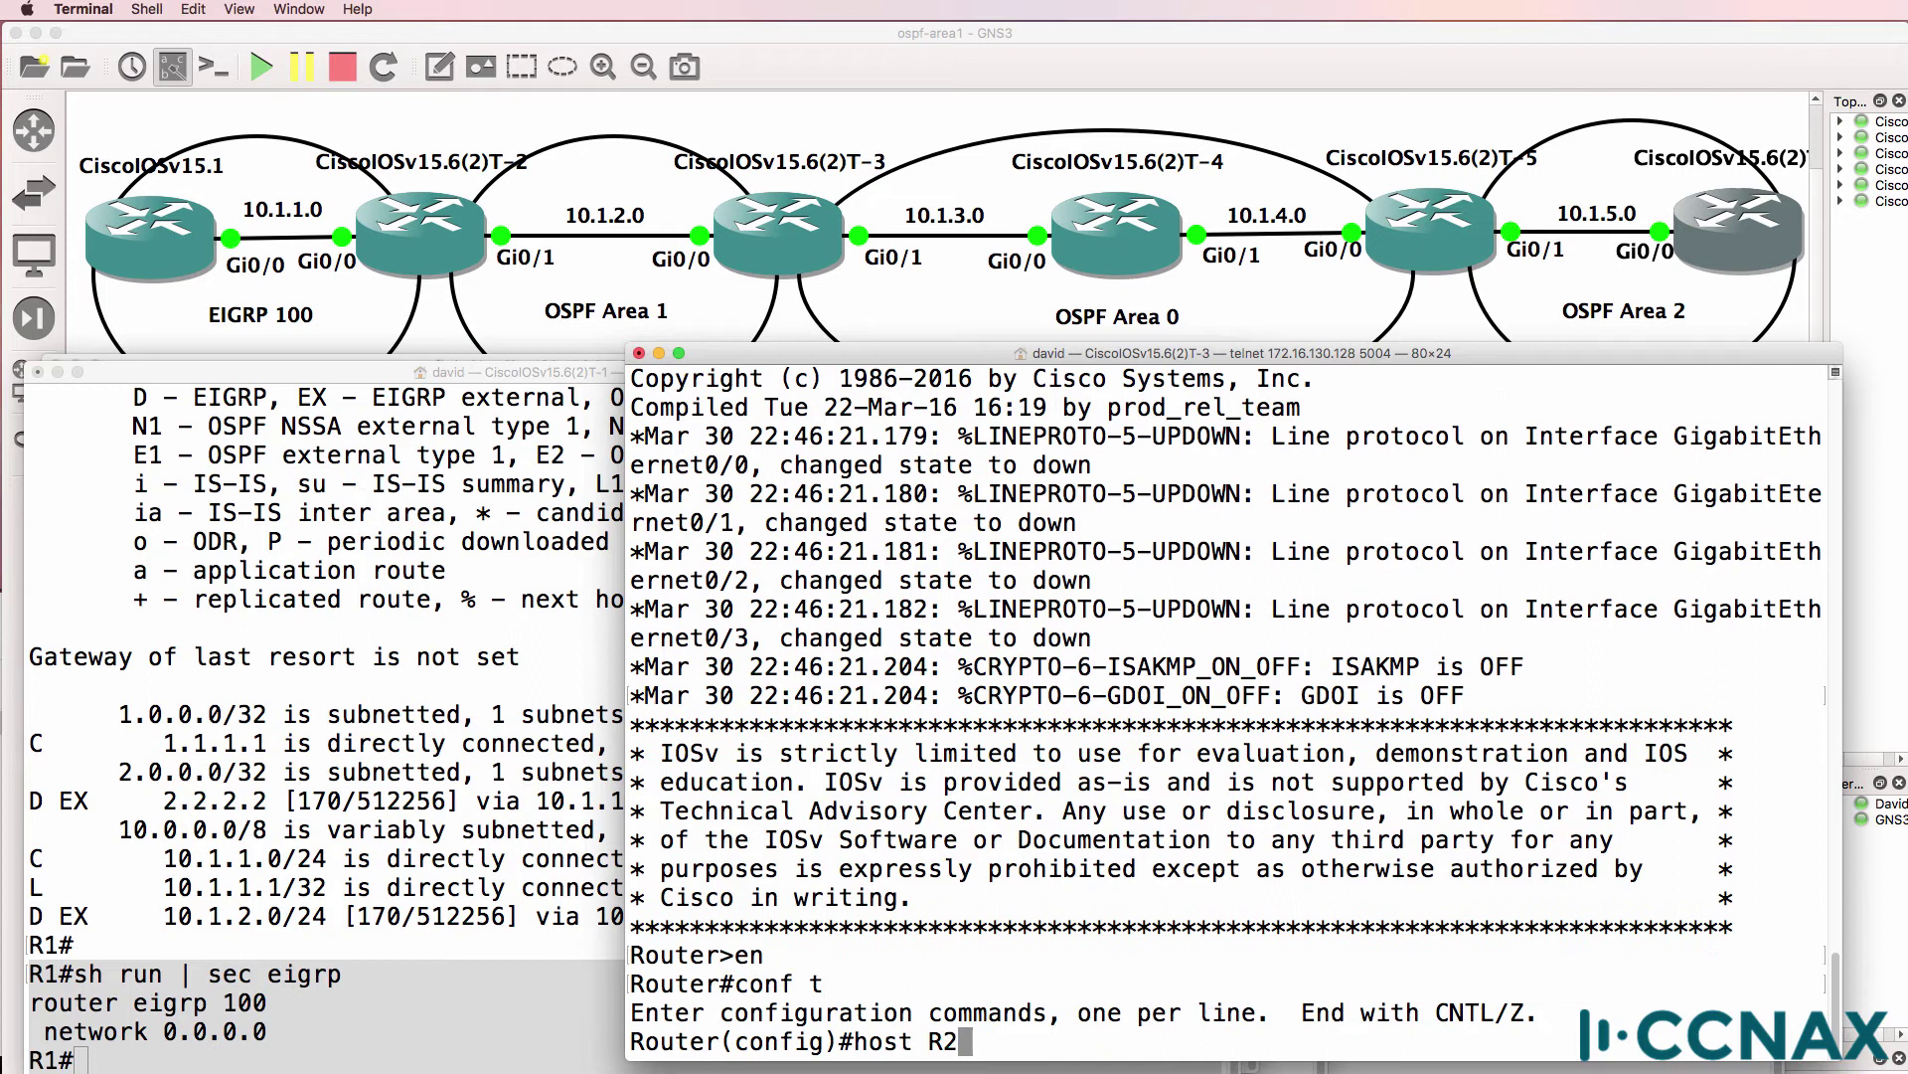
key(Return)
Bring Gi0/0 up with address 10.1.2.2 255.255.255.0.
text(int g0/0)
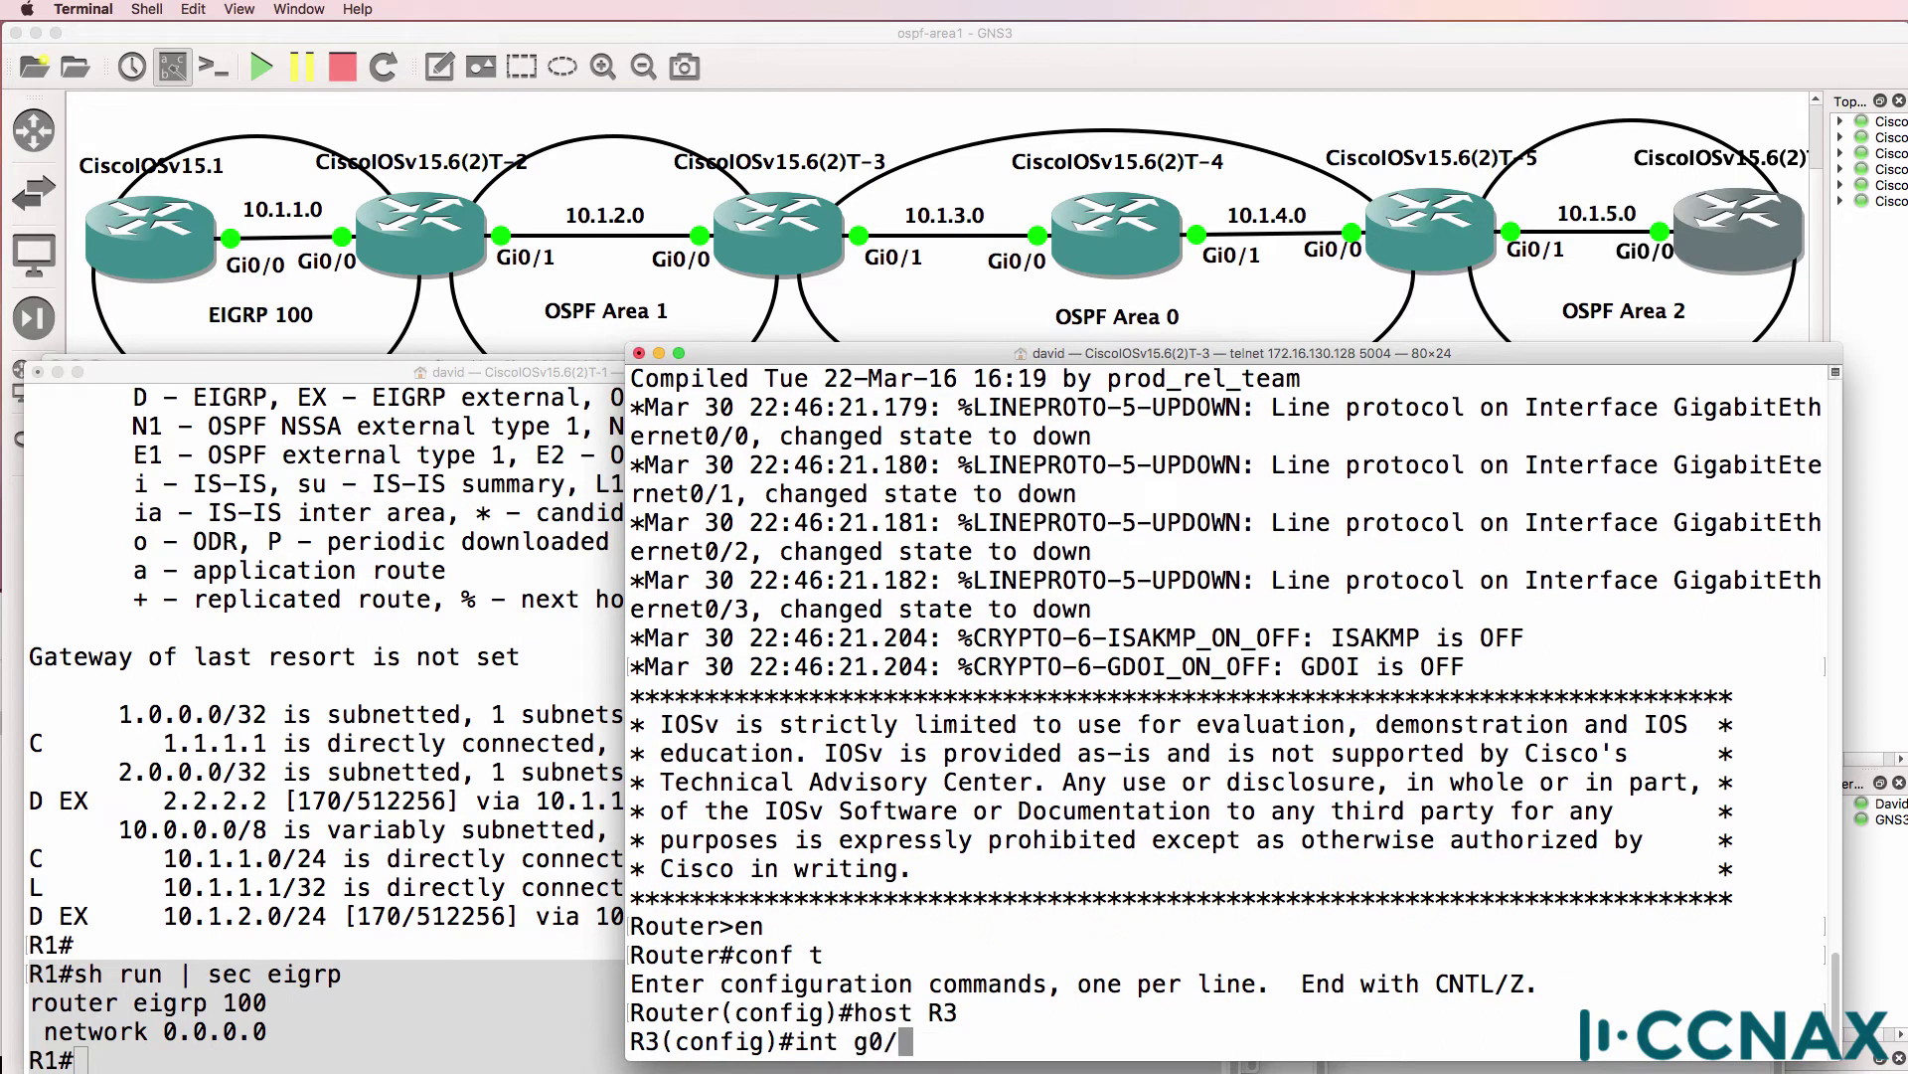
key(Return)
text(no shut)
key(Return)
text(ip add)
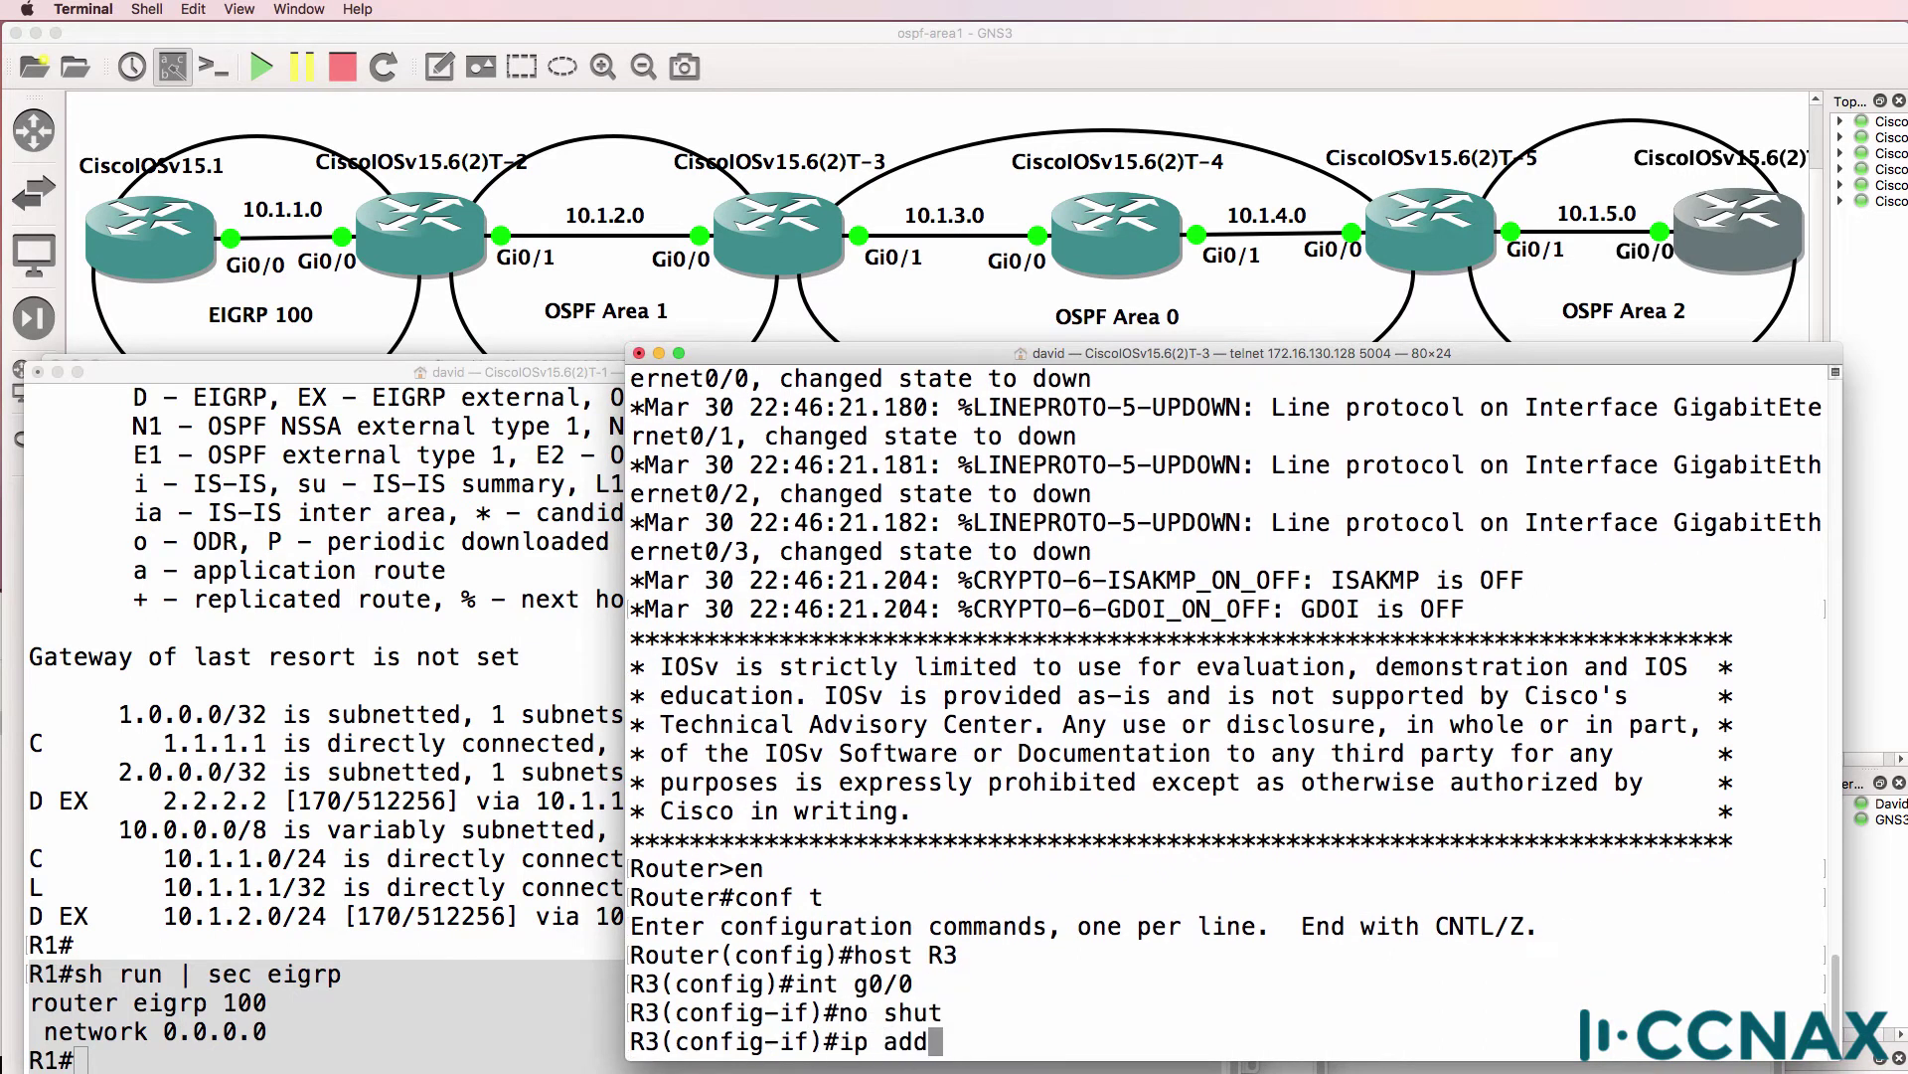
key(Tab)
text(10.1.1.)
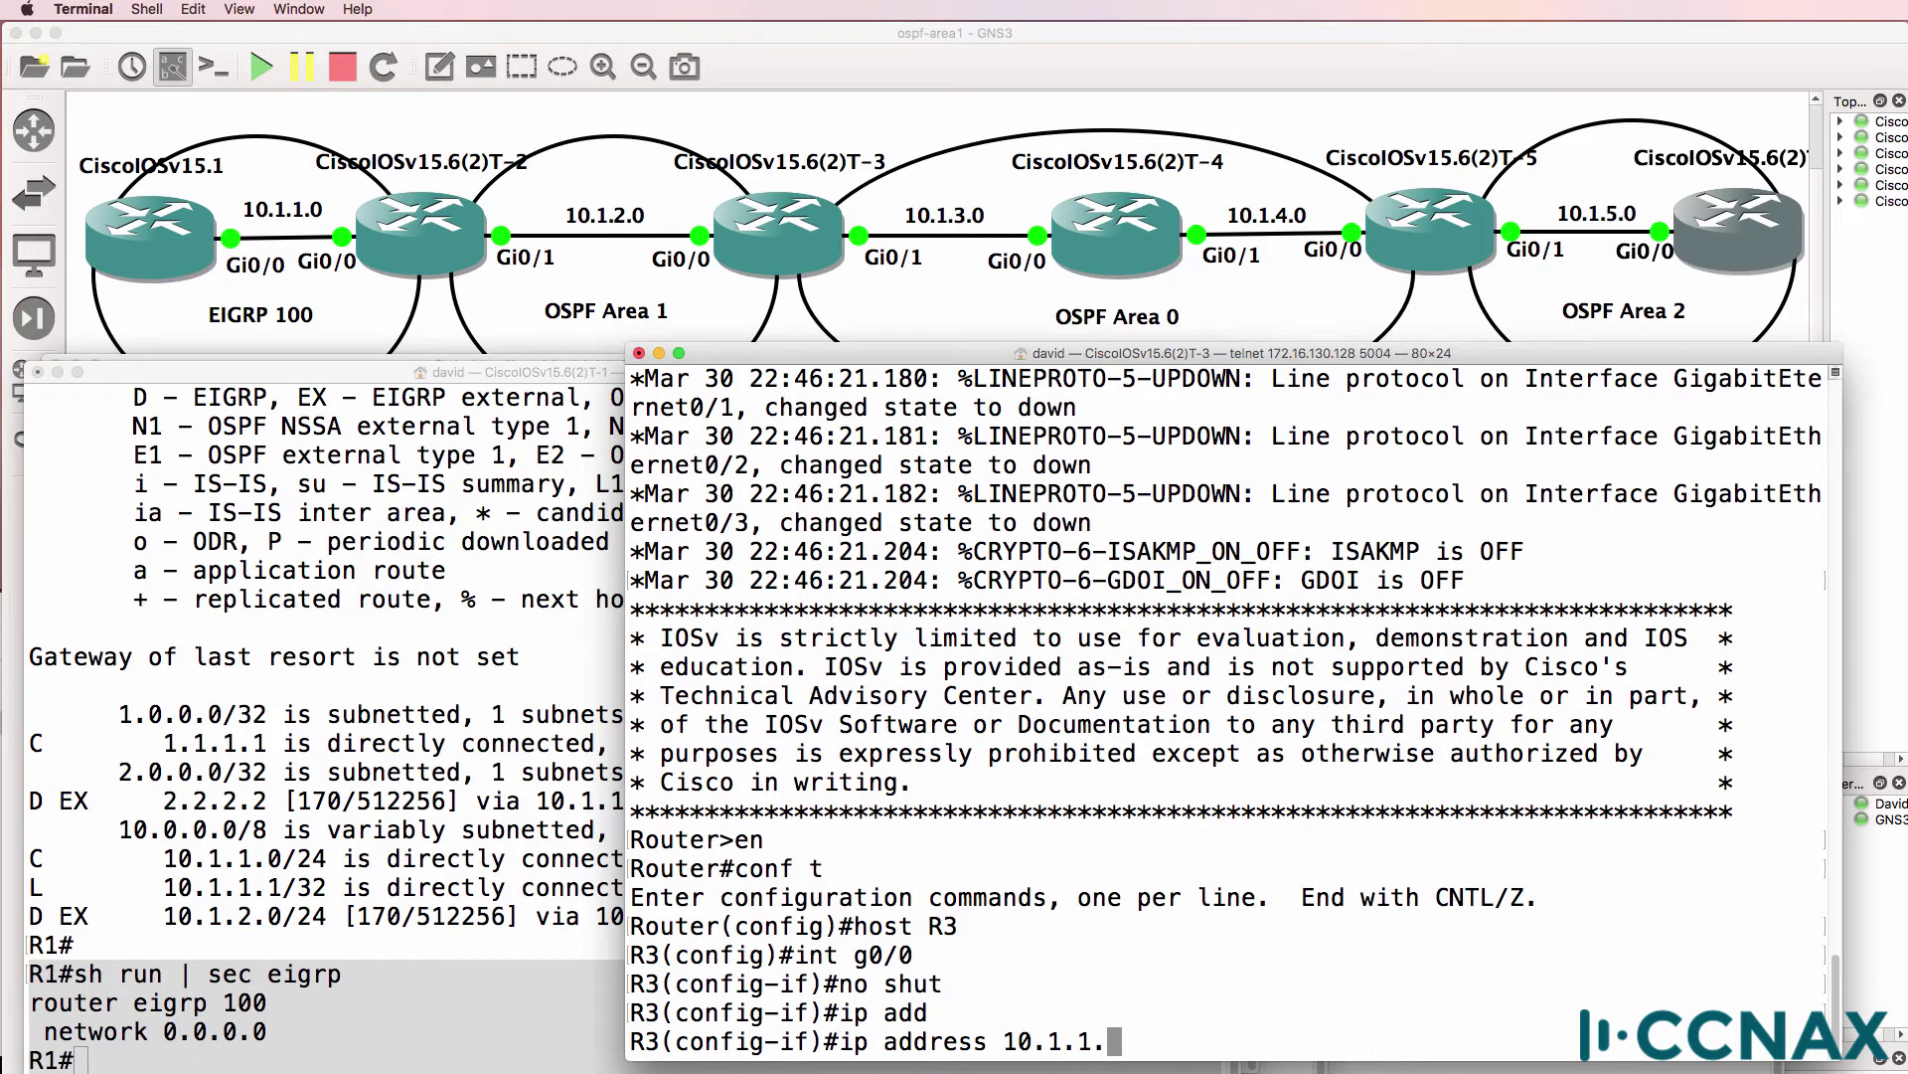
key(BackSpace)
key(BackSpace)
text(2)
text(.22)
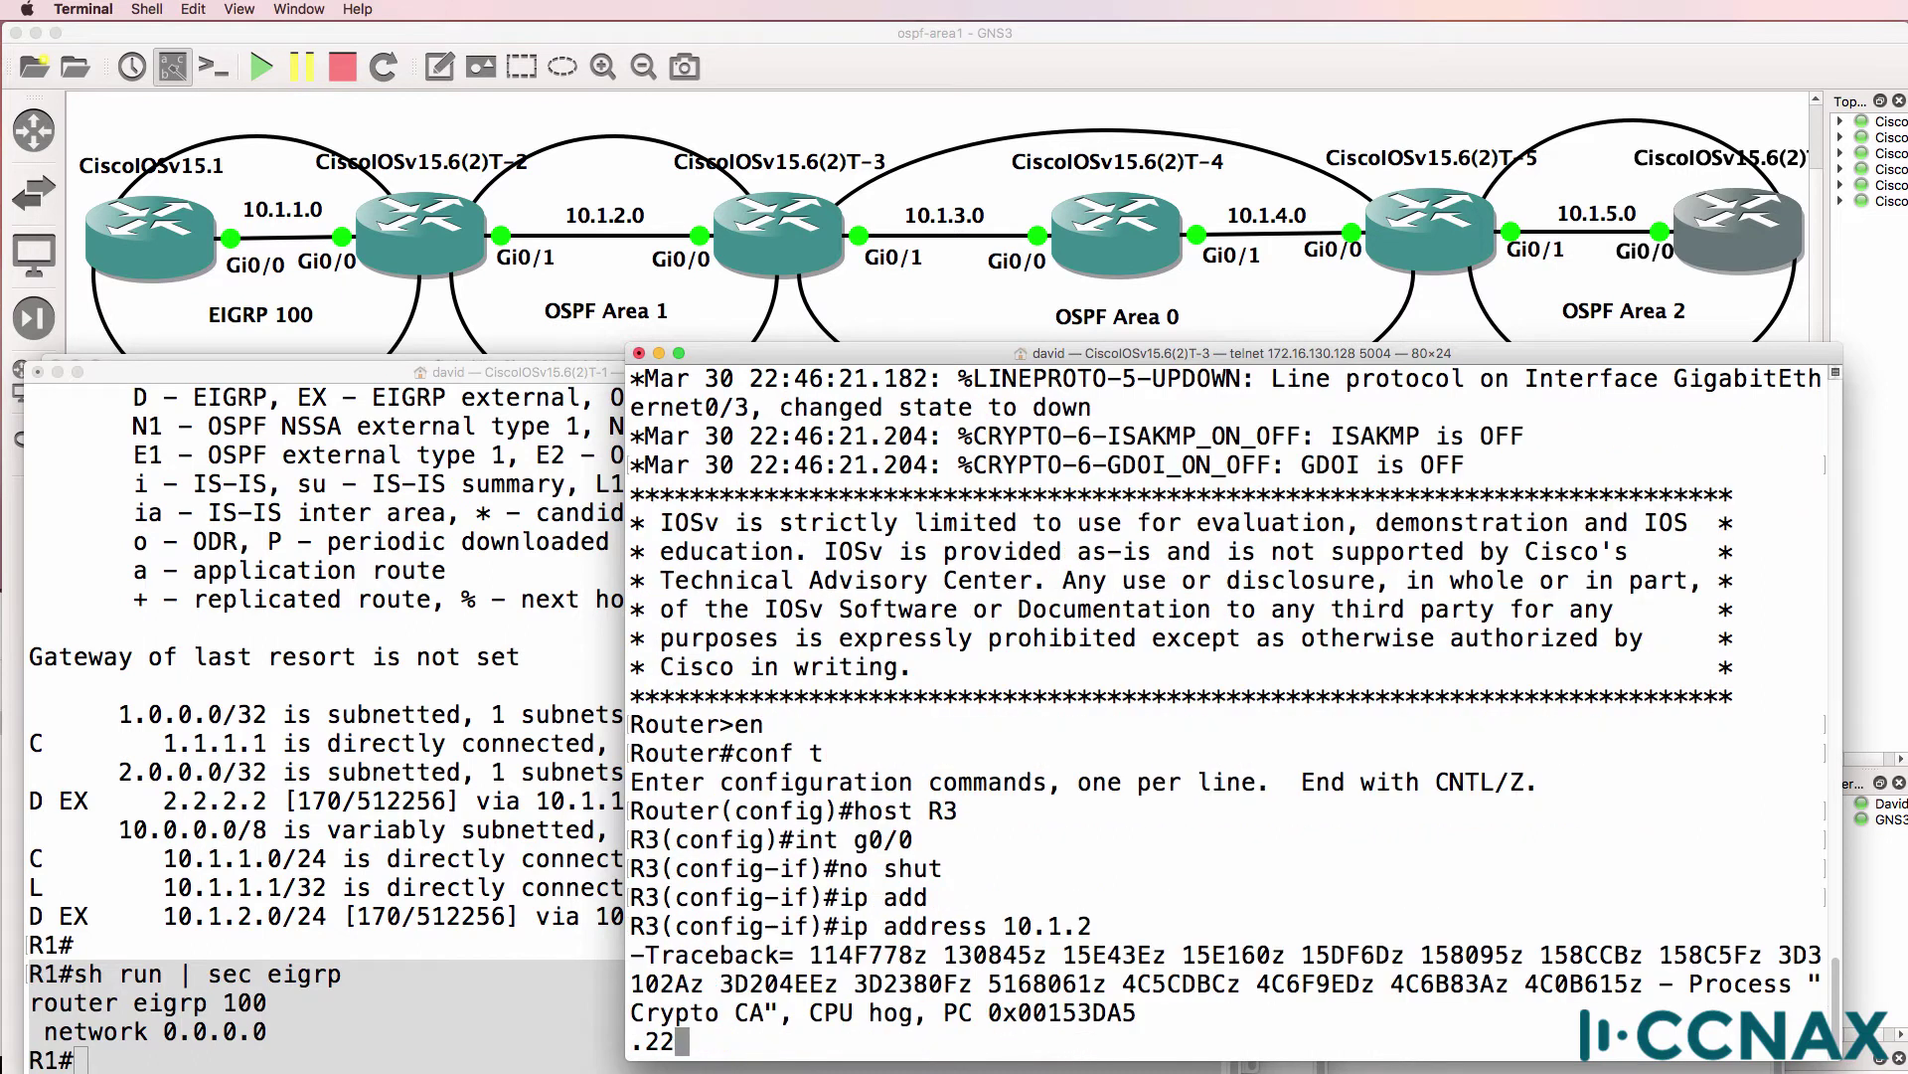
key(BackSpace)
text(255.255.255.0)
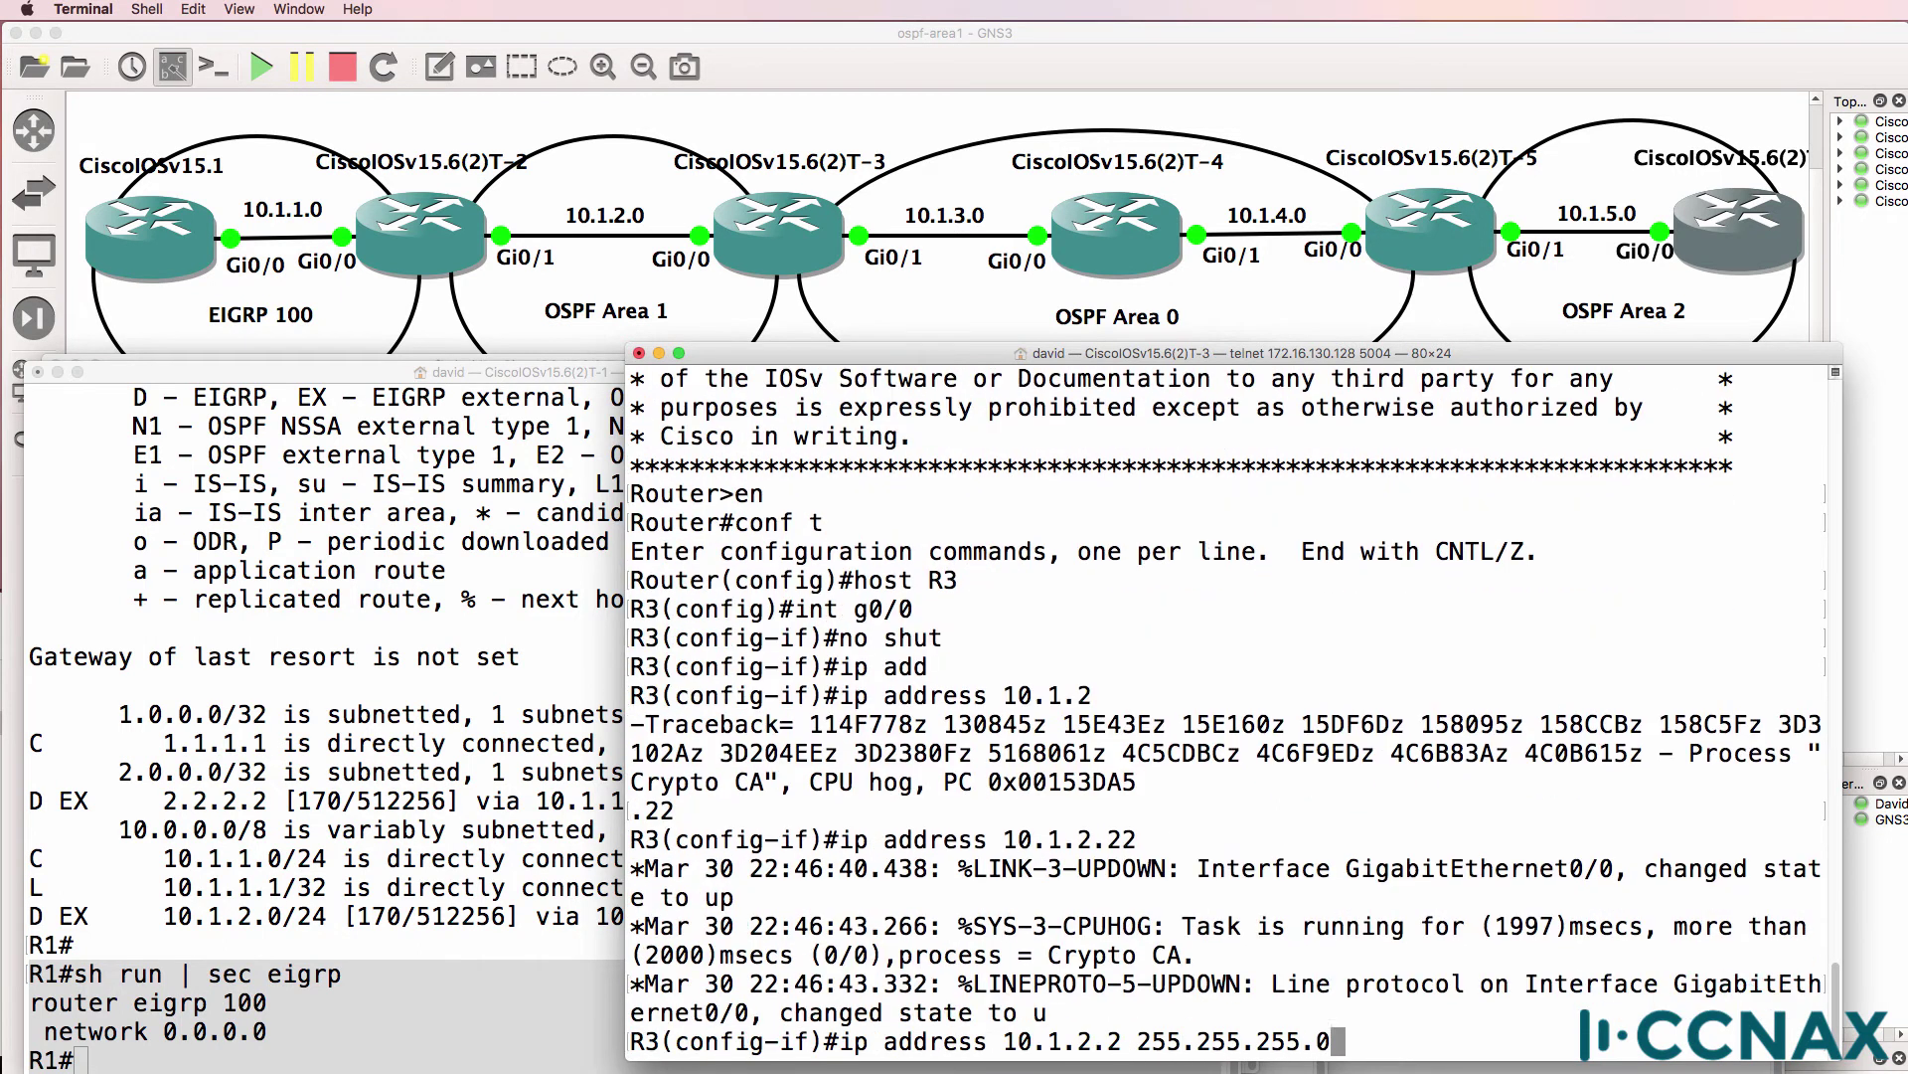
key(Return)
Bring Gi0/1 up with address 10.1.3.1 255.255.255.0.
text(int g)
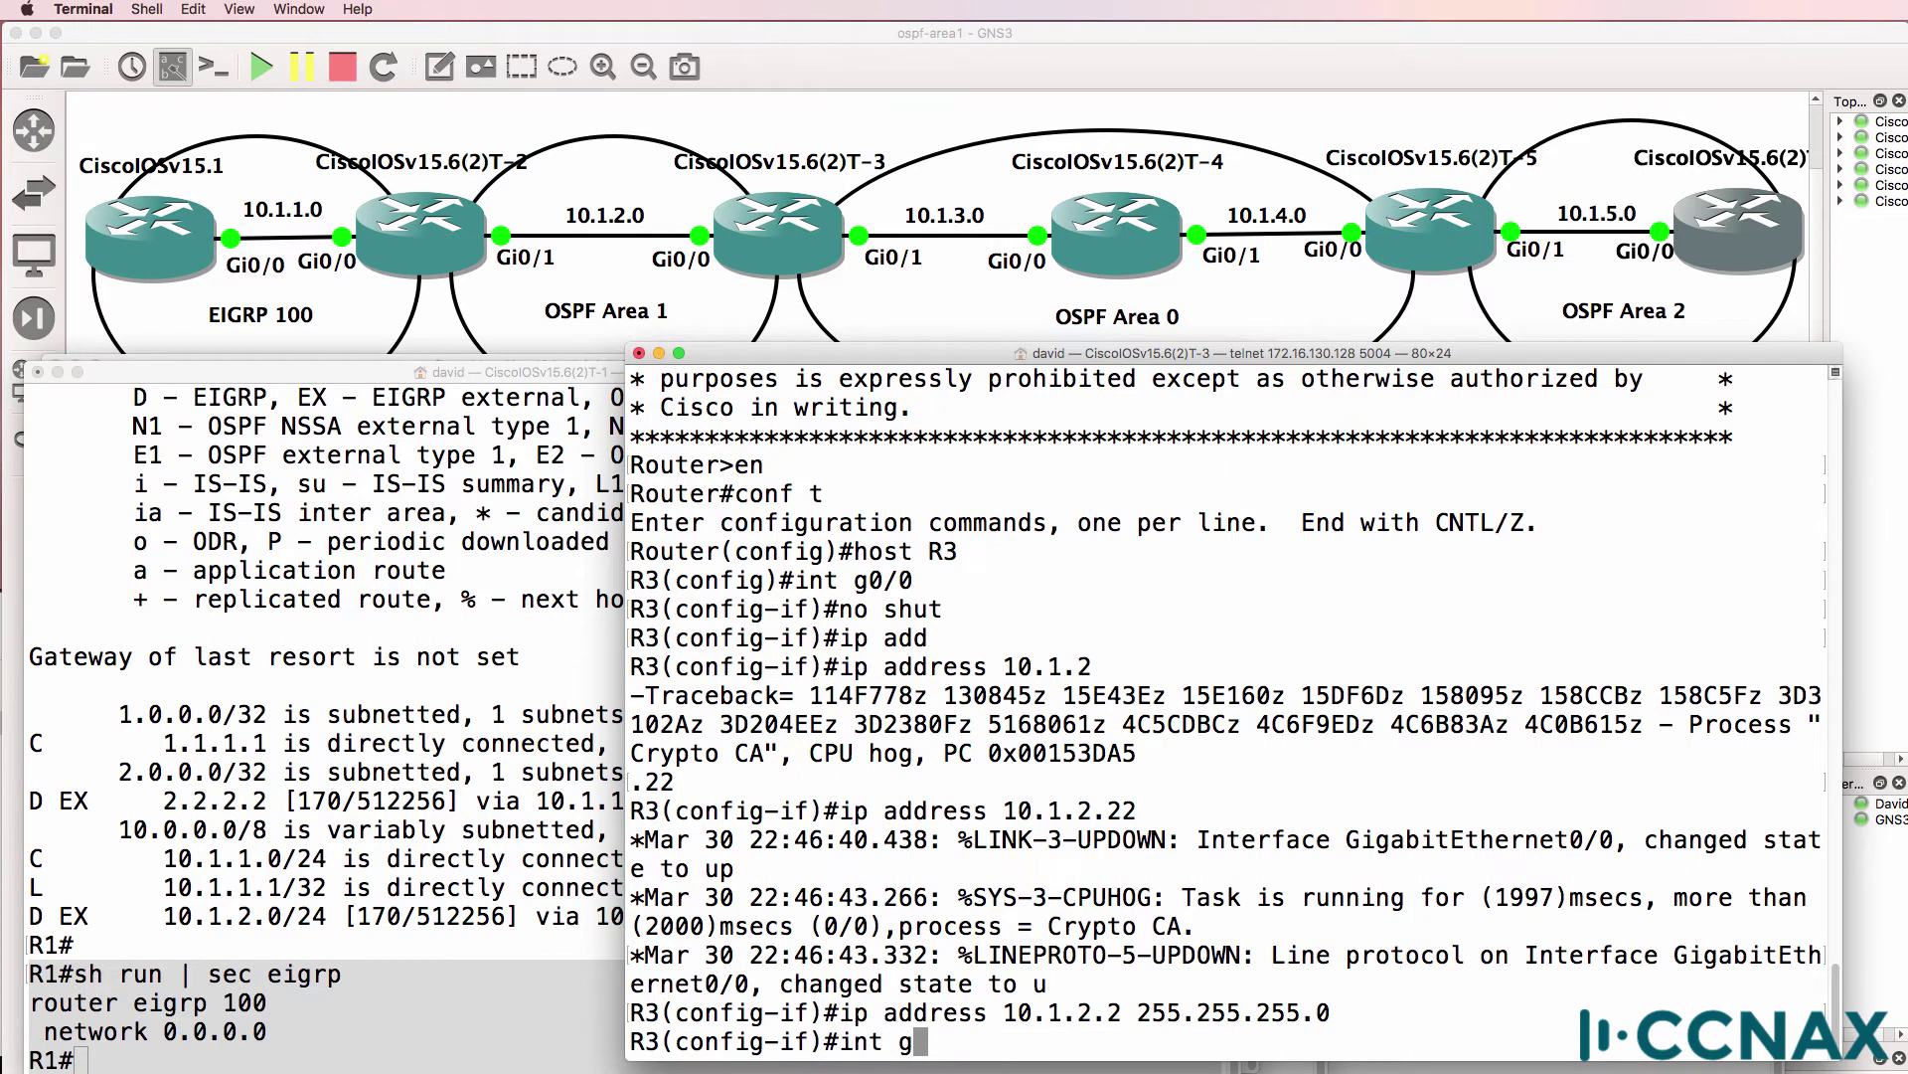
text(0/1)
key(Return)
text(no shut)
key(Return)
text(ip add)
key(Tab)
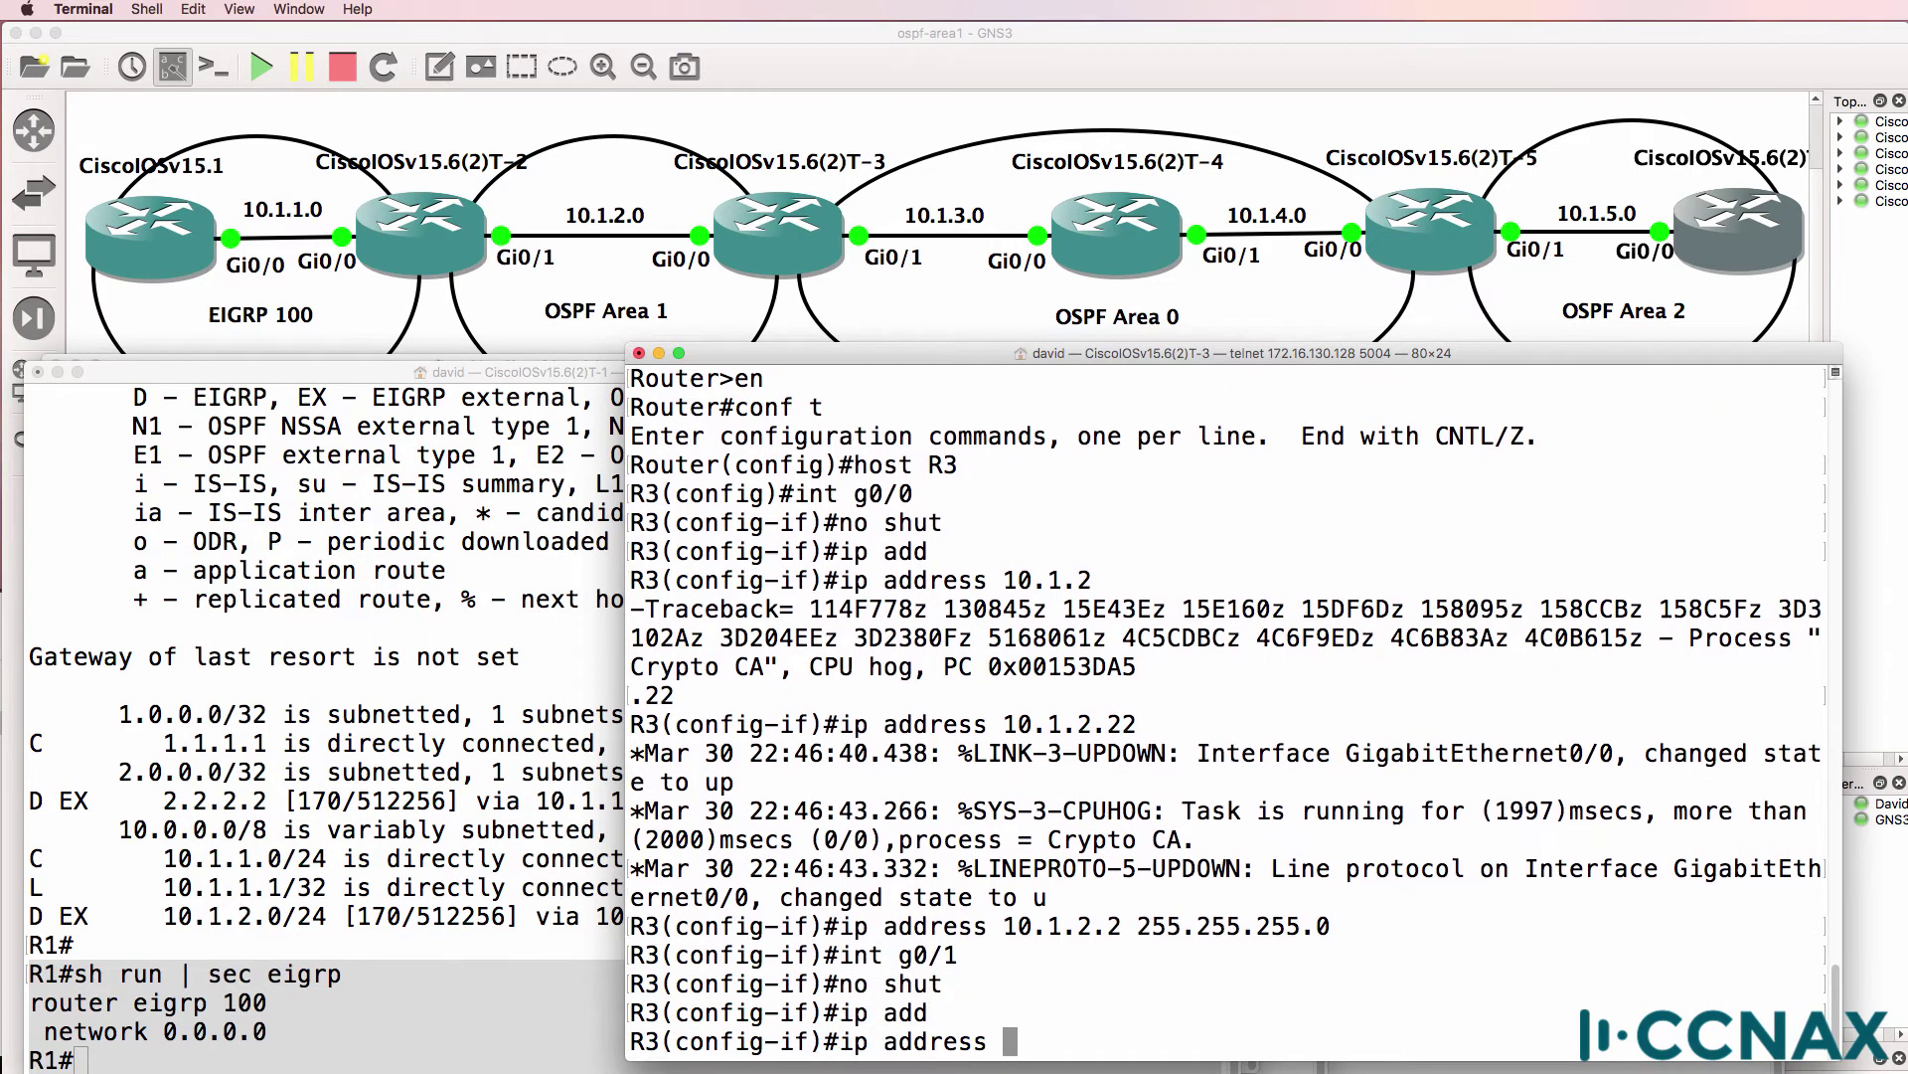
text(10.1.3.1 255.255.255.)
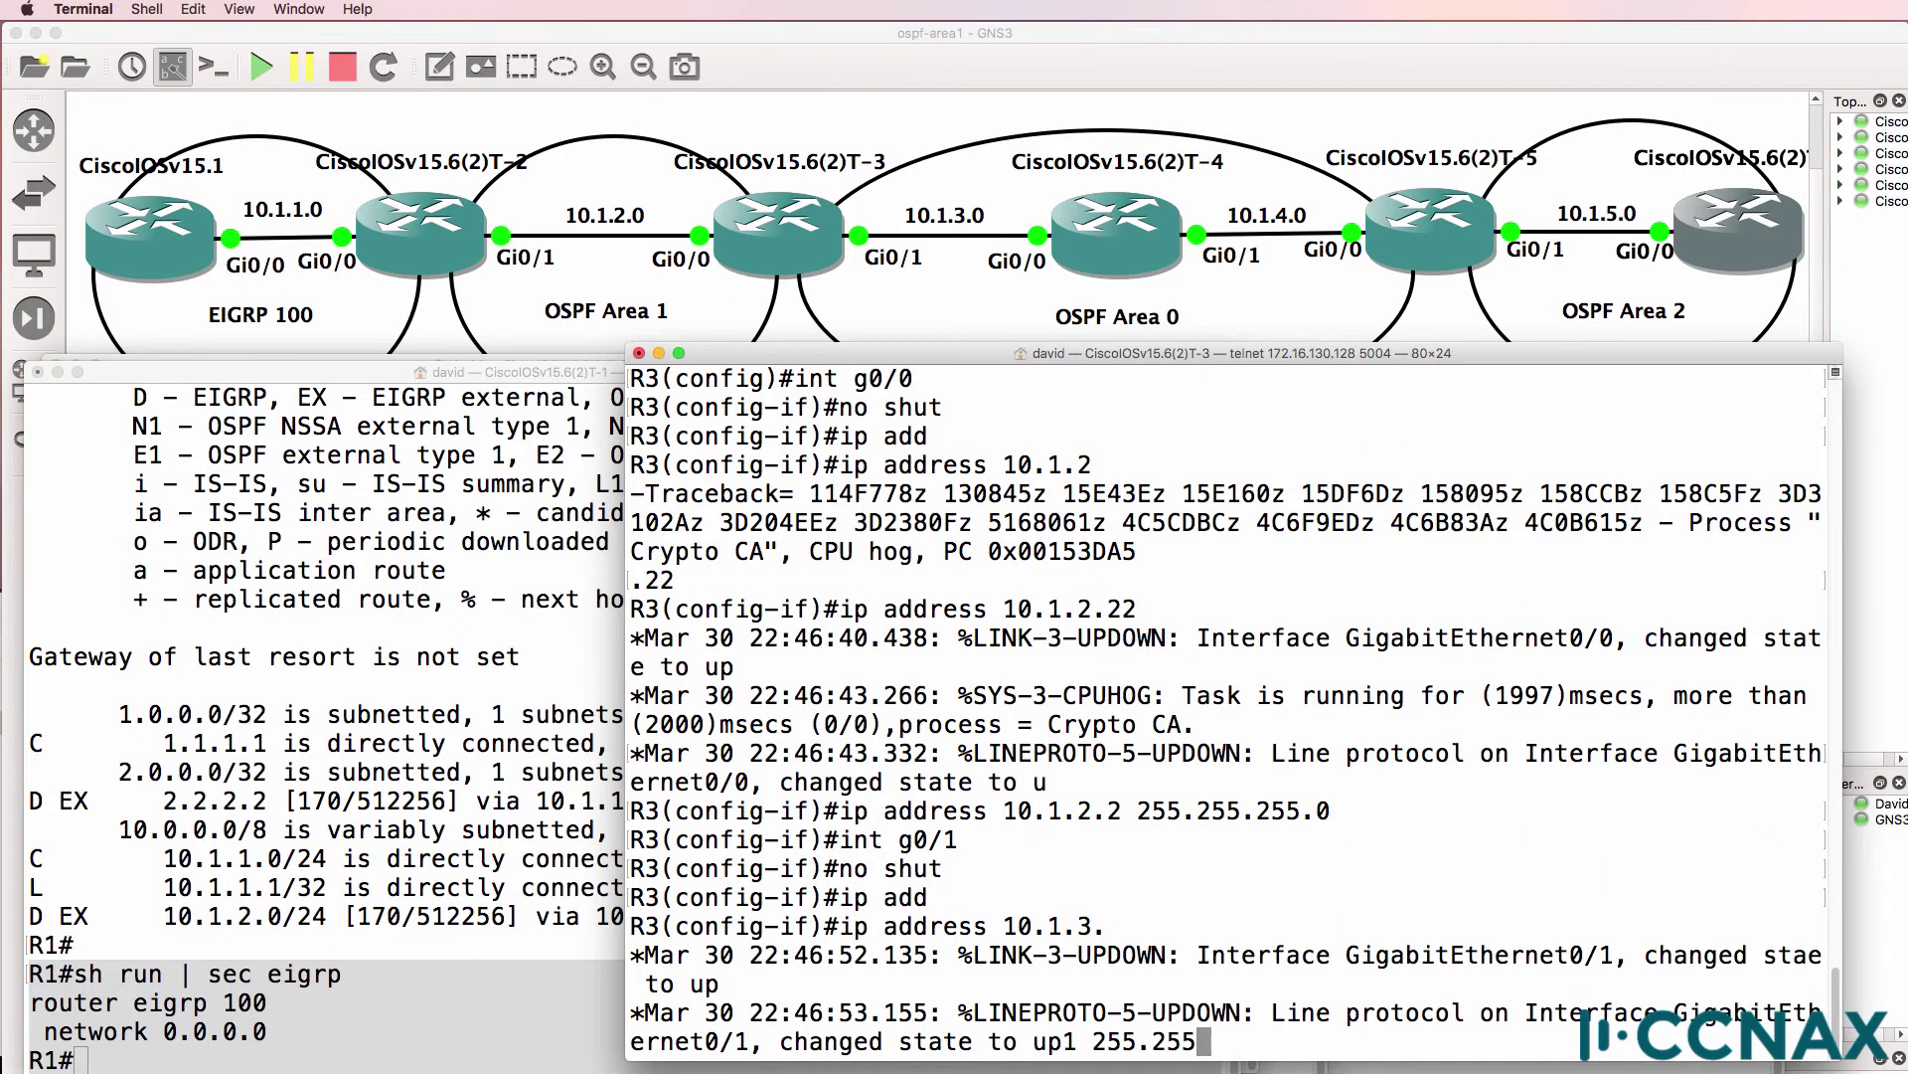
key(Tab)
text(0)
key(Return)
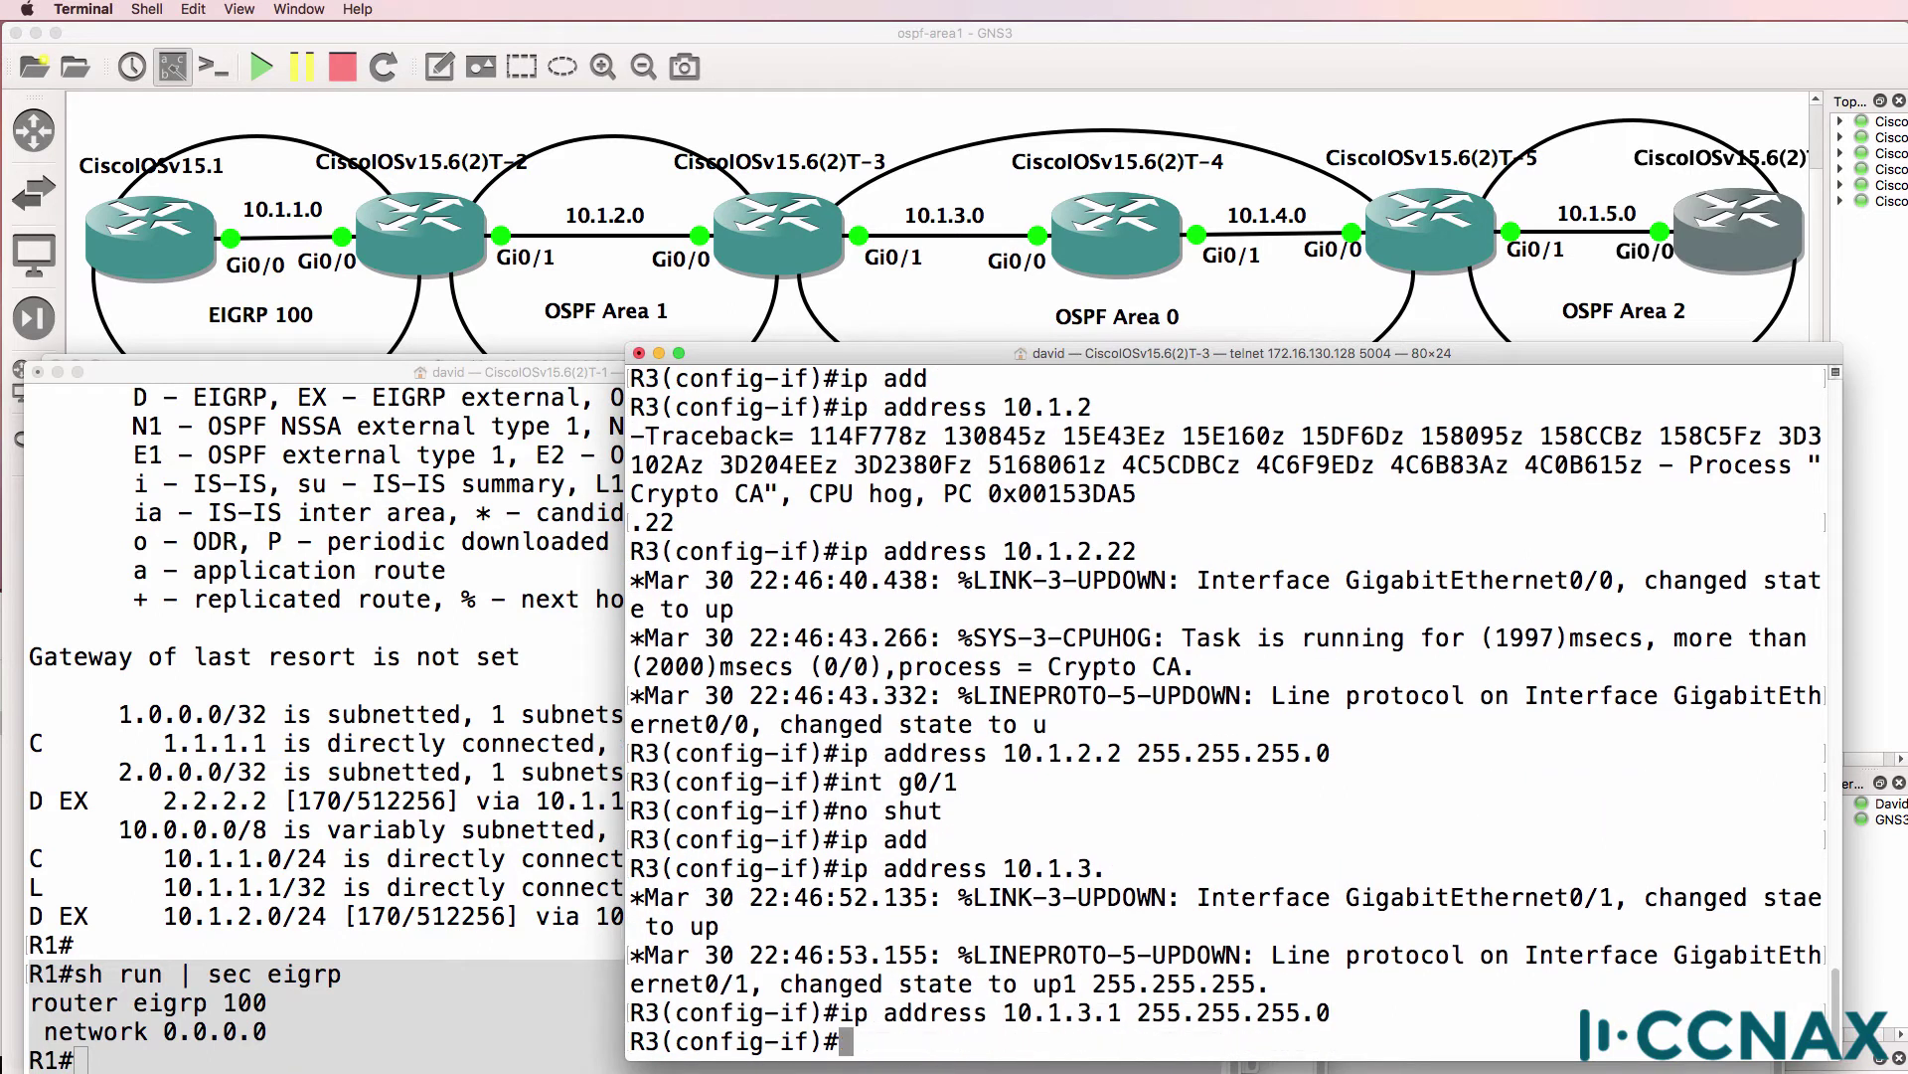
Create Loopback0 with address 3.3.3.3 255.255.255.255.
text(int loop 0)
key(Return)
text(ip add)
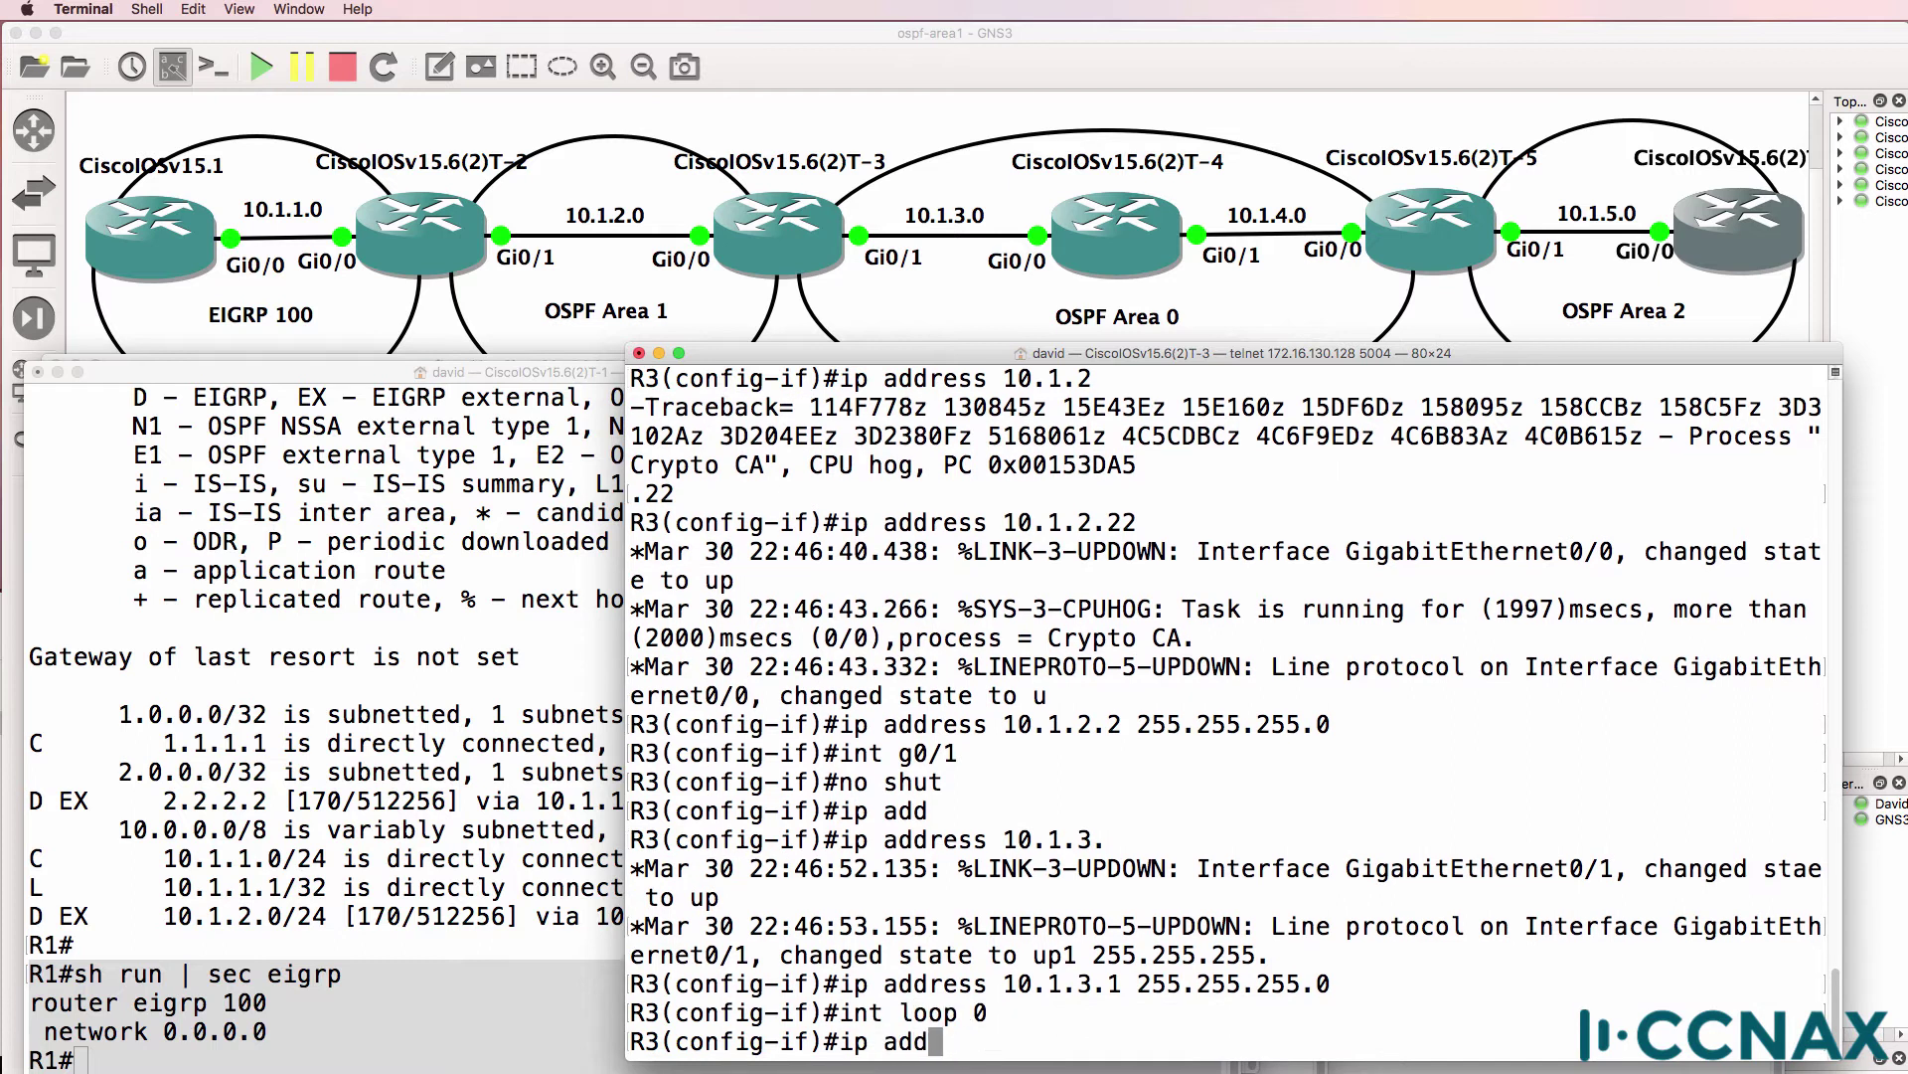
key(Tab)
text(3.3.3.3.)
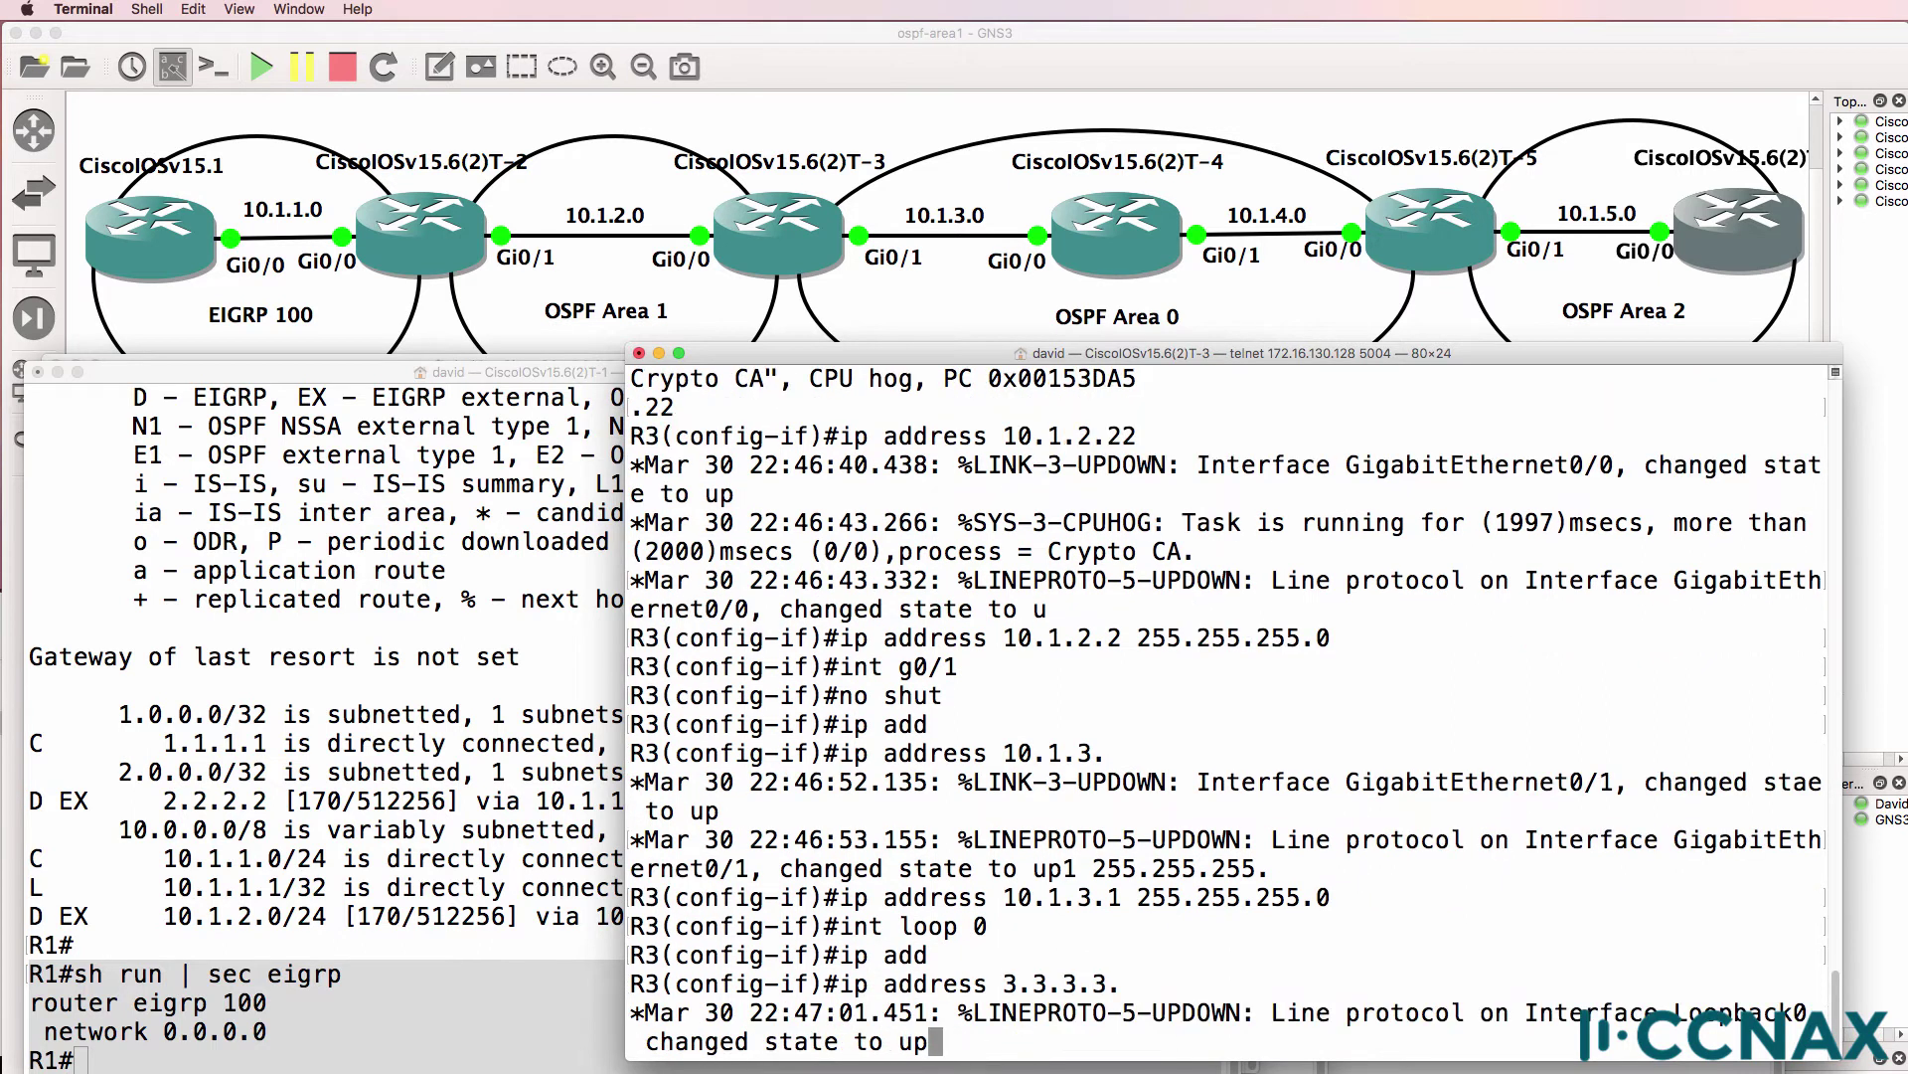
key(BackSpace)
text(255.255.255.255)
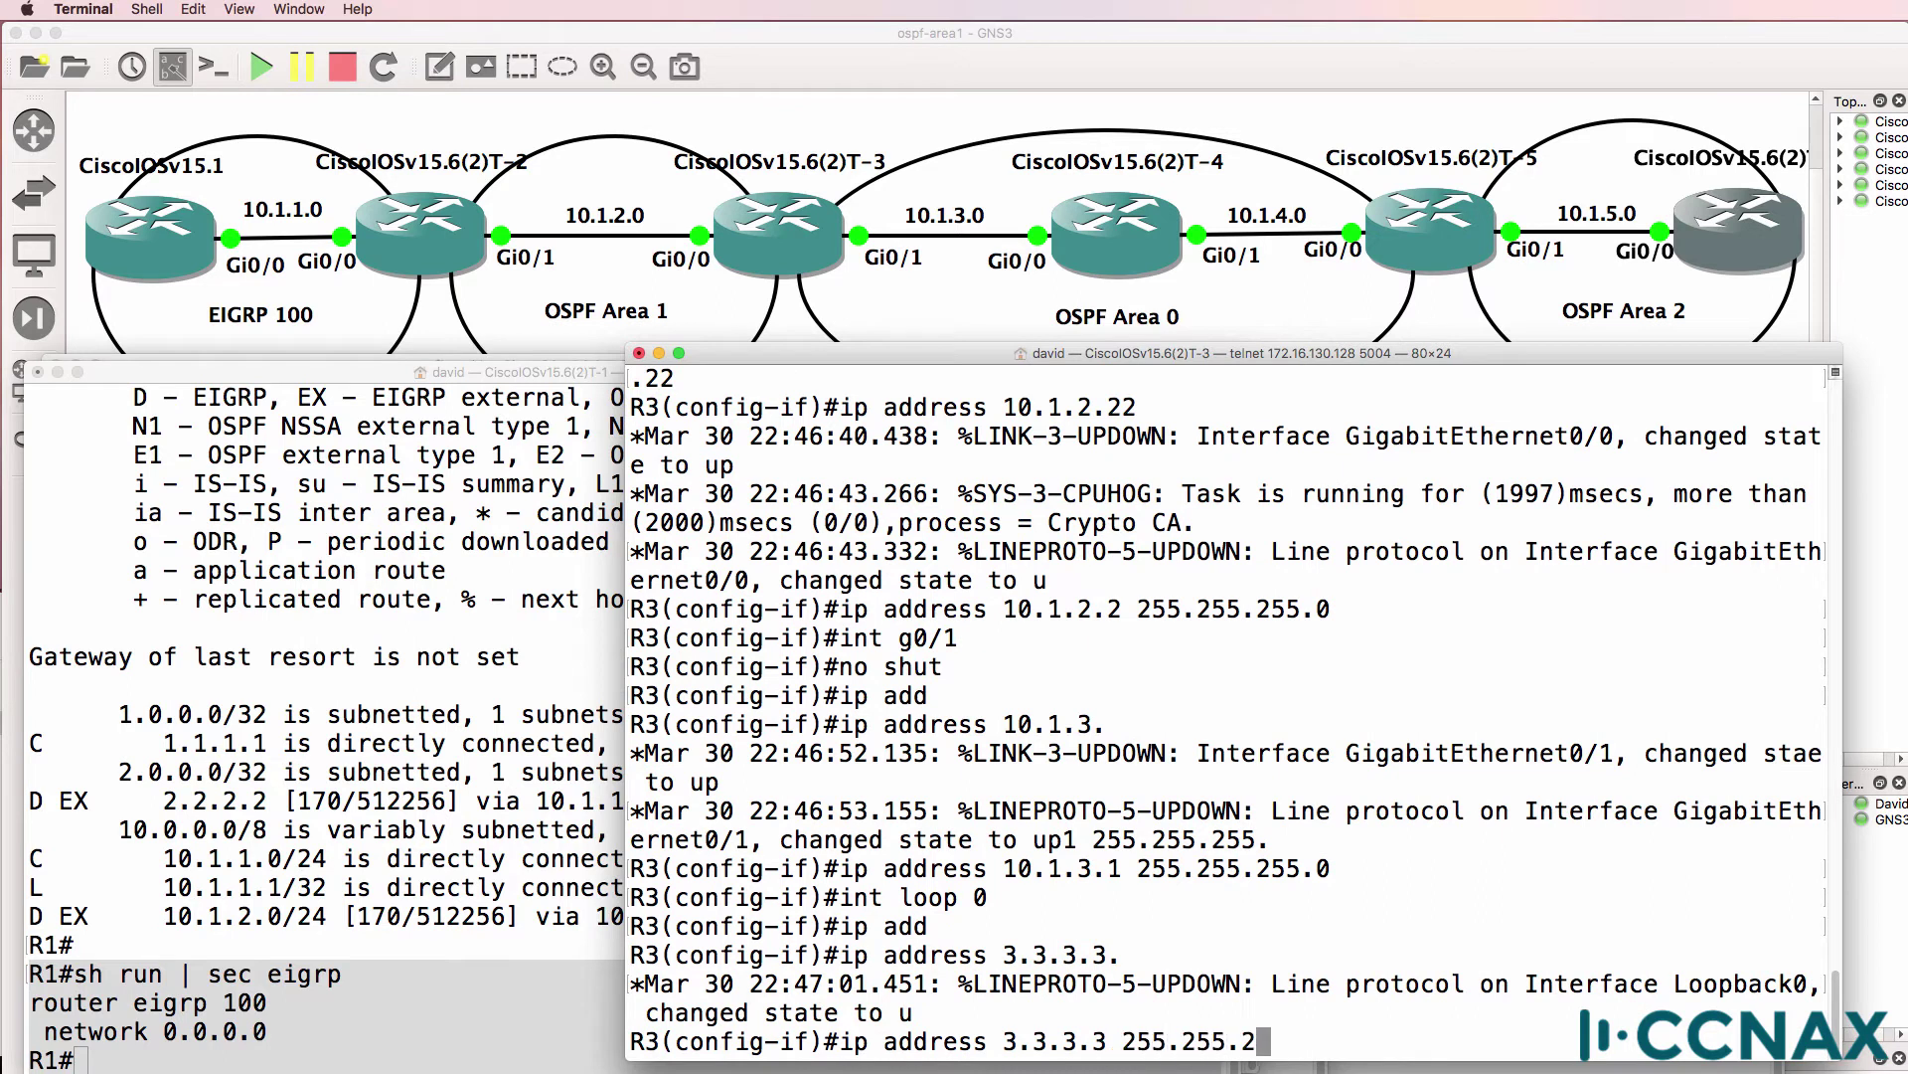
key(Return)
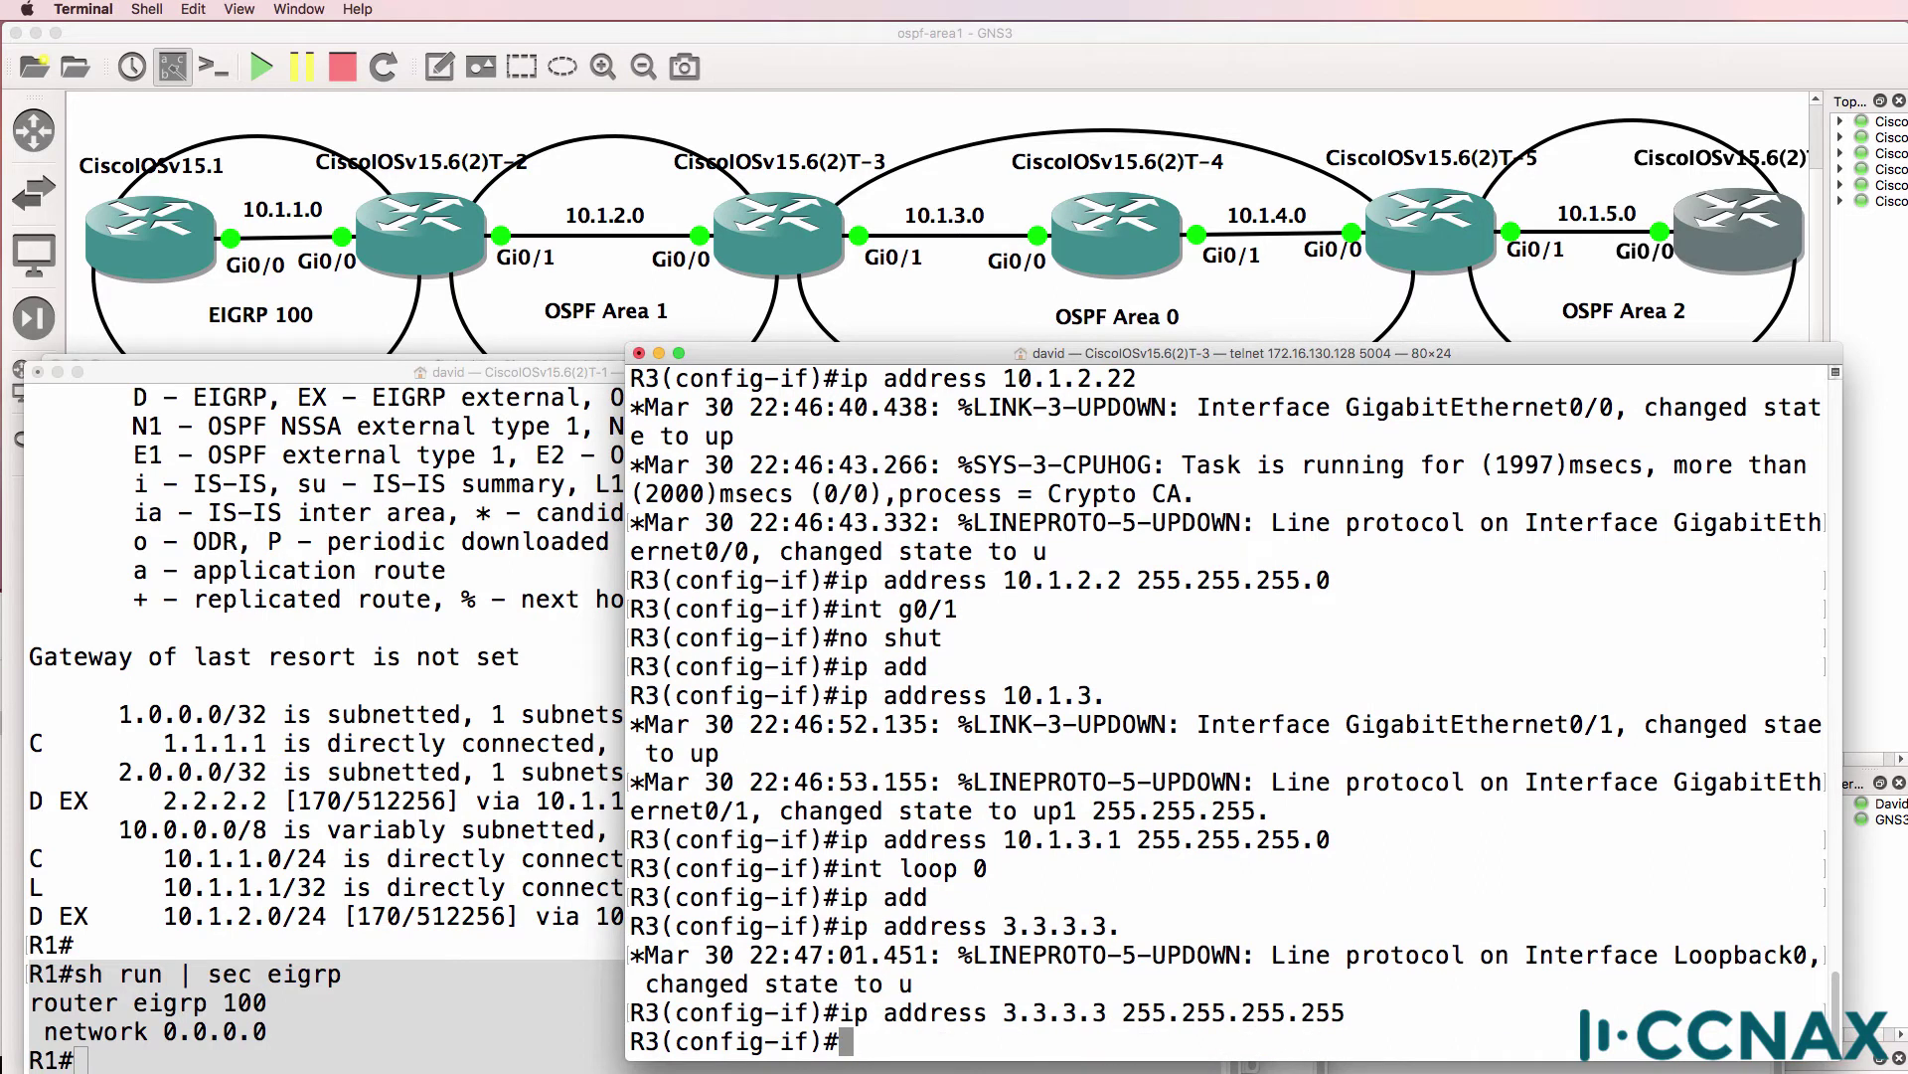
Start OSPF process 1 on R3 with network 10.1.2.2 0.0.0.0 area 1.
text(router ospf 1)
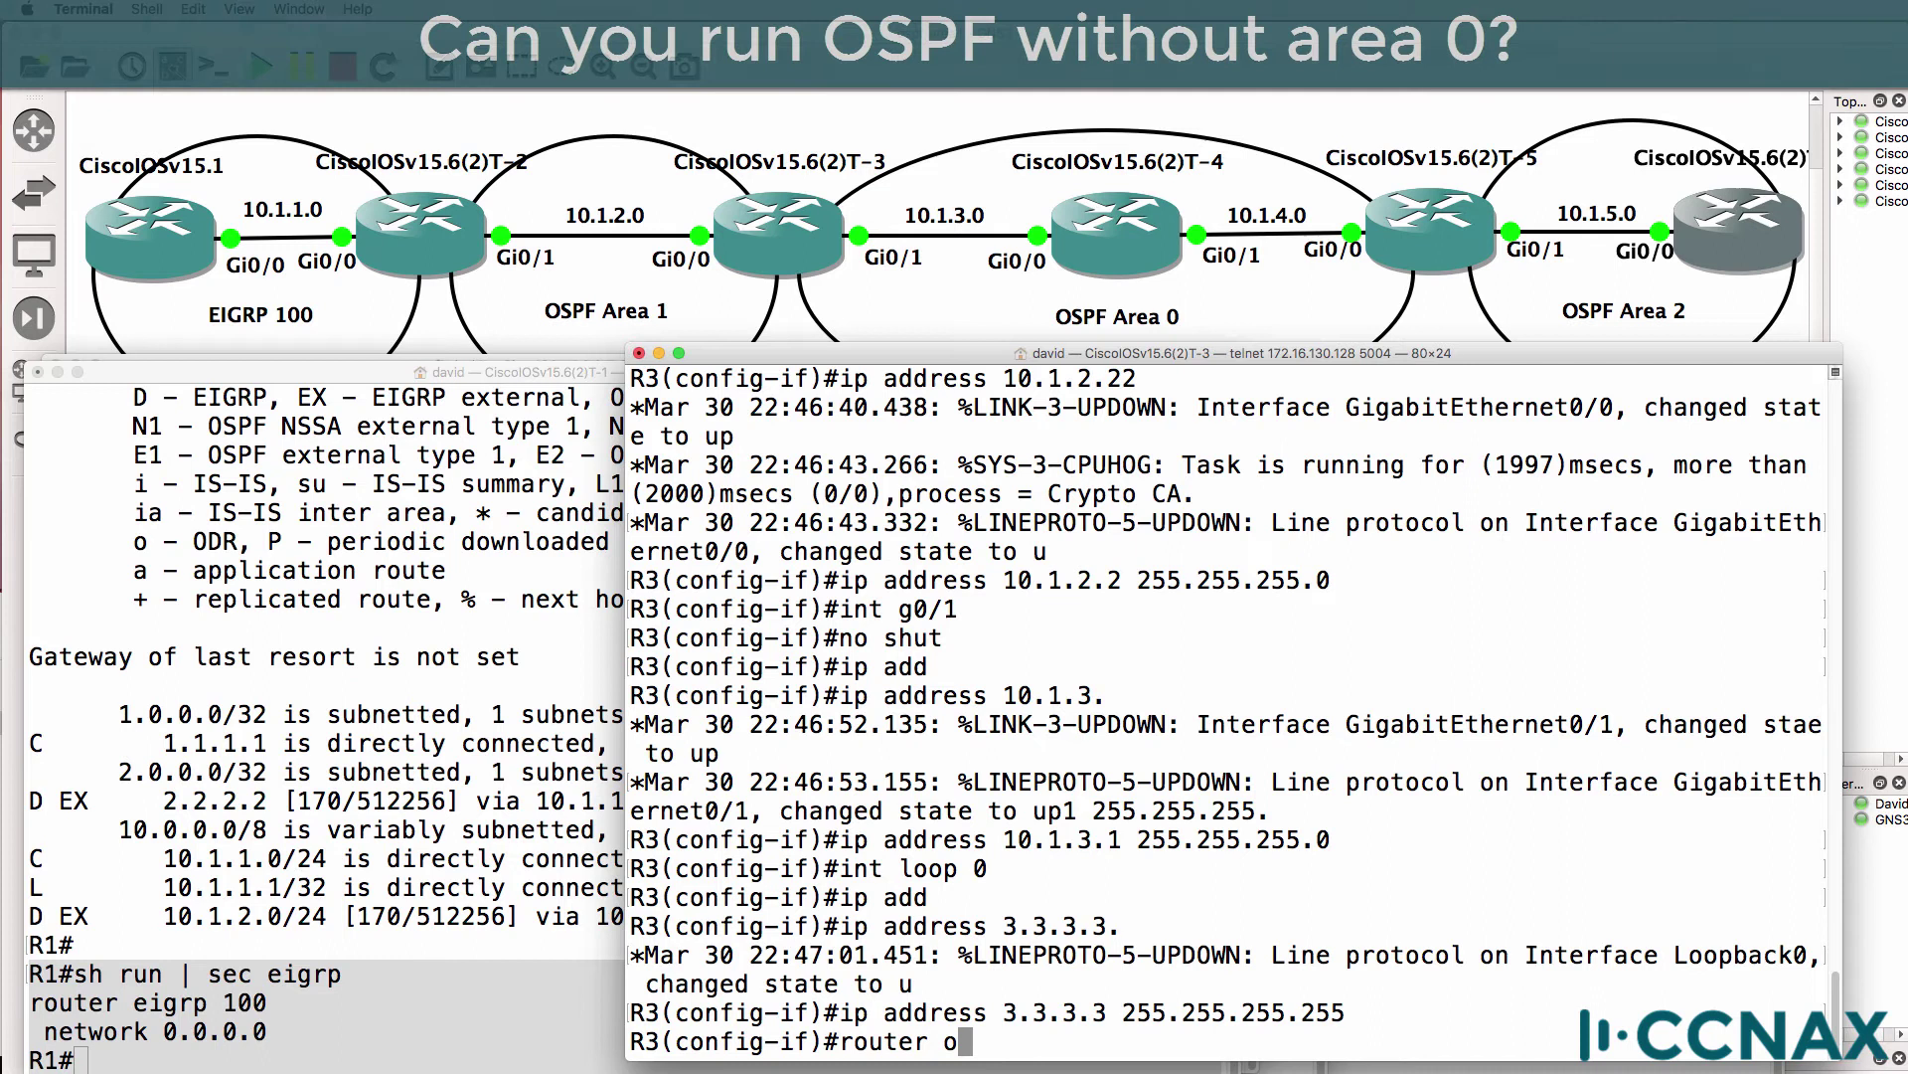
key(Return)
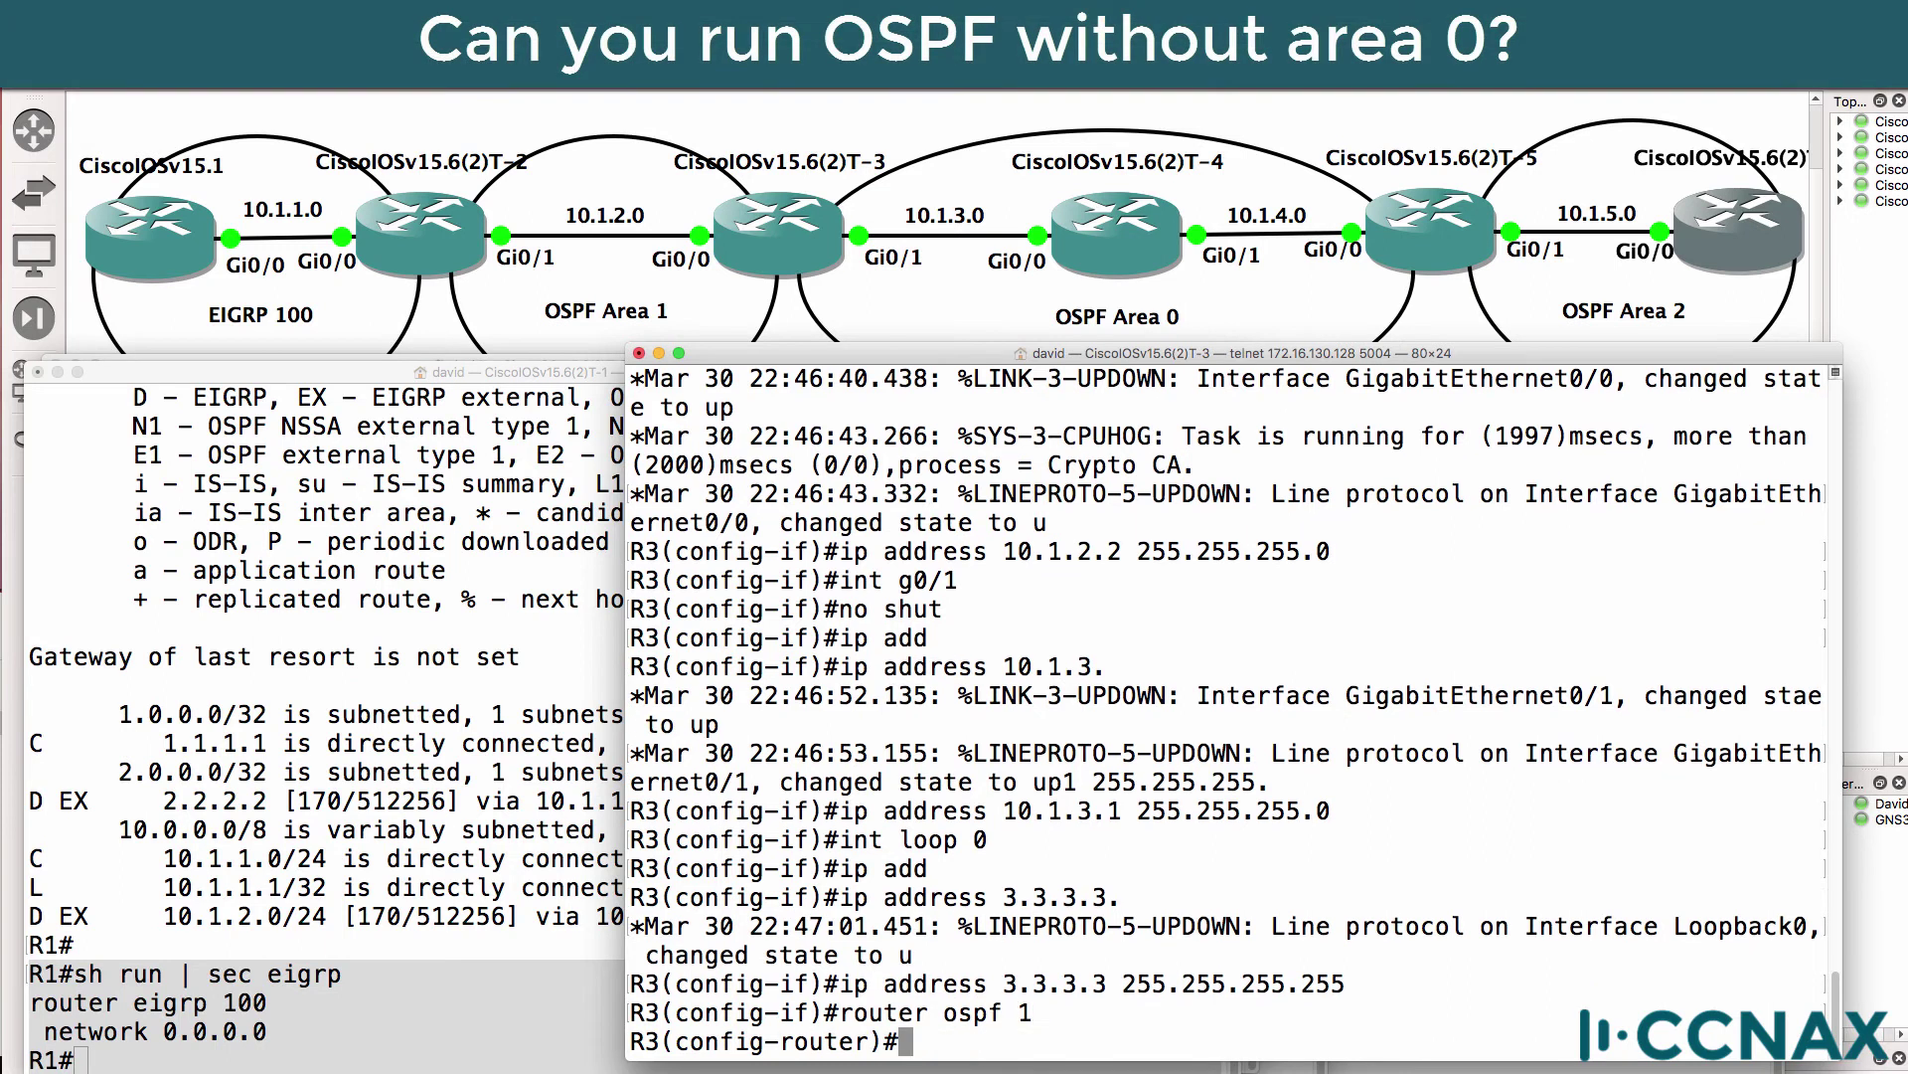
text(netw)
key(Tab)
text(1)
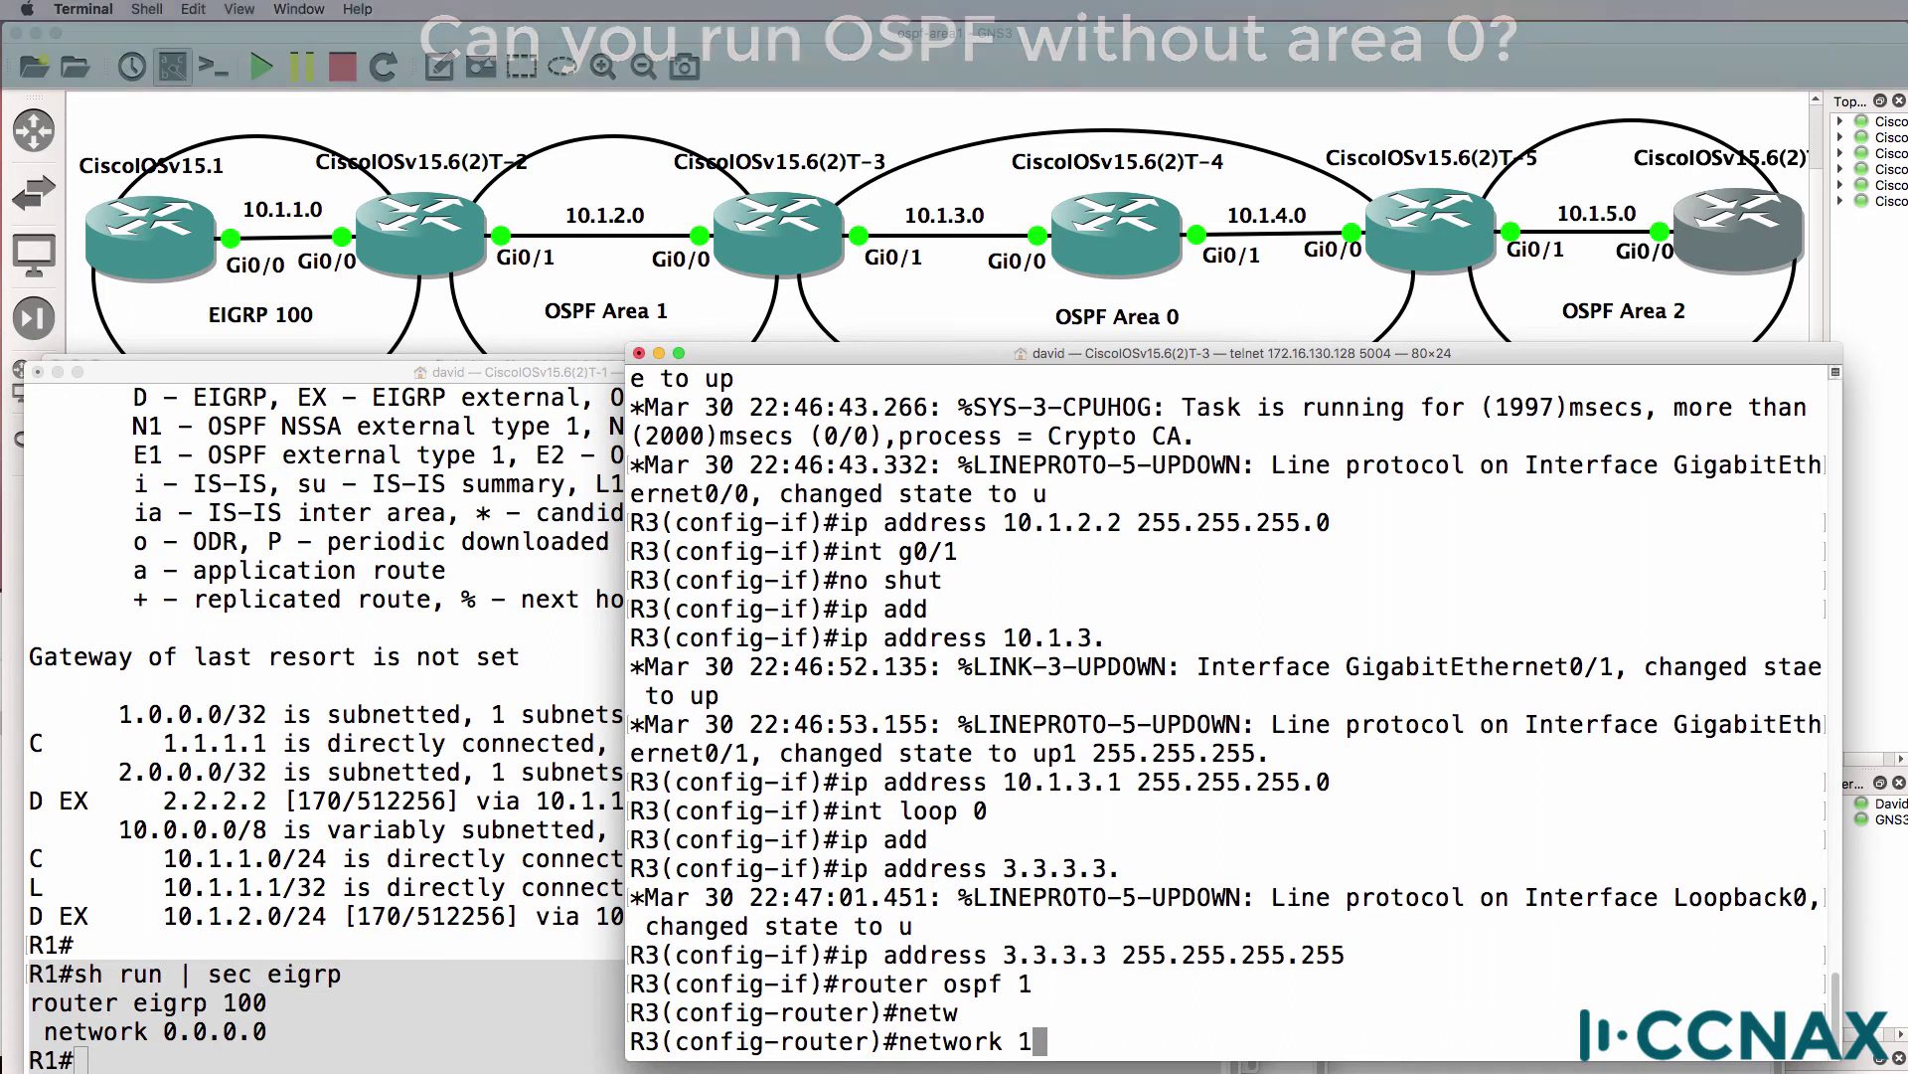
text(0.1.2)
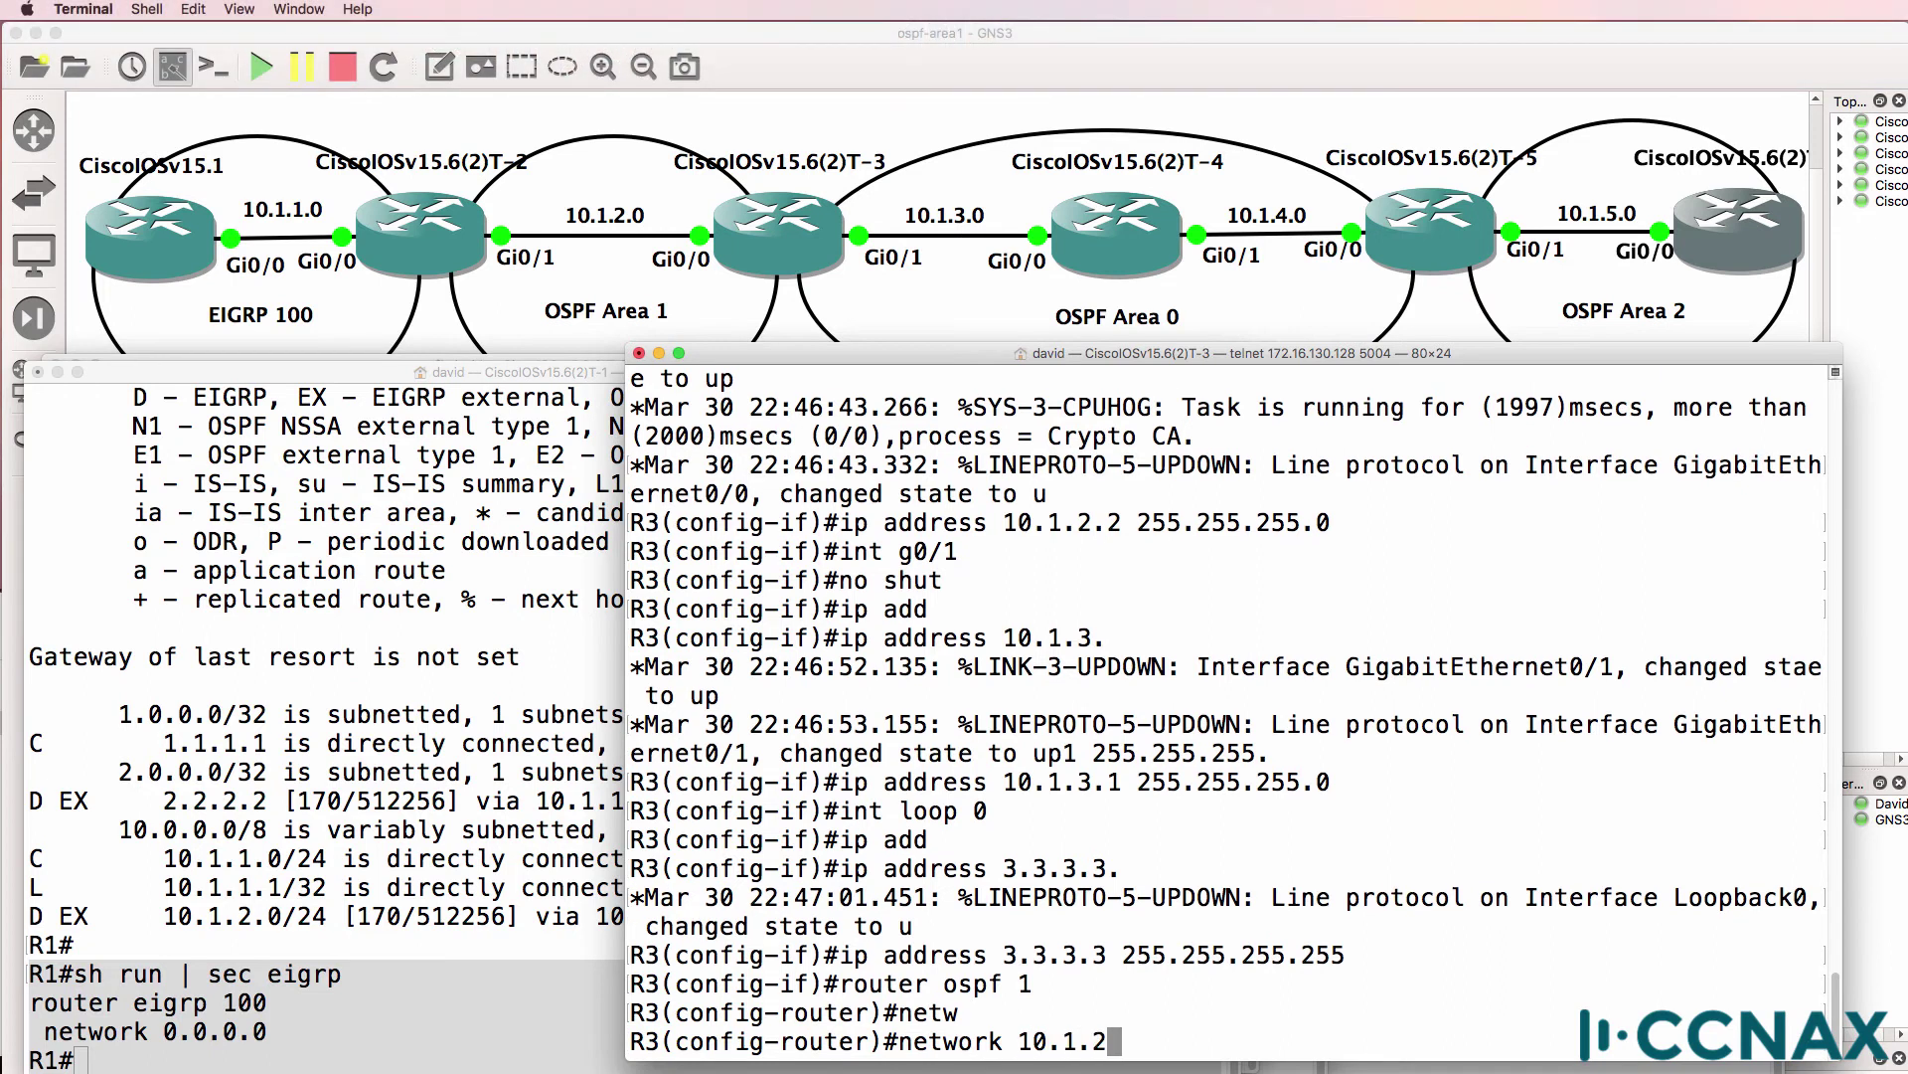
text(.2 0.0.0.0 area 1)
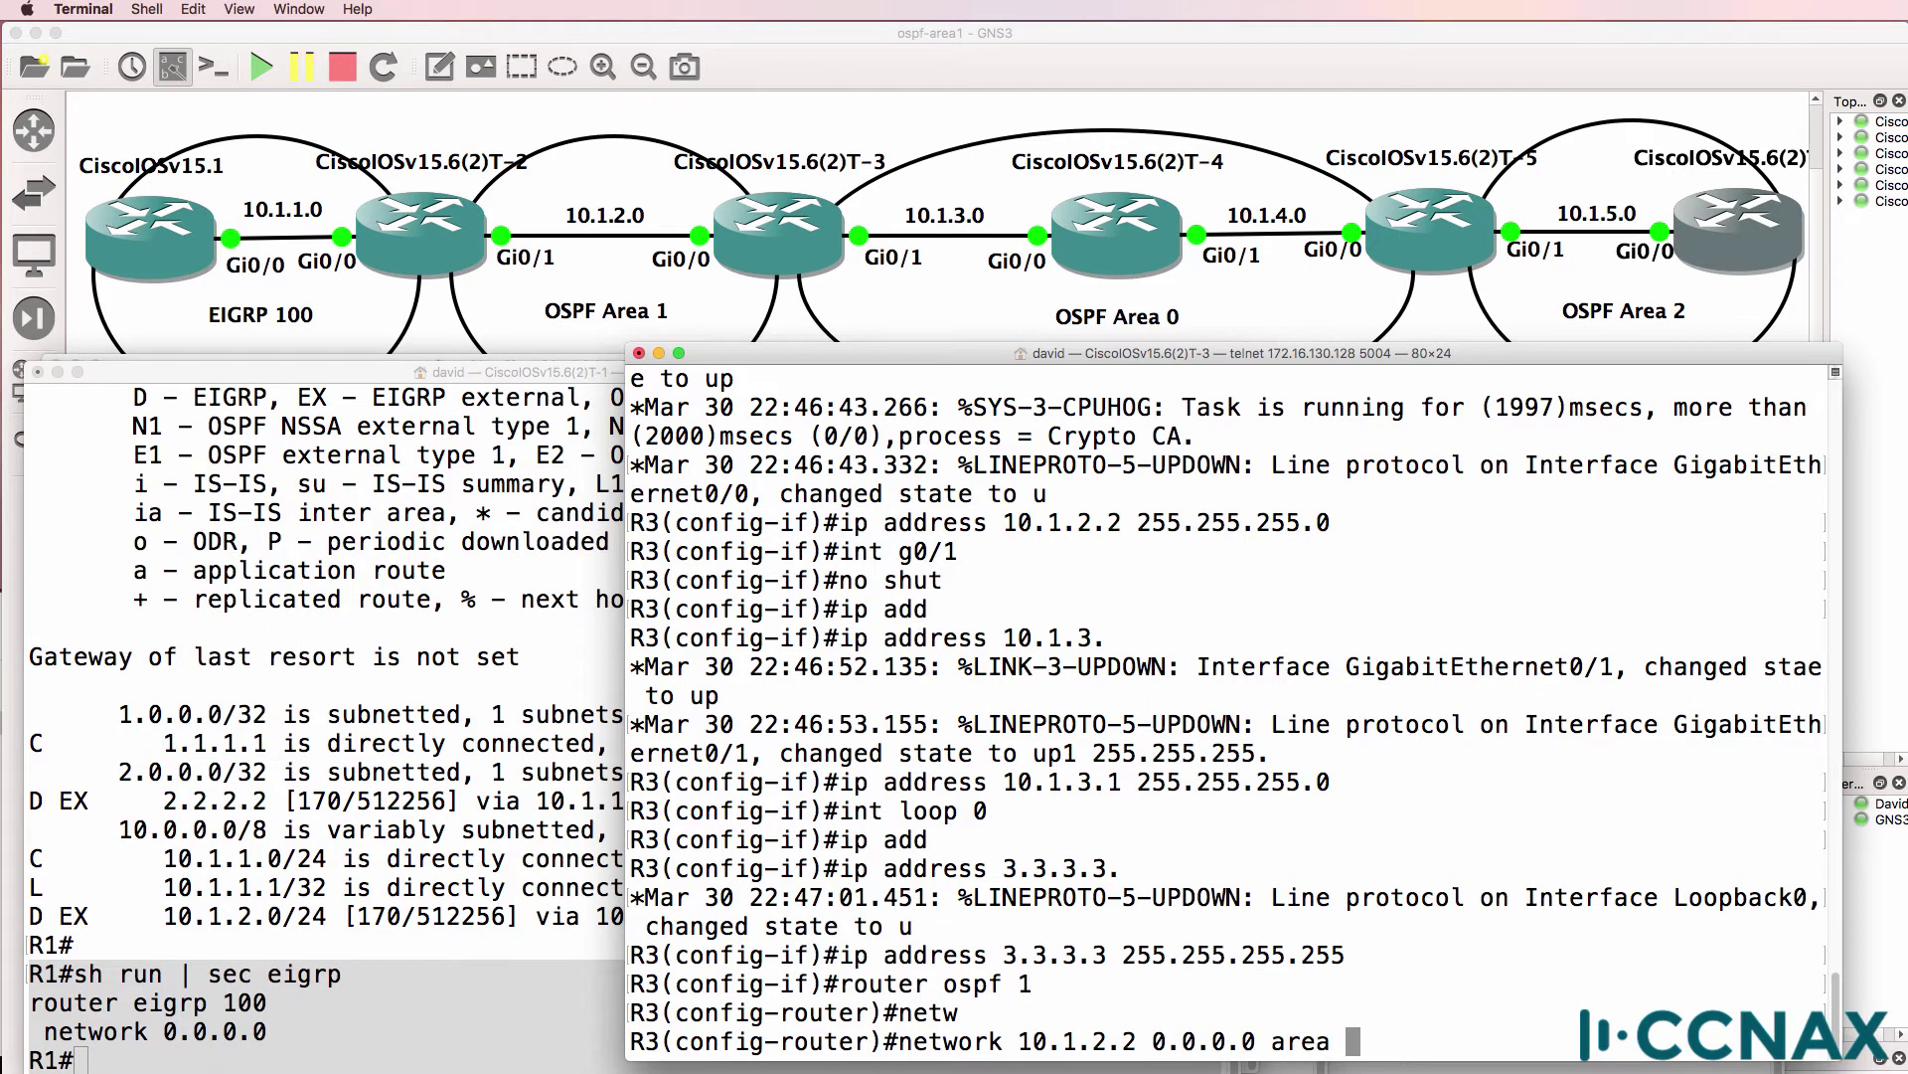
key(Return)
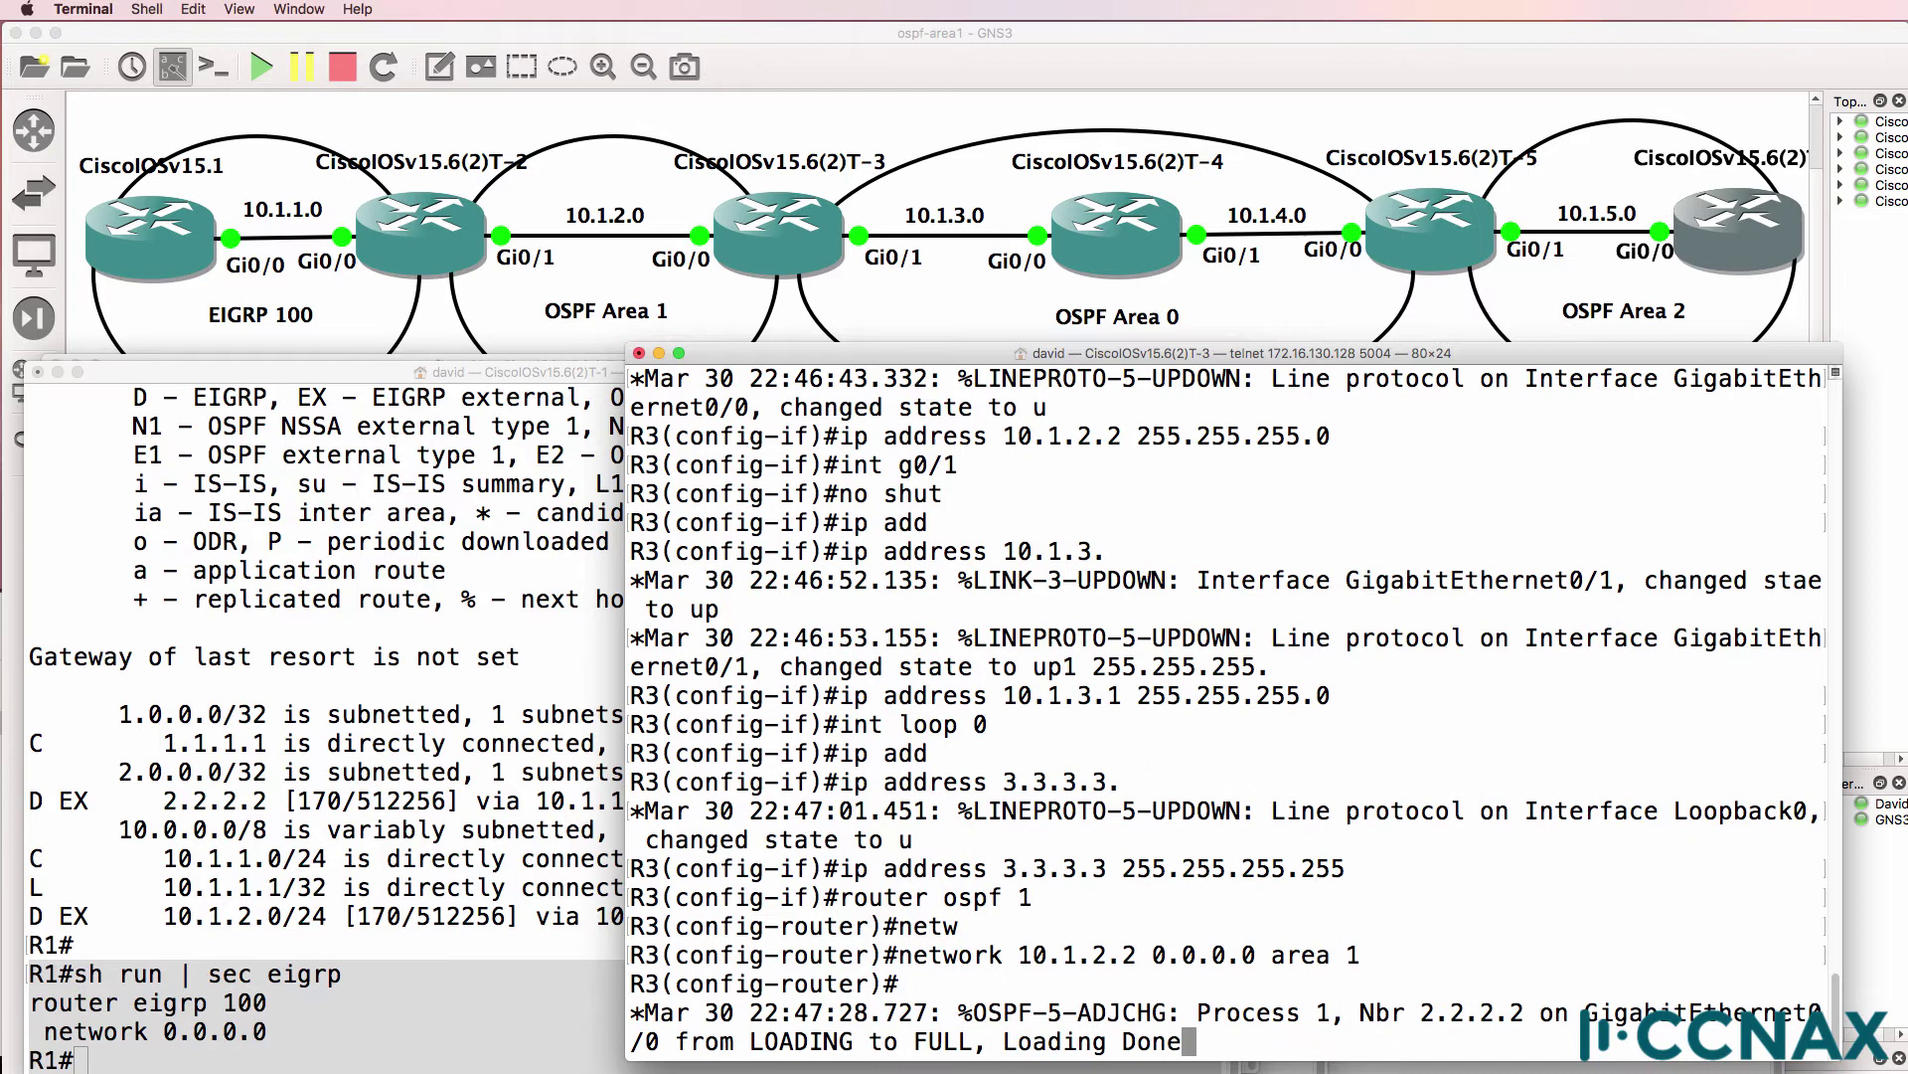
key(Return)
text(end)
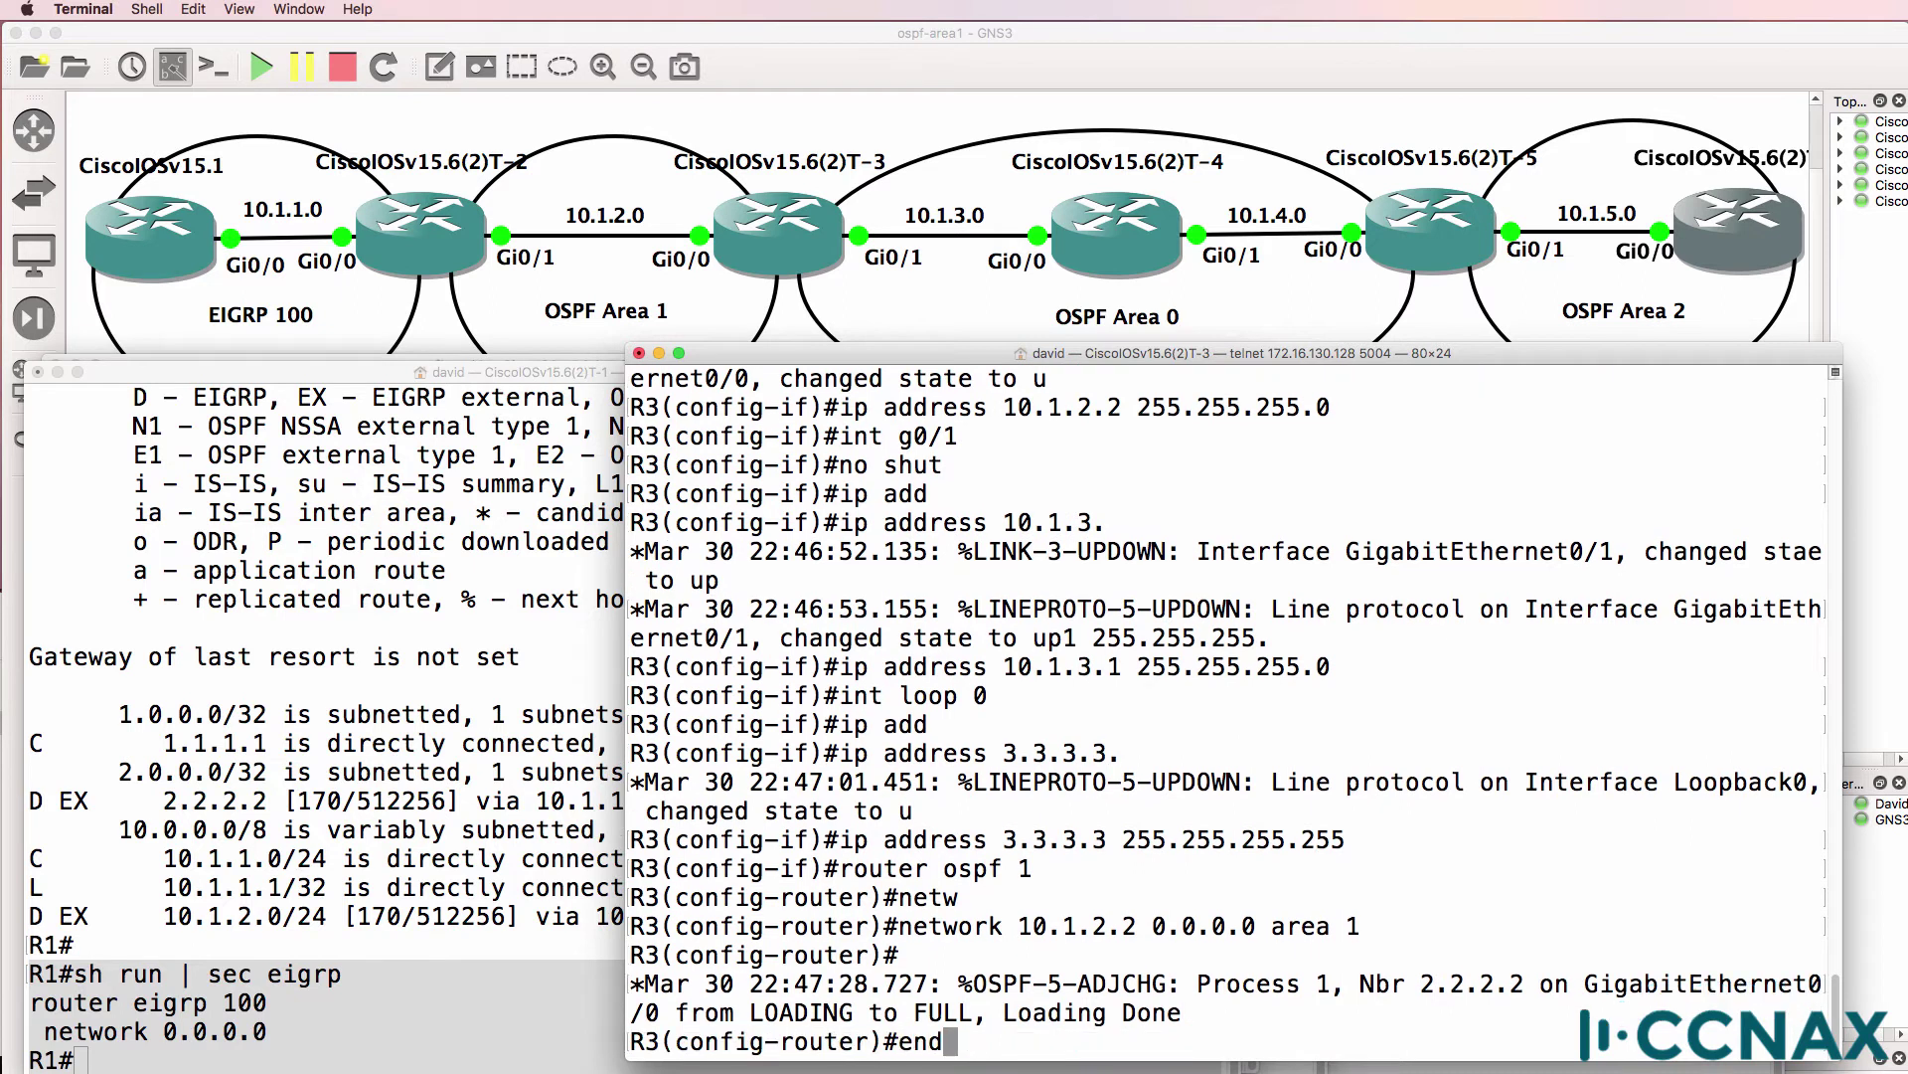
key(Return)
Check R3's OSPF neighbors and its full routing table.
text(sh ip)
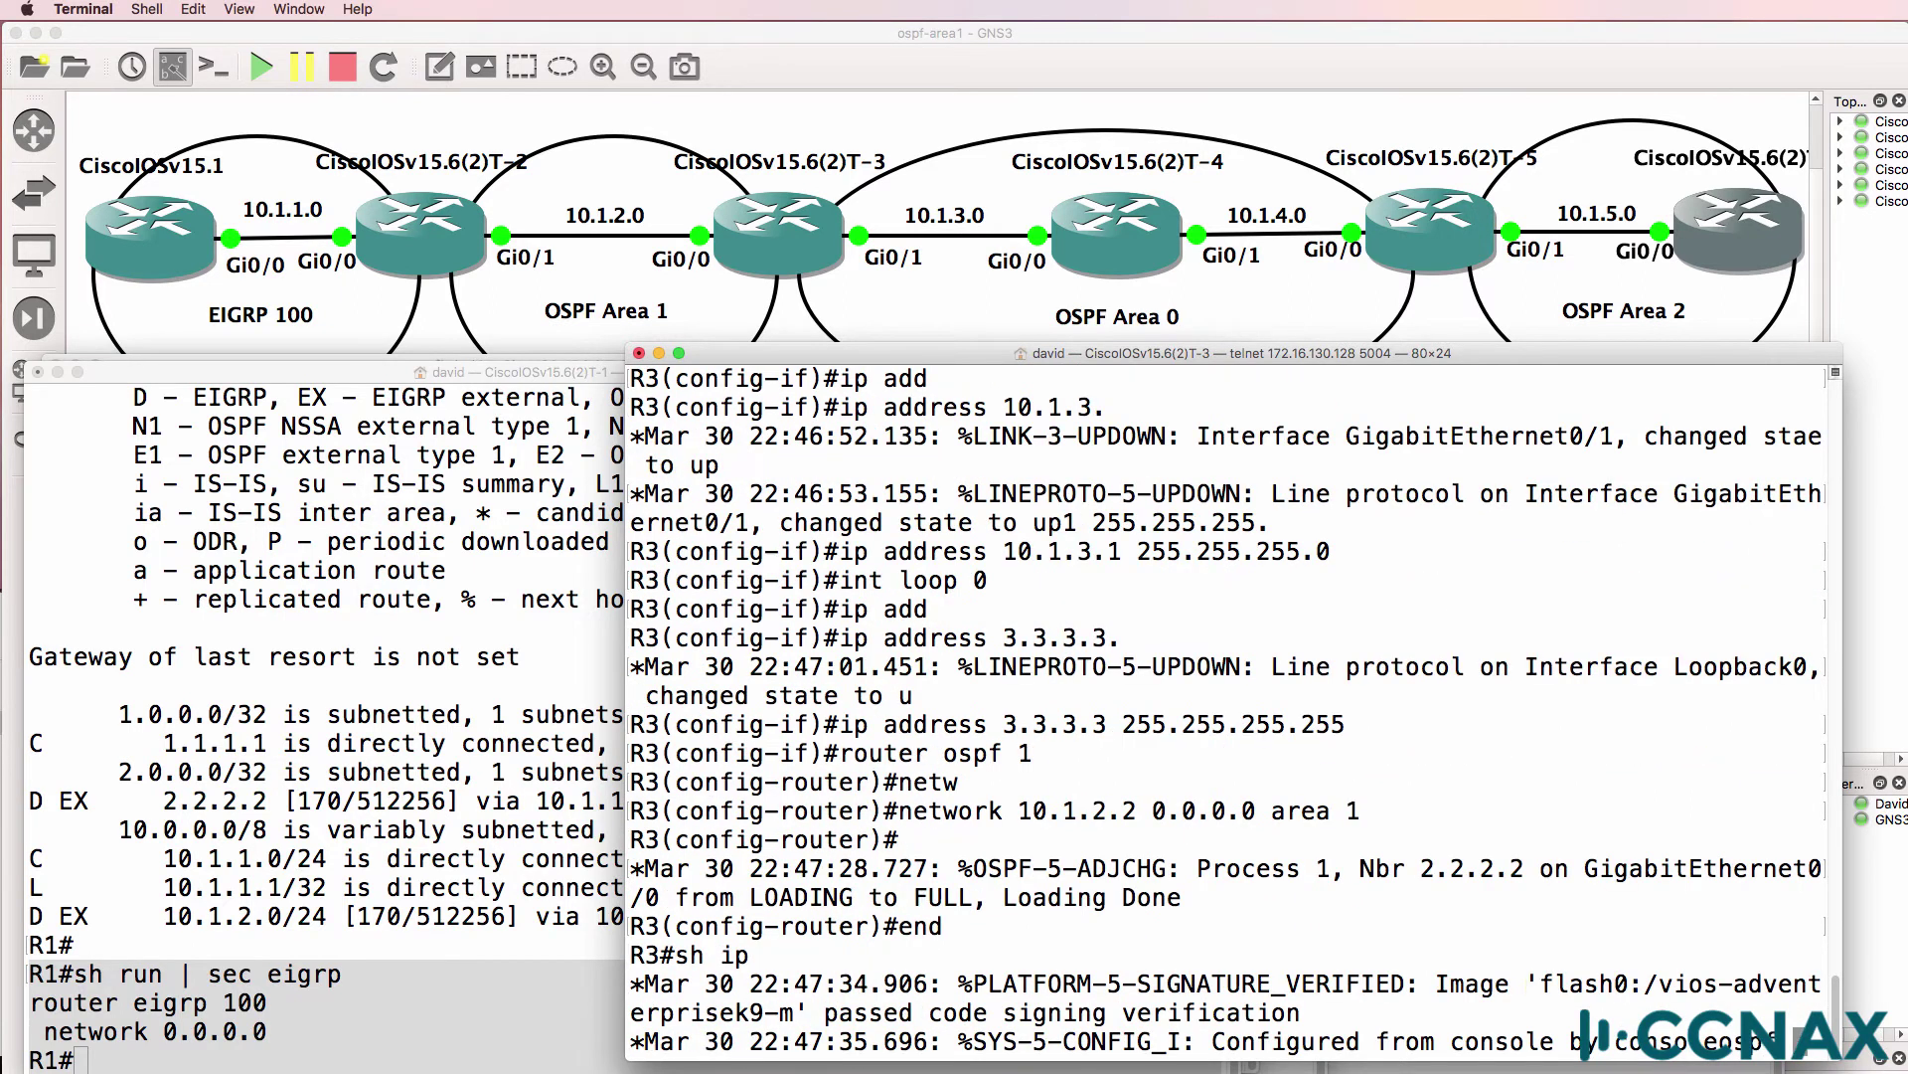
text( ospf nei)
key(Return)
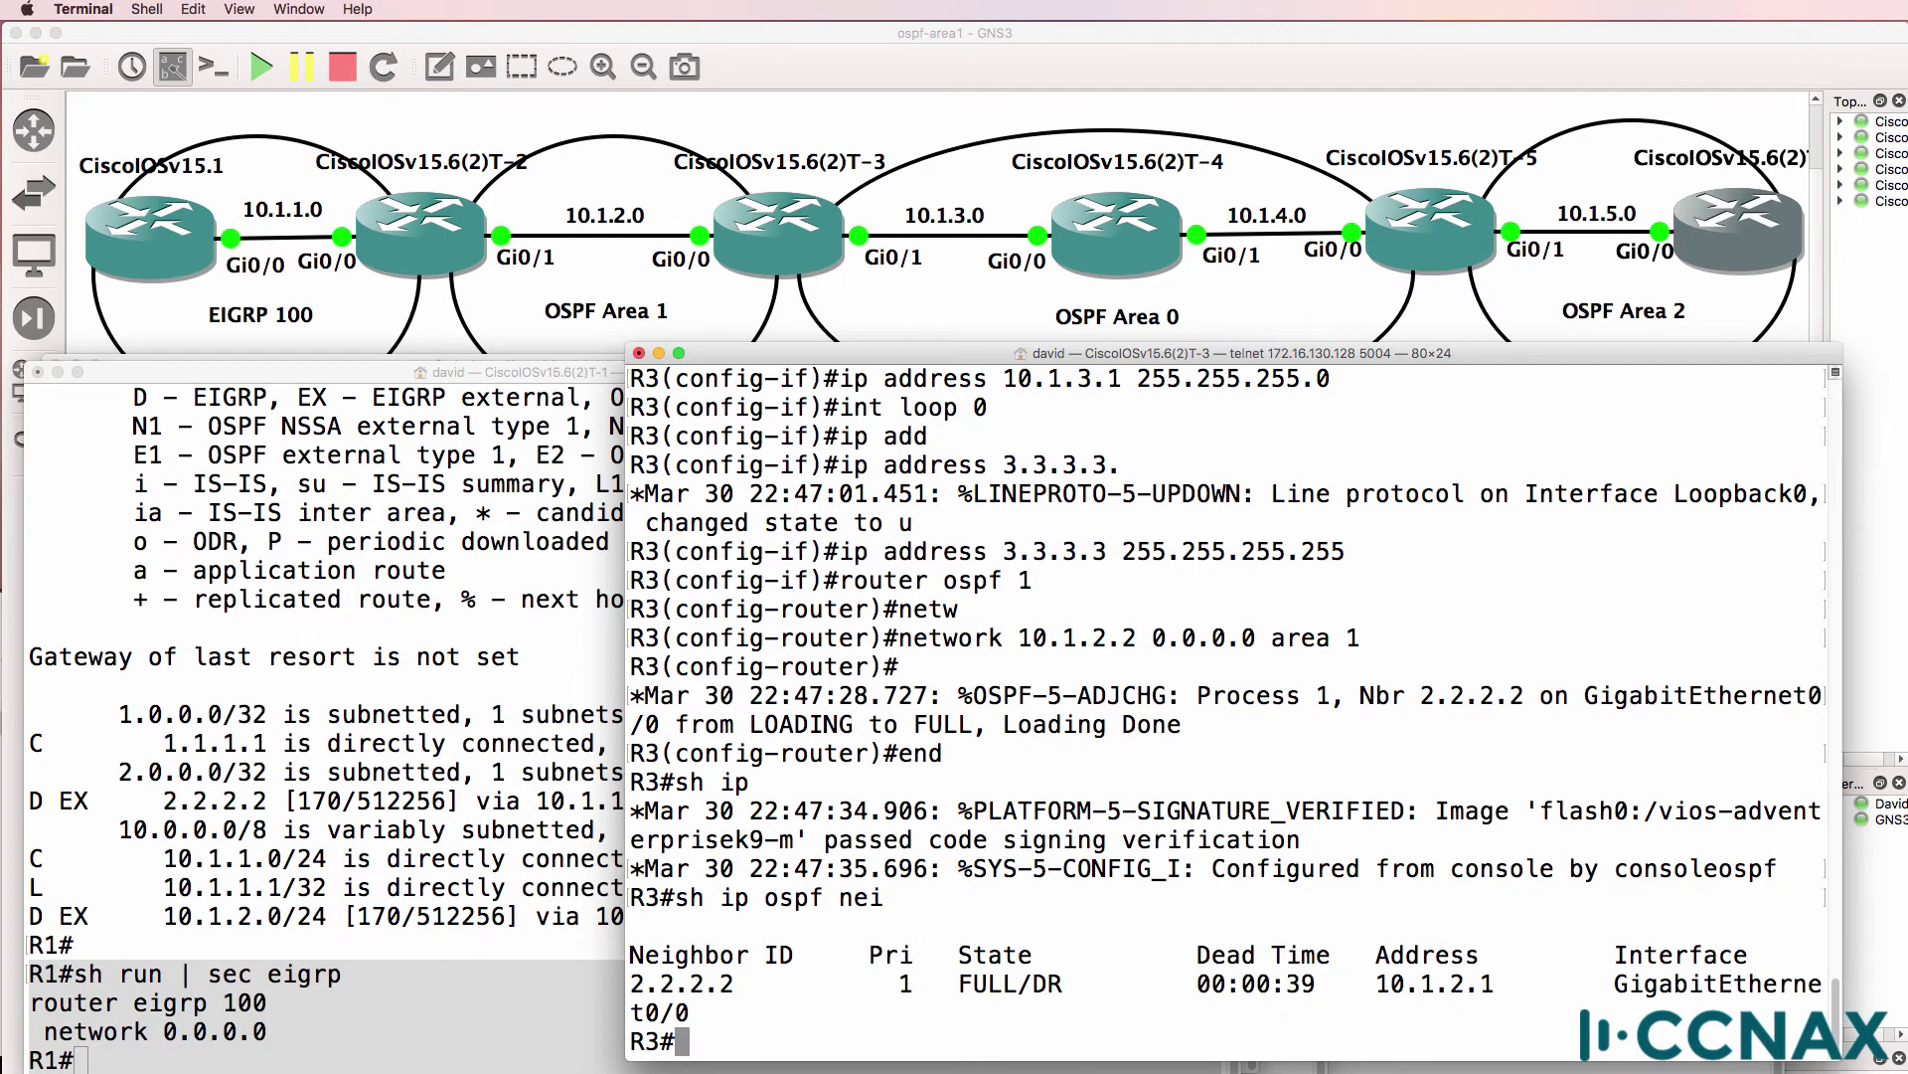
text(sh ip route)
key(Return)
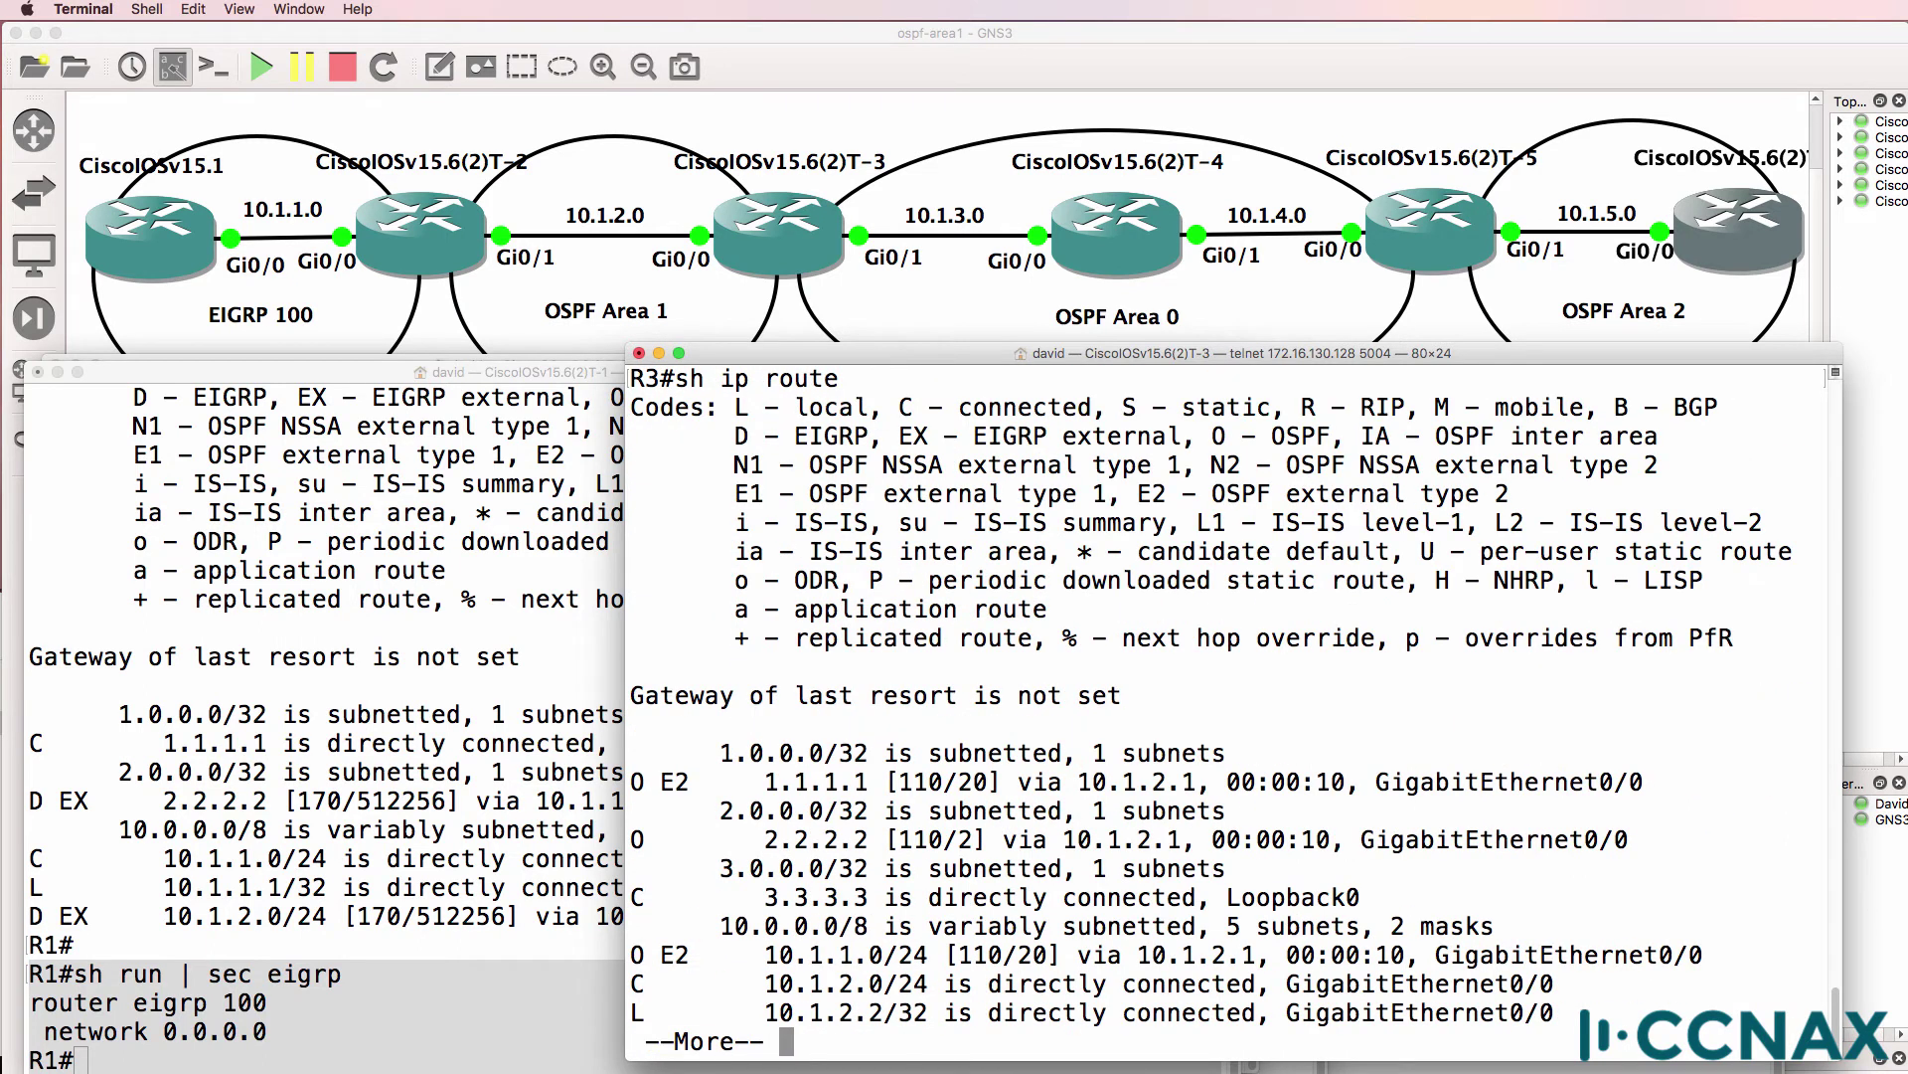
key(space)
Ping 1.1.1.1 from R3, noting the E2 route to it.
text(ping 1.1.1.1)
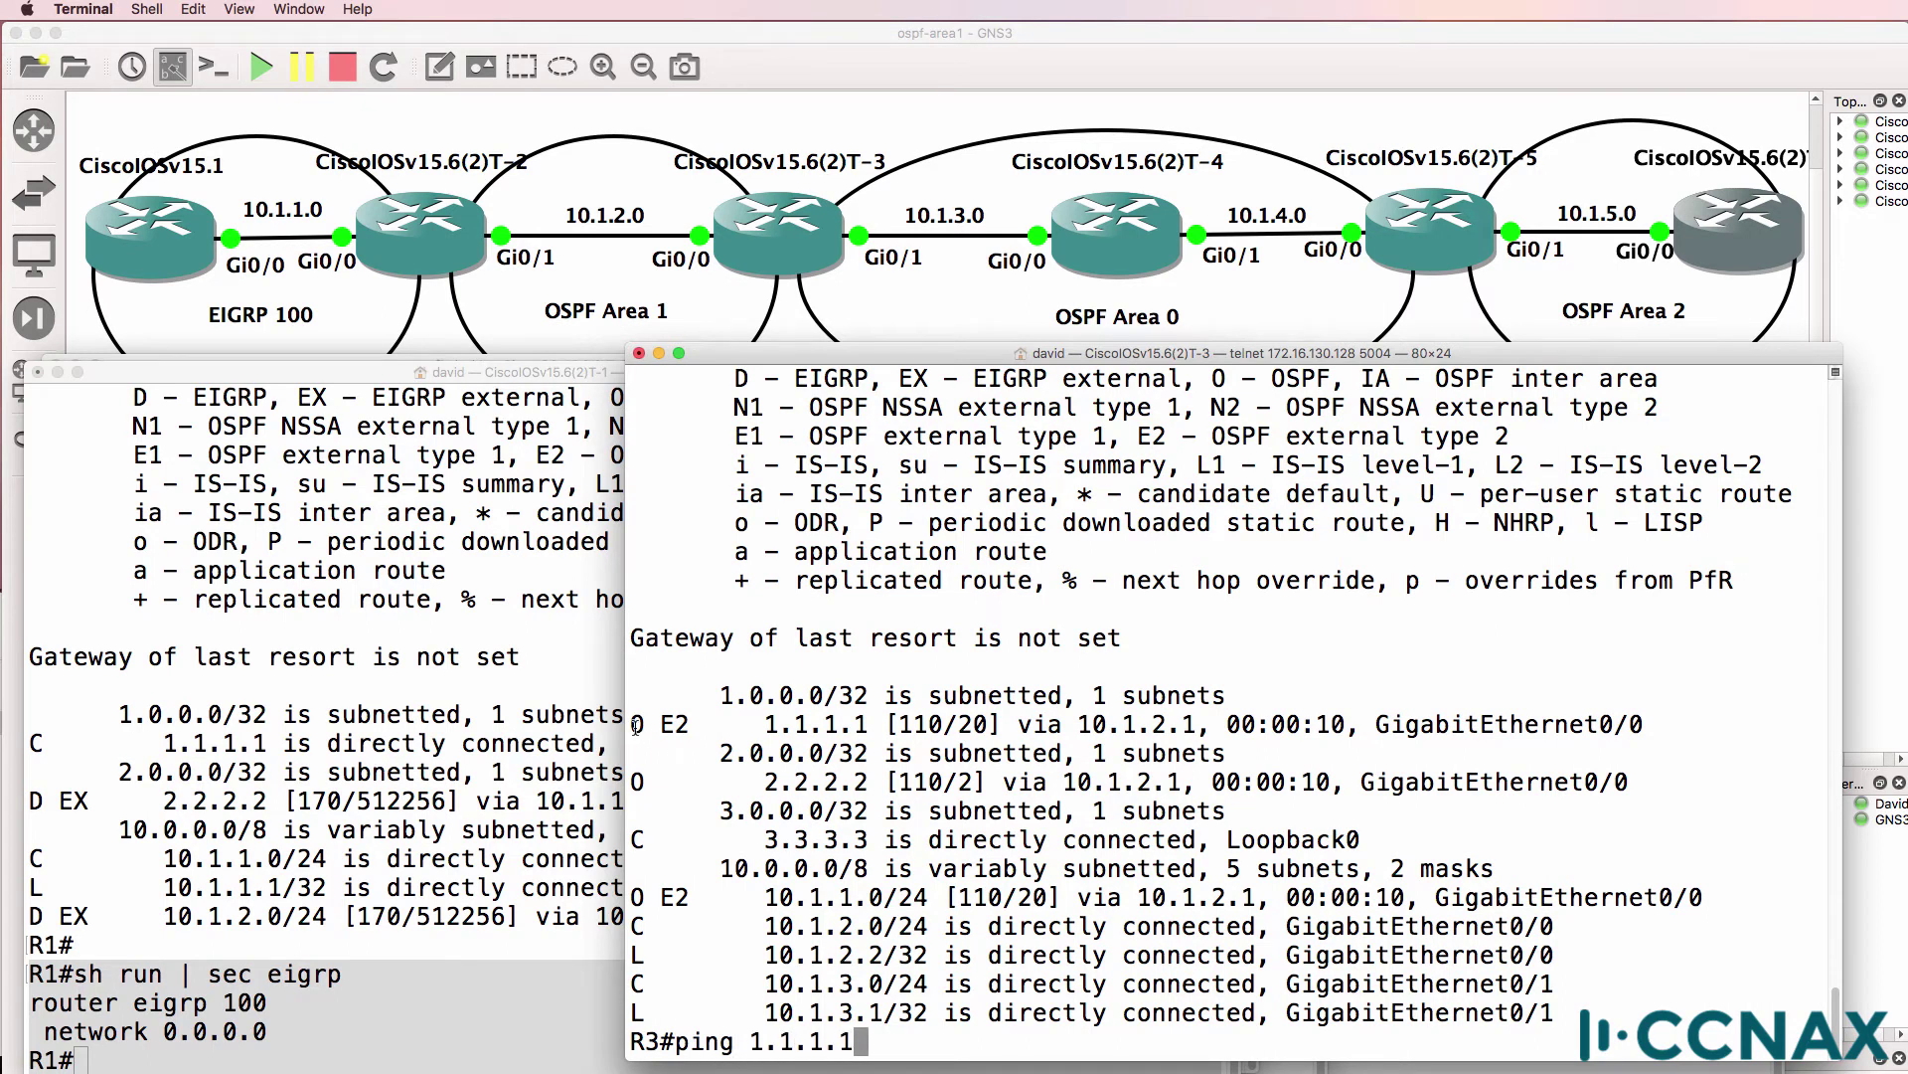
drag(632, 724, 702, 726)
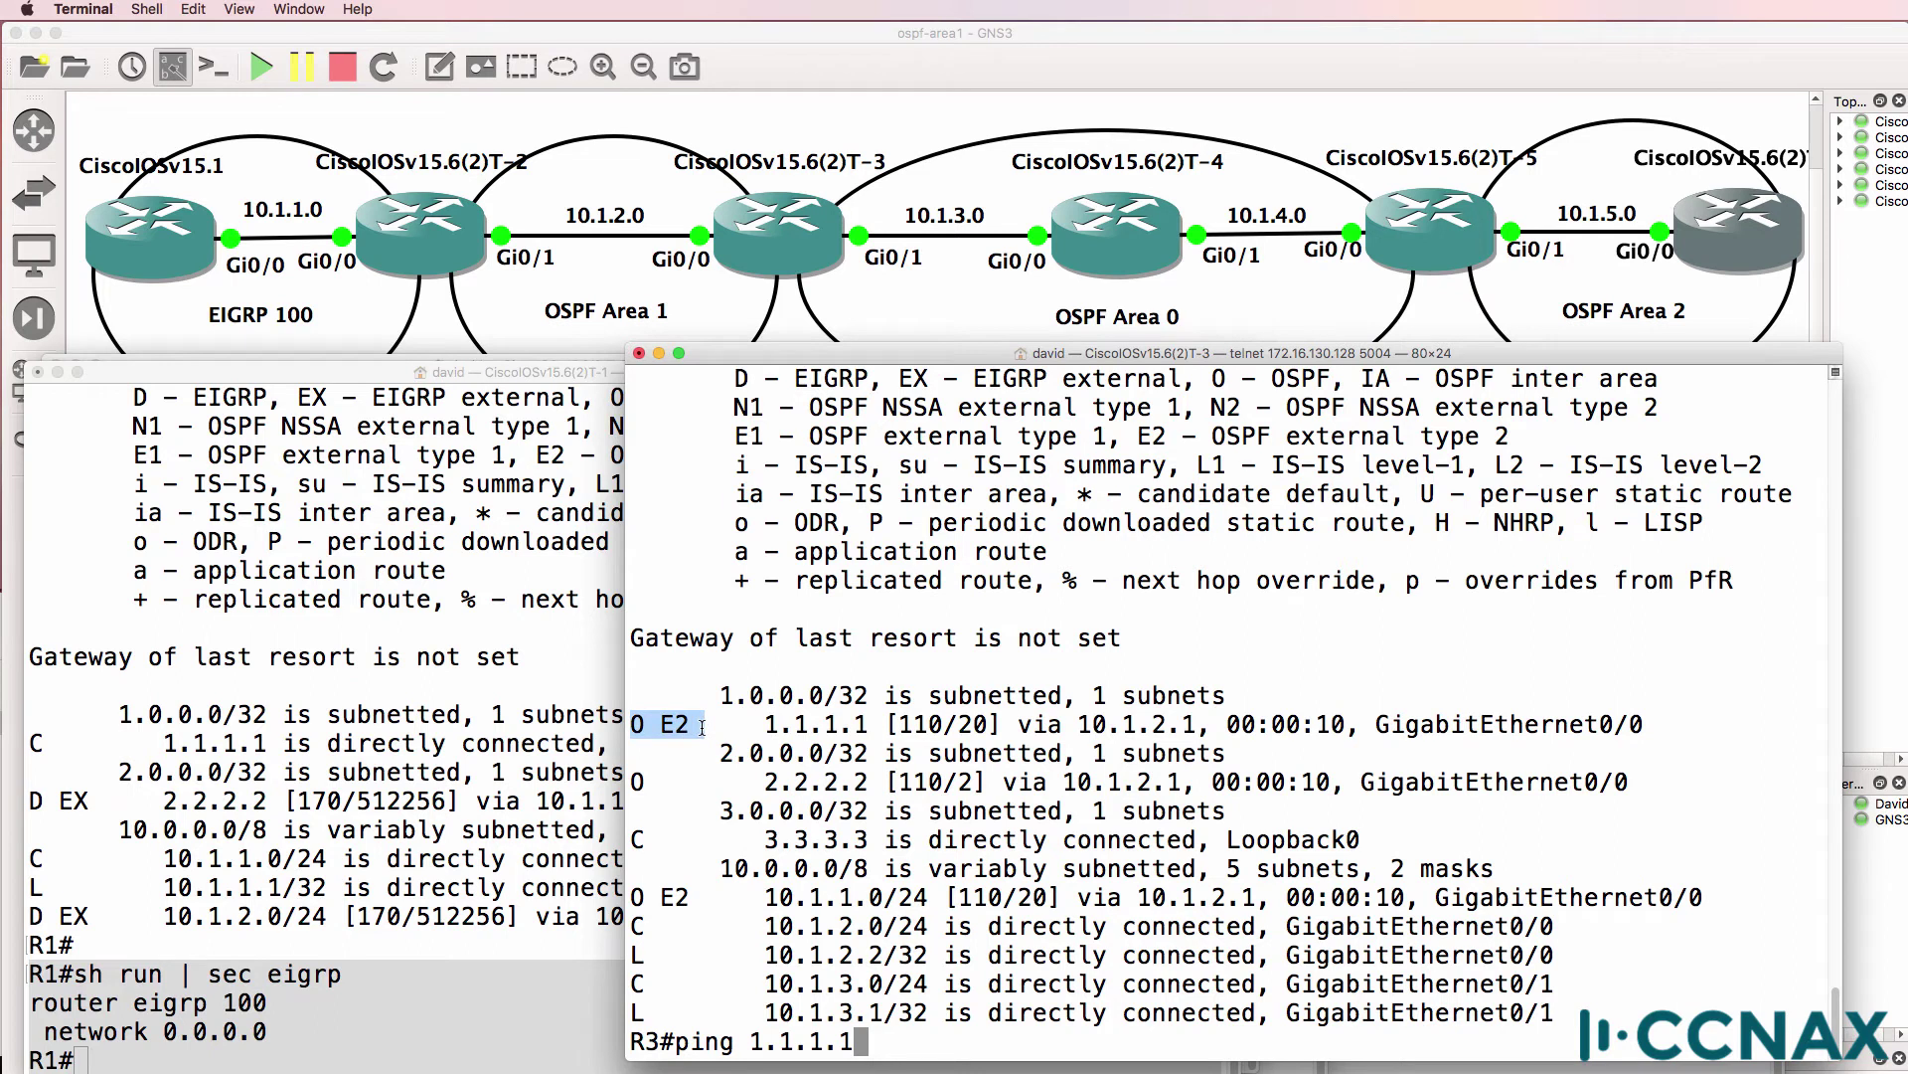
drag(701, 726, 1682, 717)
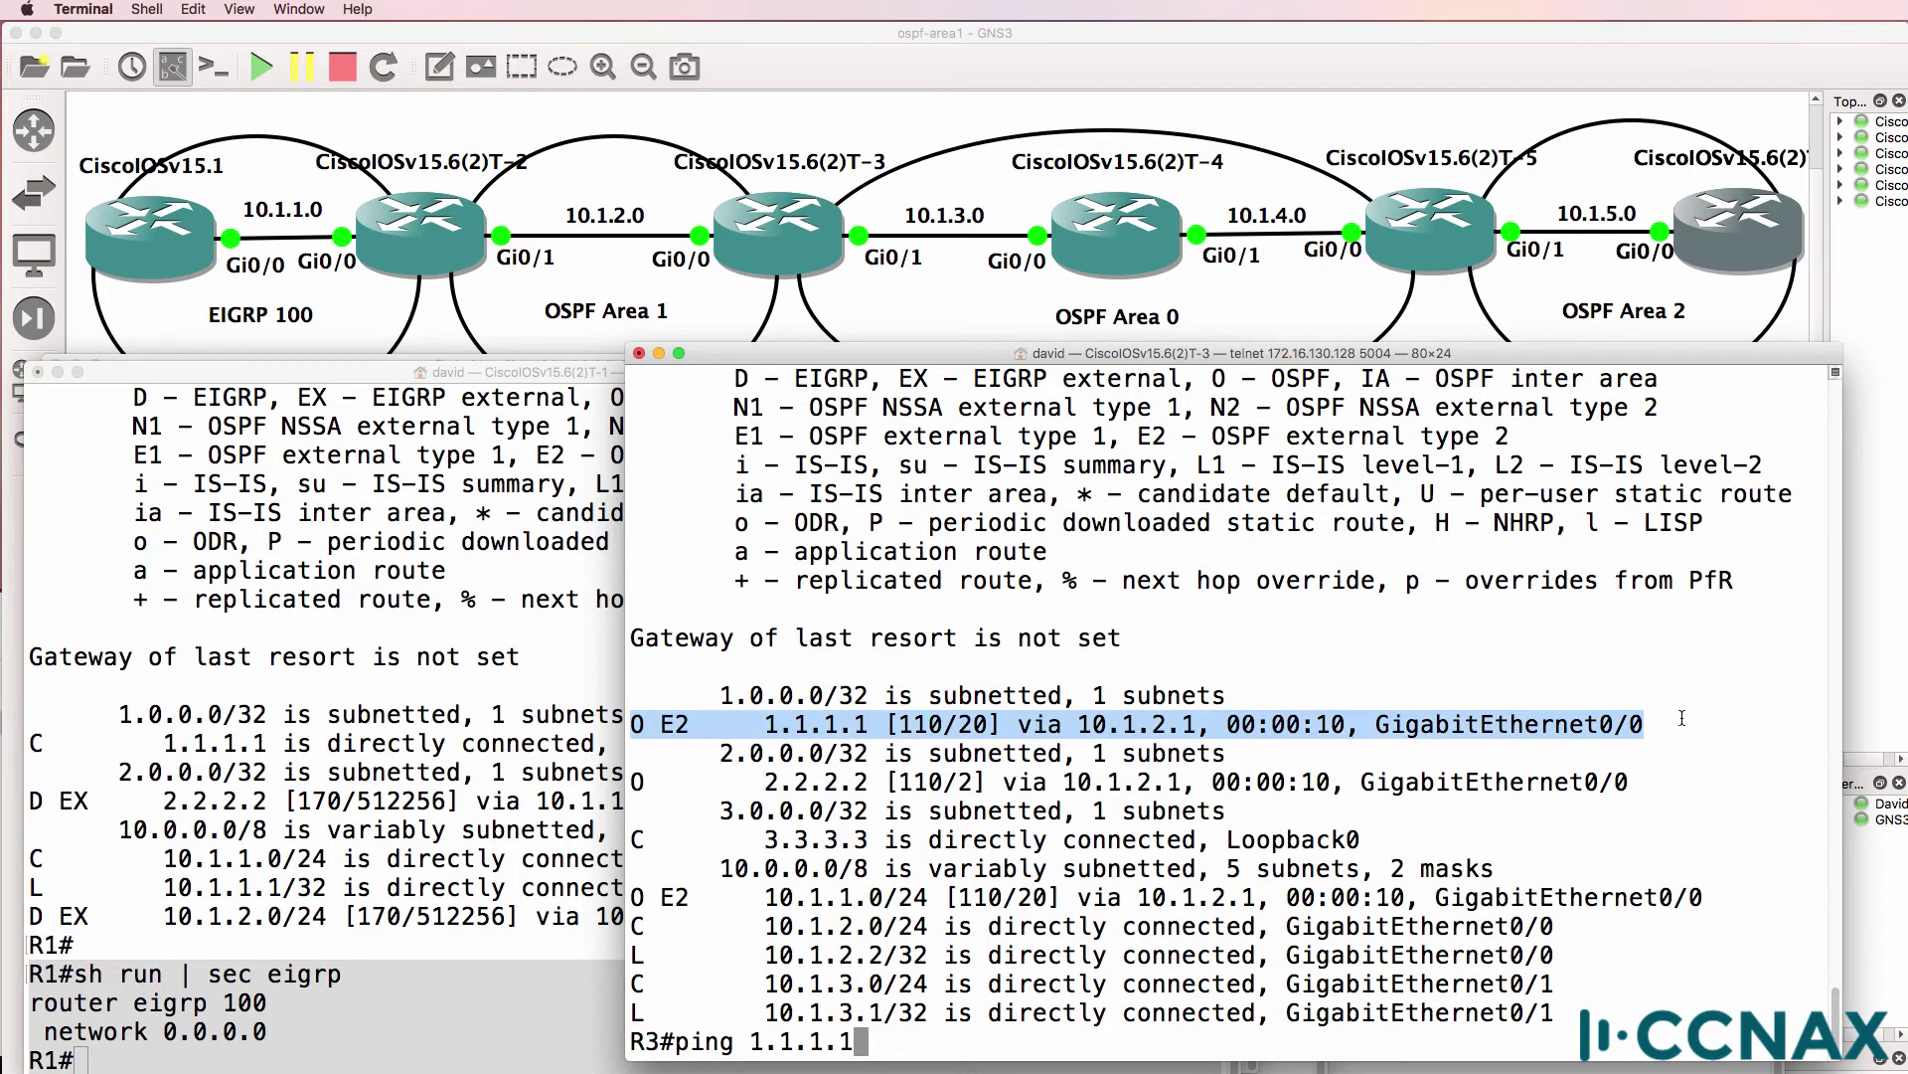
key(Return)
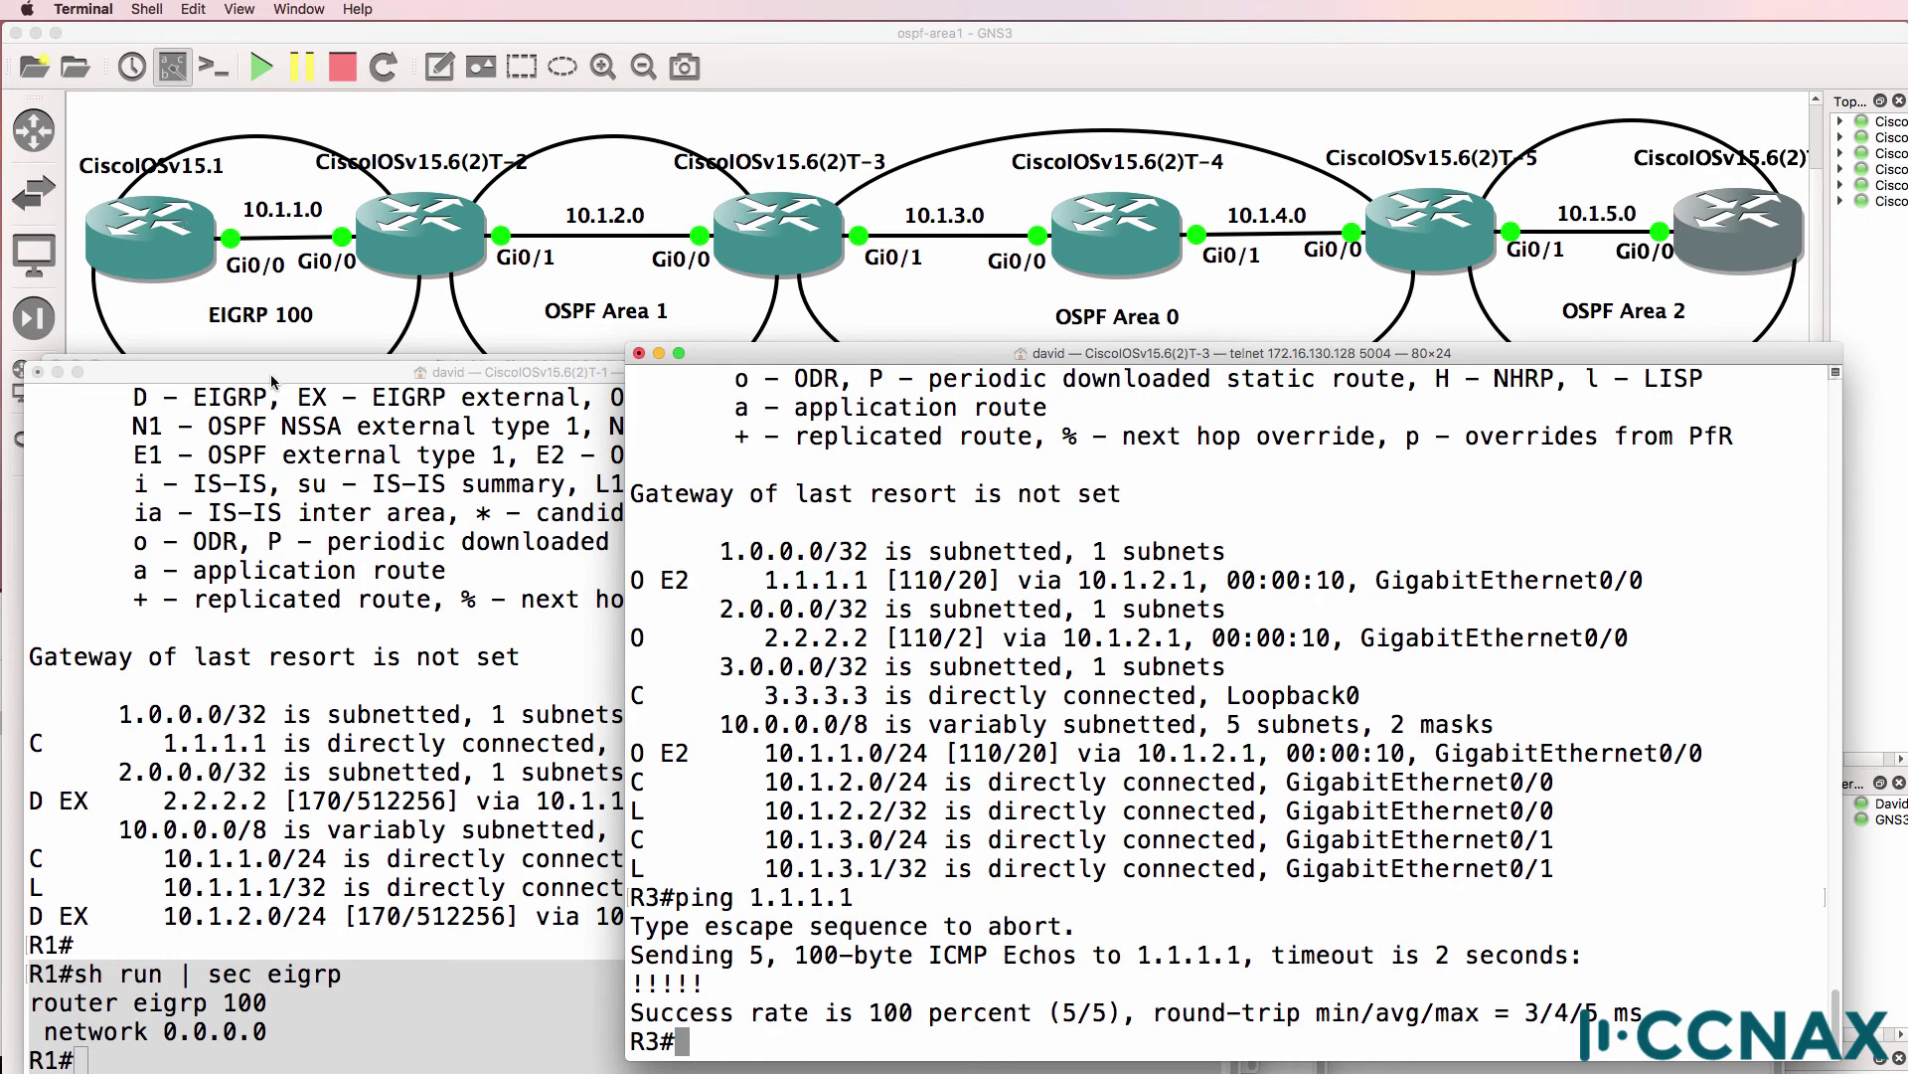
Enable 'debug ip icmp' on R1 and rerun the ping to 1.1.1.1 from R3.
drag(271, 374, 259, 351)
text(debug)
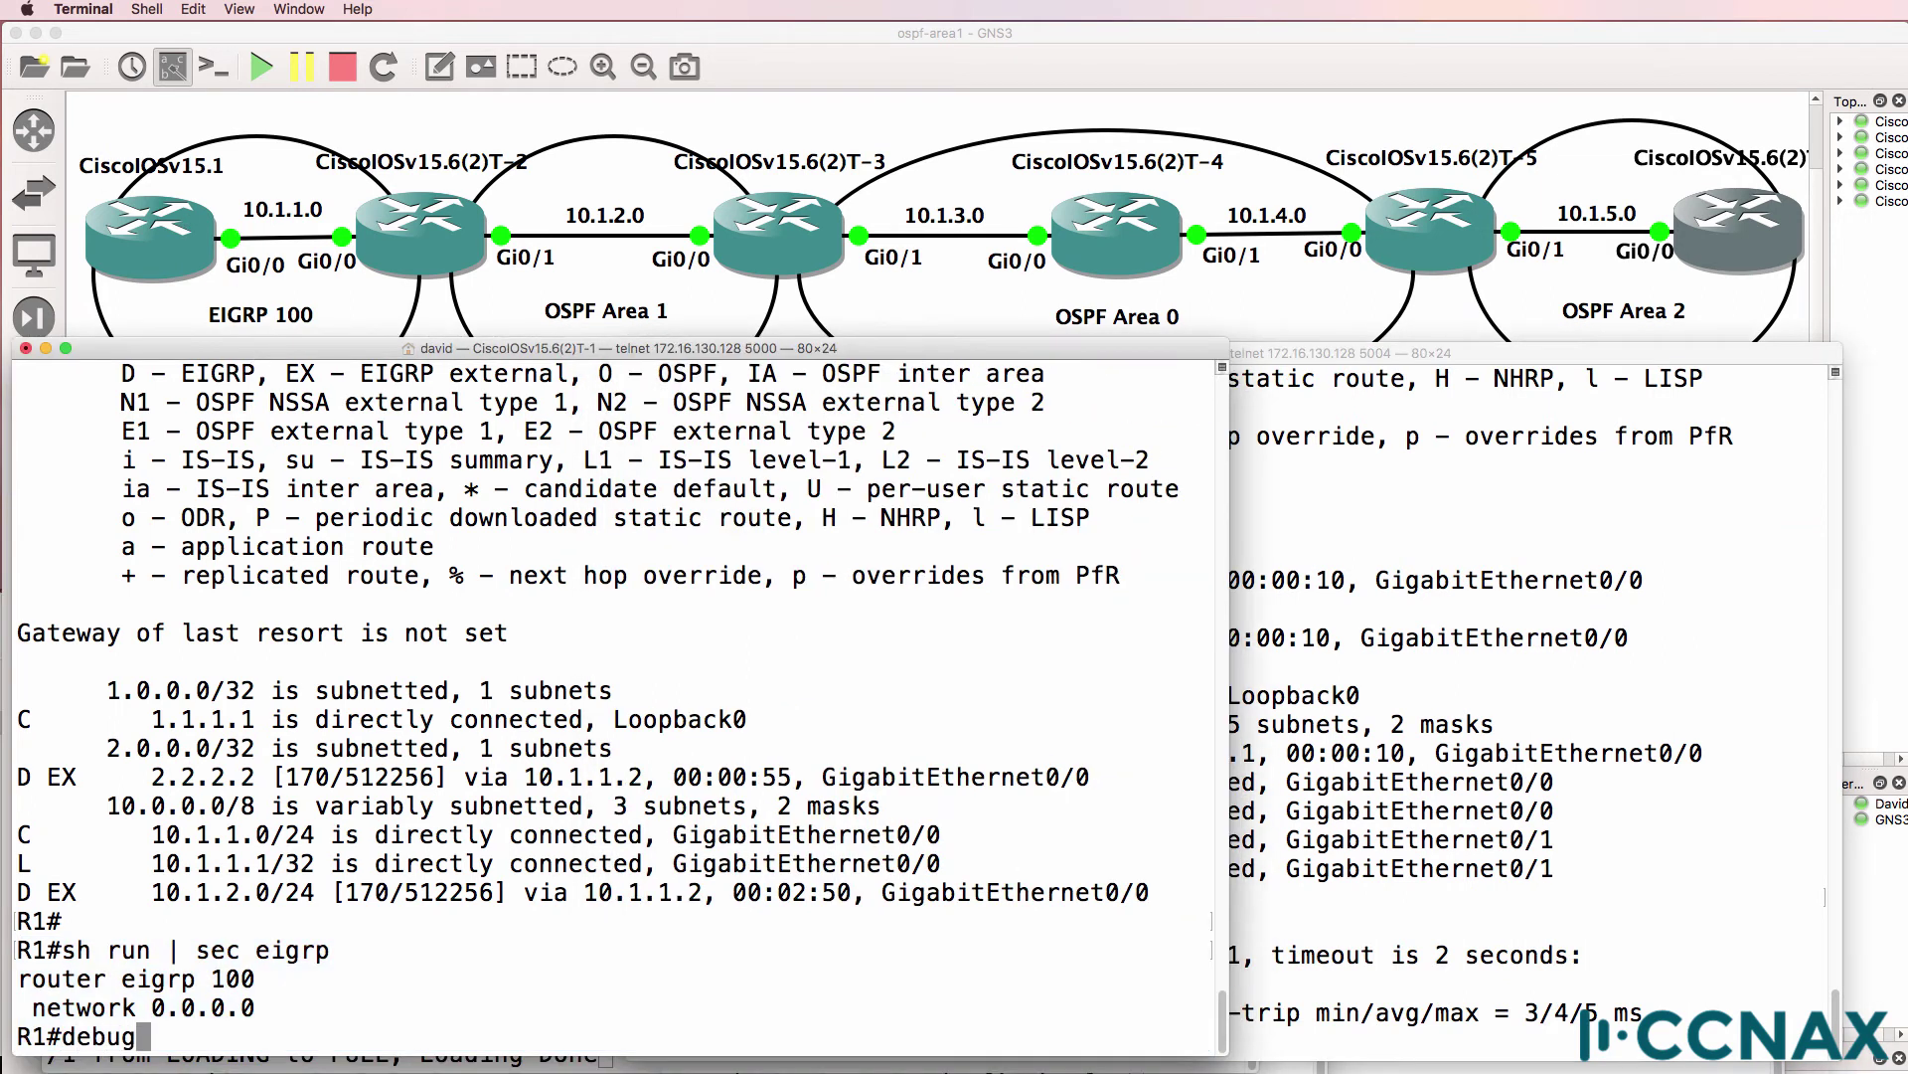
text( ip icmp)
key(Return)
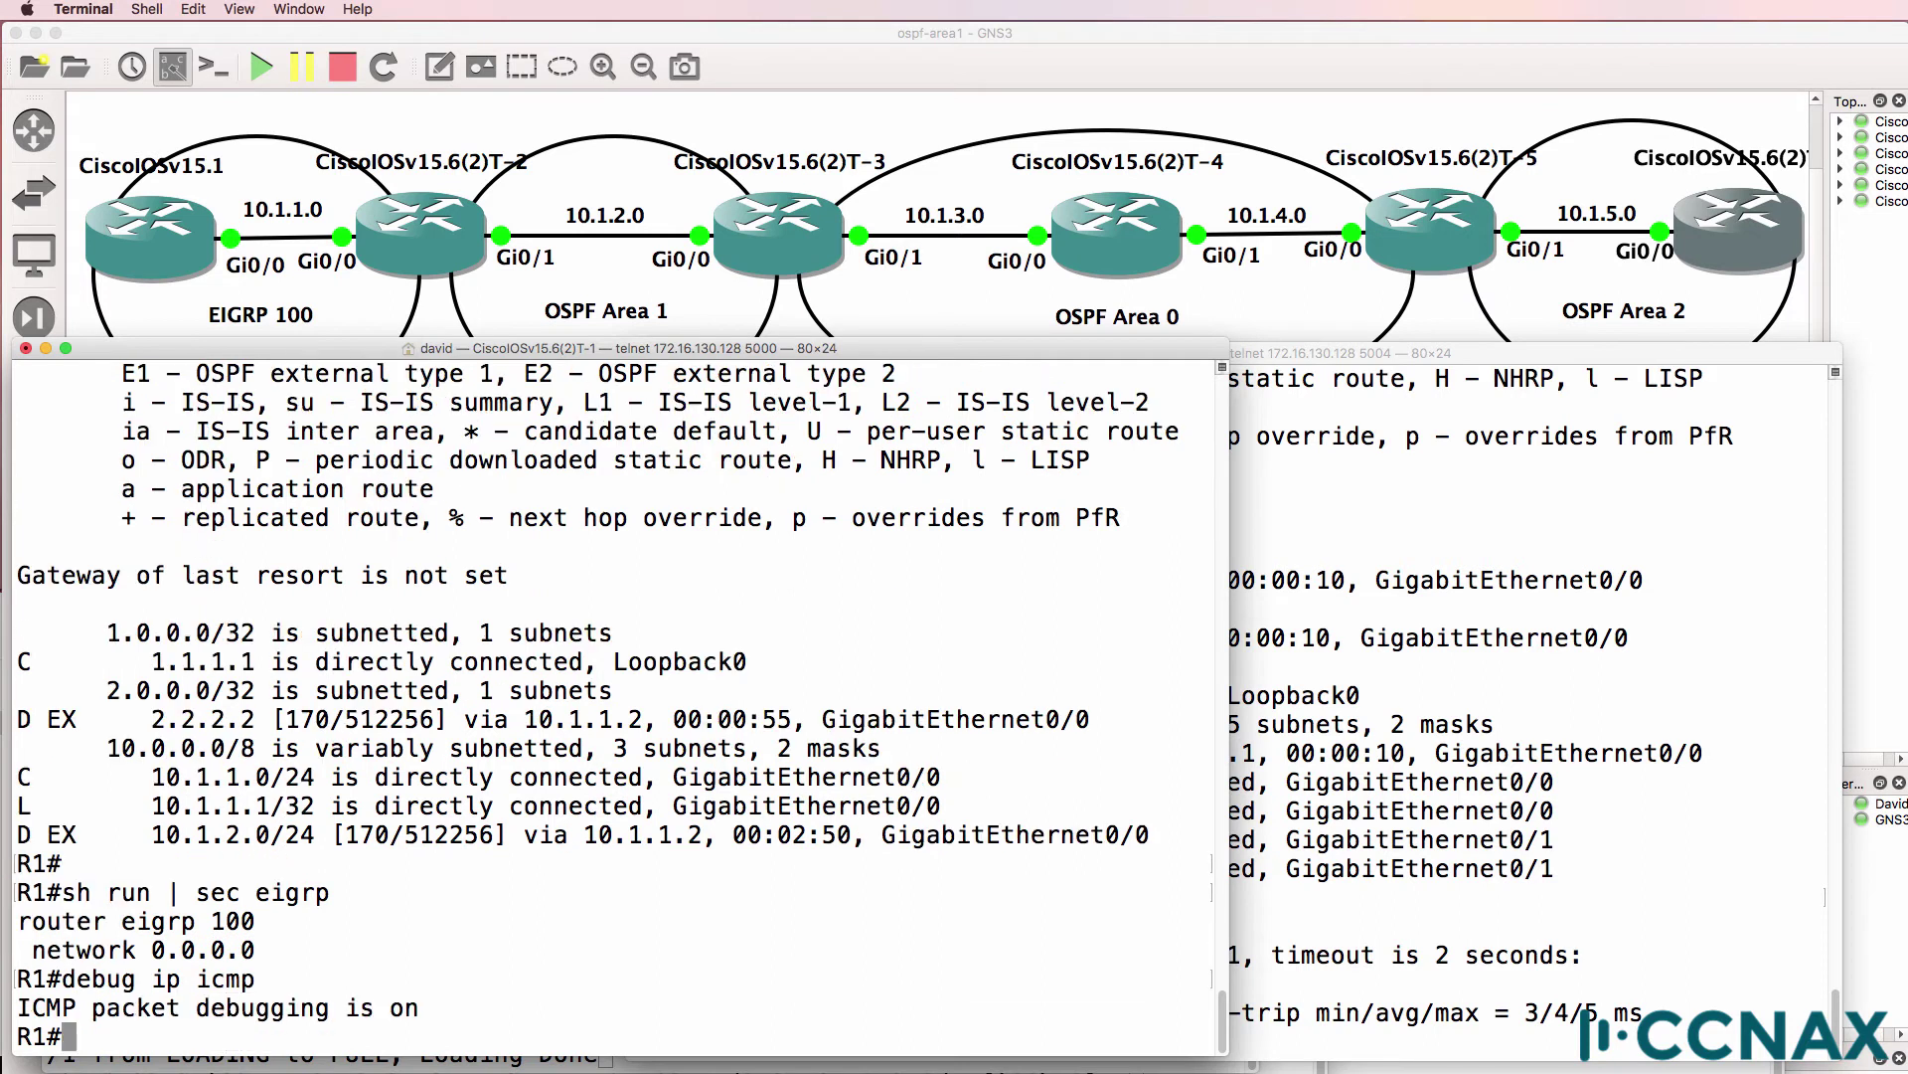
click(1472, 484)
key(Up)
key(Return)
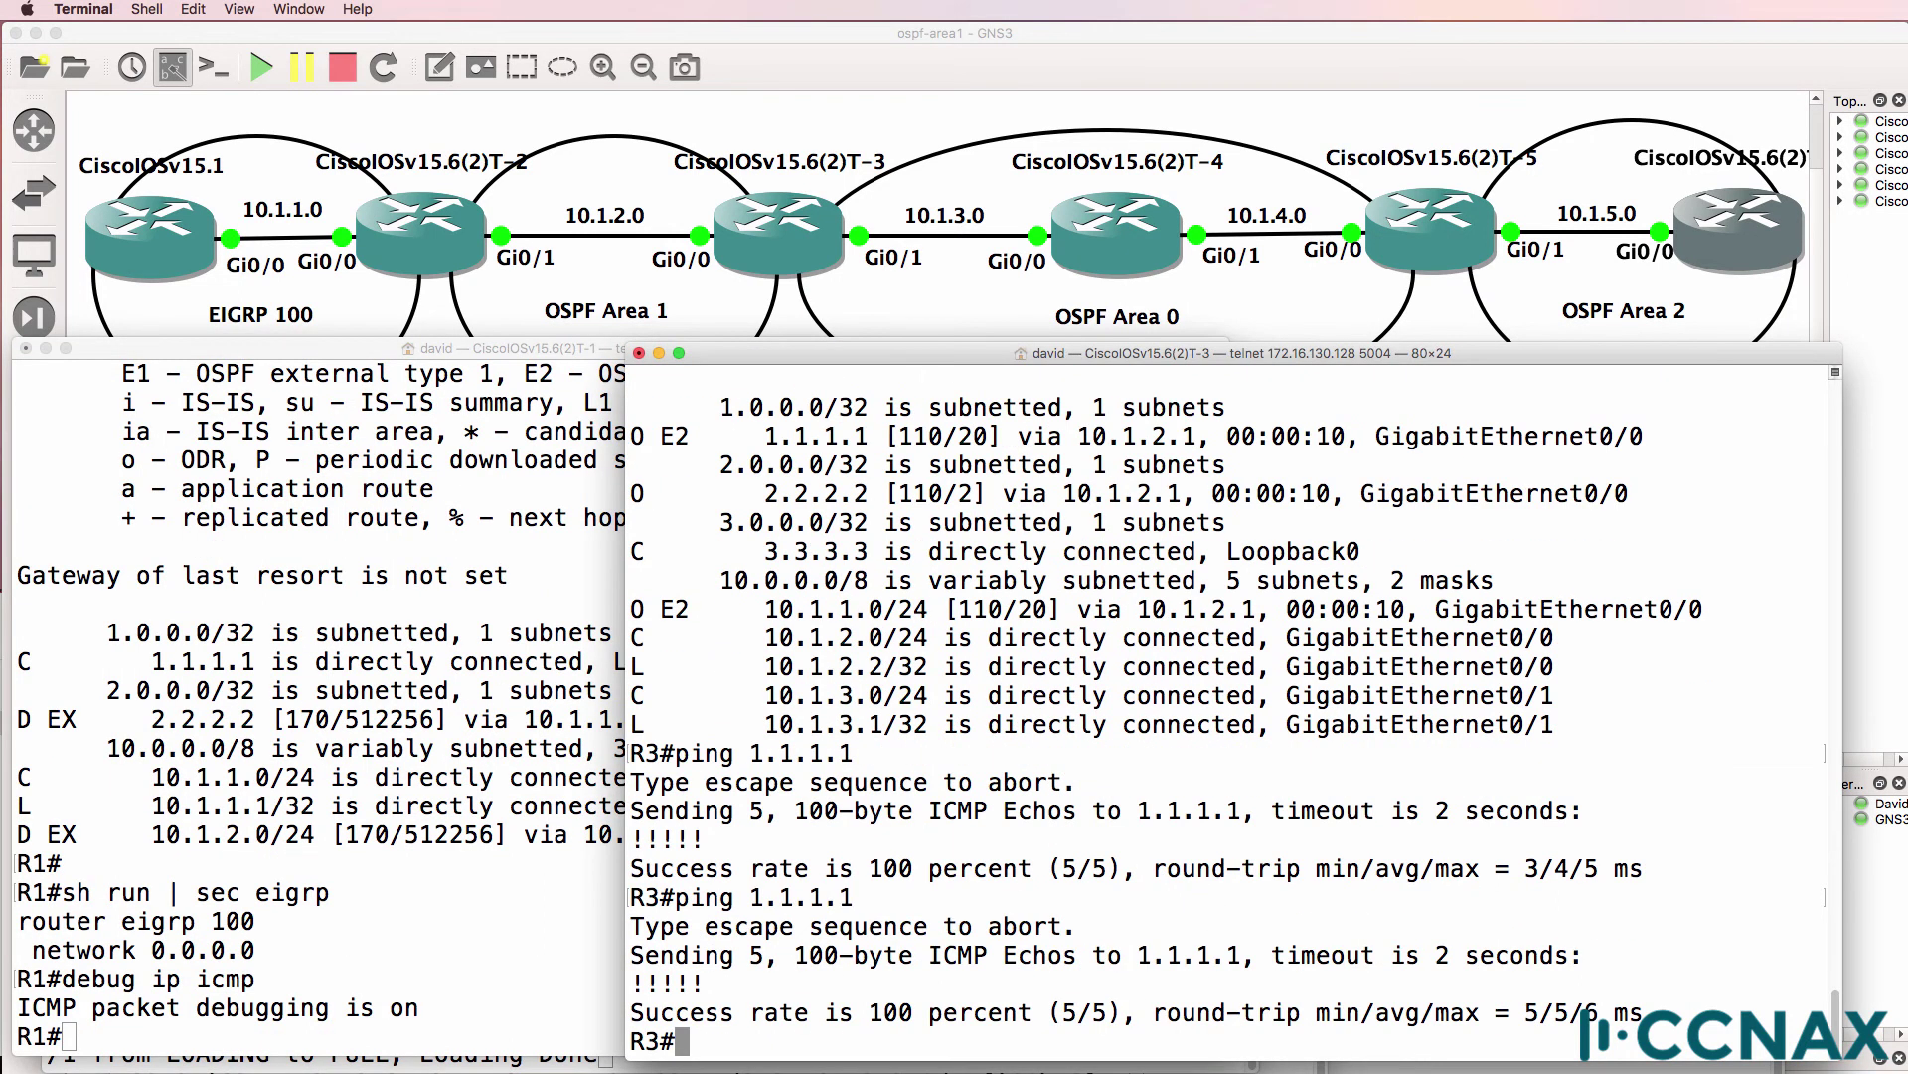
click(333, 639)
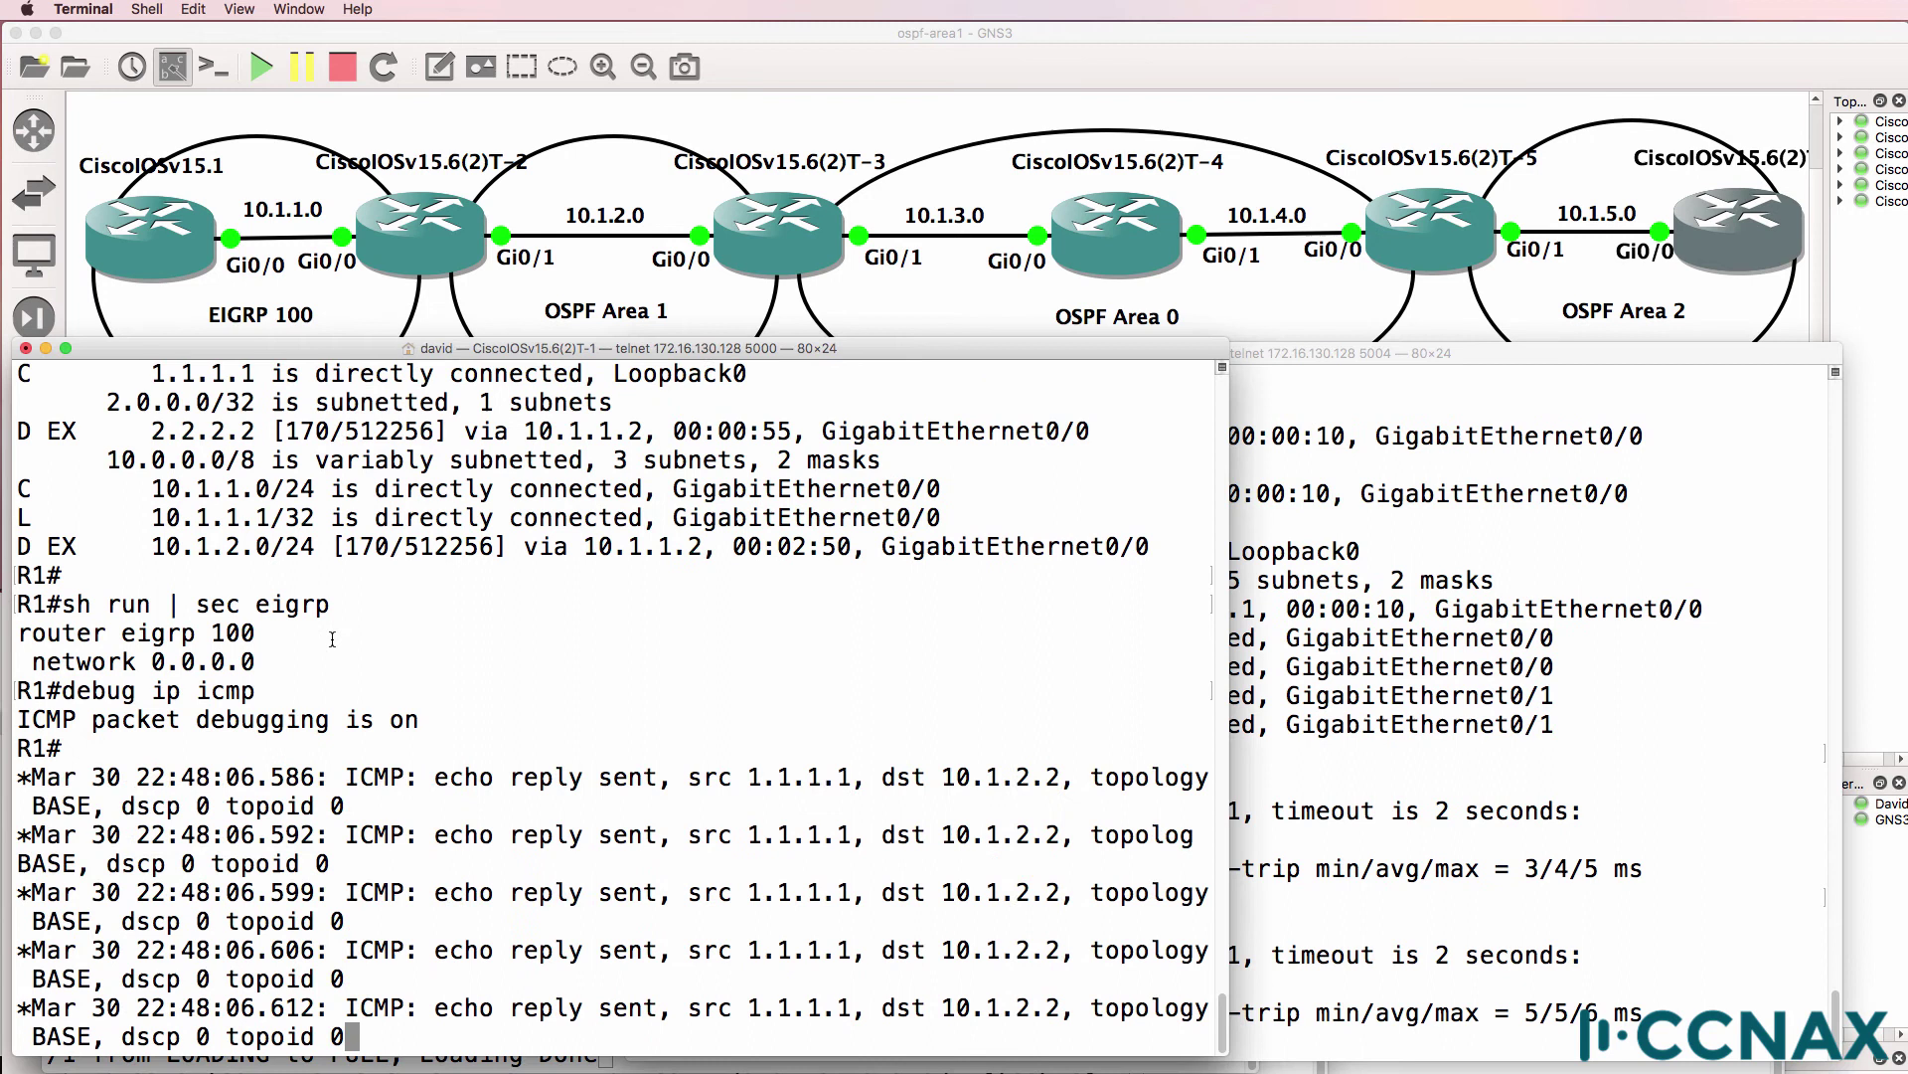
click(1626, 1012)
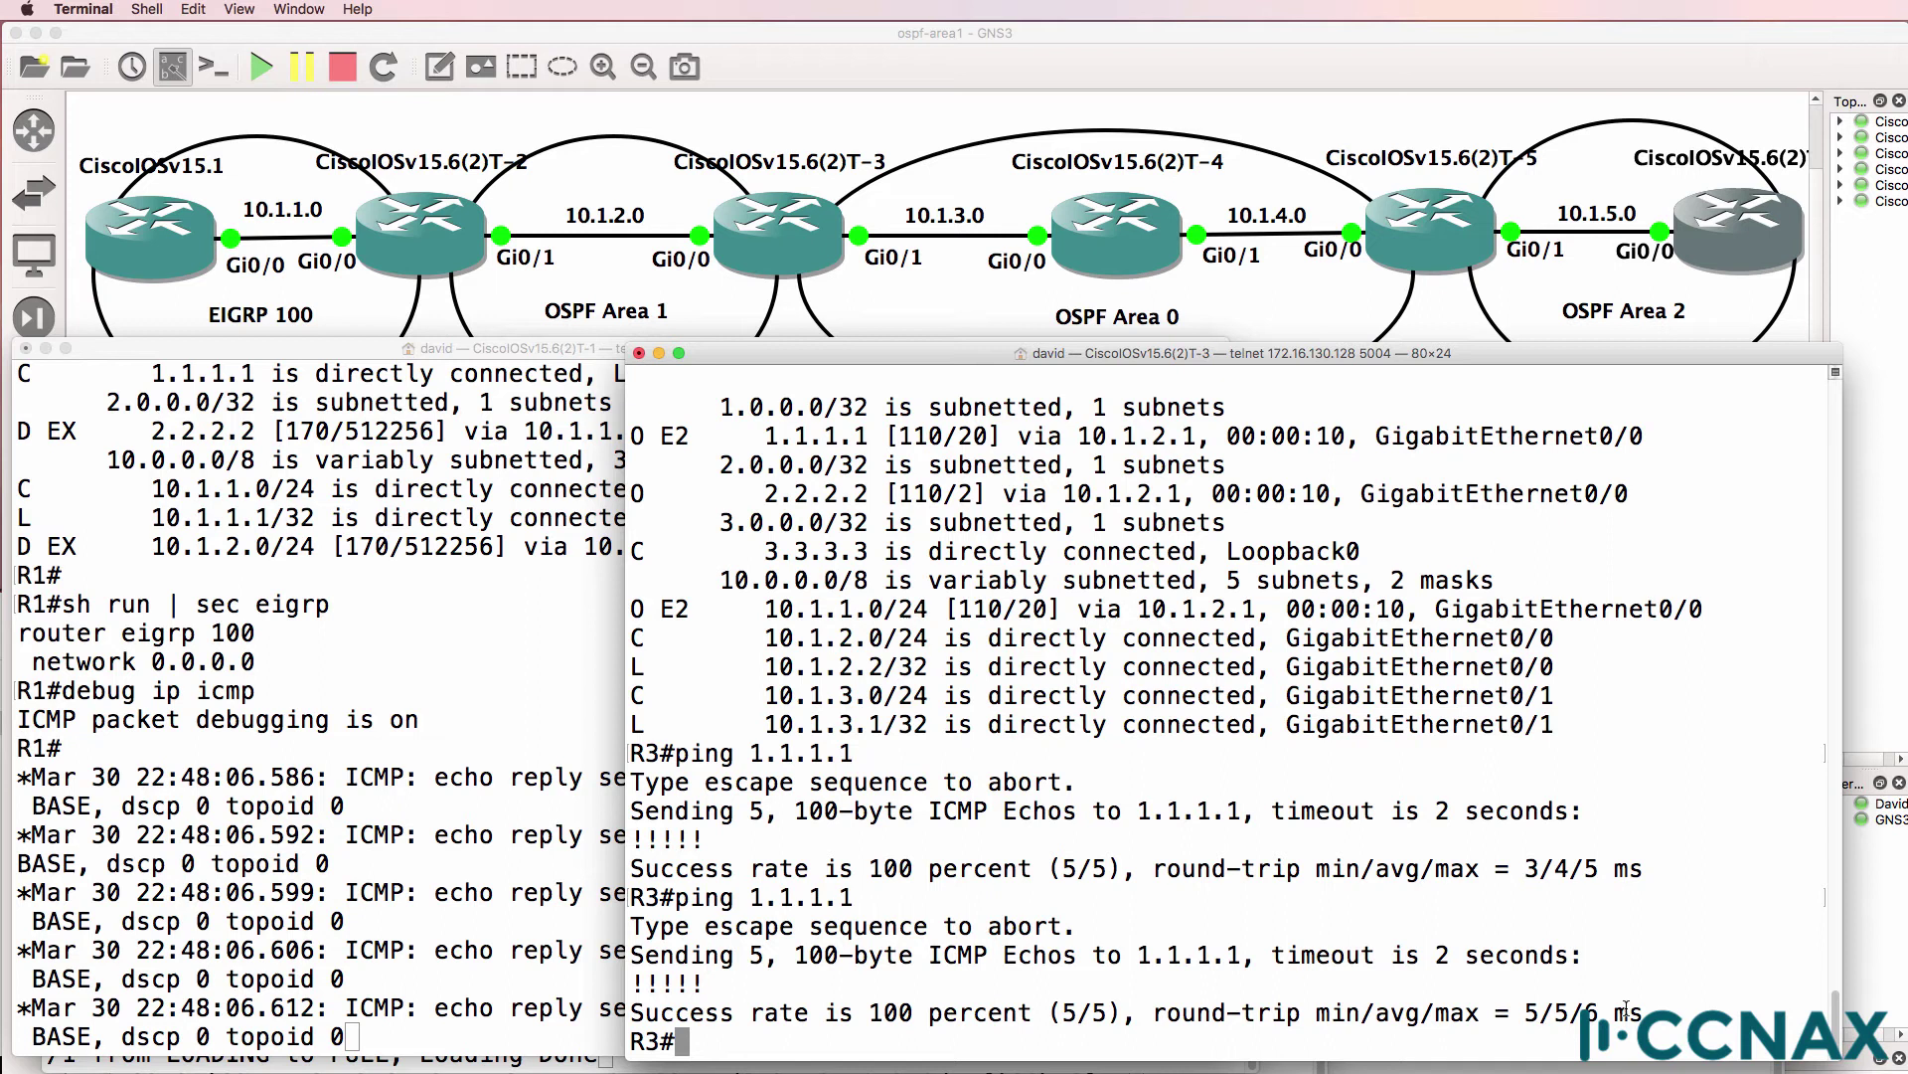
Under R3's OSPF 1, add networks 3.3.3.3 0.0.0.0 and 10.1.3.1 0.0.0.0 to area 0.
text(conf t)
key(Return)
text(int)
key(BackSpace)
key(BackSpace)
key(BackSpace)
key(BackSpace)
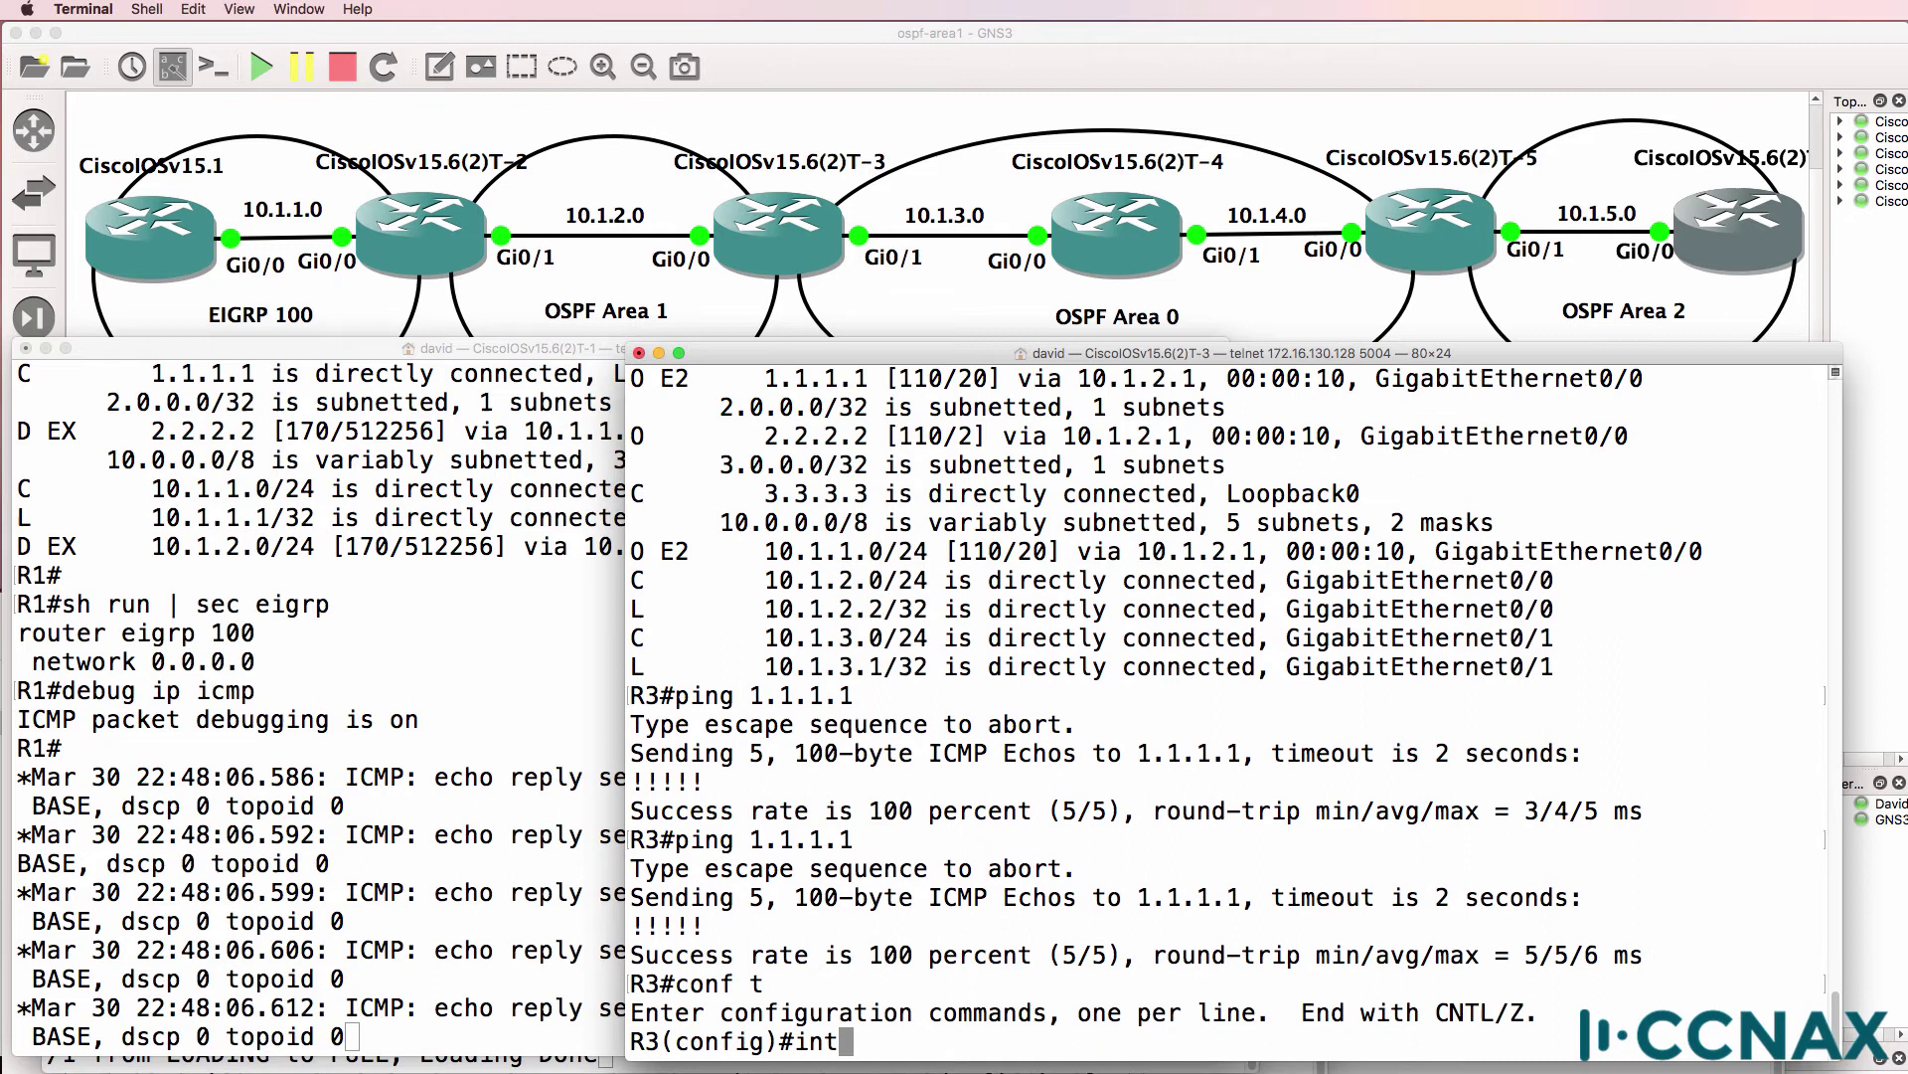
text(router ospf 1)
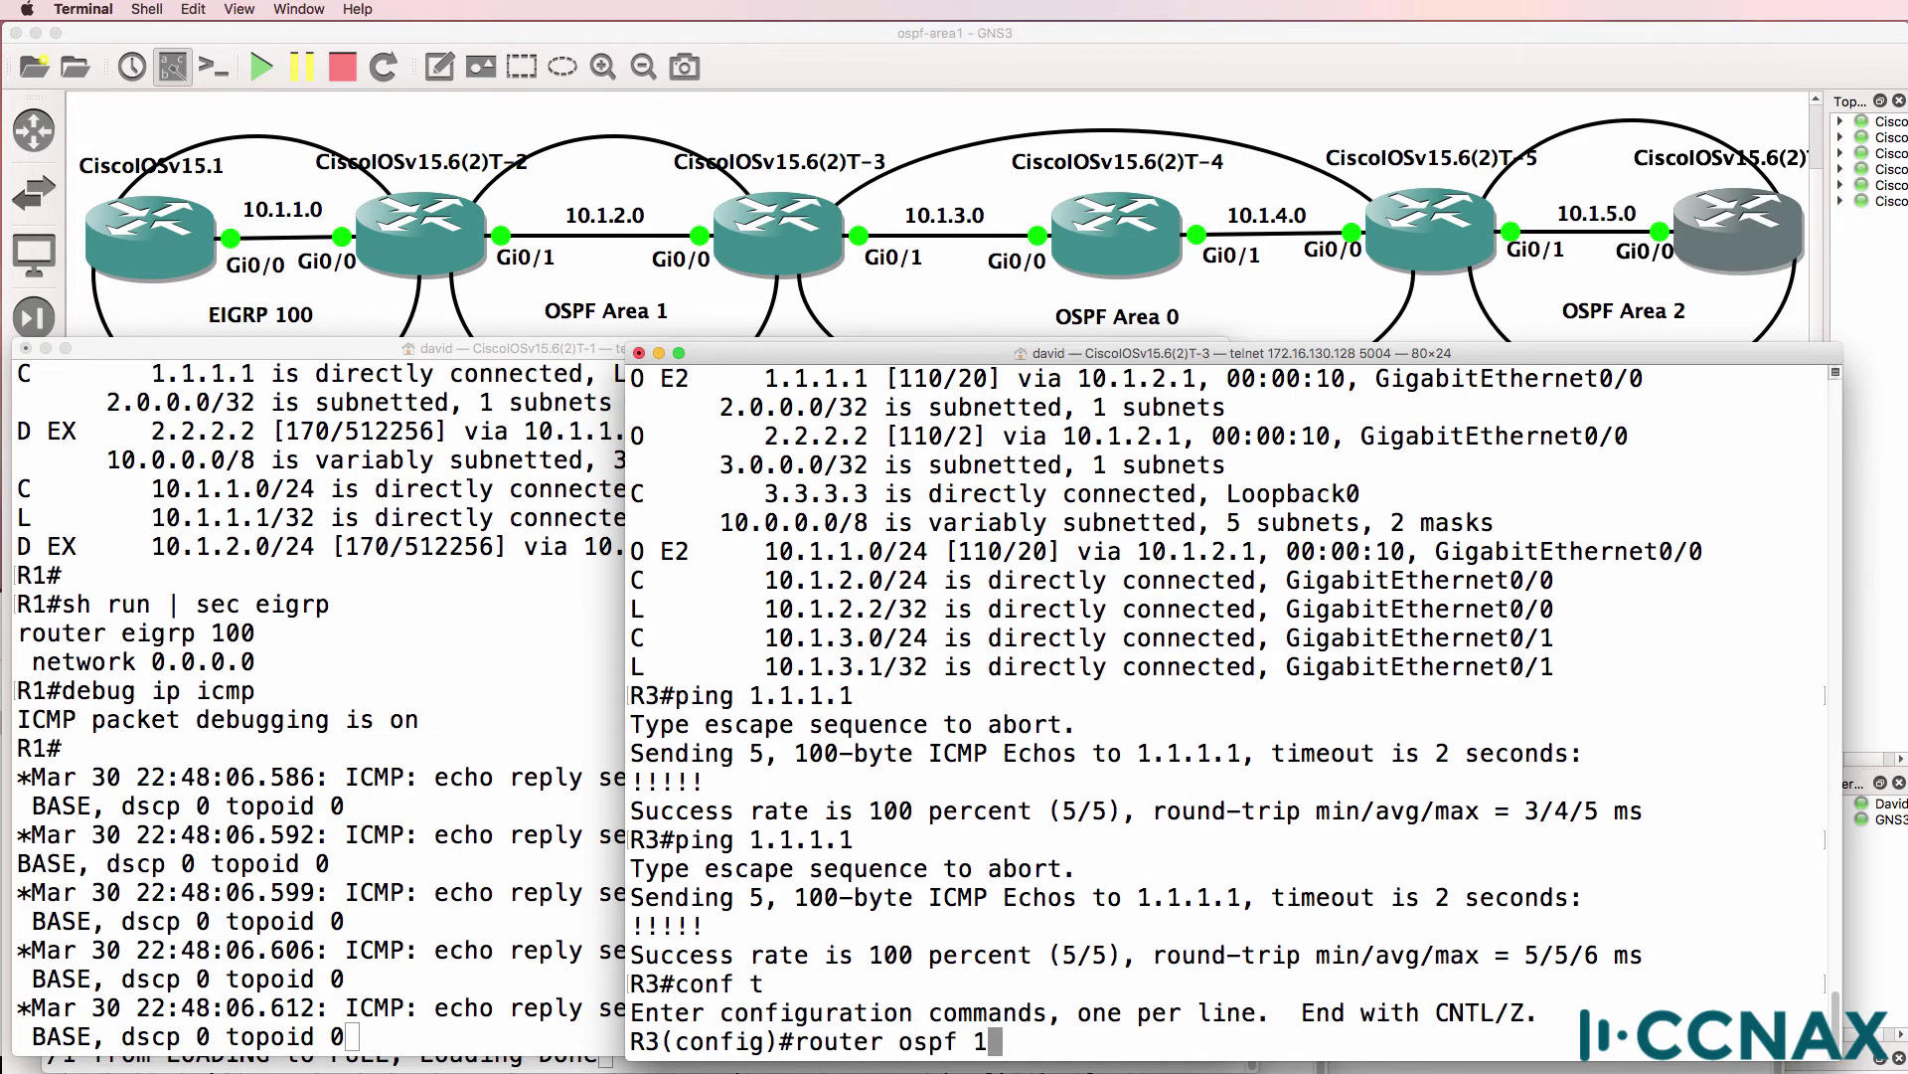
key(Return)
text(net)
key(Tab)
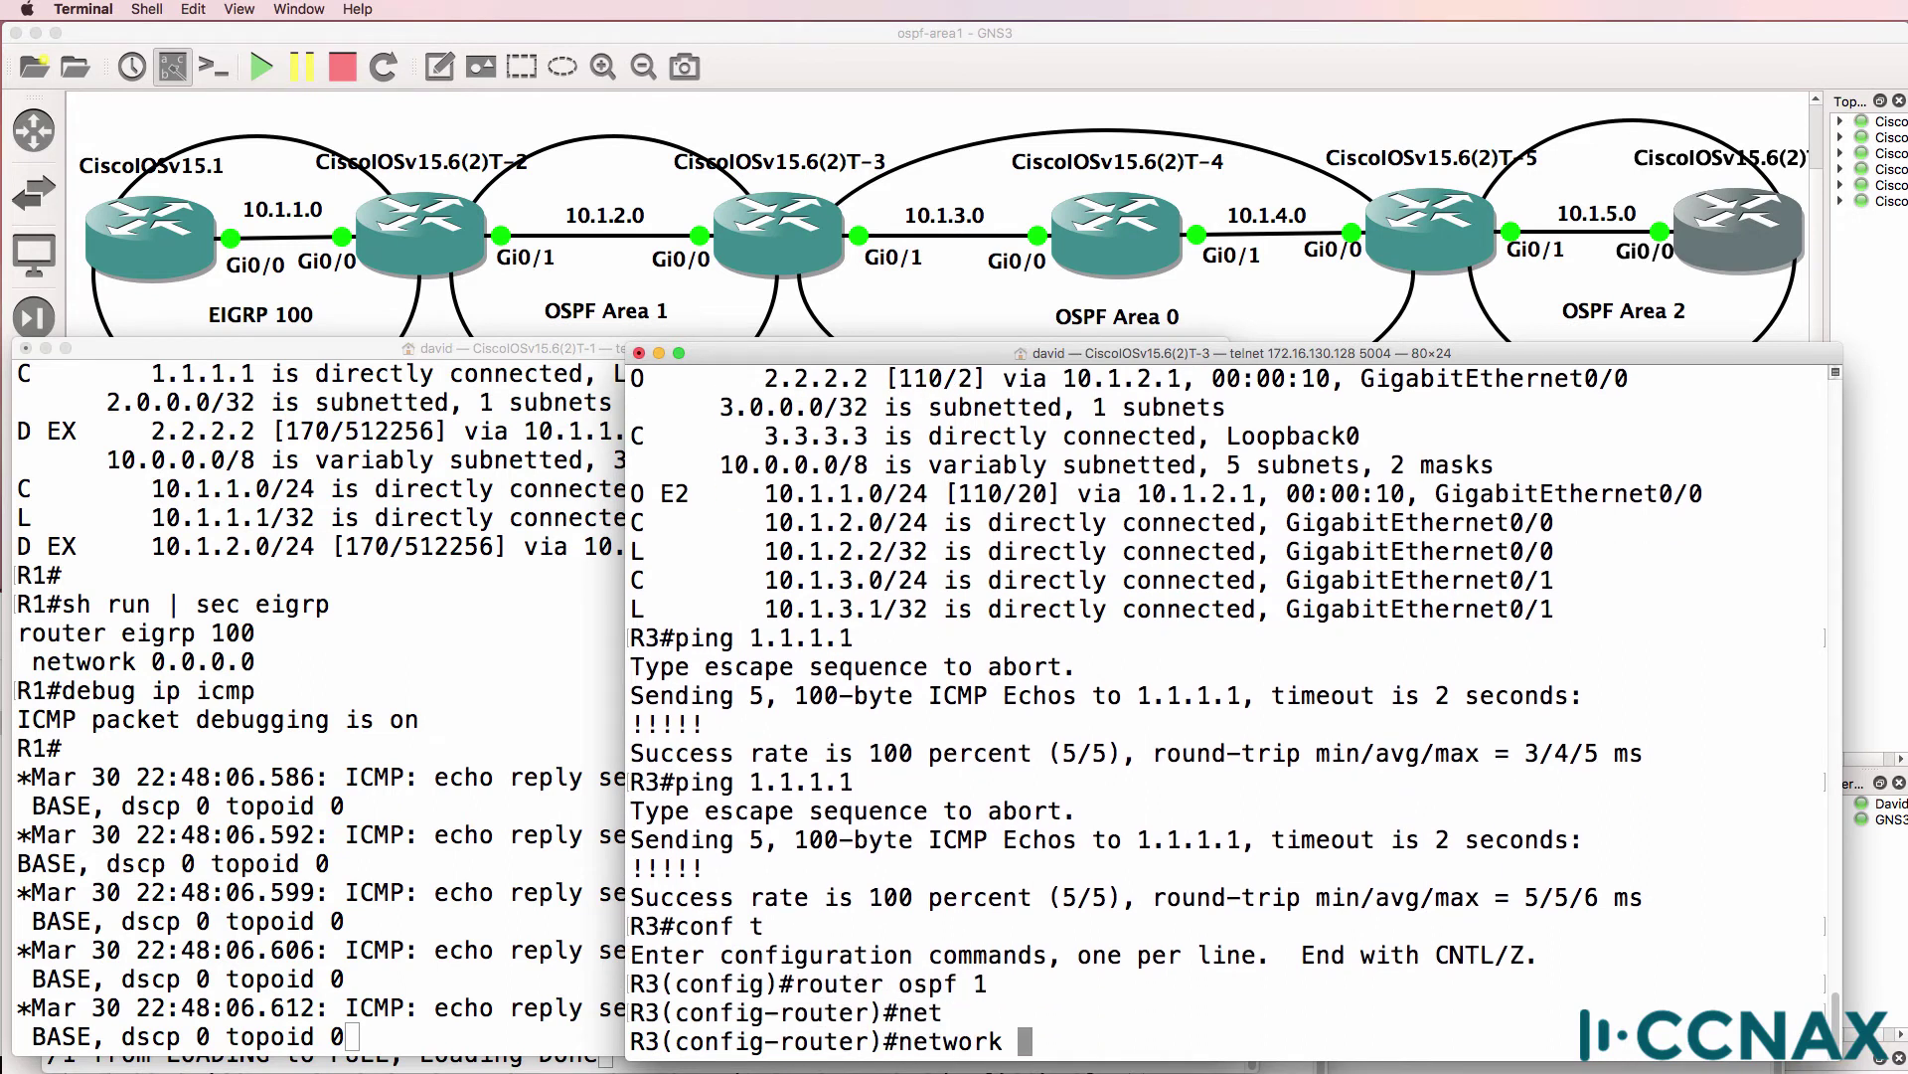
text(3.3.3.3 0.0.)
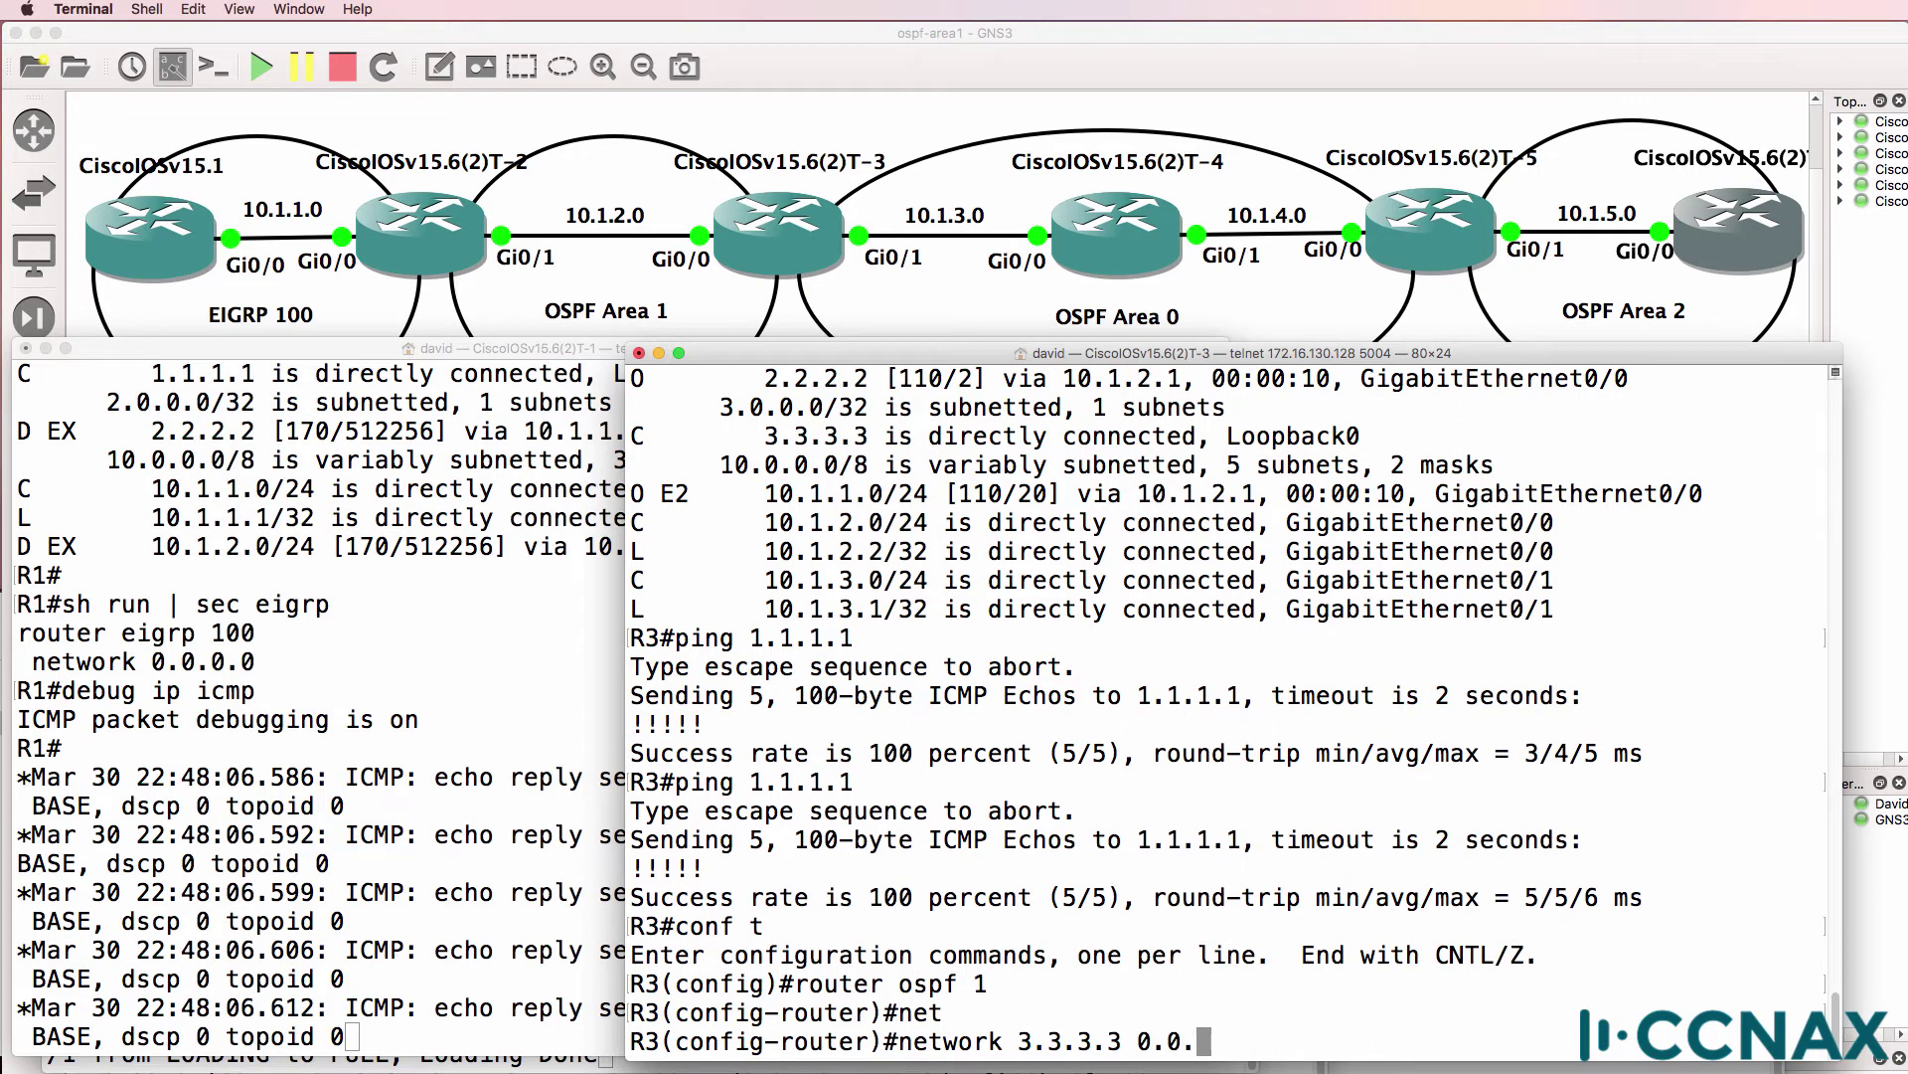
text(0.0 area 0)
key(Return)
text(net)
key(Tab)
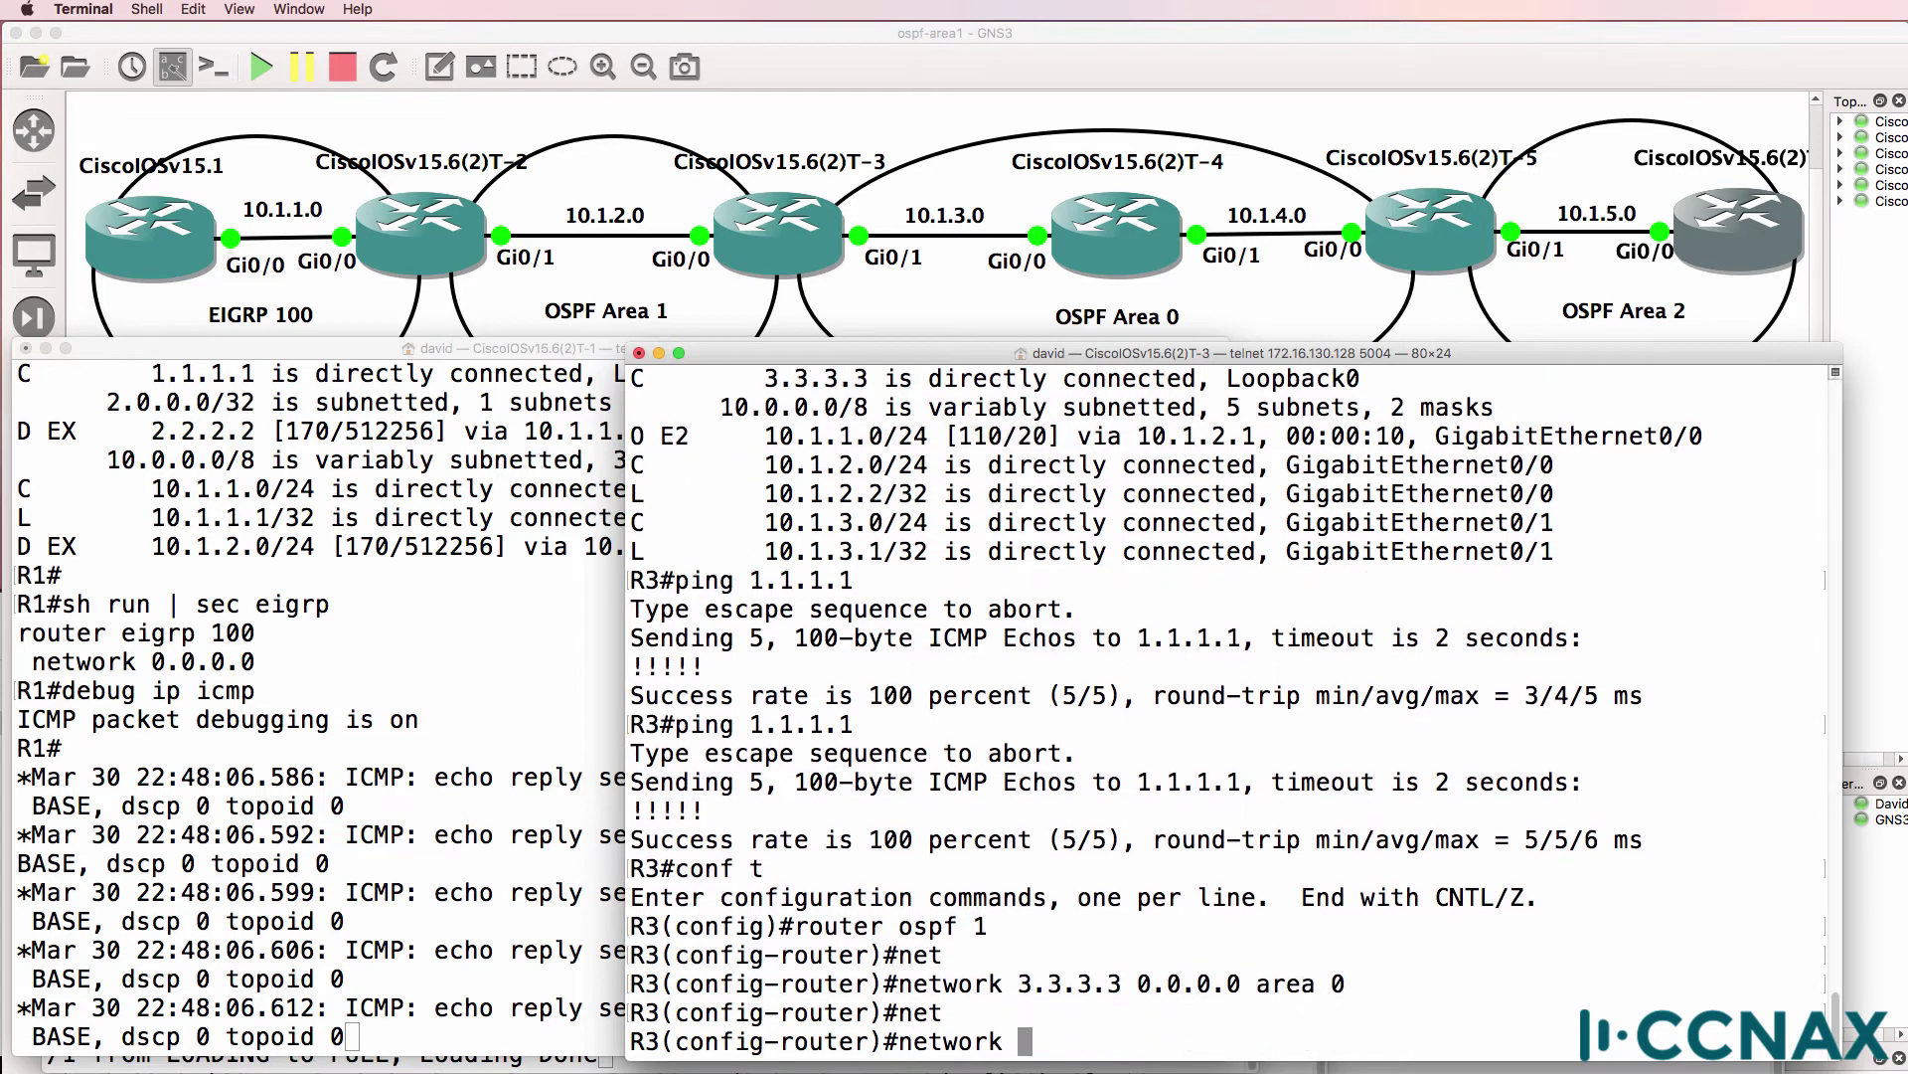
text(10.1.3.1 0.0.0.0 area)
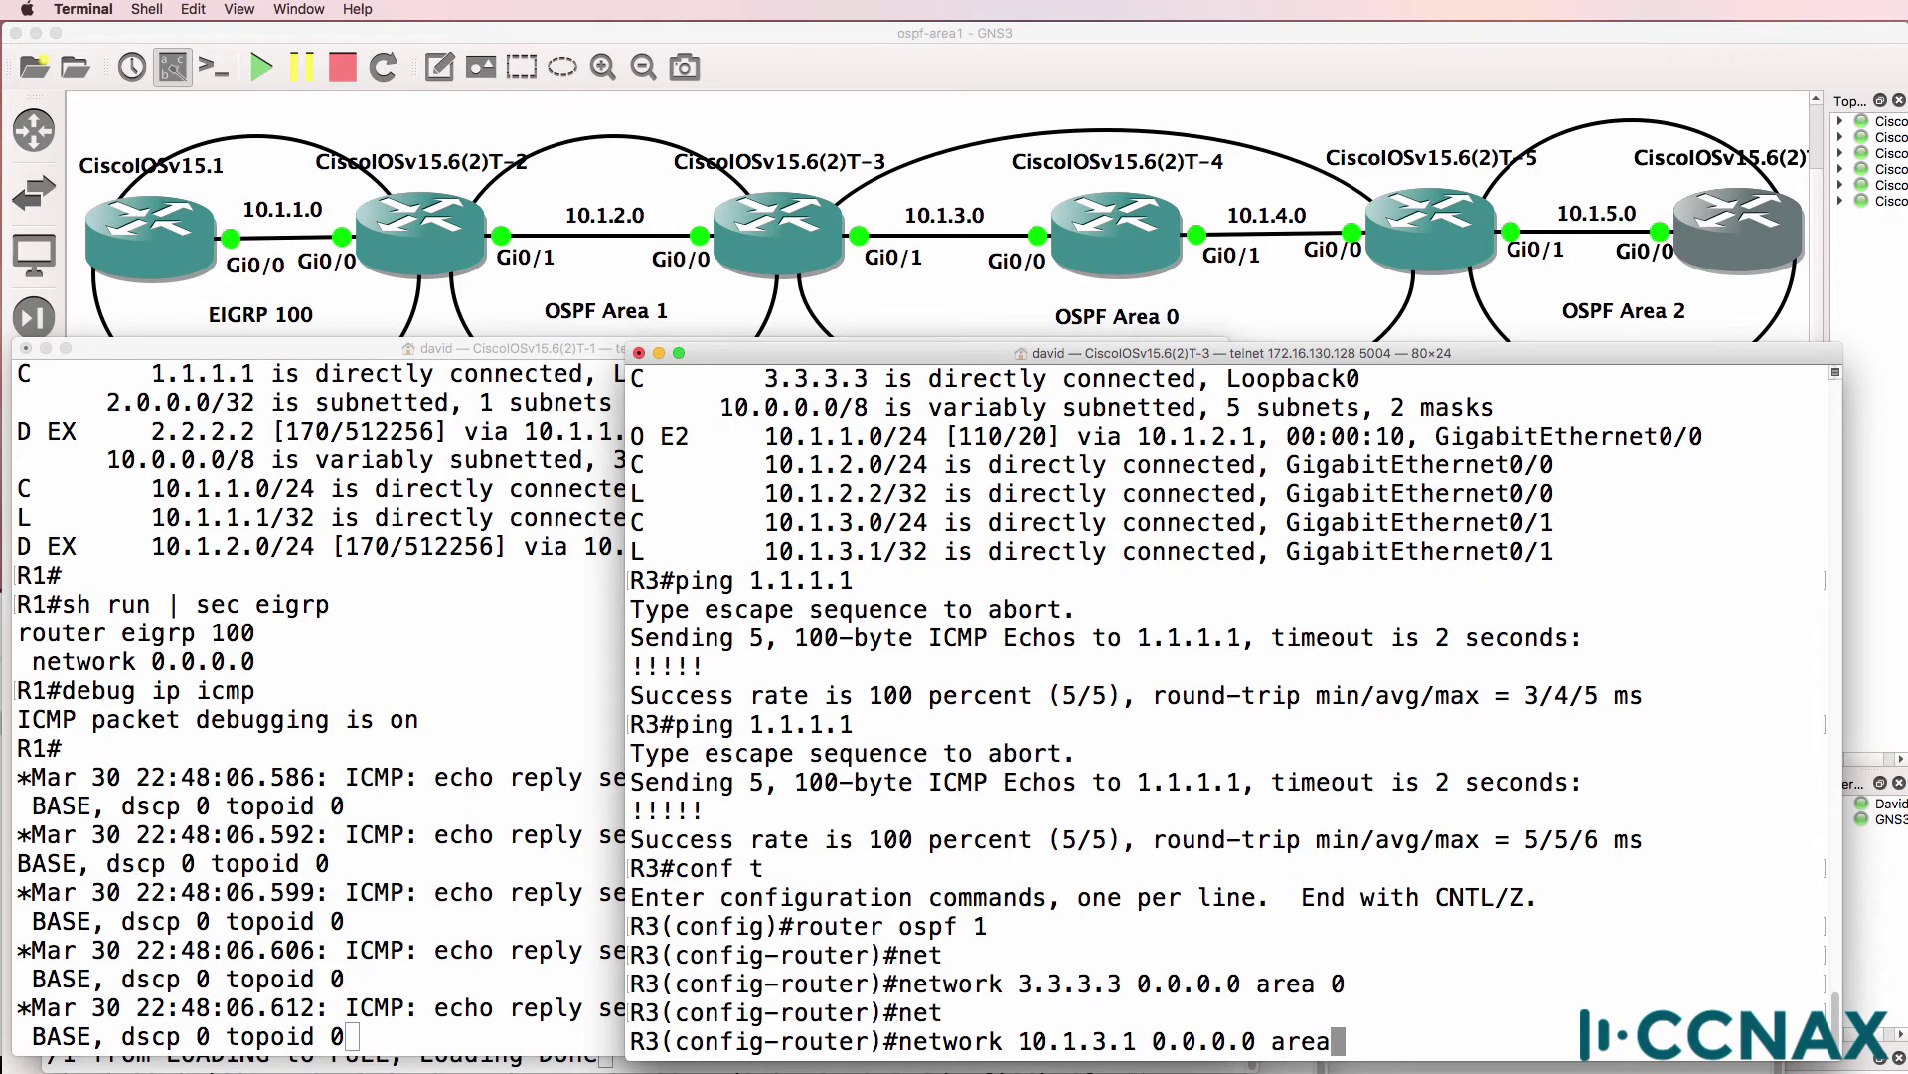
text( 0)
key(Return)
Leave configuration mode and begin entering 'sh ip ospf int bri'.
text(end)
key(Return)
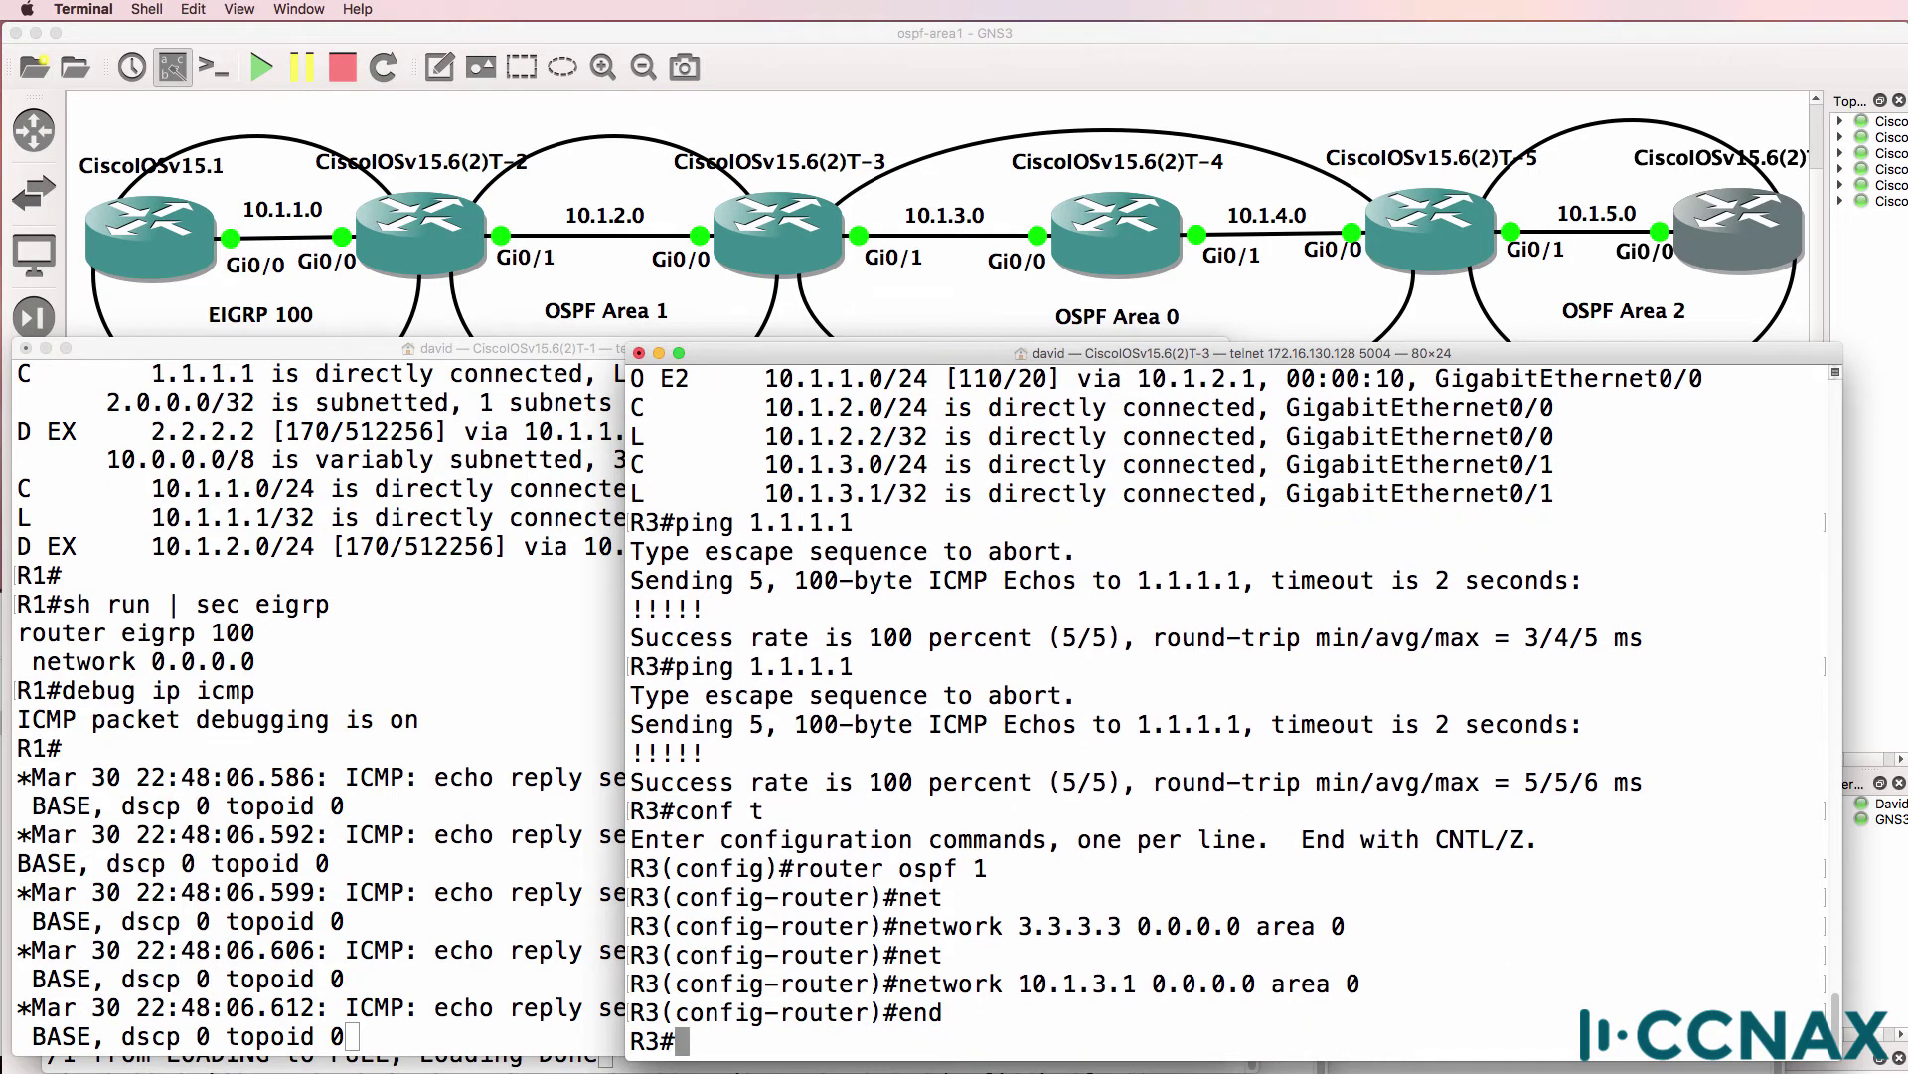
text(sh iup)
key(BackSpace)
key(BackSpace)
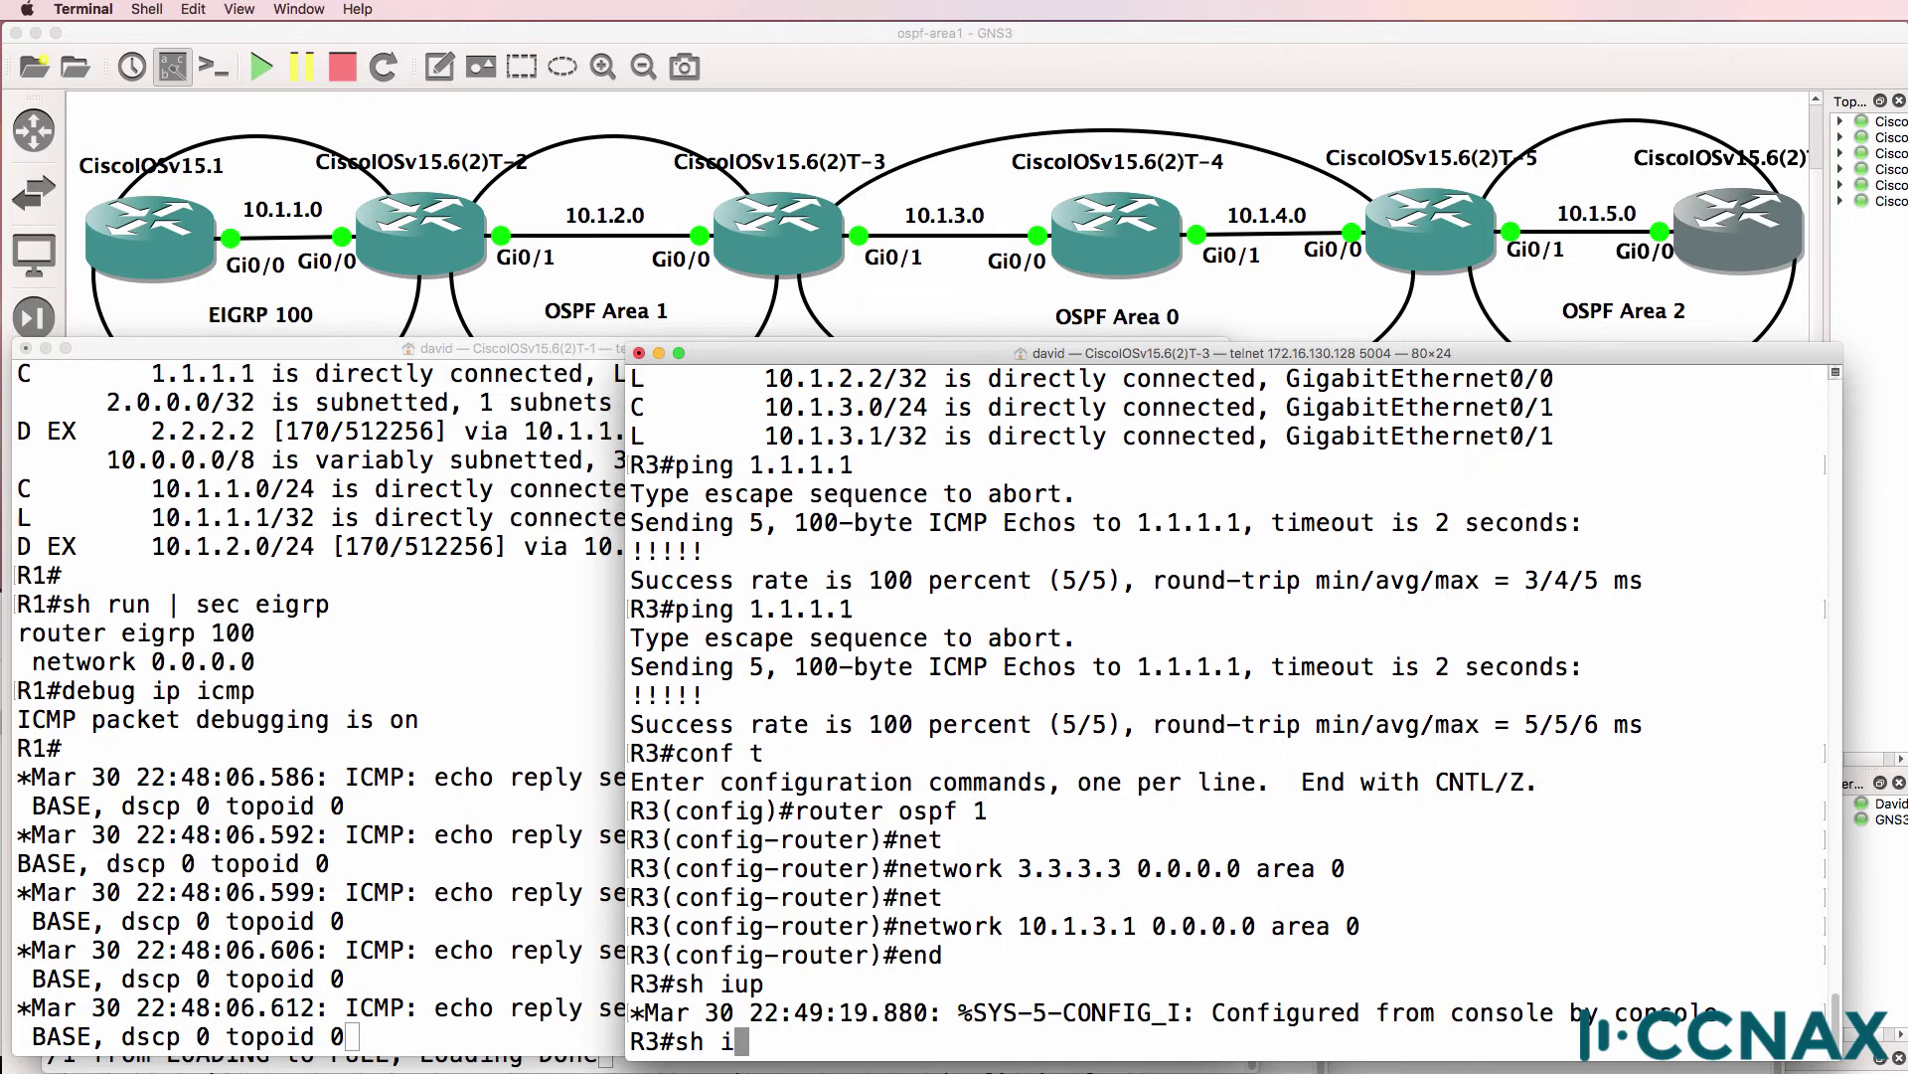
text(p ospf int bri)
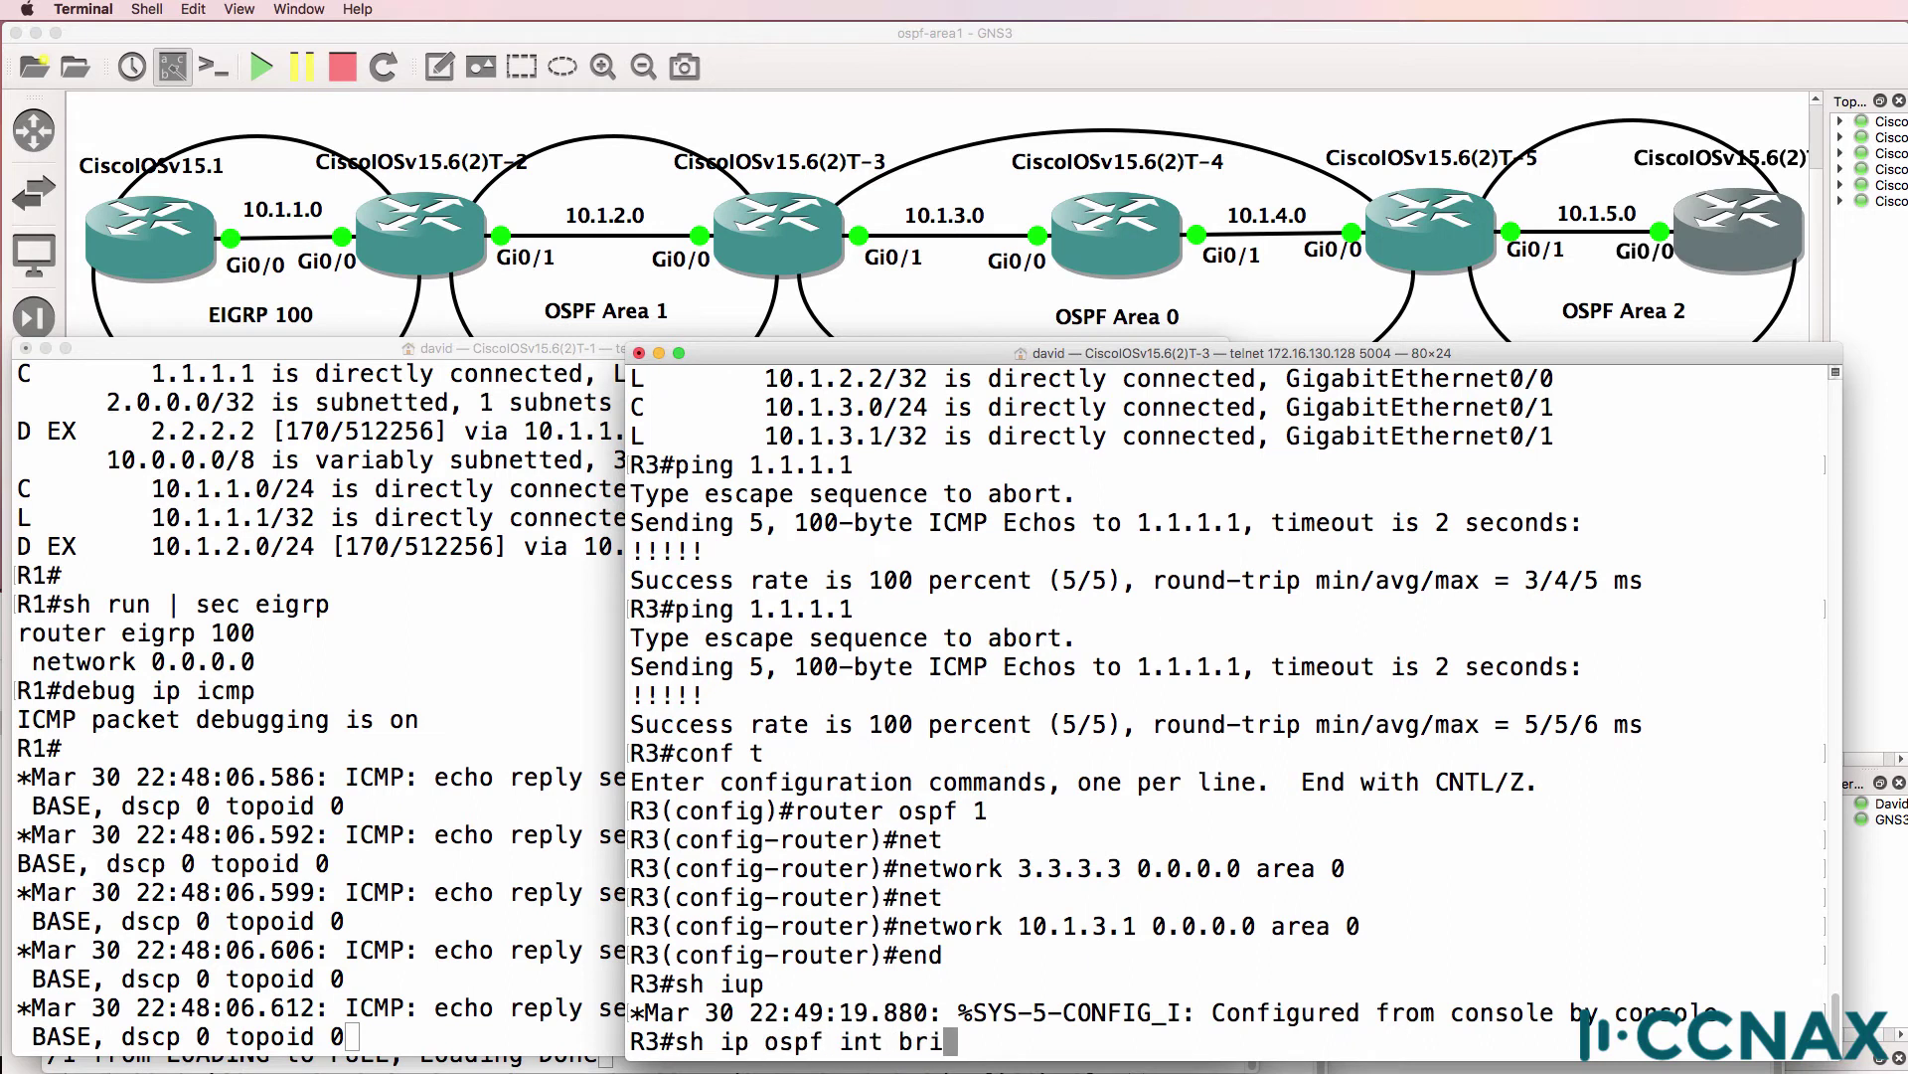
List R3's OSPF interfaces, highlighting Lo0 and Gi0/1 in area 0 and Gi0/0 in area 1.
key(Tab)
key(Return)
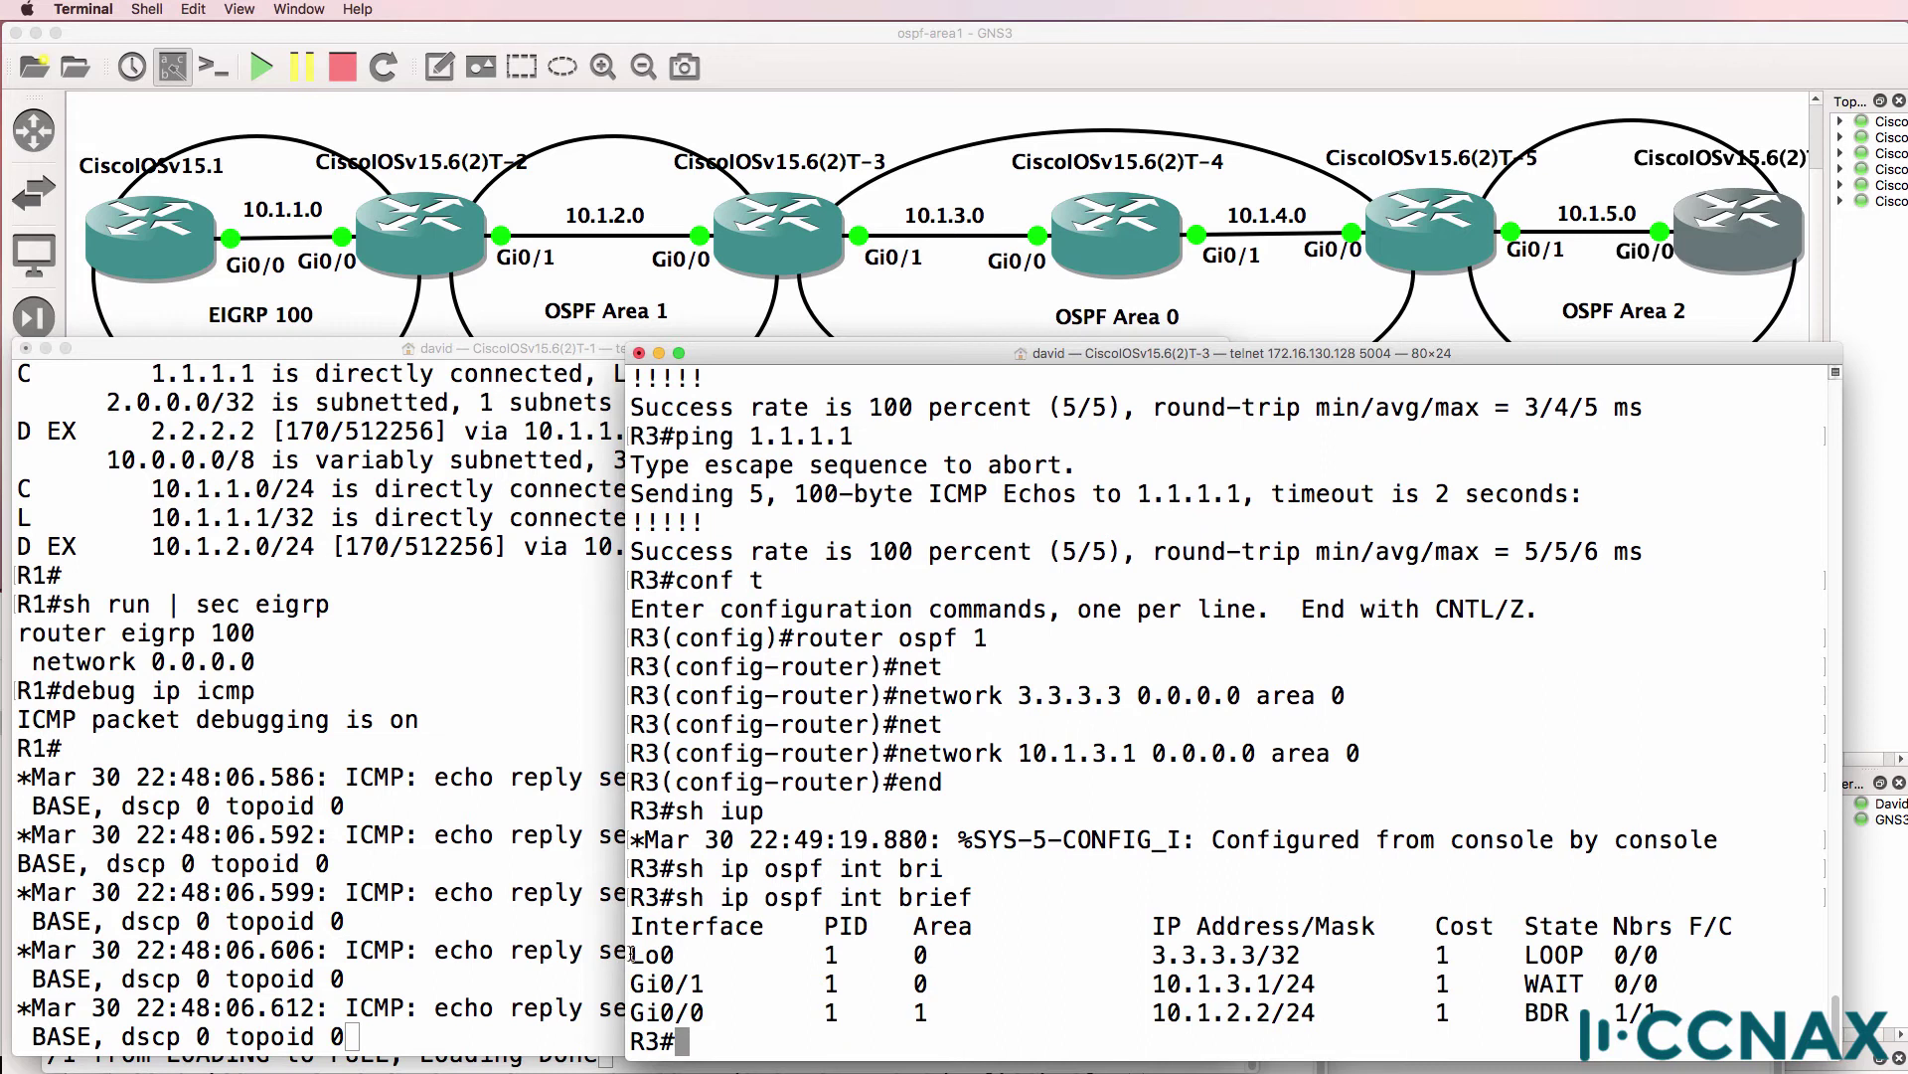
drag(625, 960, 1723, 980)
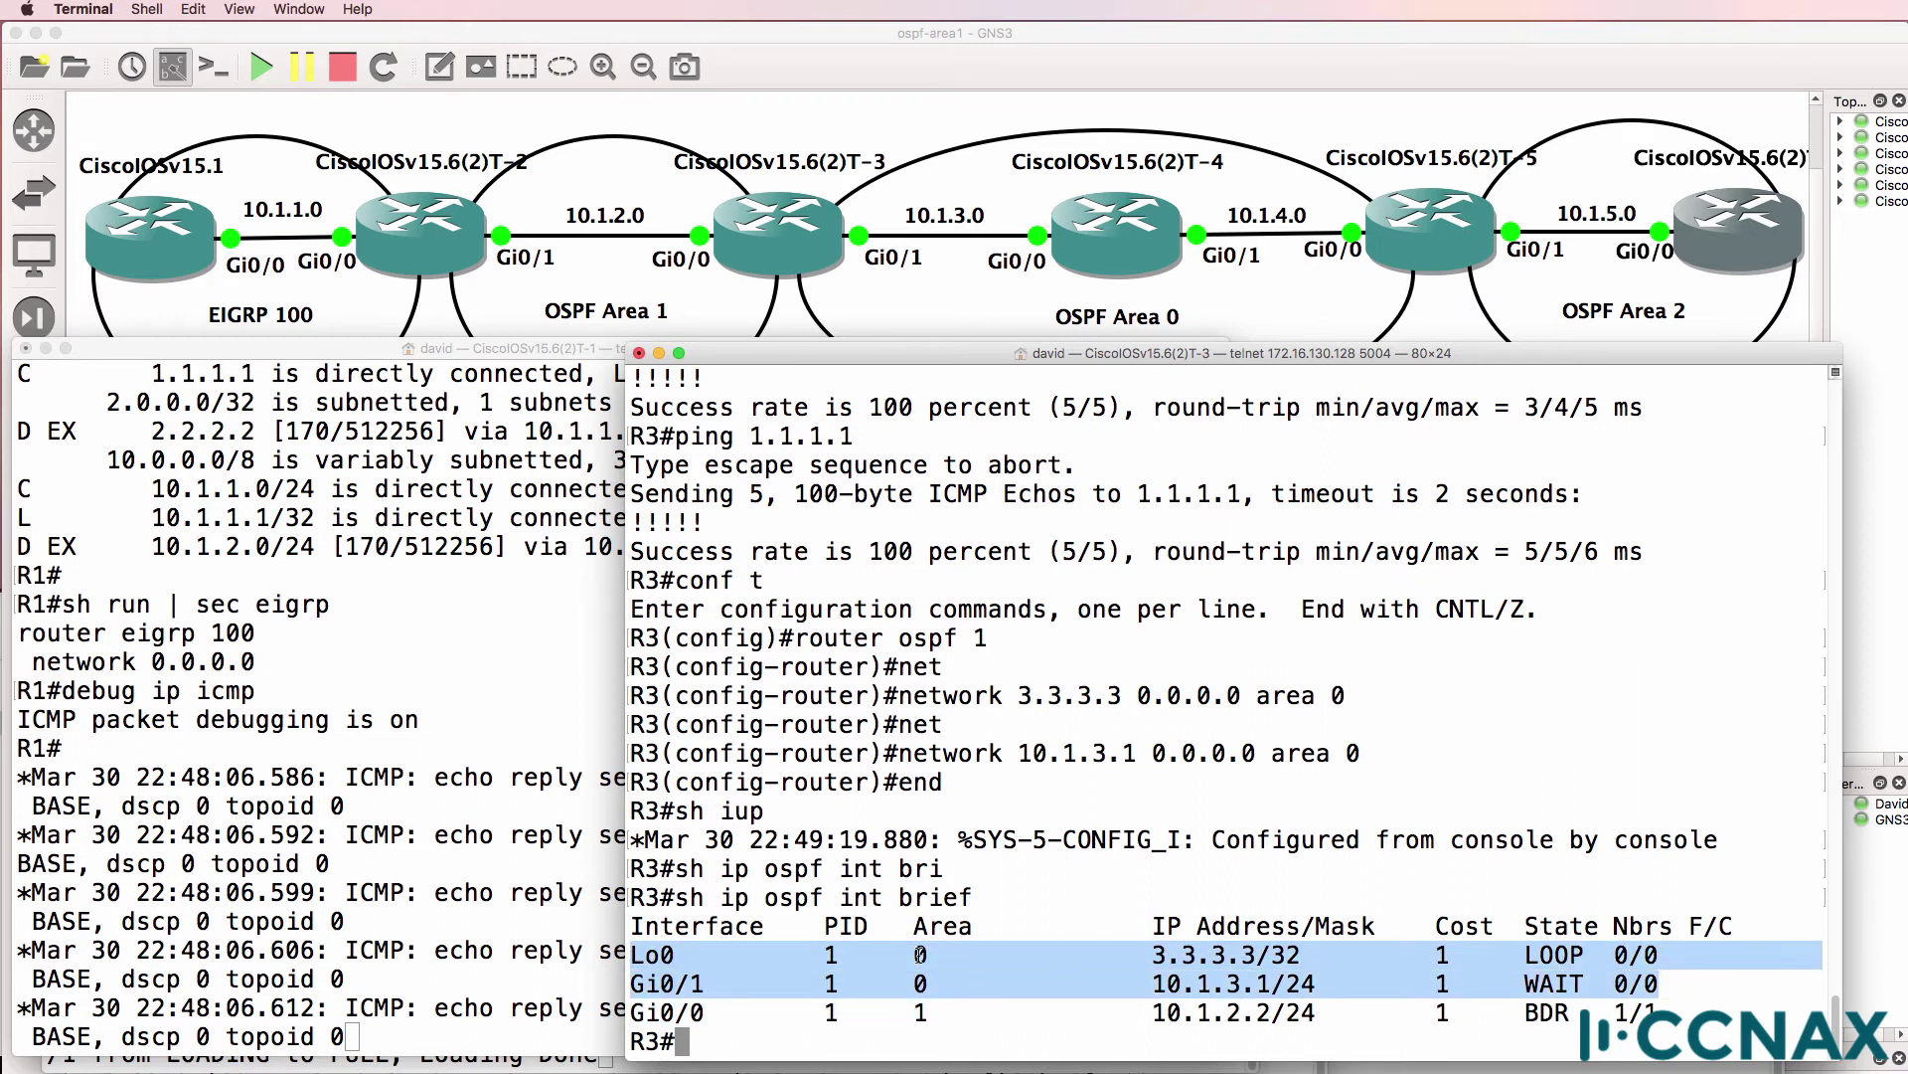
double_click(919, 954)
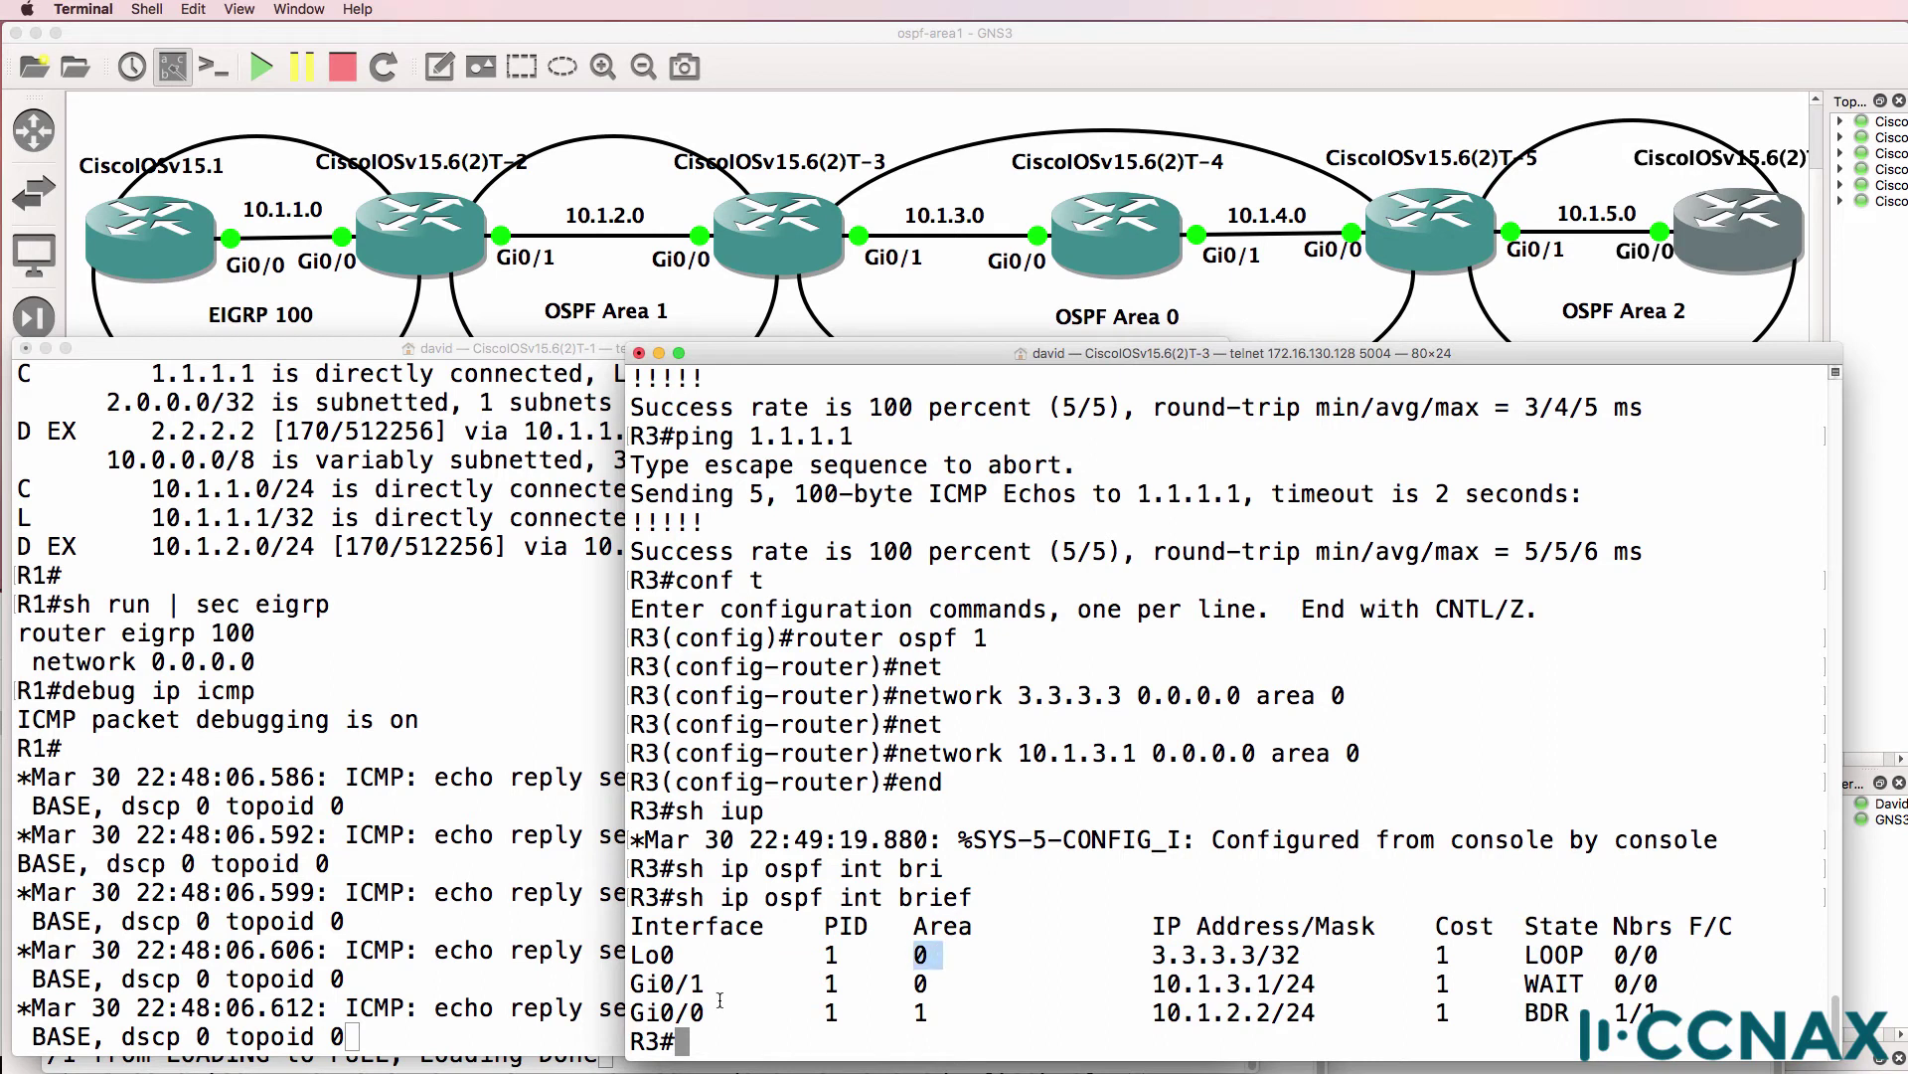
drag(717, 1012, 631, 1011)
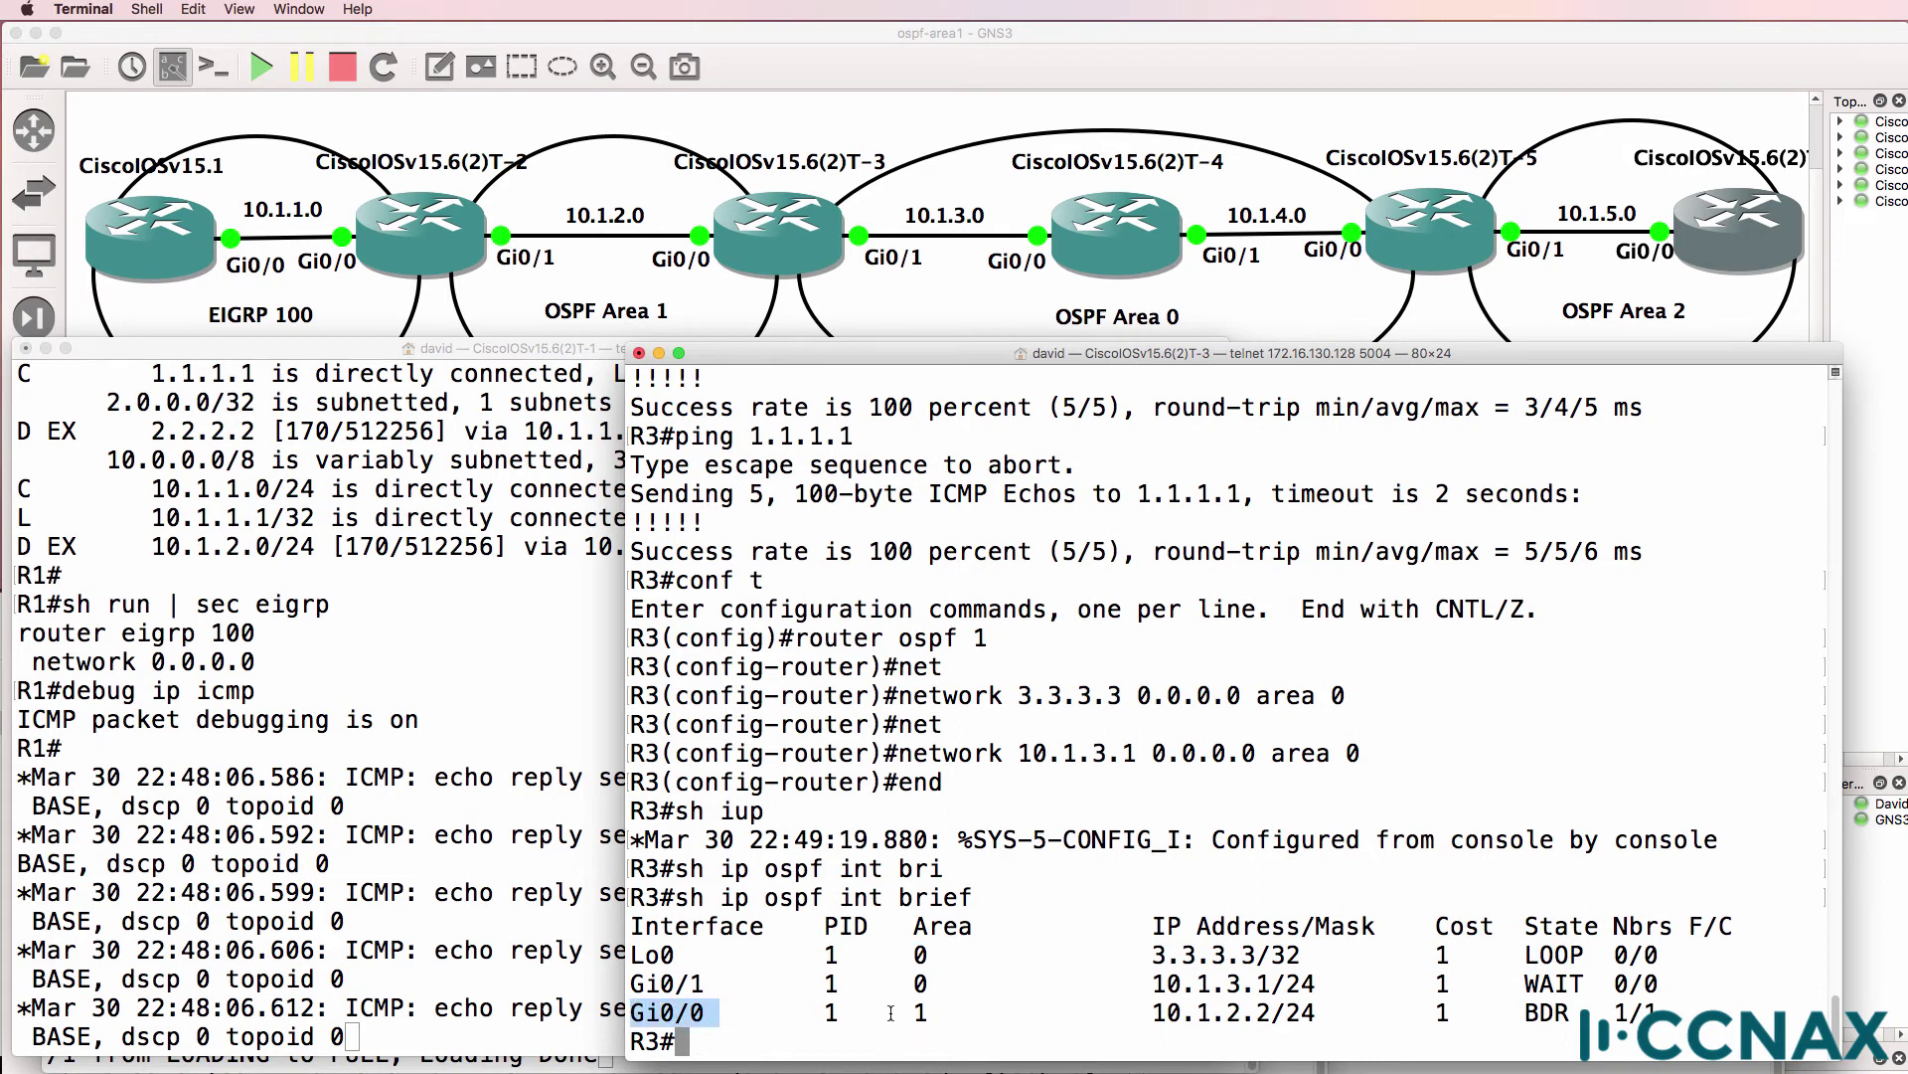
drag(885, 1012, 946, 1013)
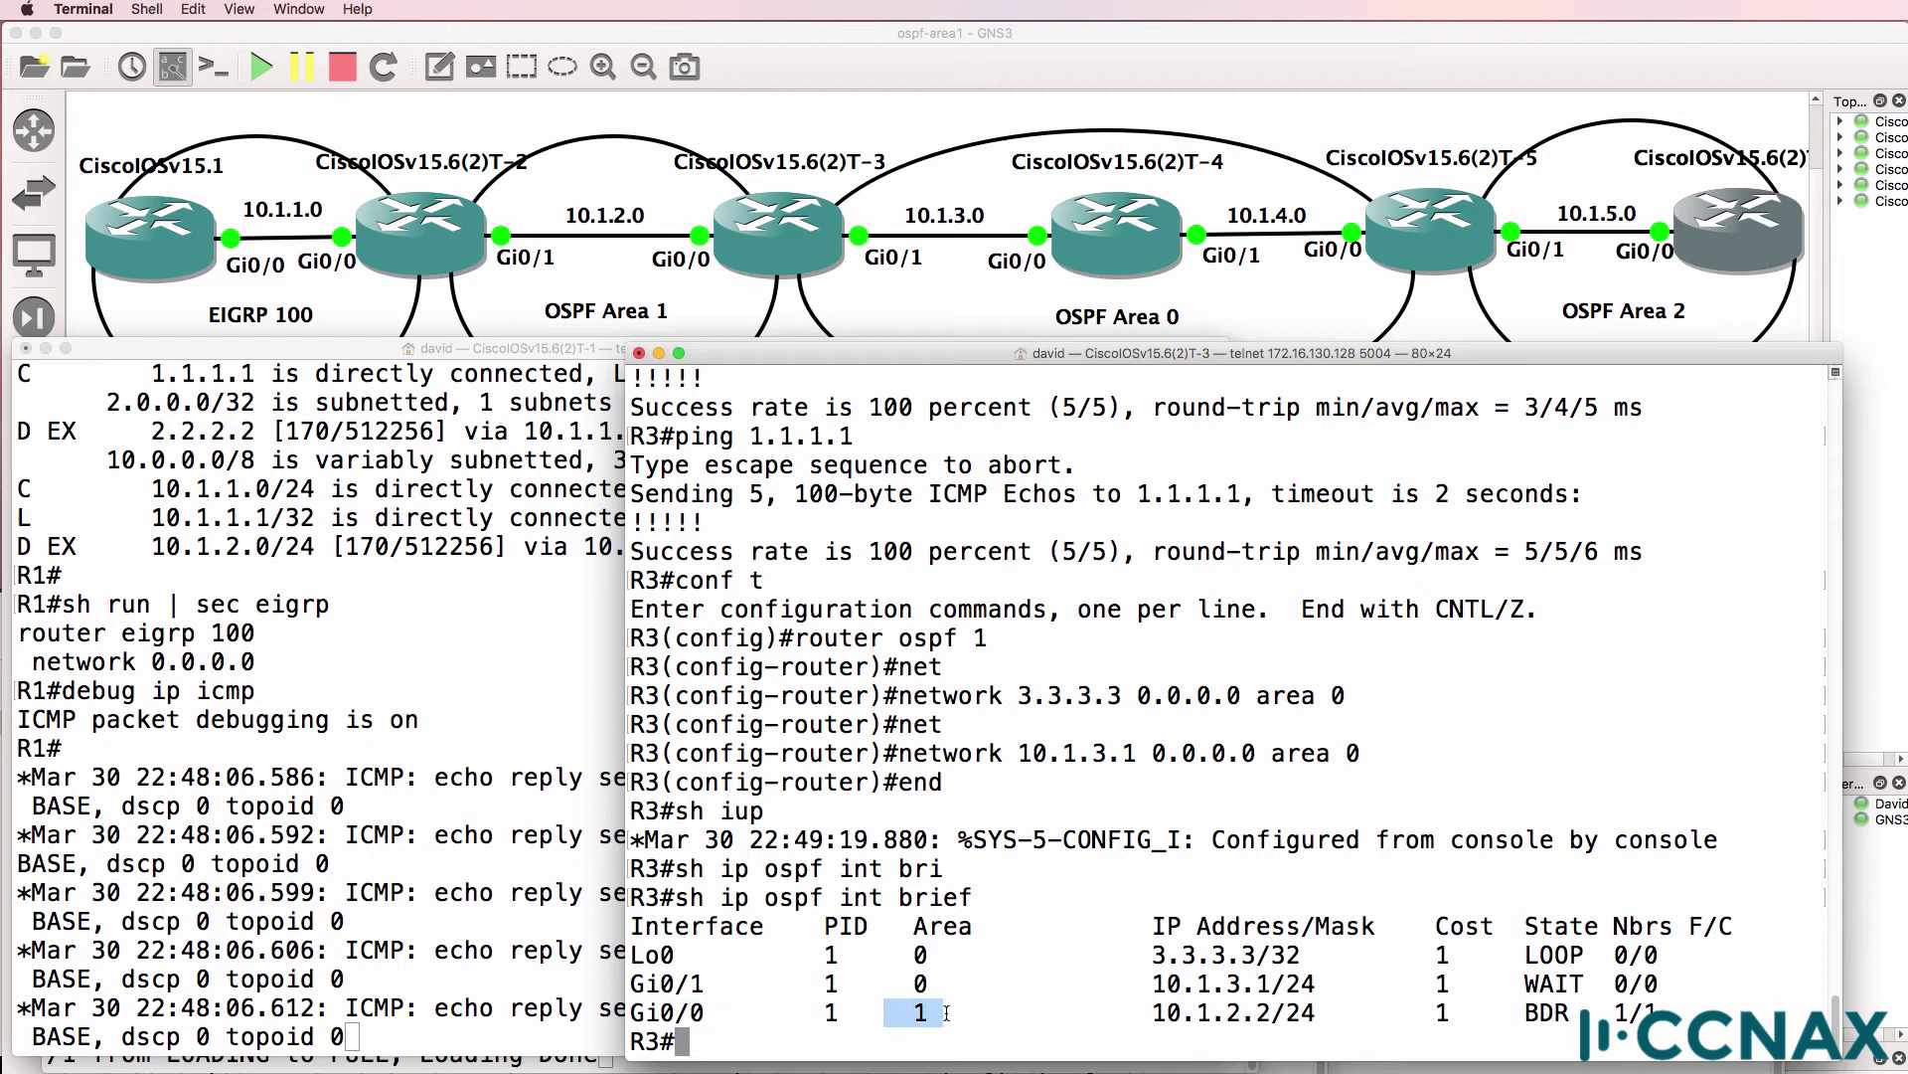
drag(1056, 358, 629, 350)
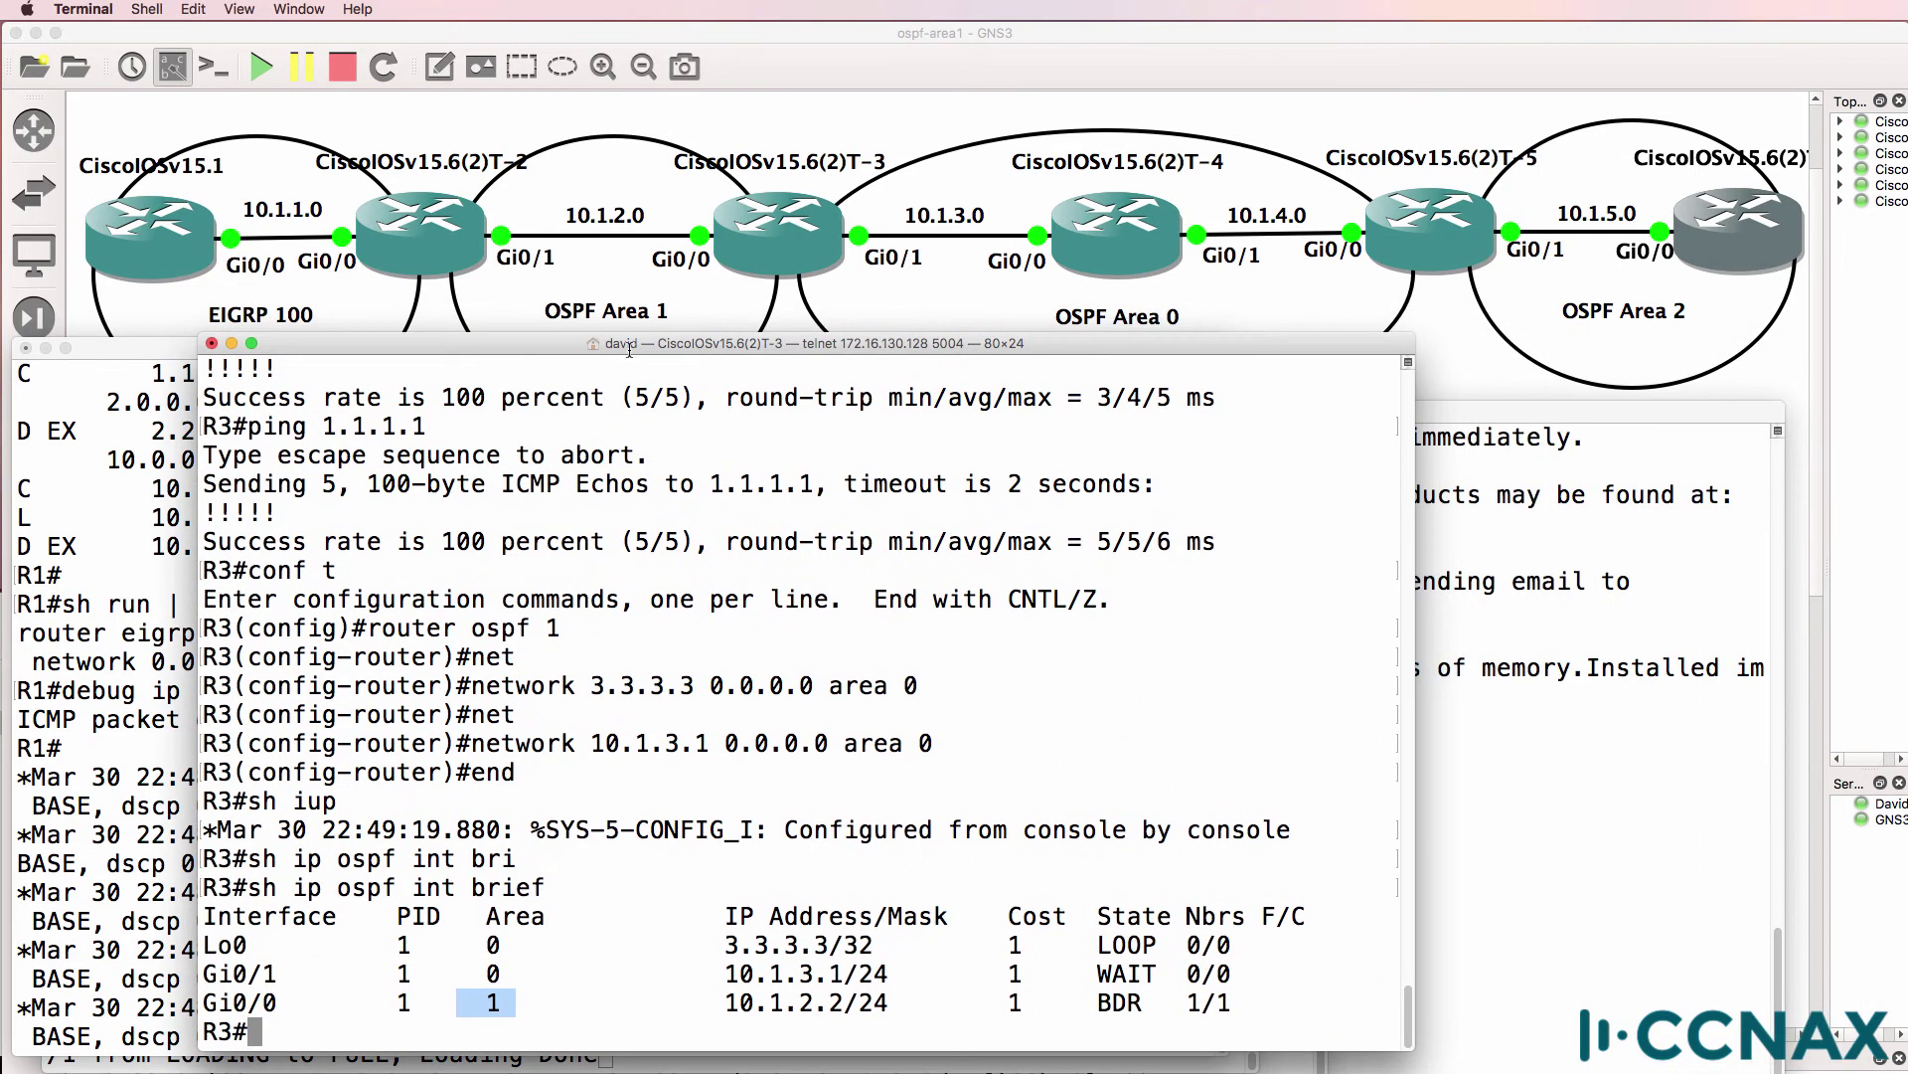
Highlight the D EX 3.3.3.3 route in R1's routing table, then wake T-4's console.
click(118, 623)
key(Return)
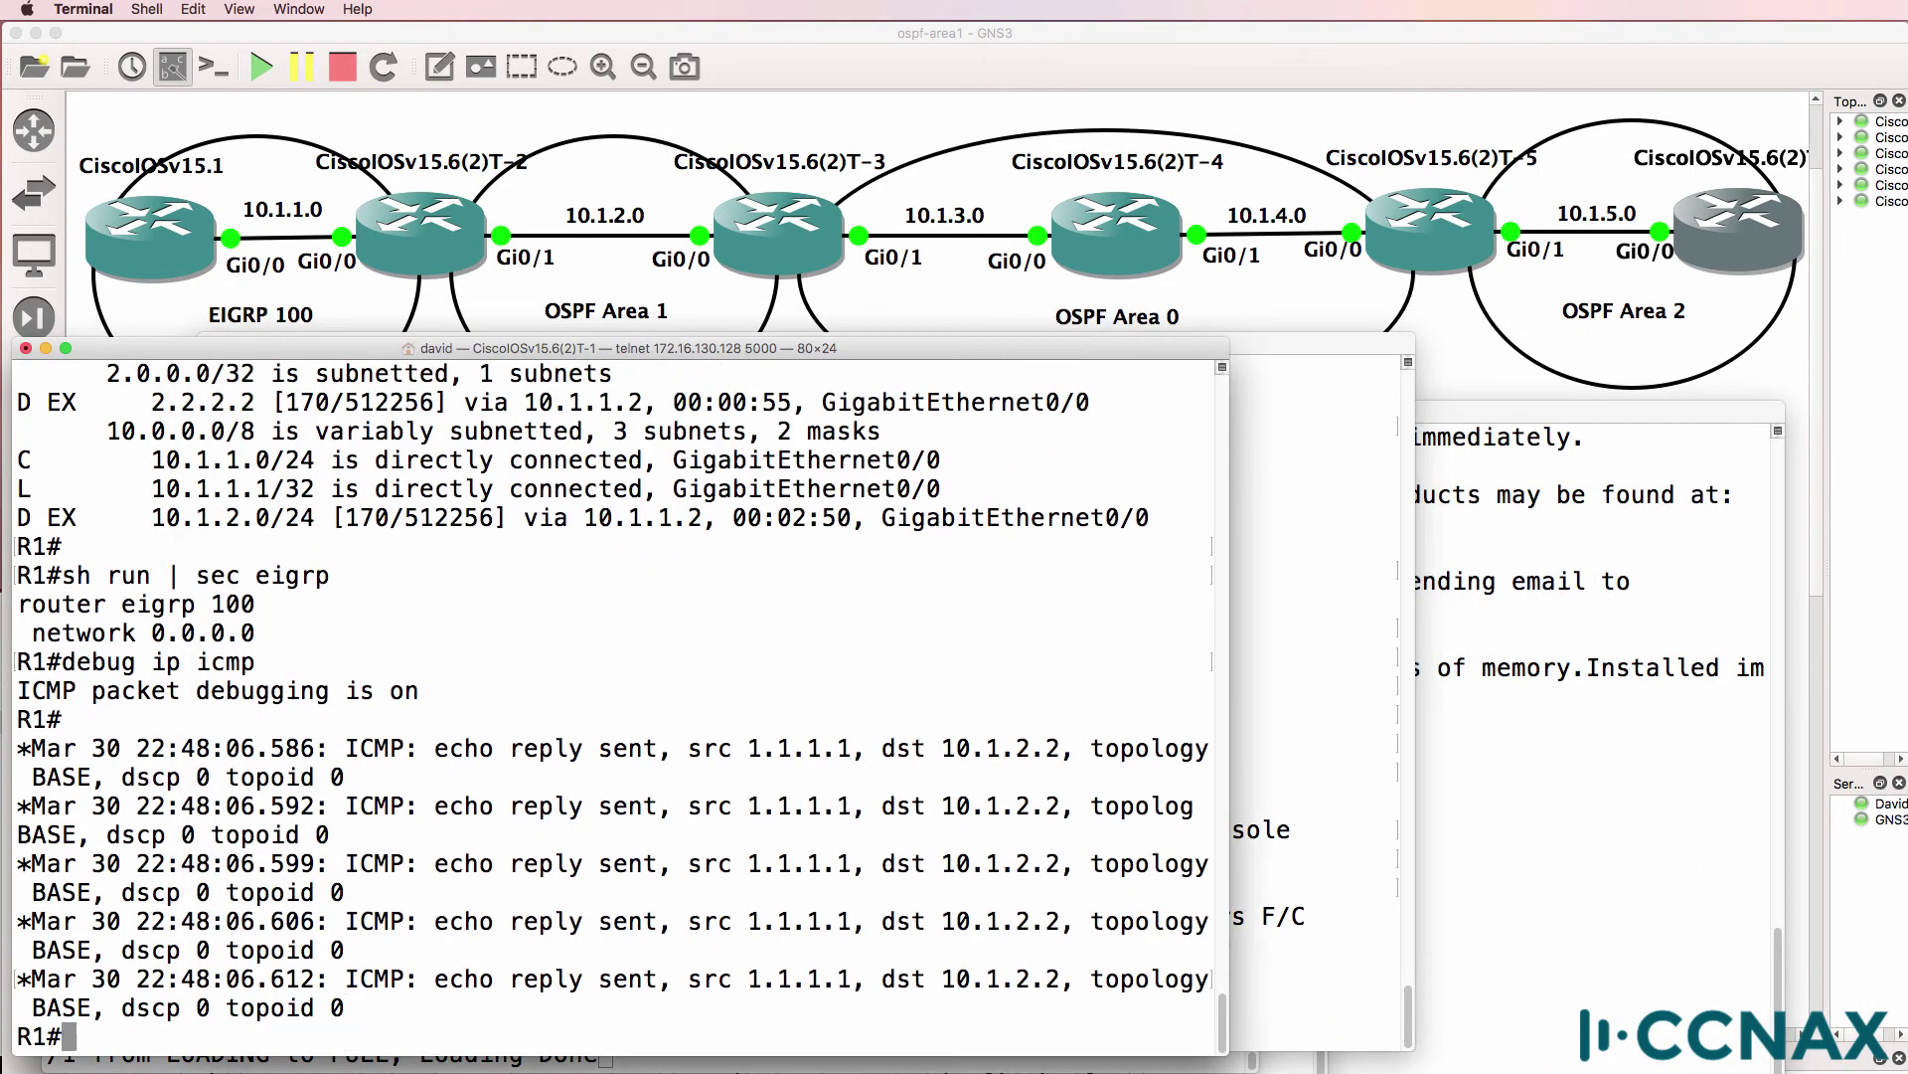
text(sh ip route)
key(Return)
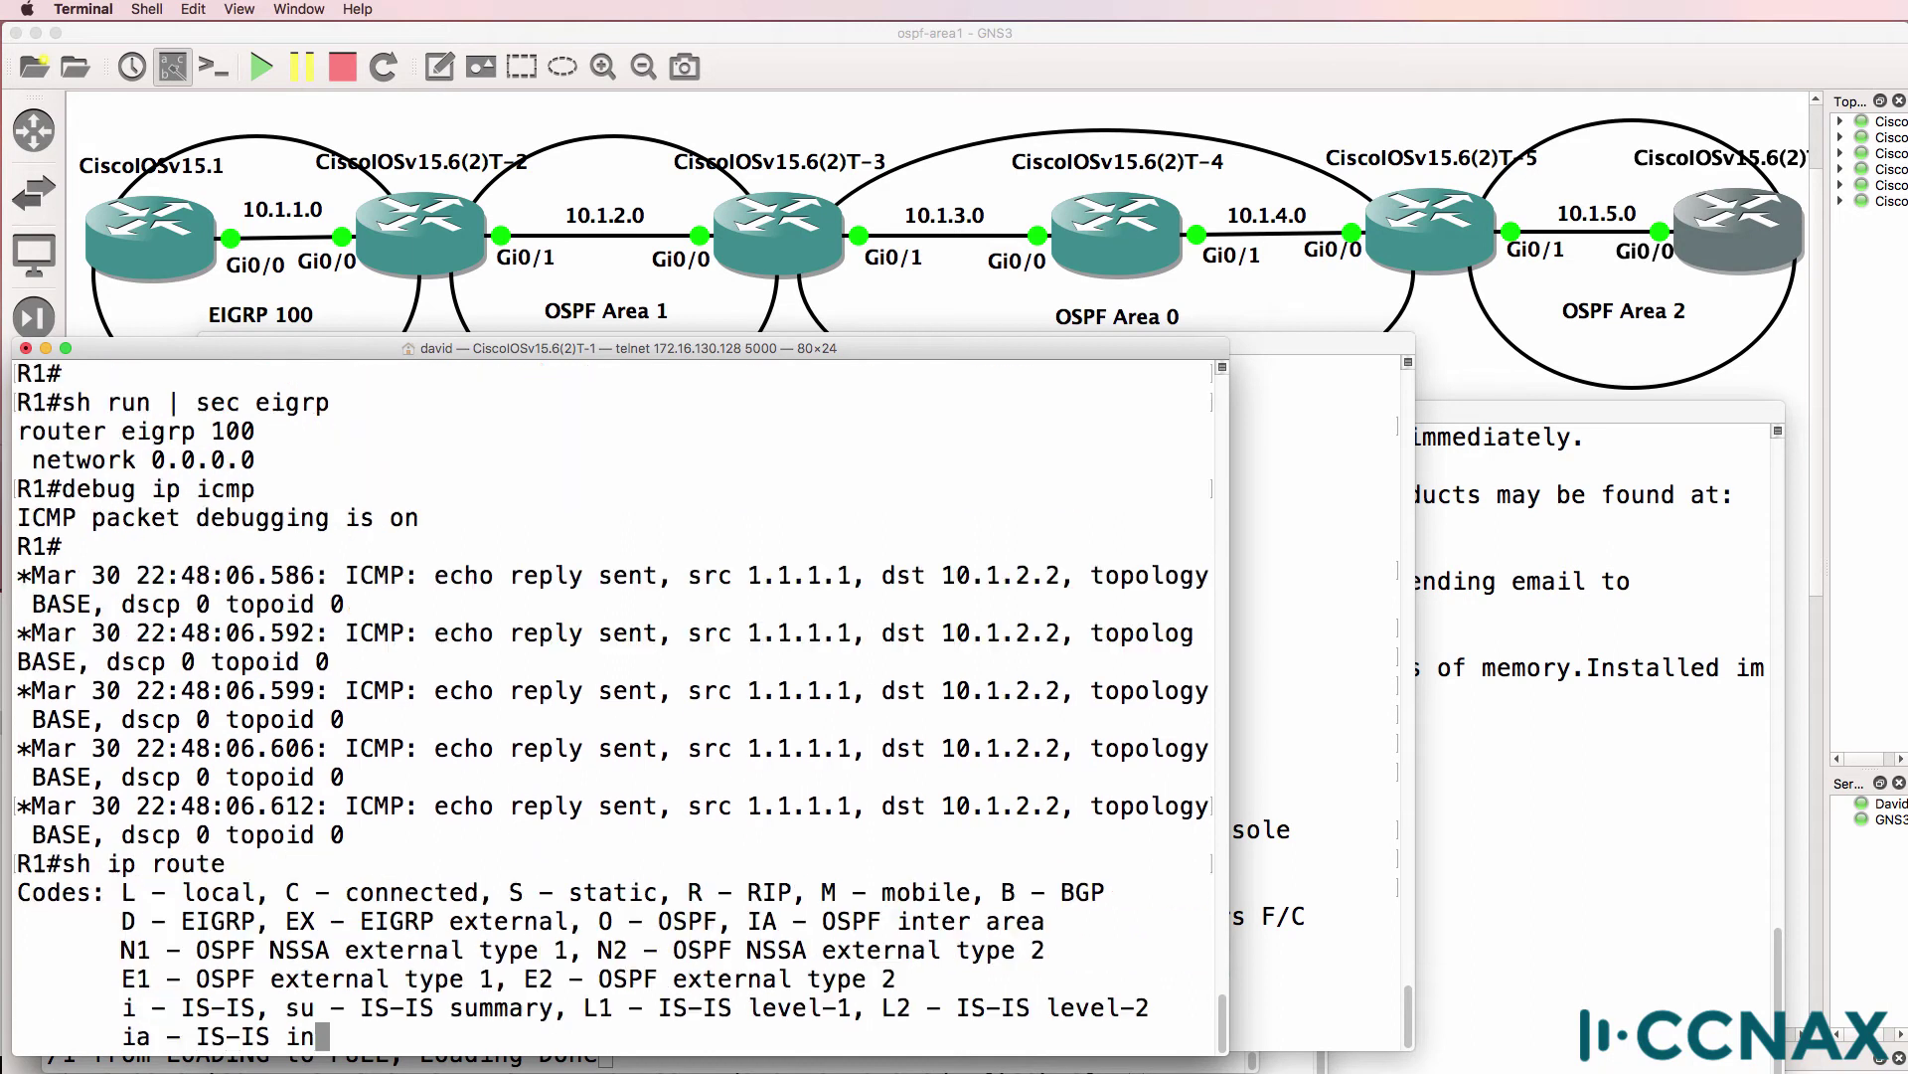
key(space)
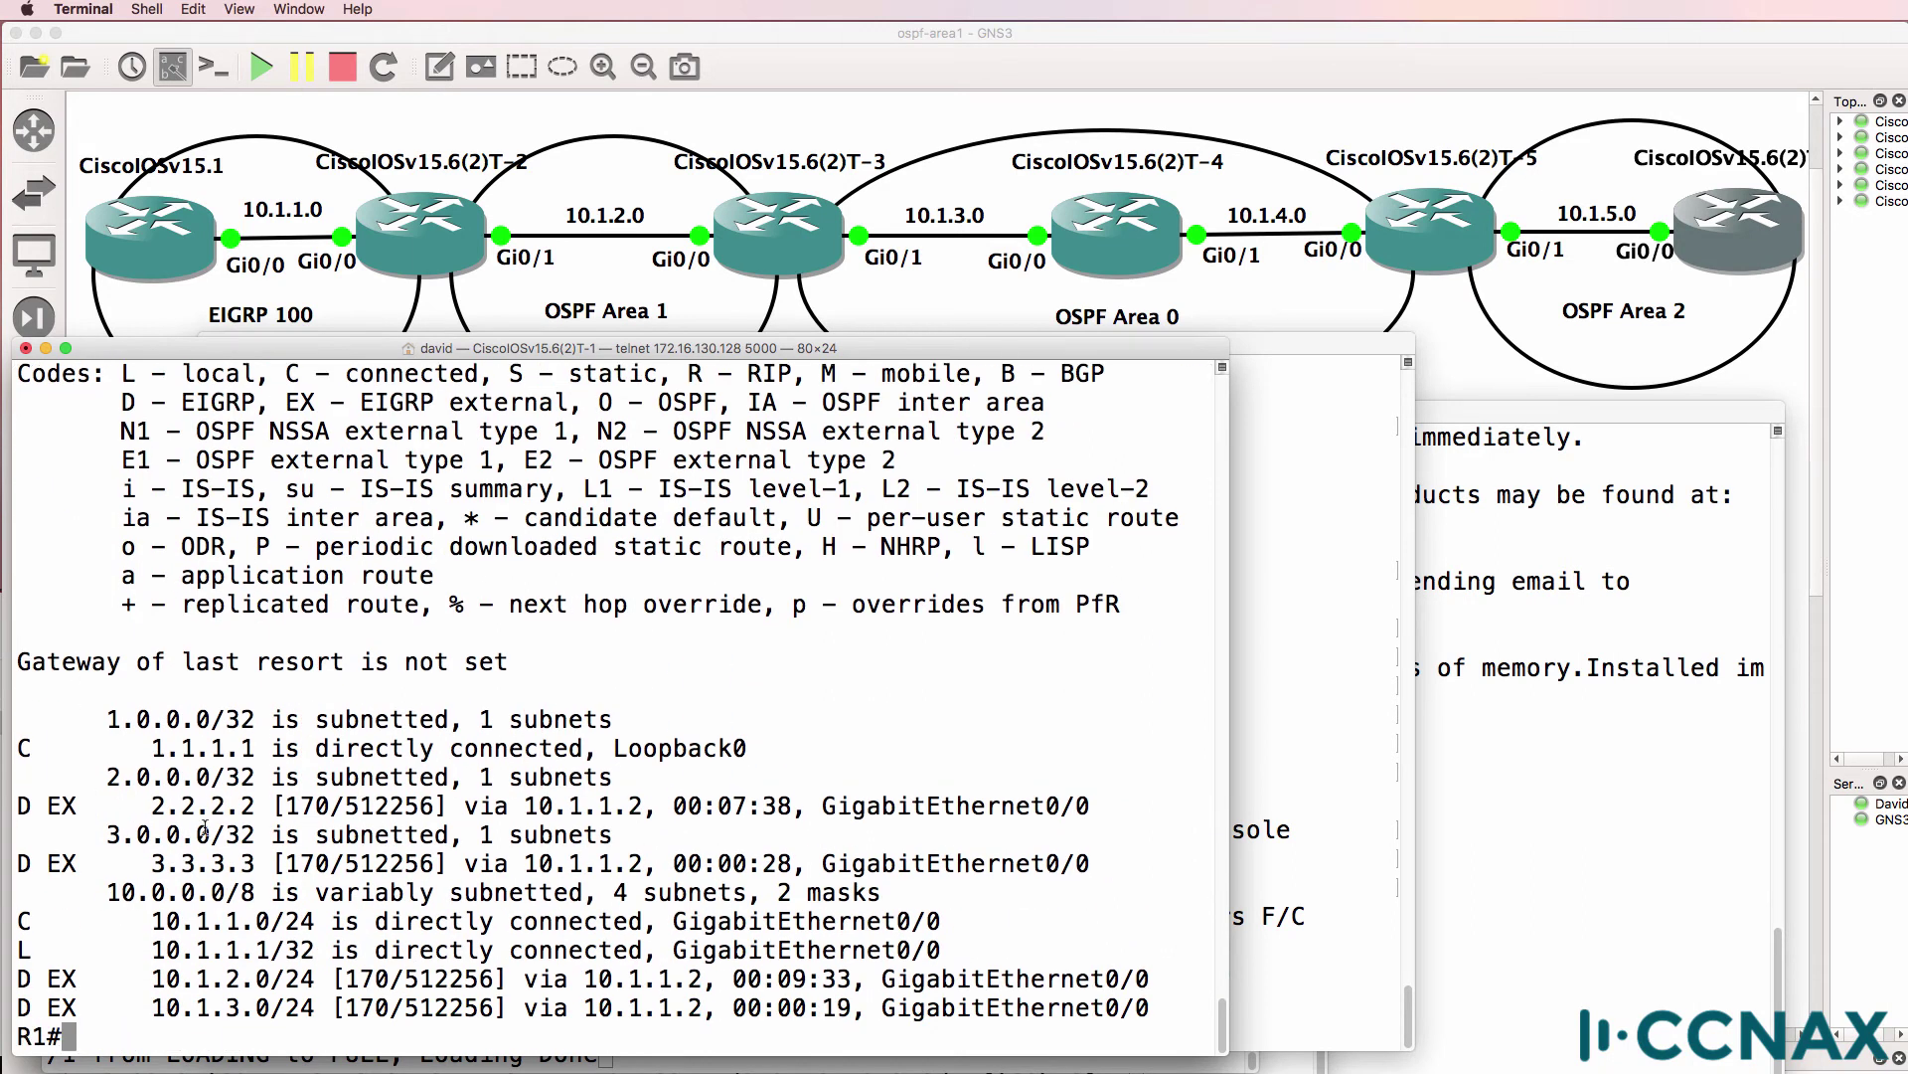
drag(18, 863, 831, 855)
click(1066, 833)
triple_click(1111, 861)
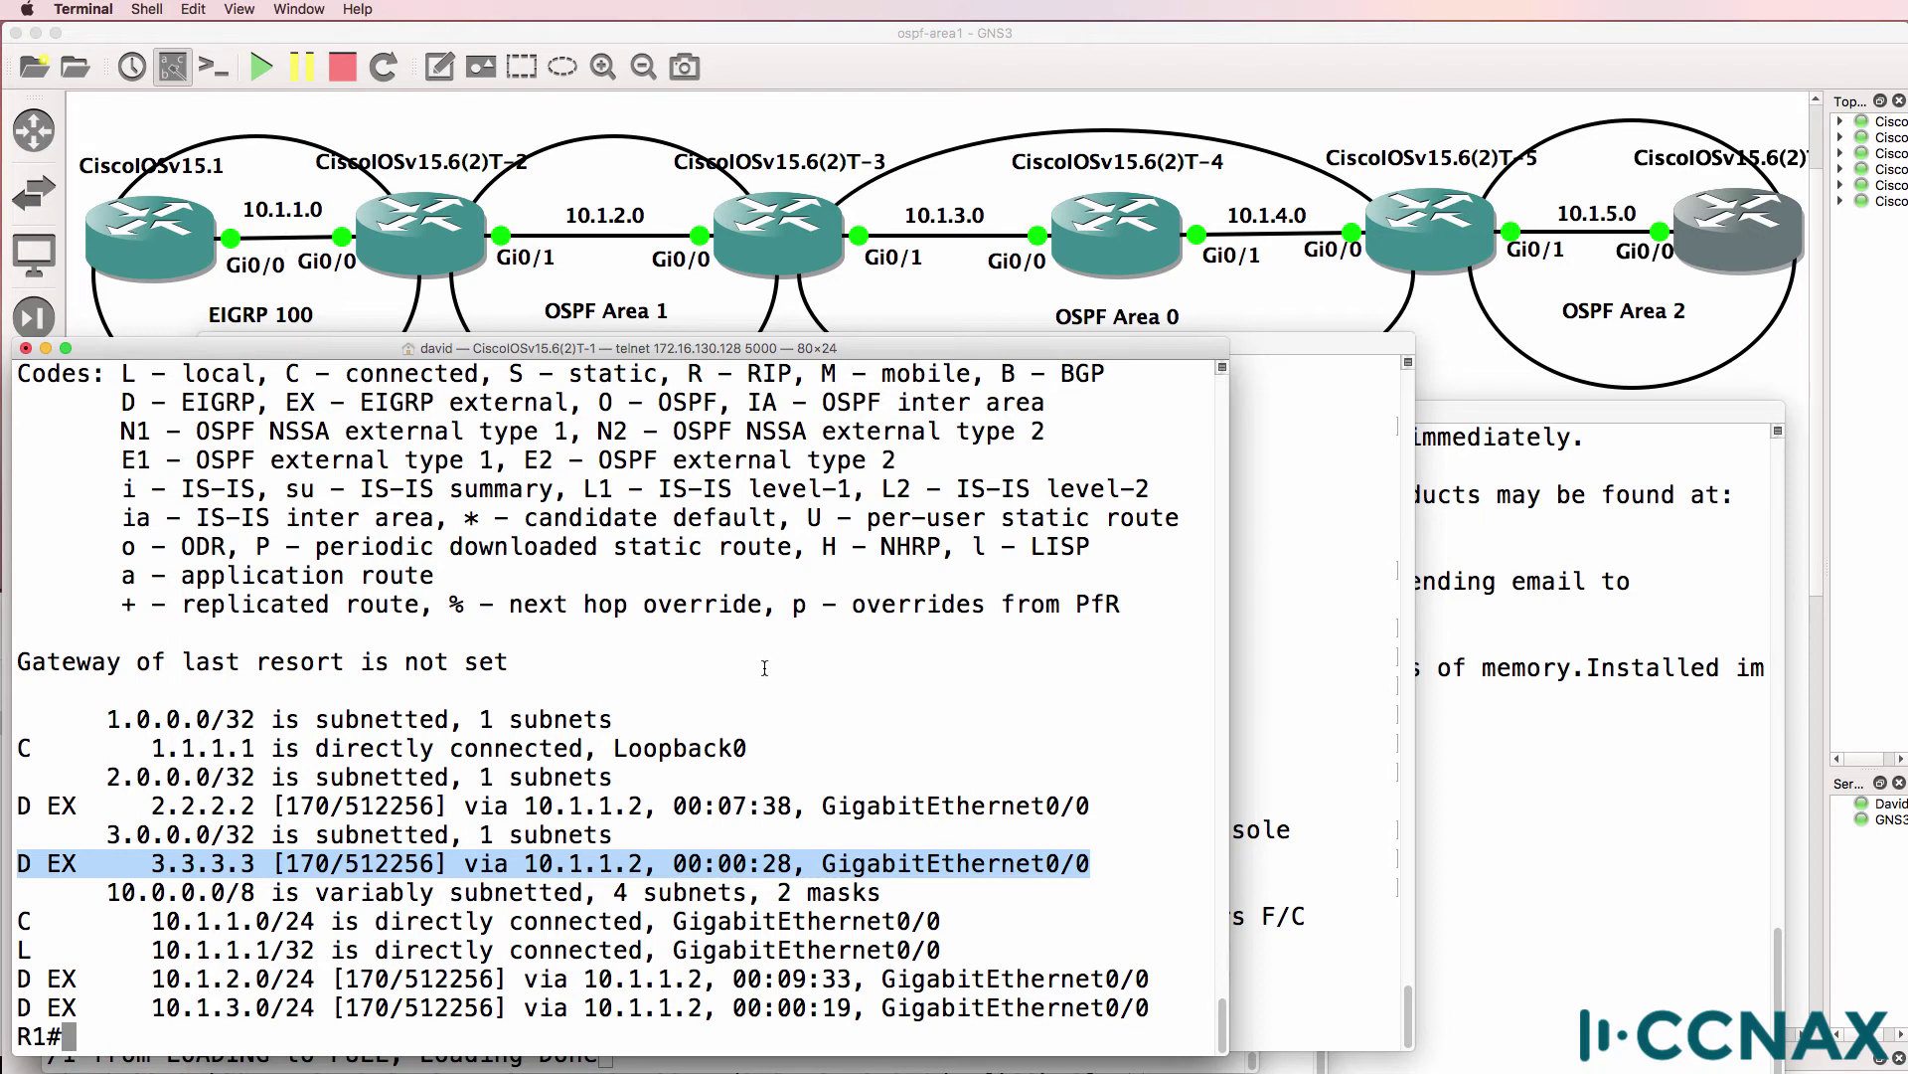
key(Return)
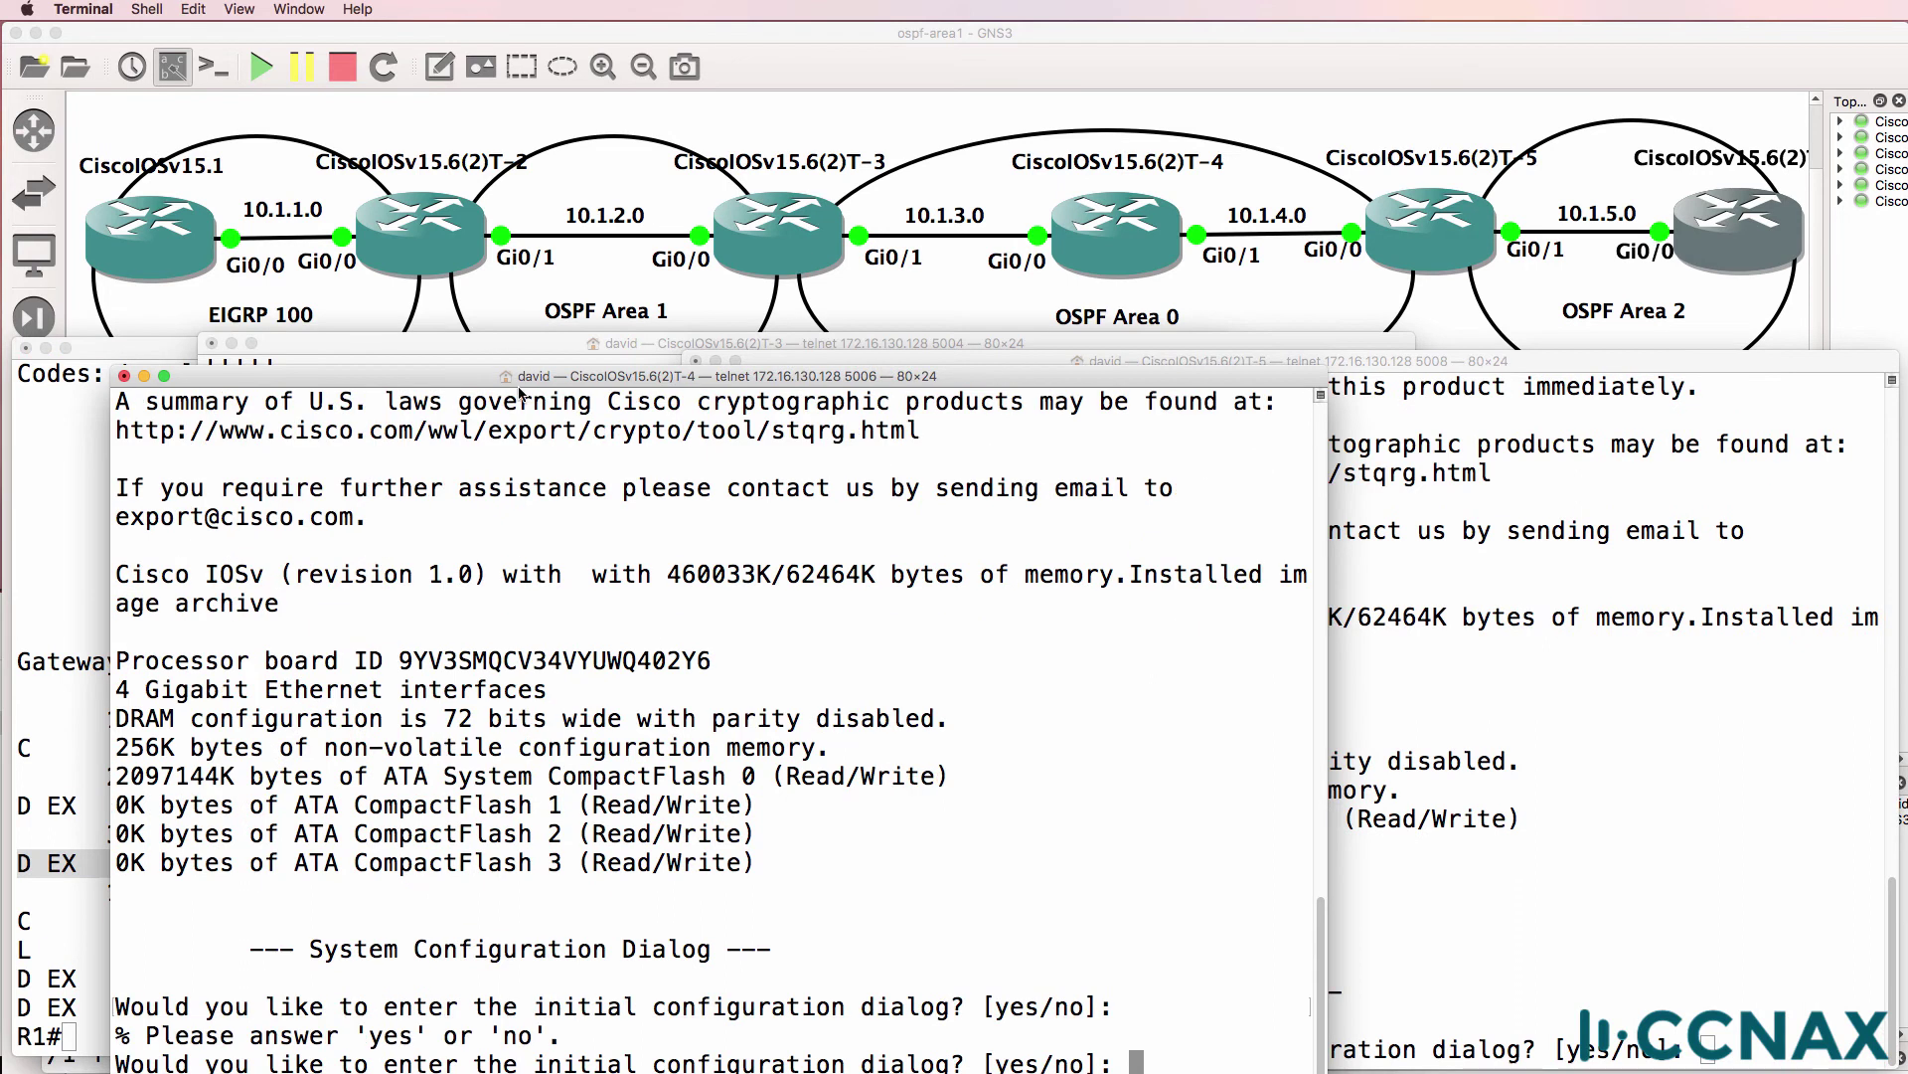
drag(522, 382, 1019, 356)
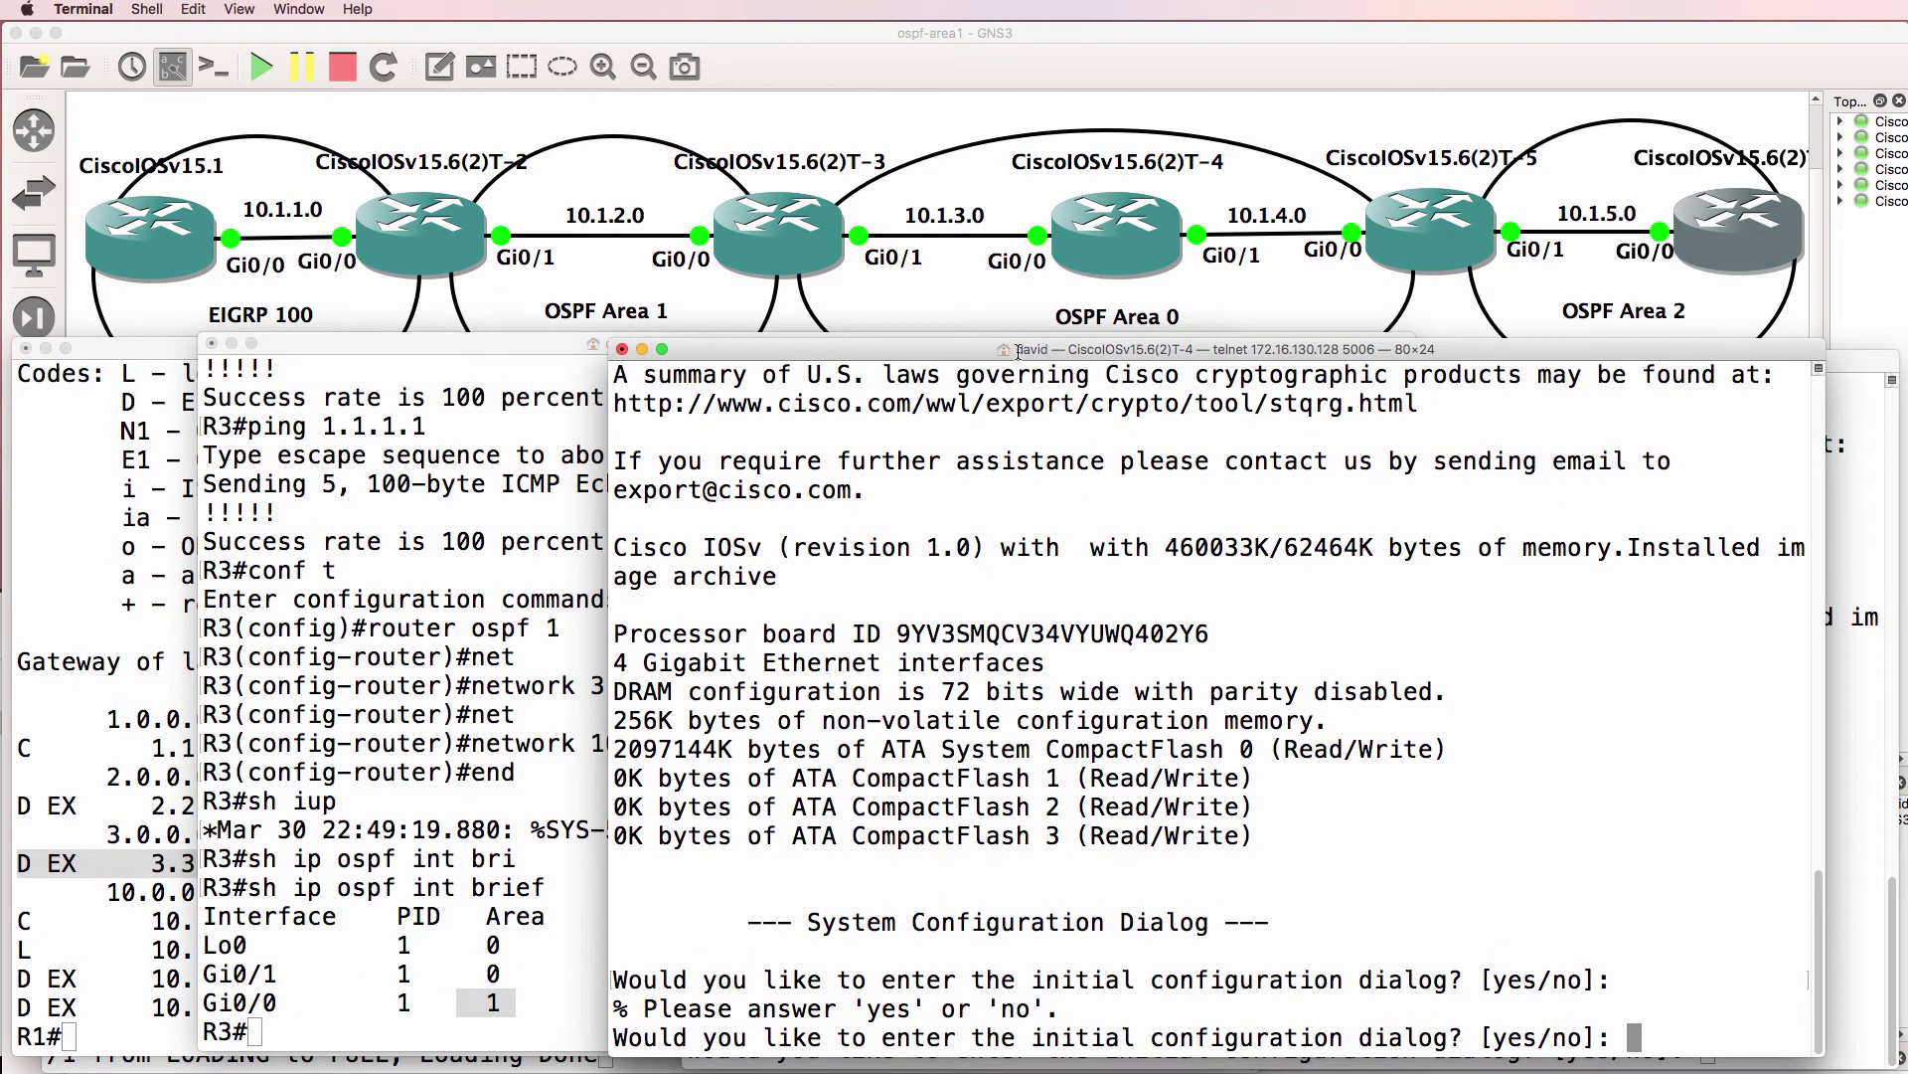
Skip the initial configuration dialog, enter global configuration mode and set the hostname to R4.
text(no)
key(Return)
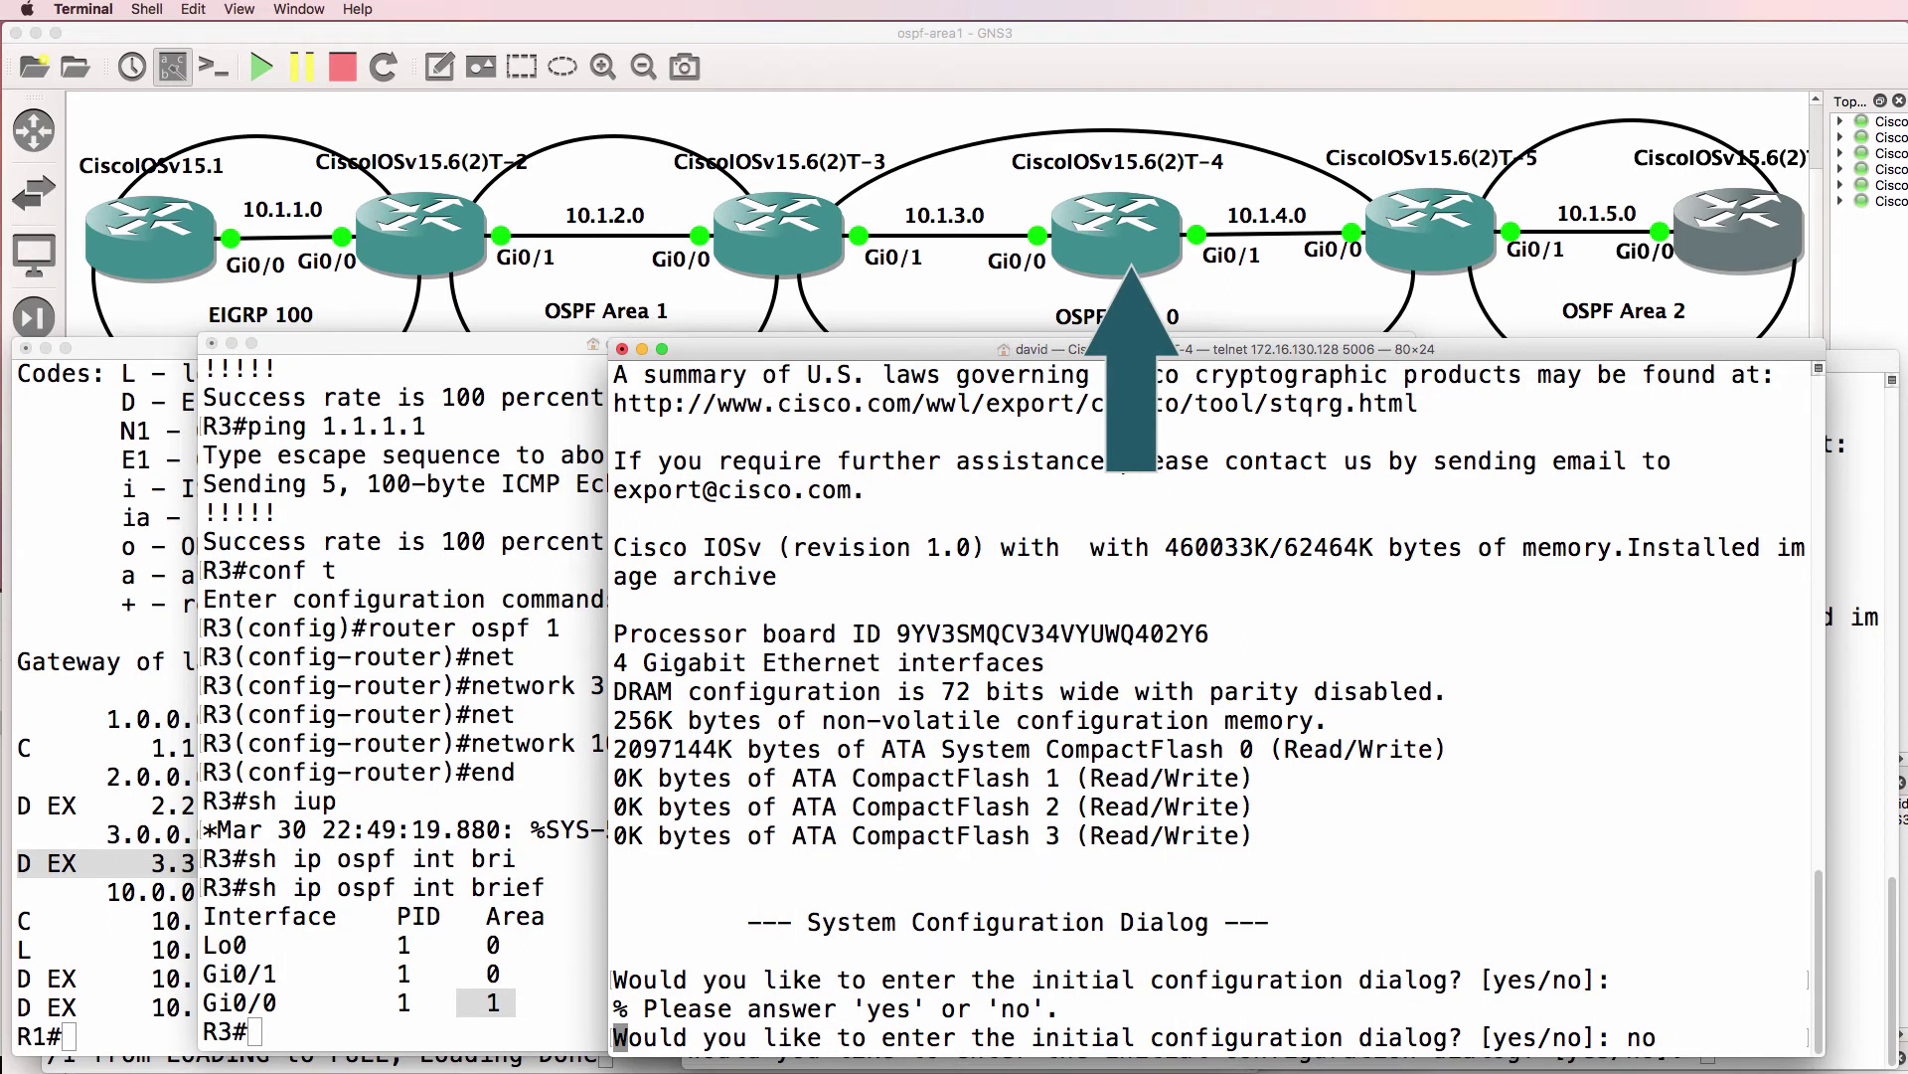
scroll(1779, 239, down, 1)
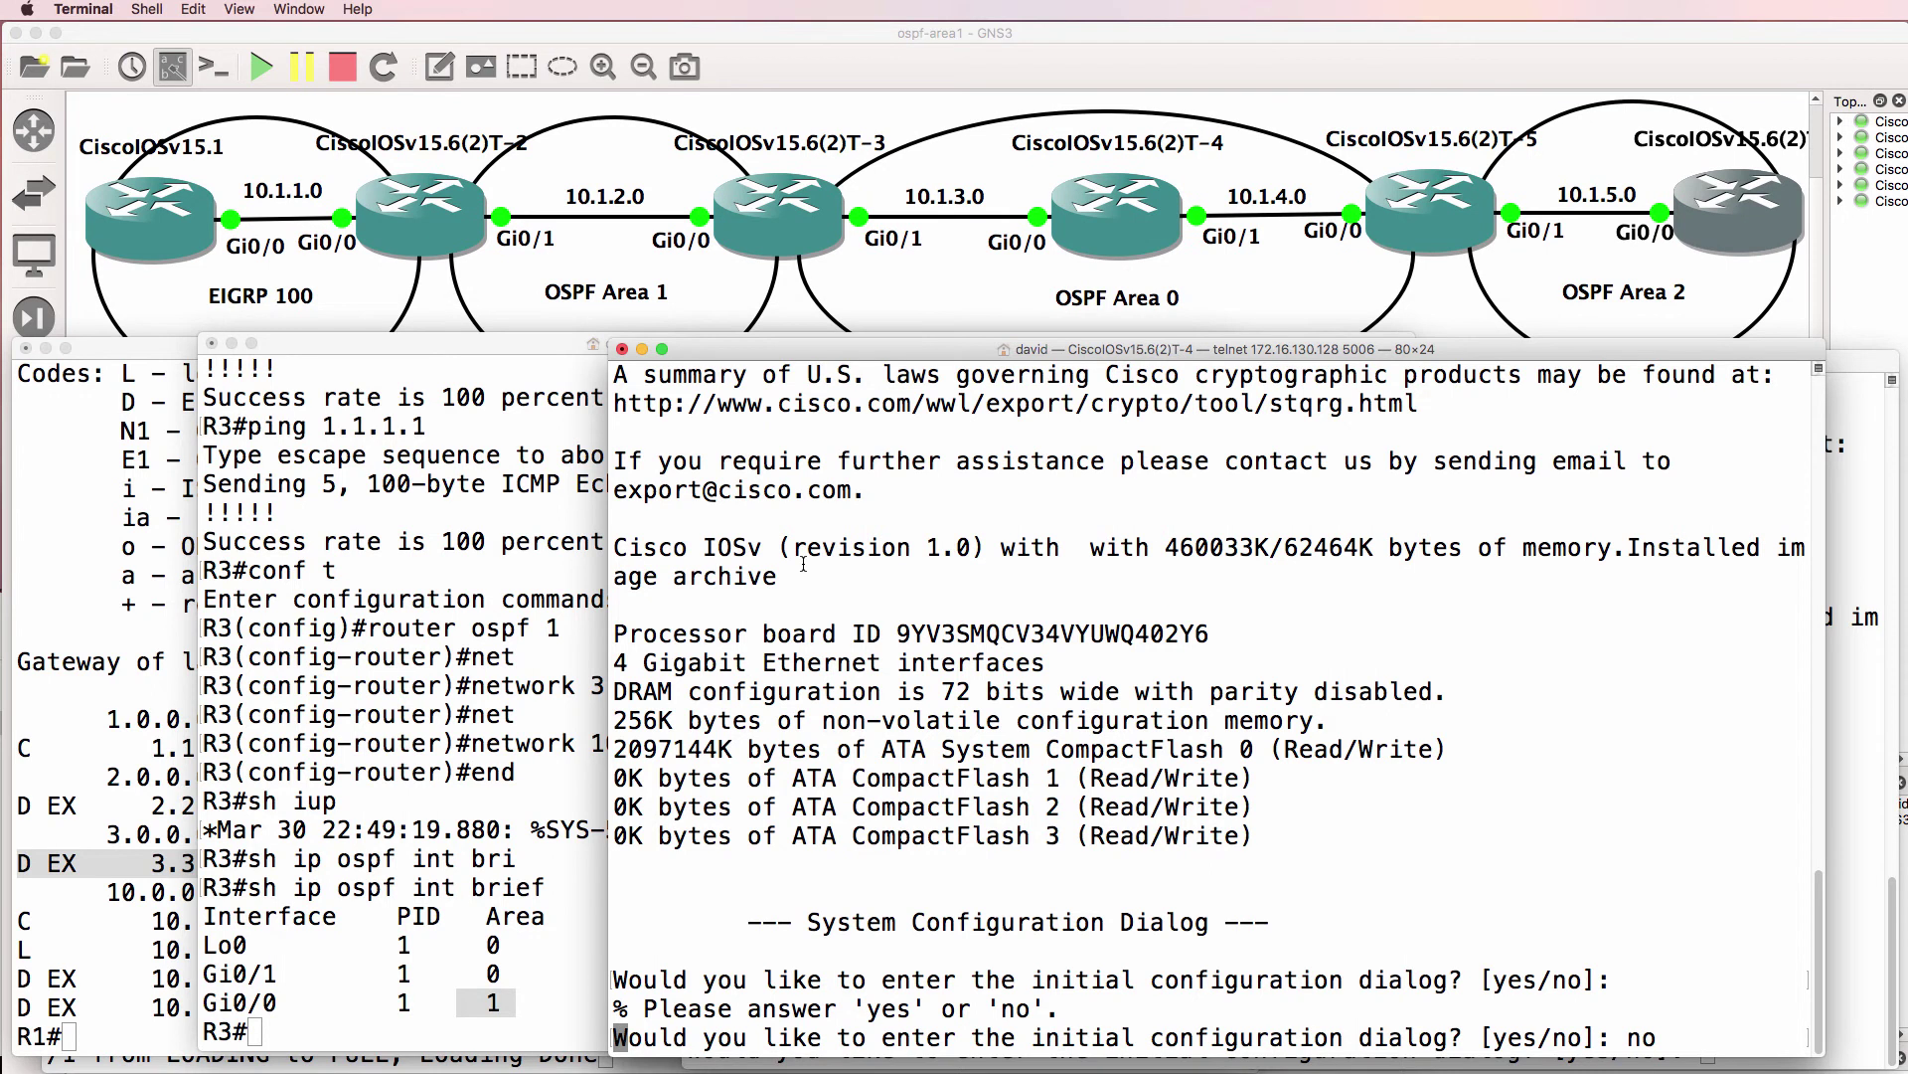
key(Return)
key(Return)
key(Return)
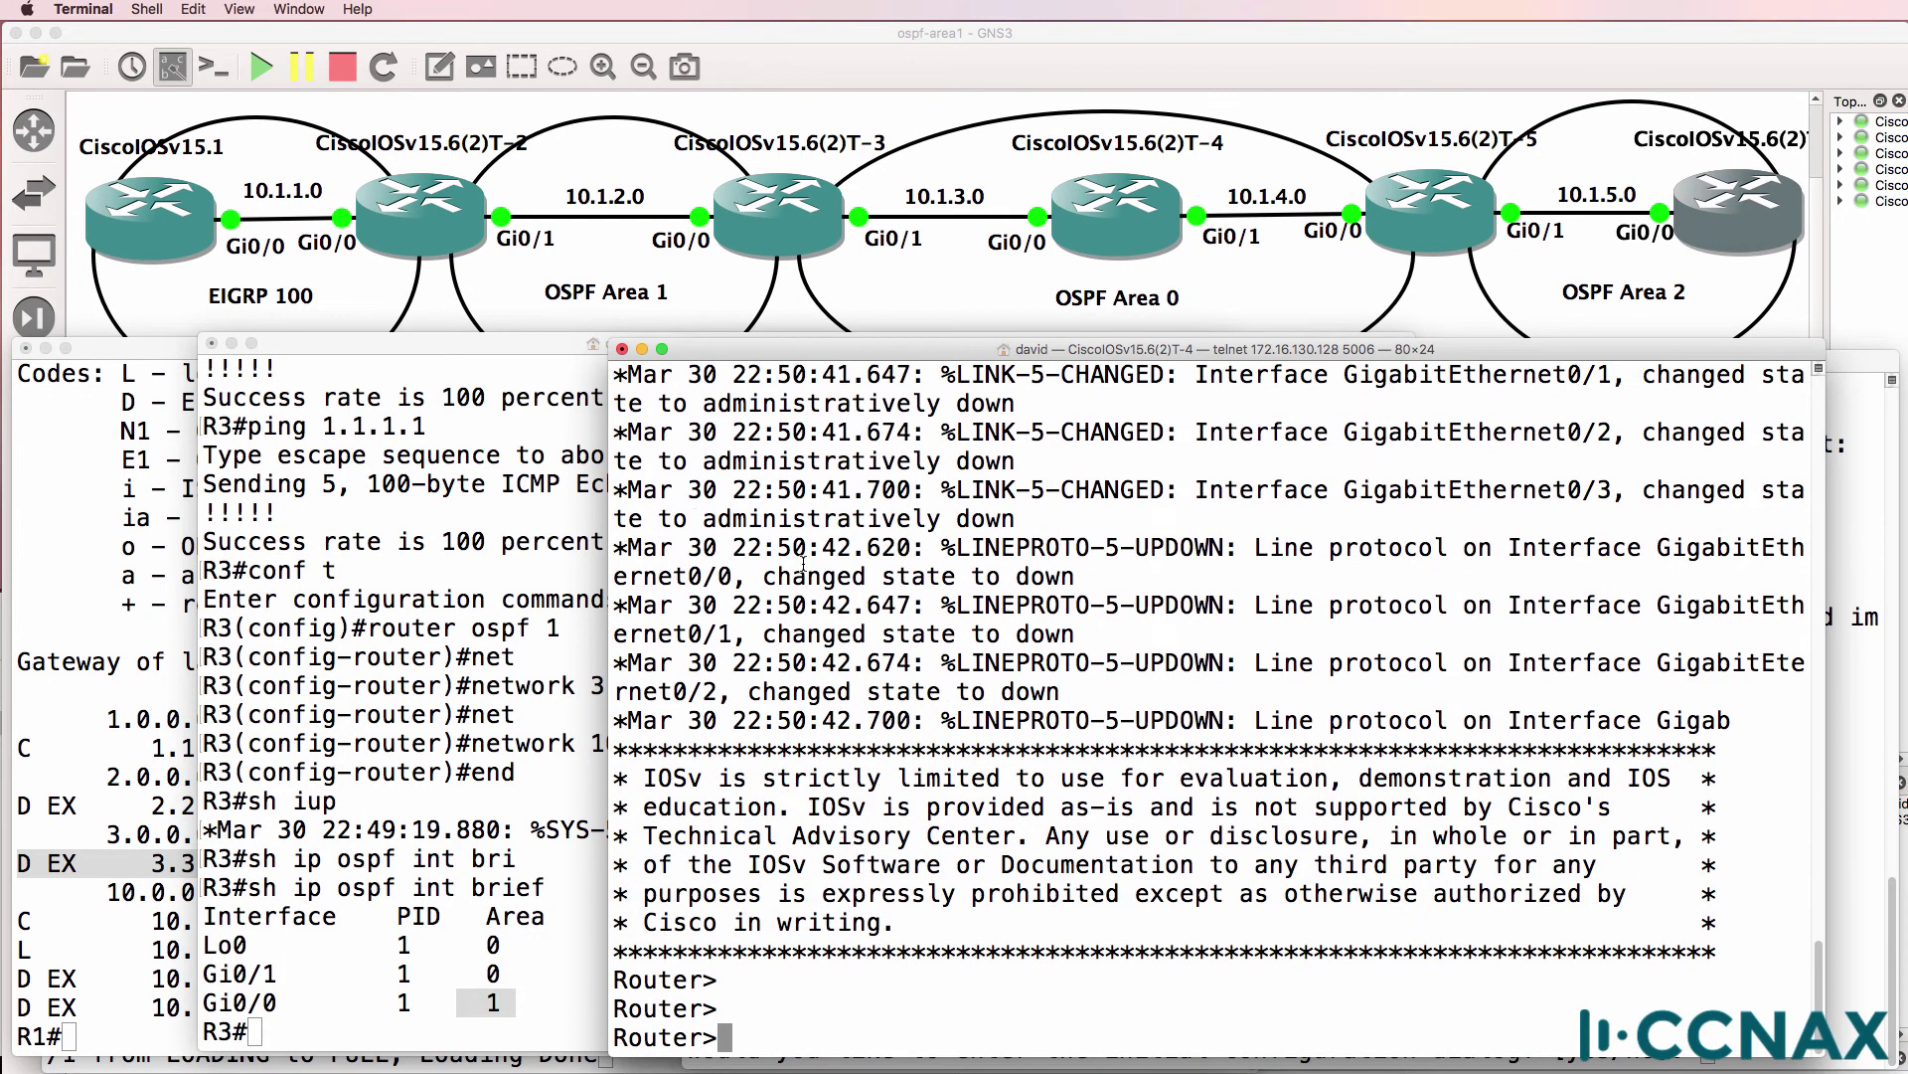
text(en)
key(Return)
text(conf t)
key(Return)
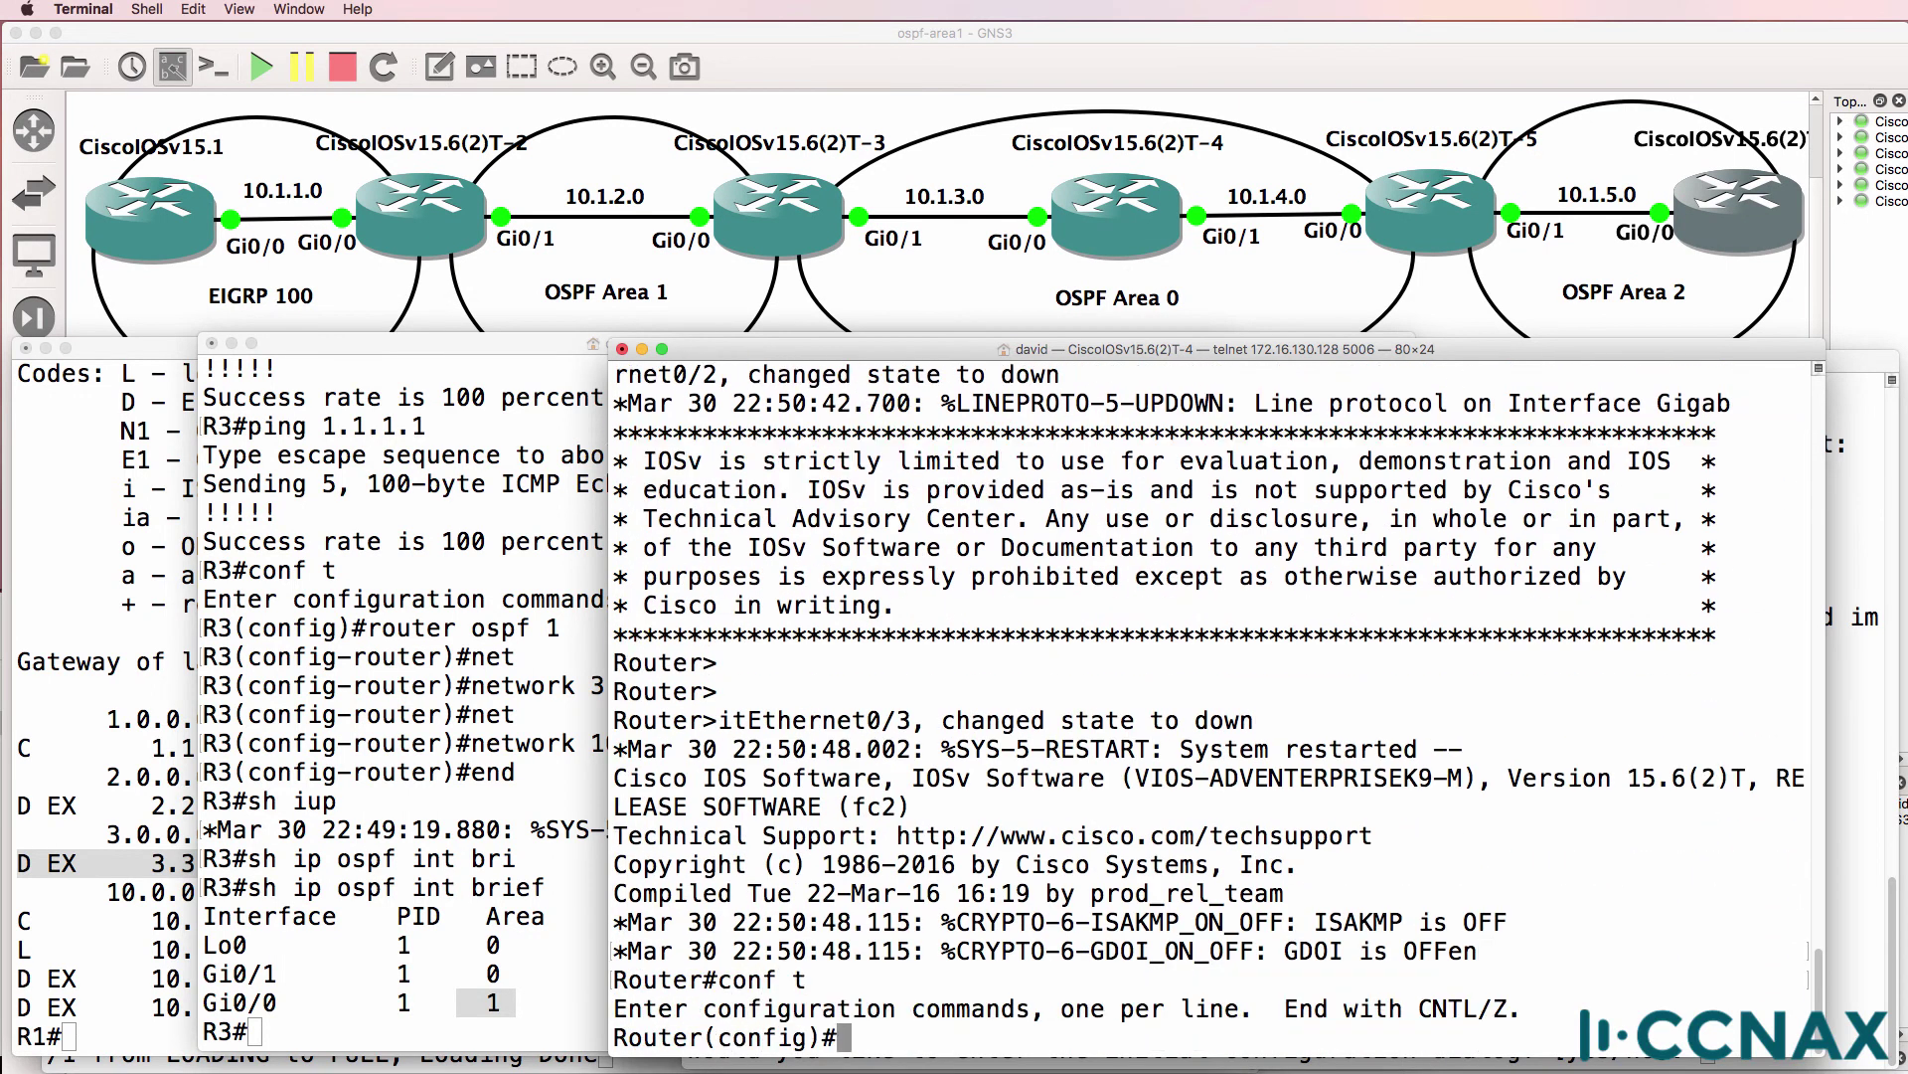
text(host R4)
key(Return)
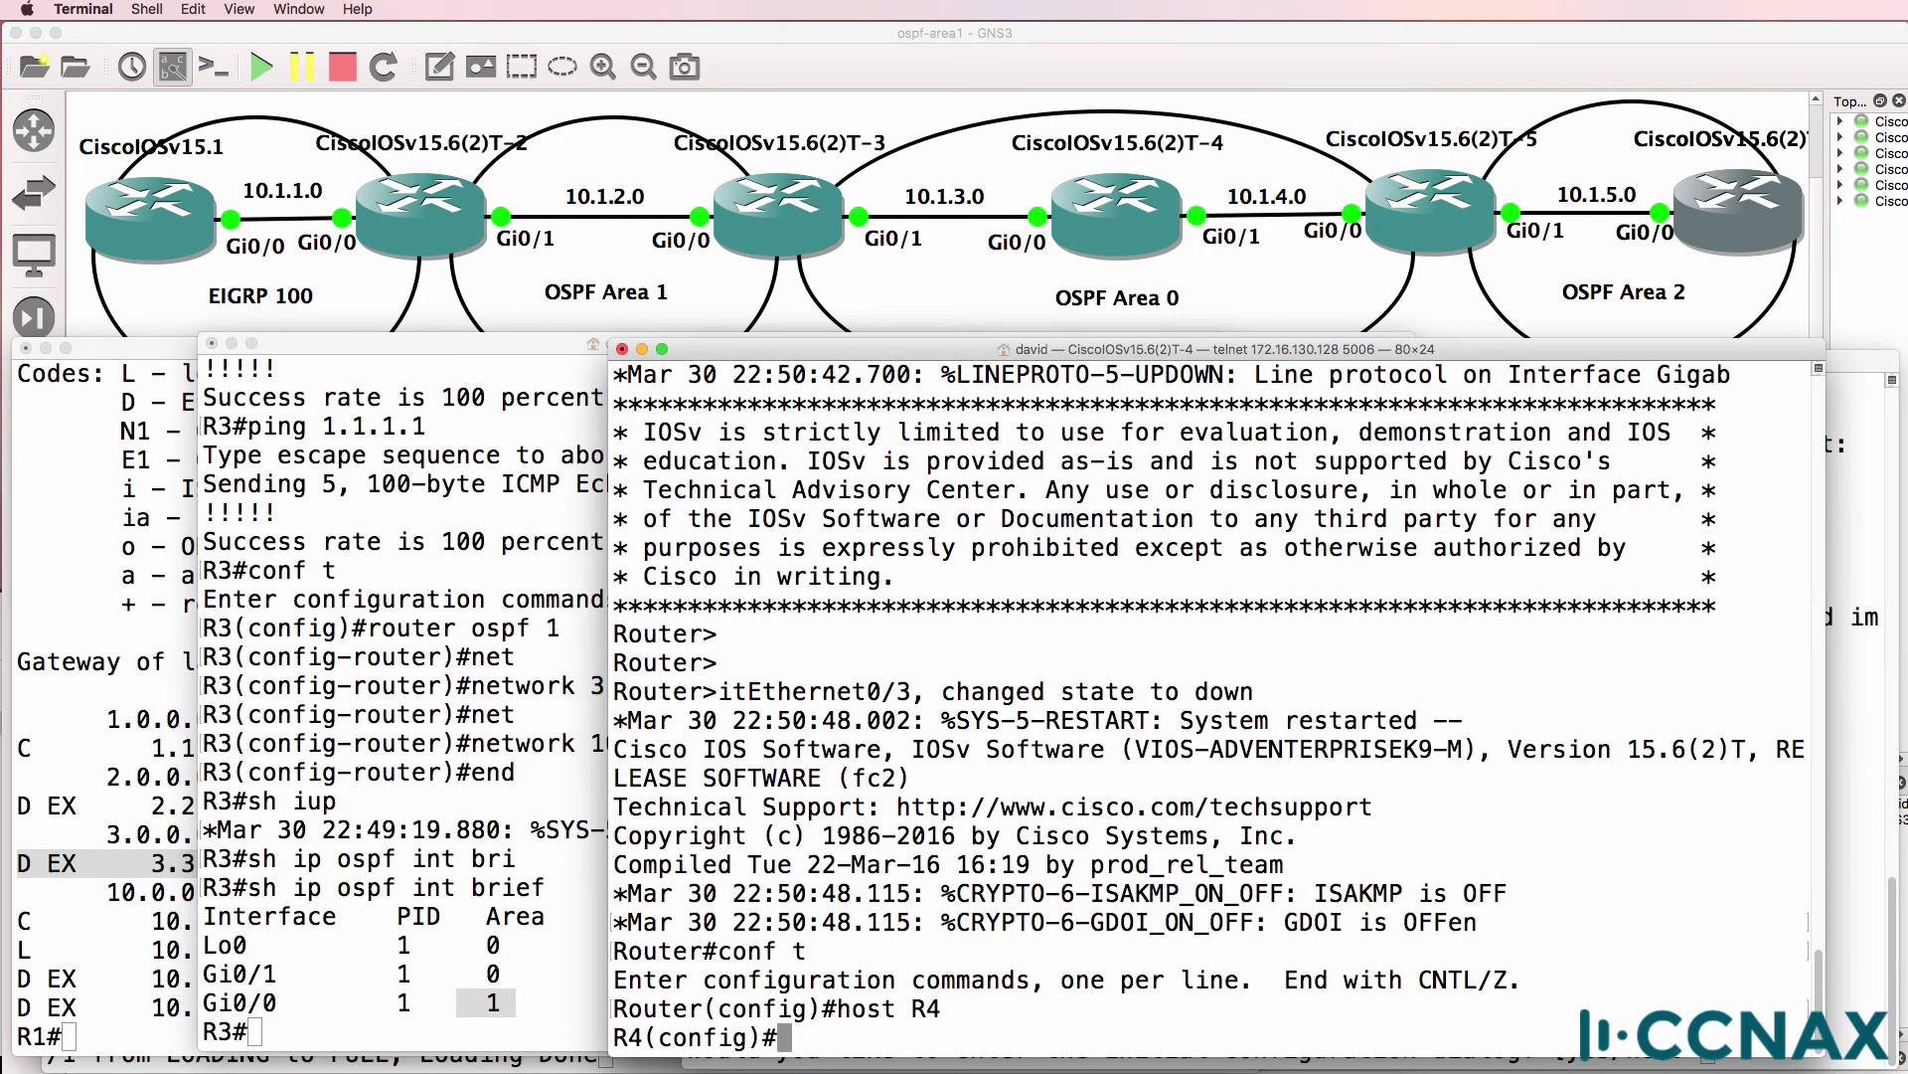
Enable Gi0/0 and assign it 10.1.3.2 255.255.255.0.
text(int g0/0)
key(Return)
text(no shut)
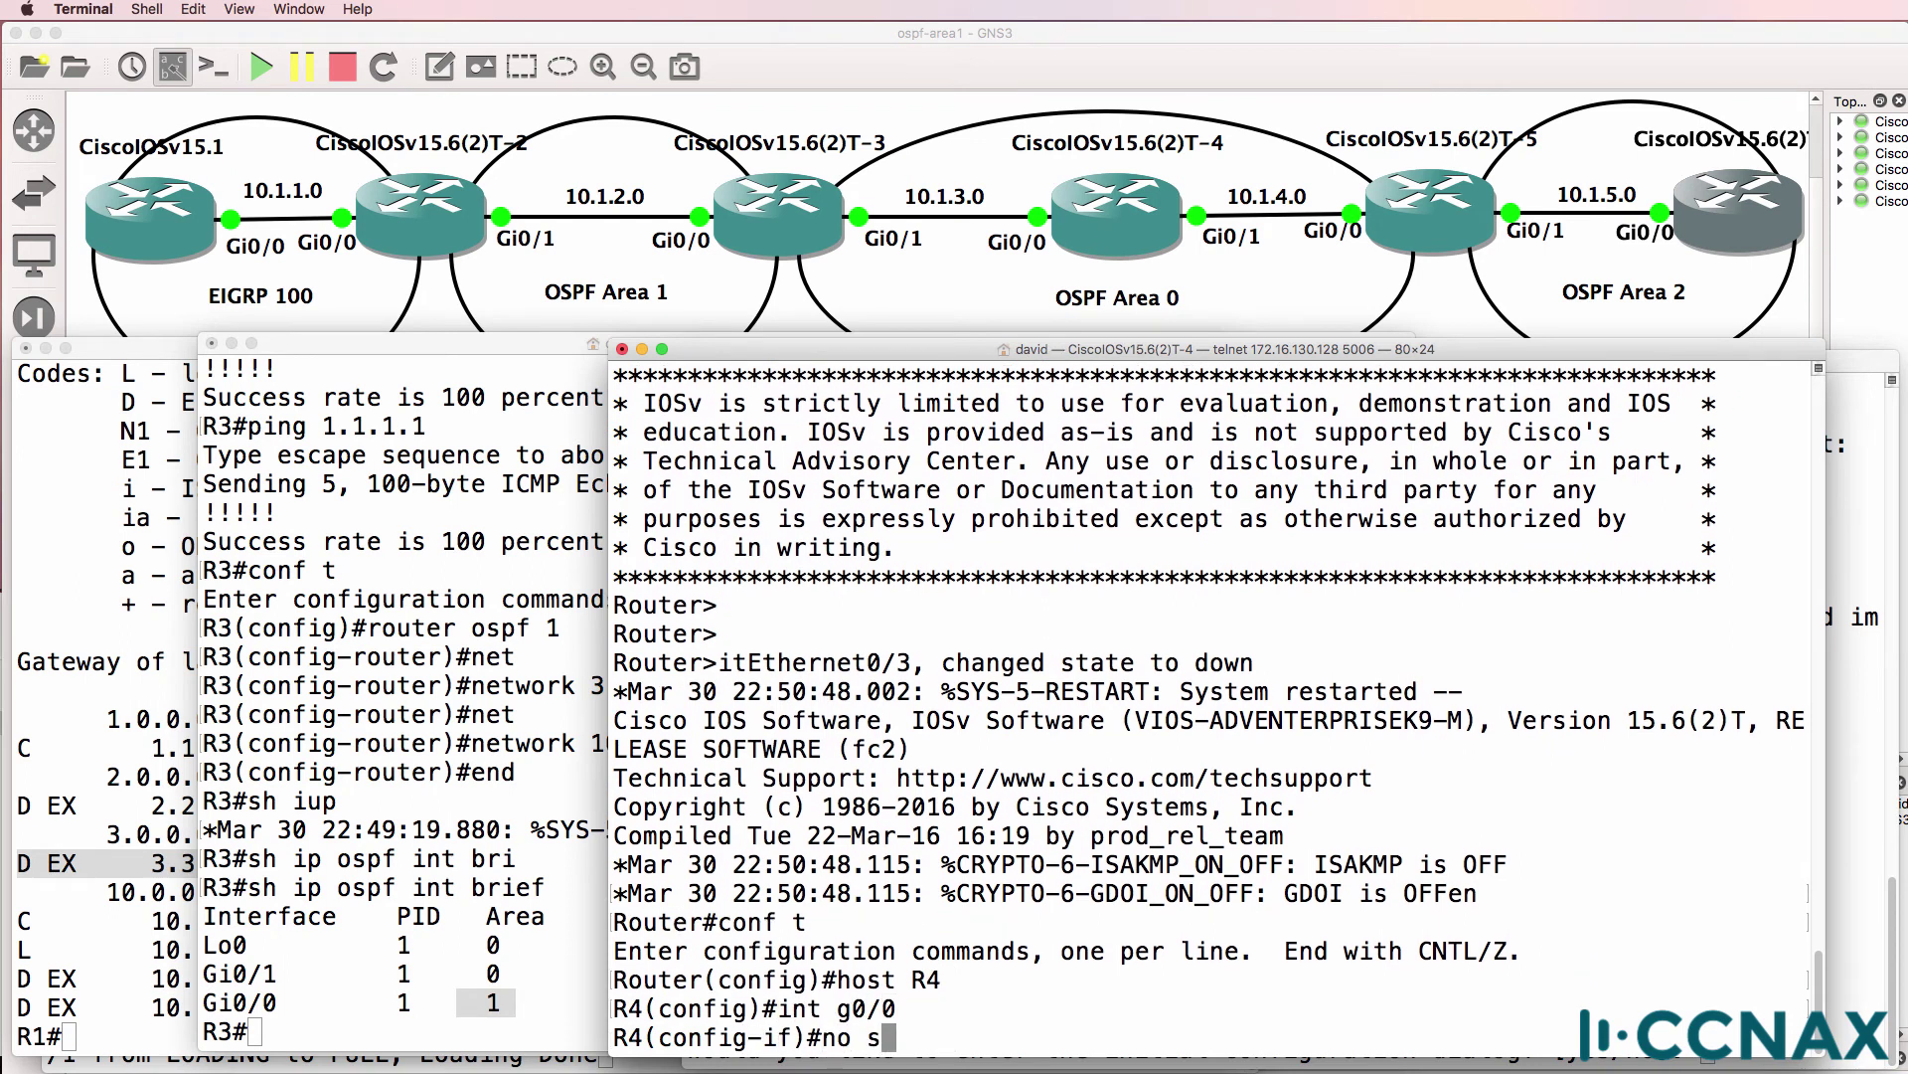
key(Return)
text(ip add)
key(Tab)
text(10.)
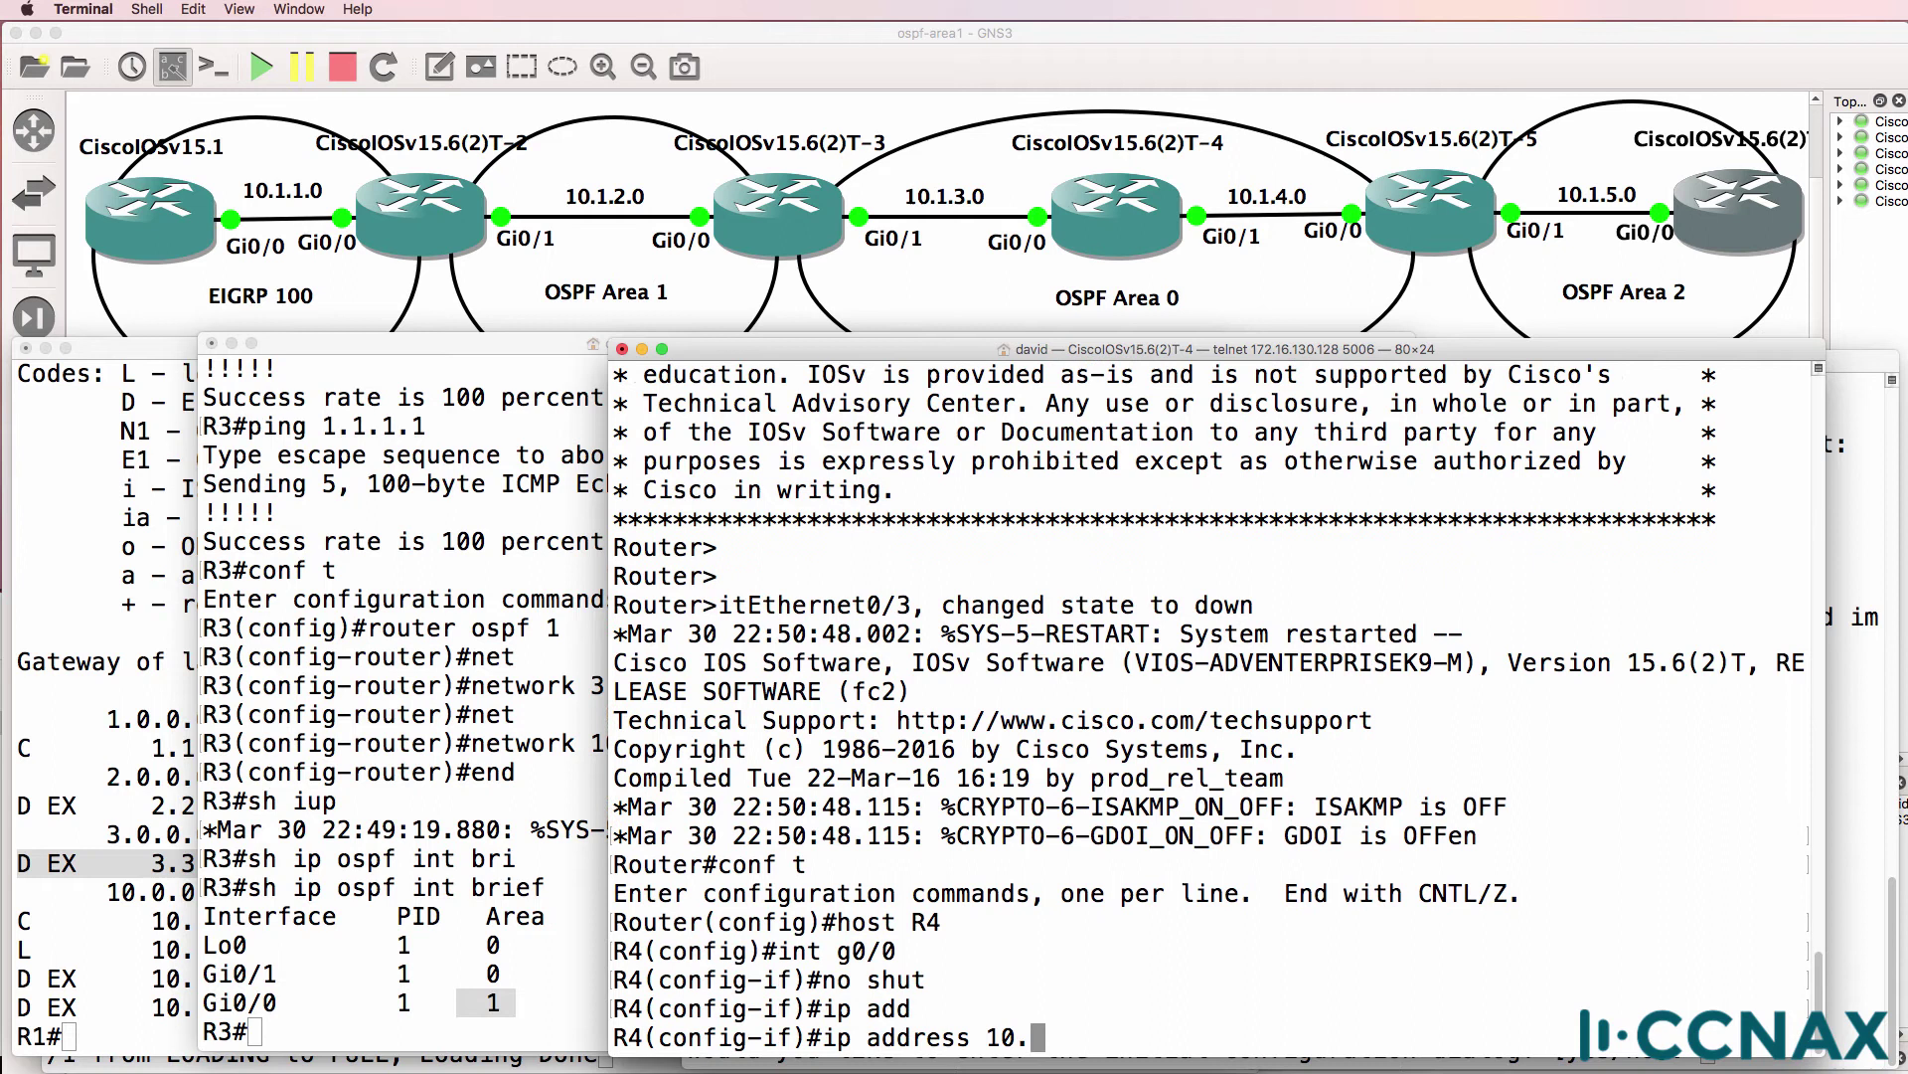
text(1.3.2 255.255.255.0)
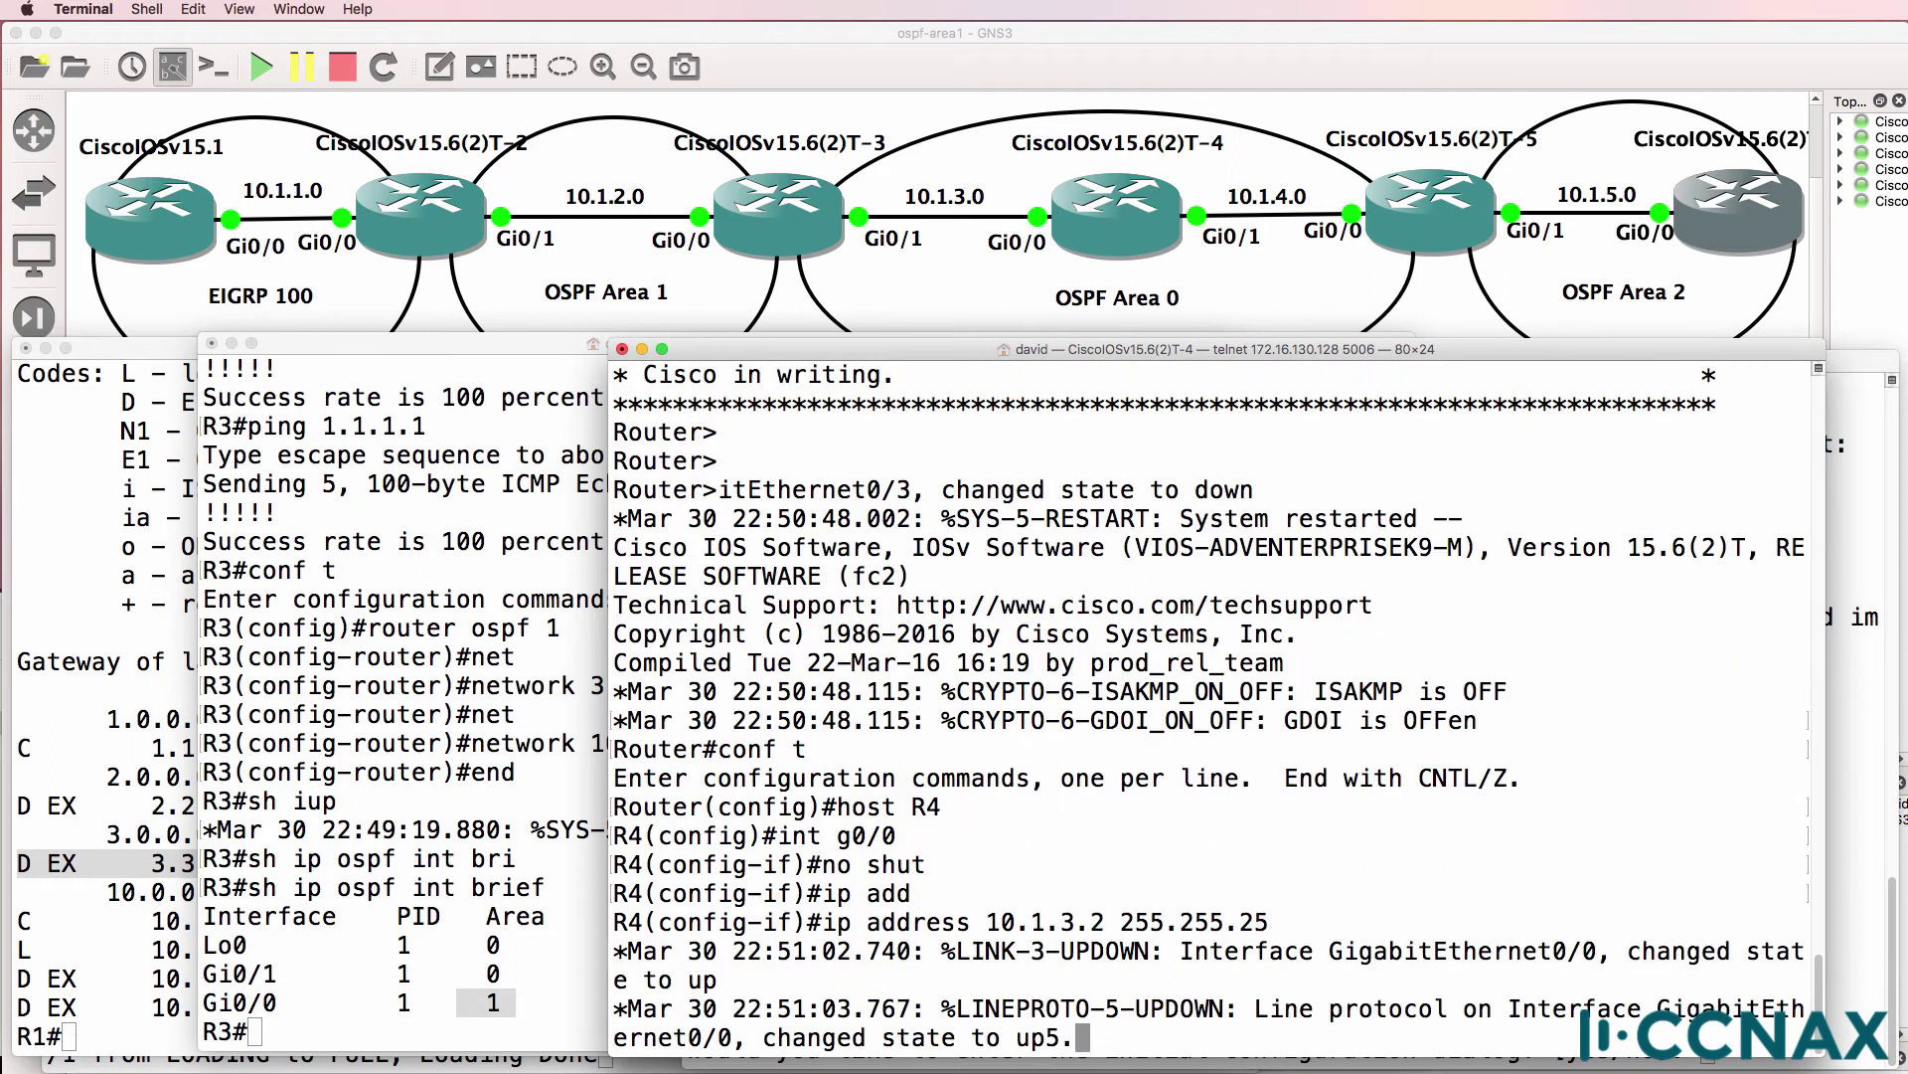
key(Return)
key(Return)
key(Return)
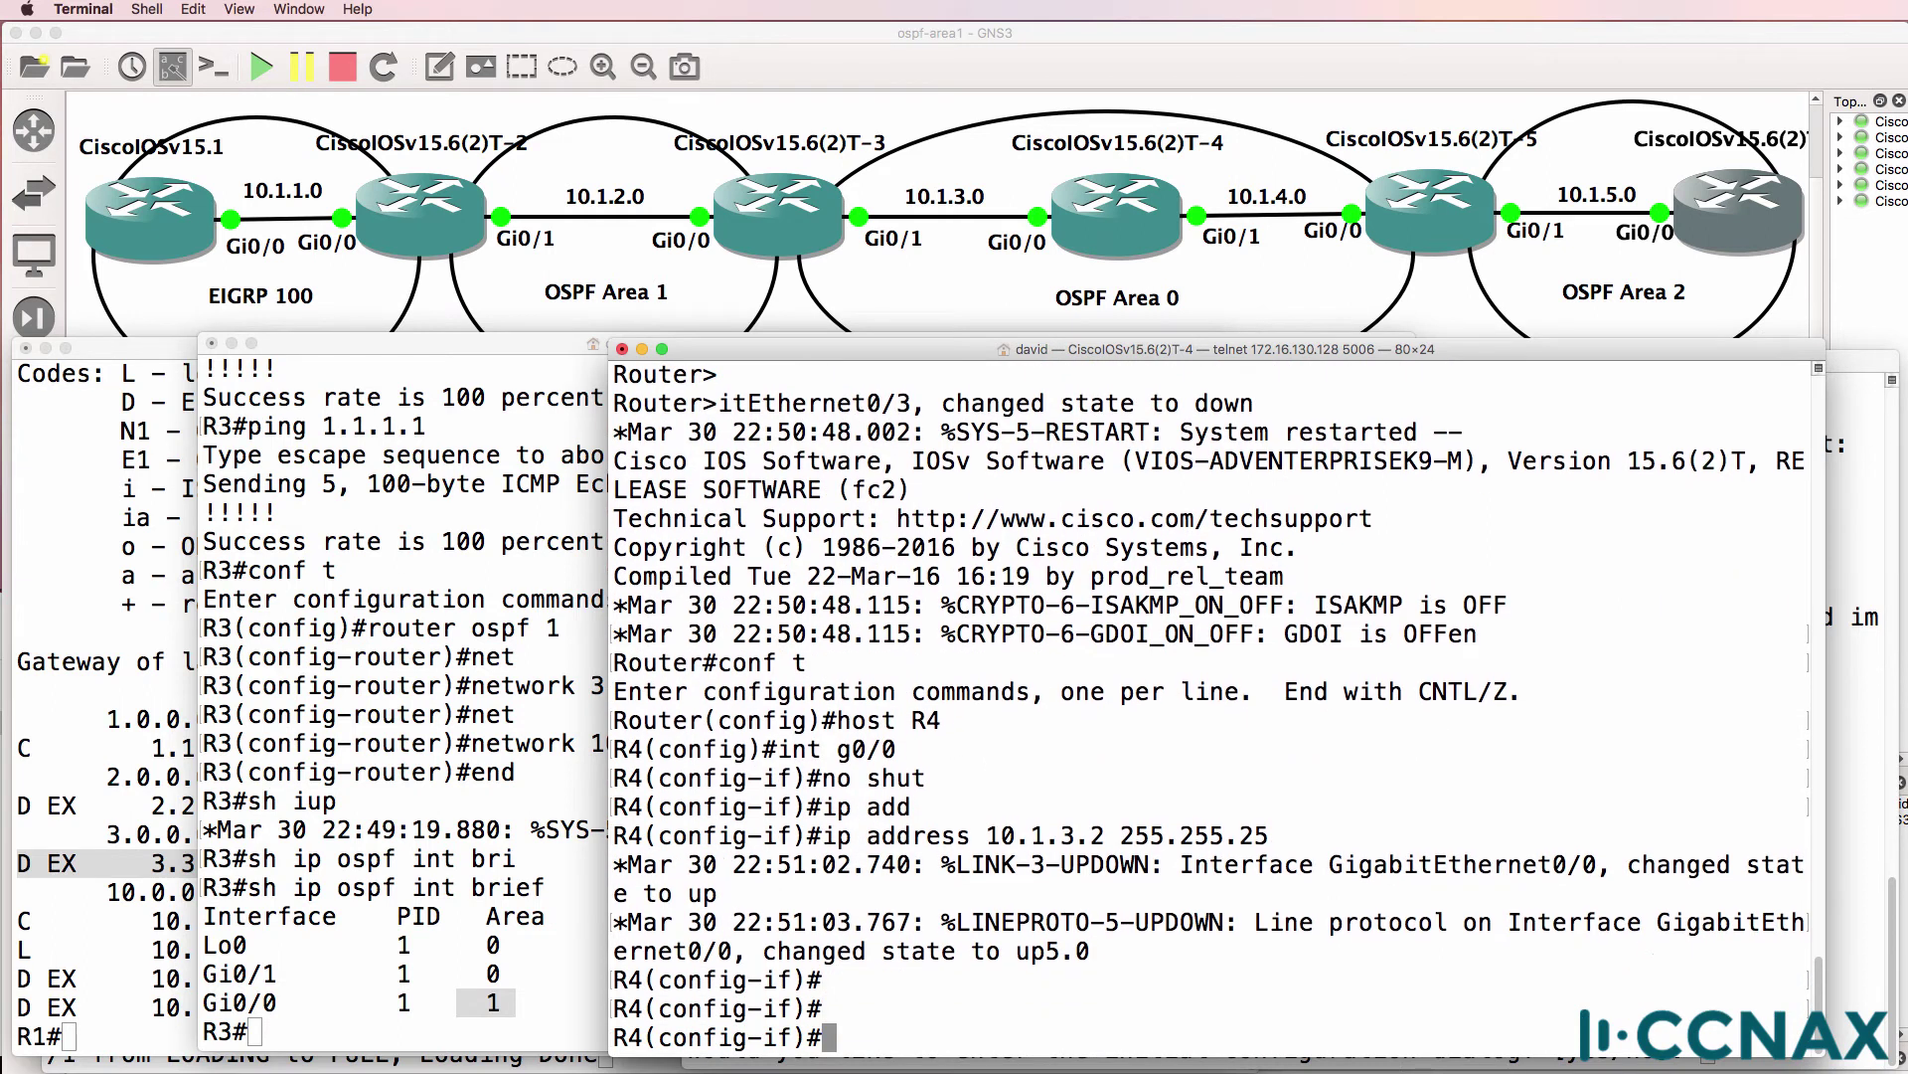
key(Up)
Assign Gi0/1 the address 10.1.4.1 255.255.255.0 and bring it up with no shut.
key(Return)
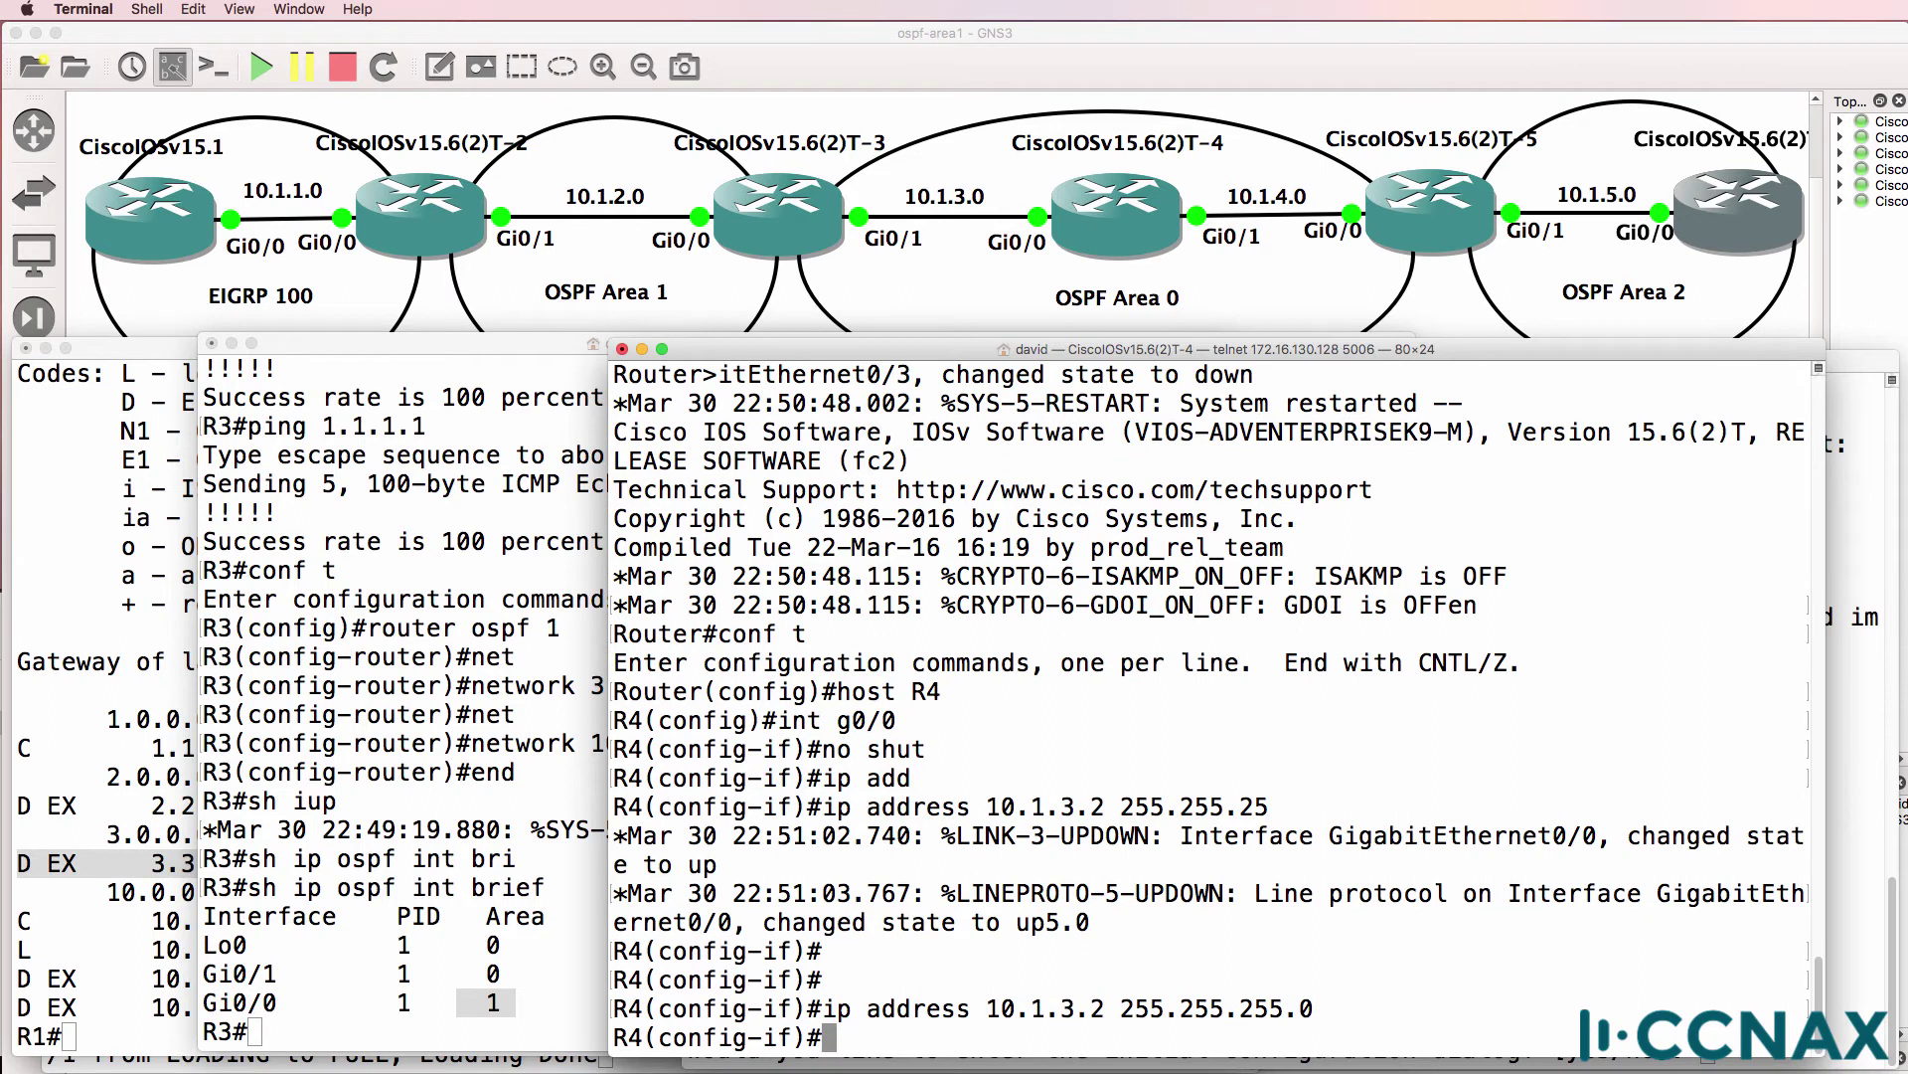
text(int g0/1)
key(Return)
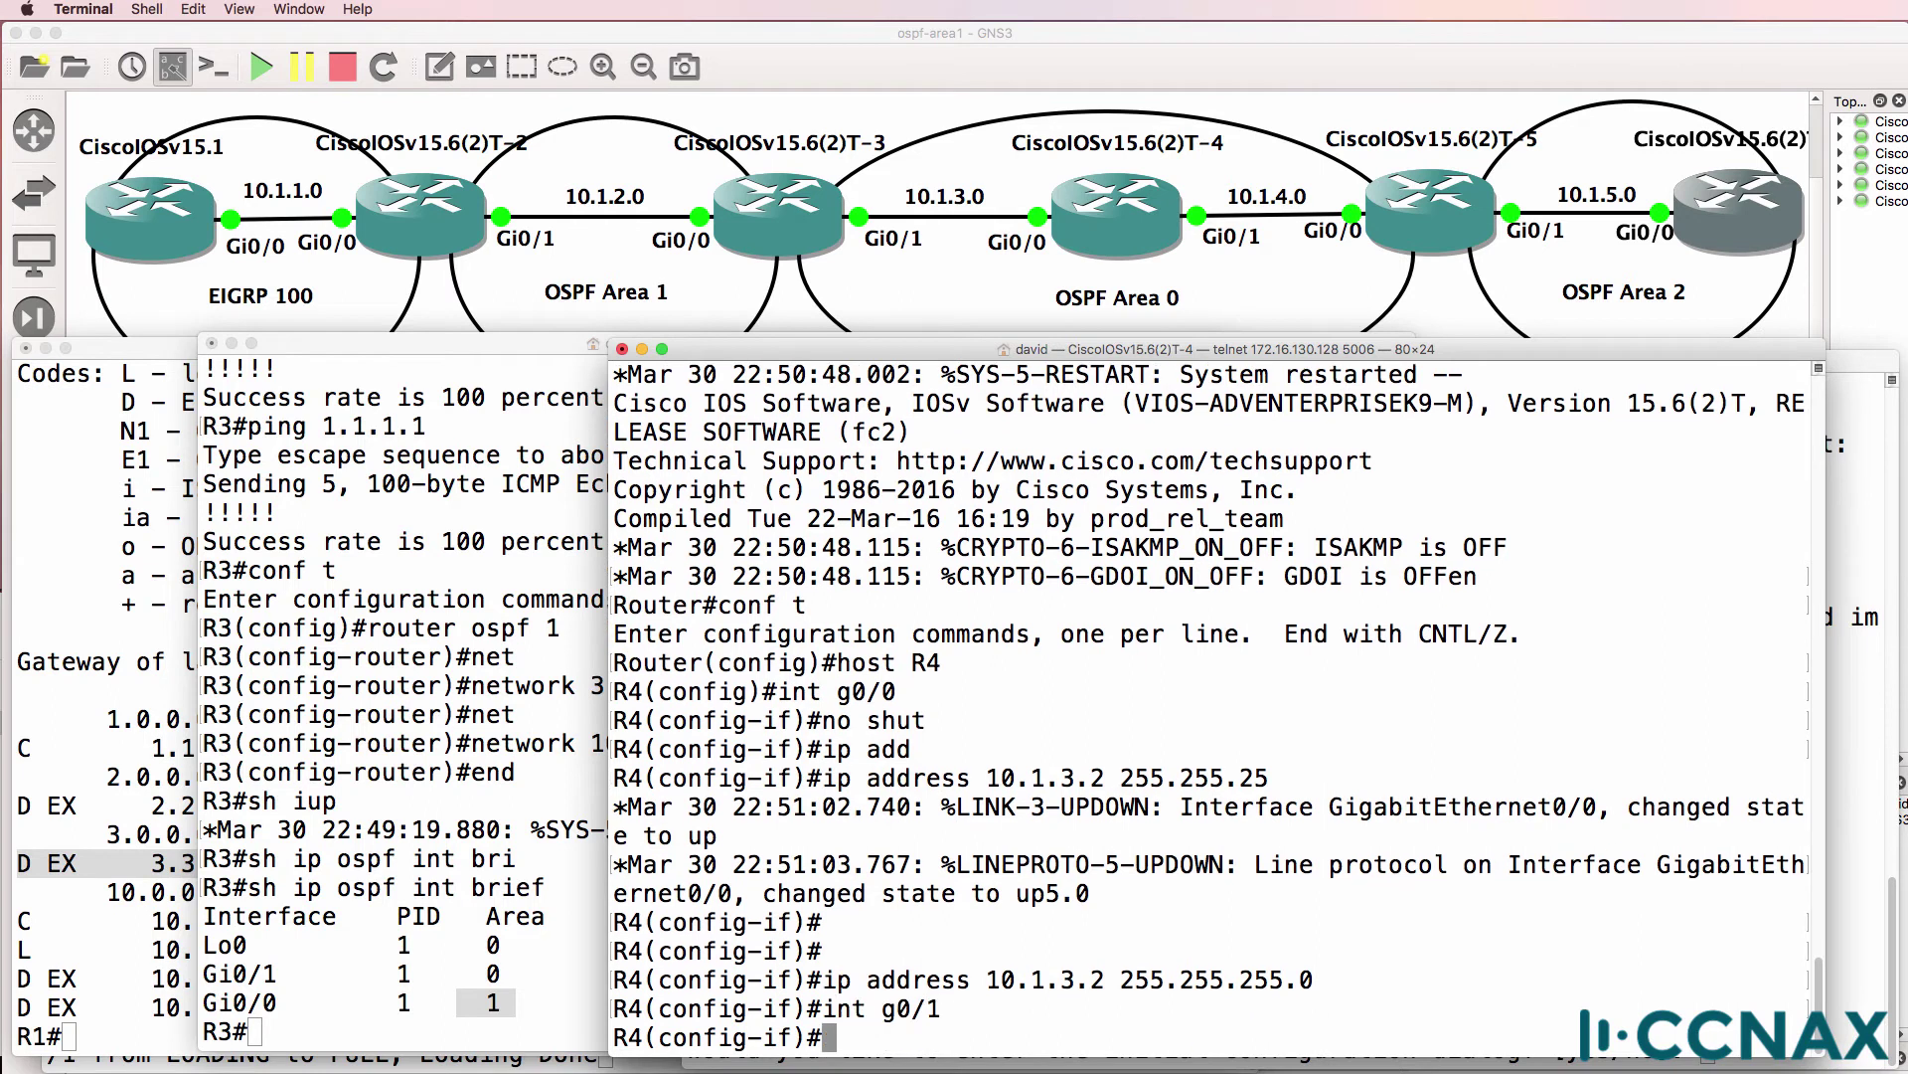
text(ip add)
key(Tab)
text(10.1.)
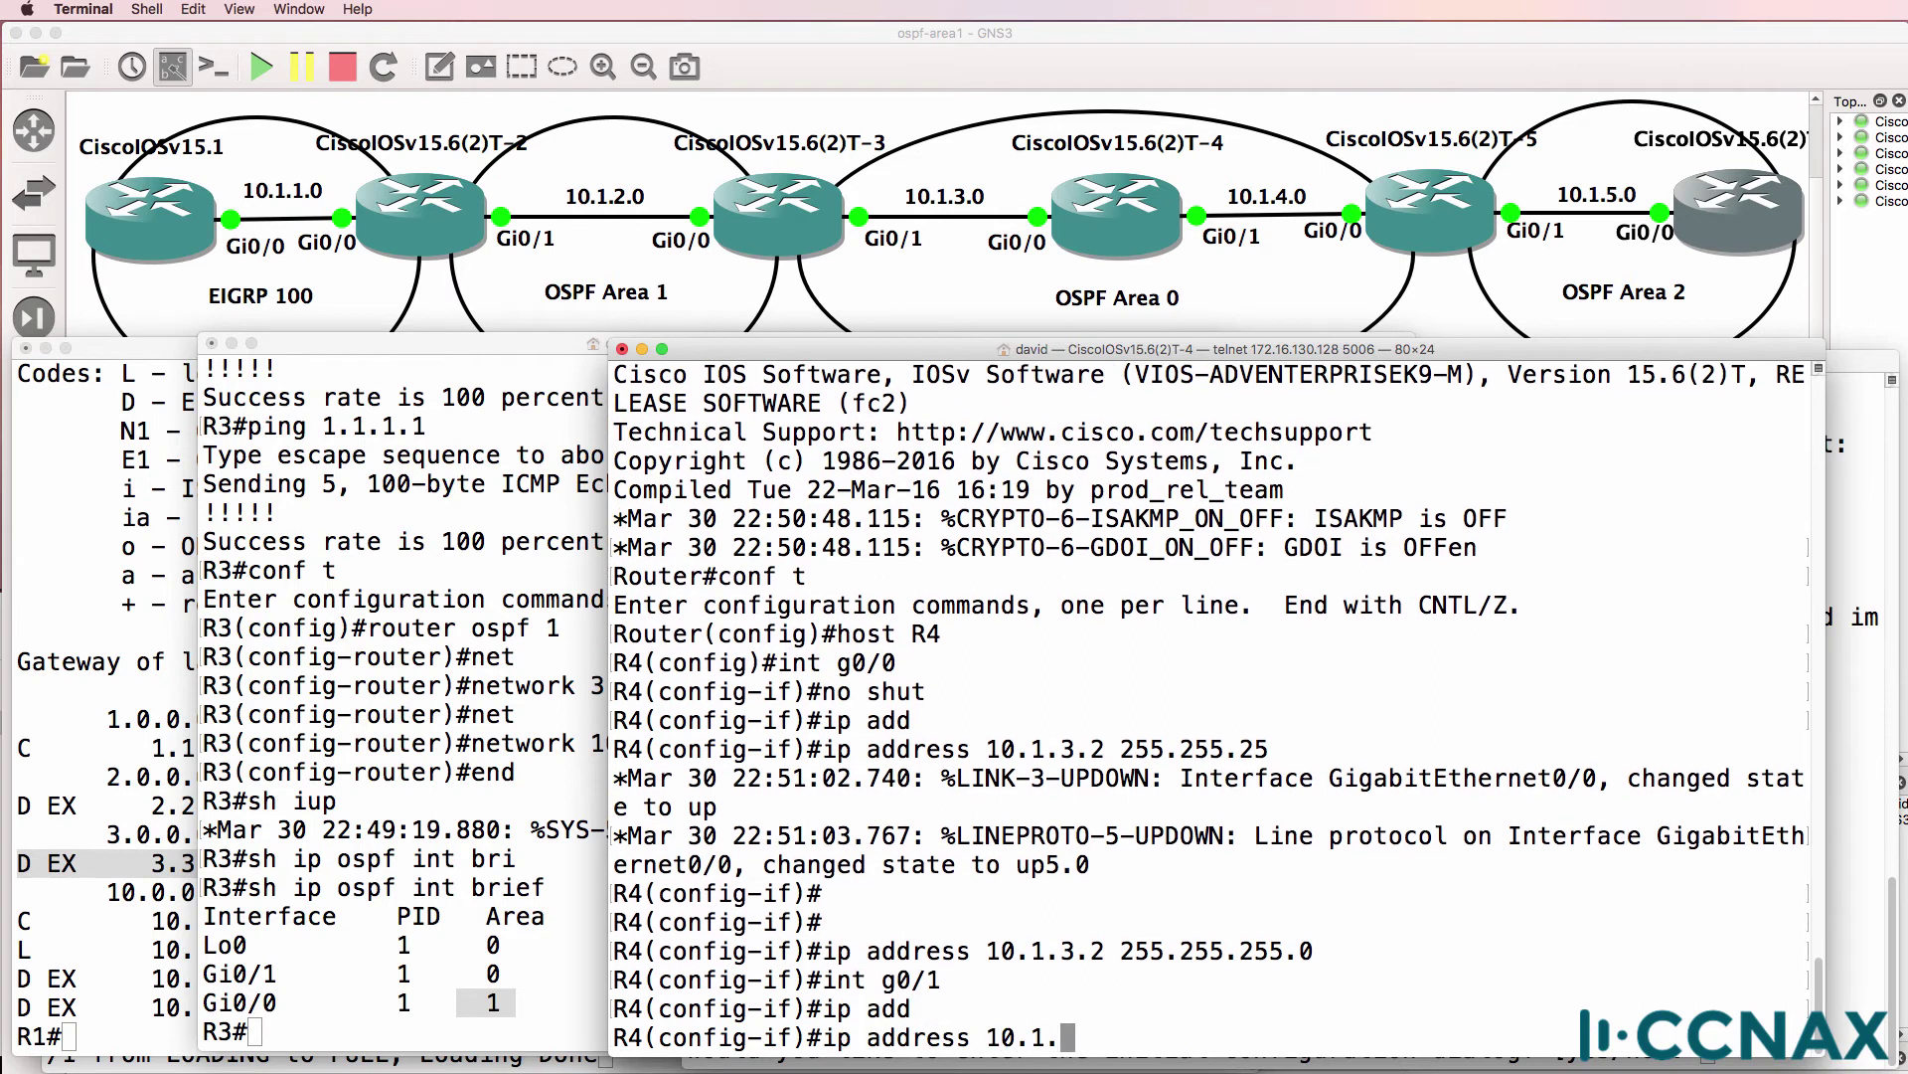
text(4.1 255.255.255.0)
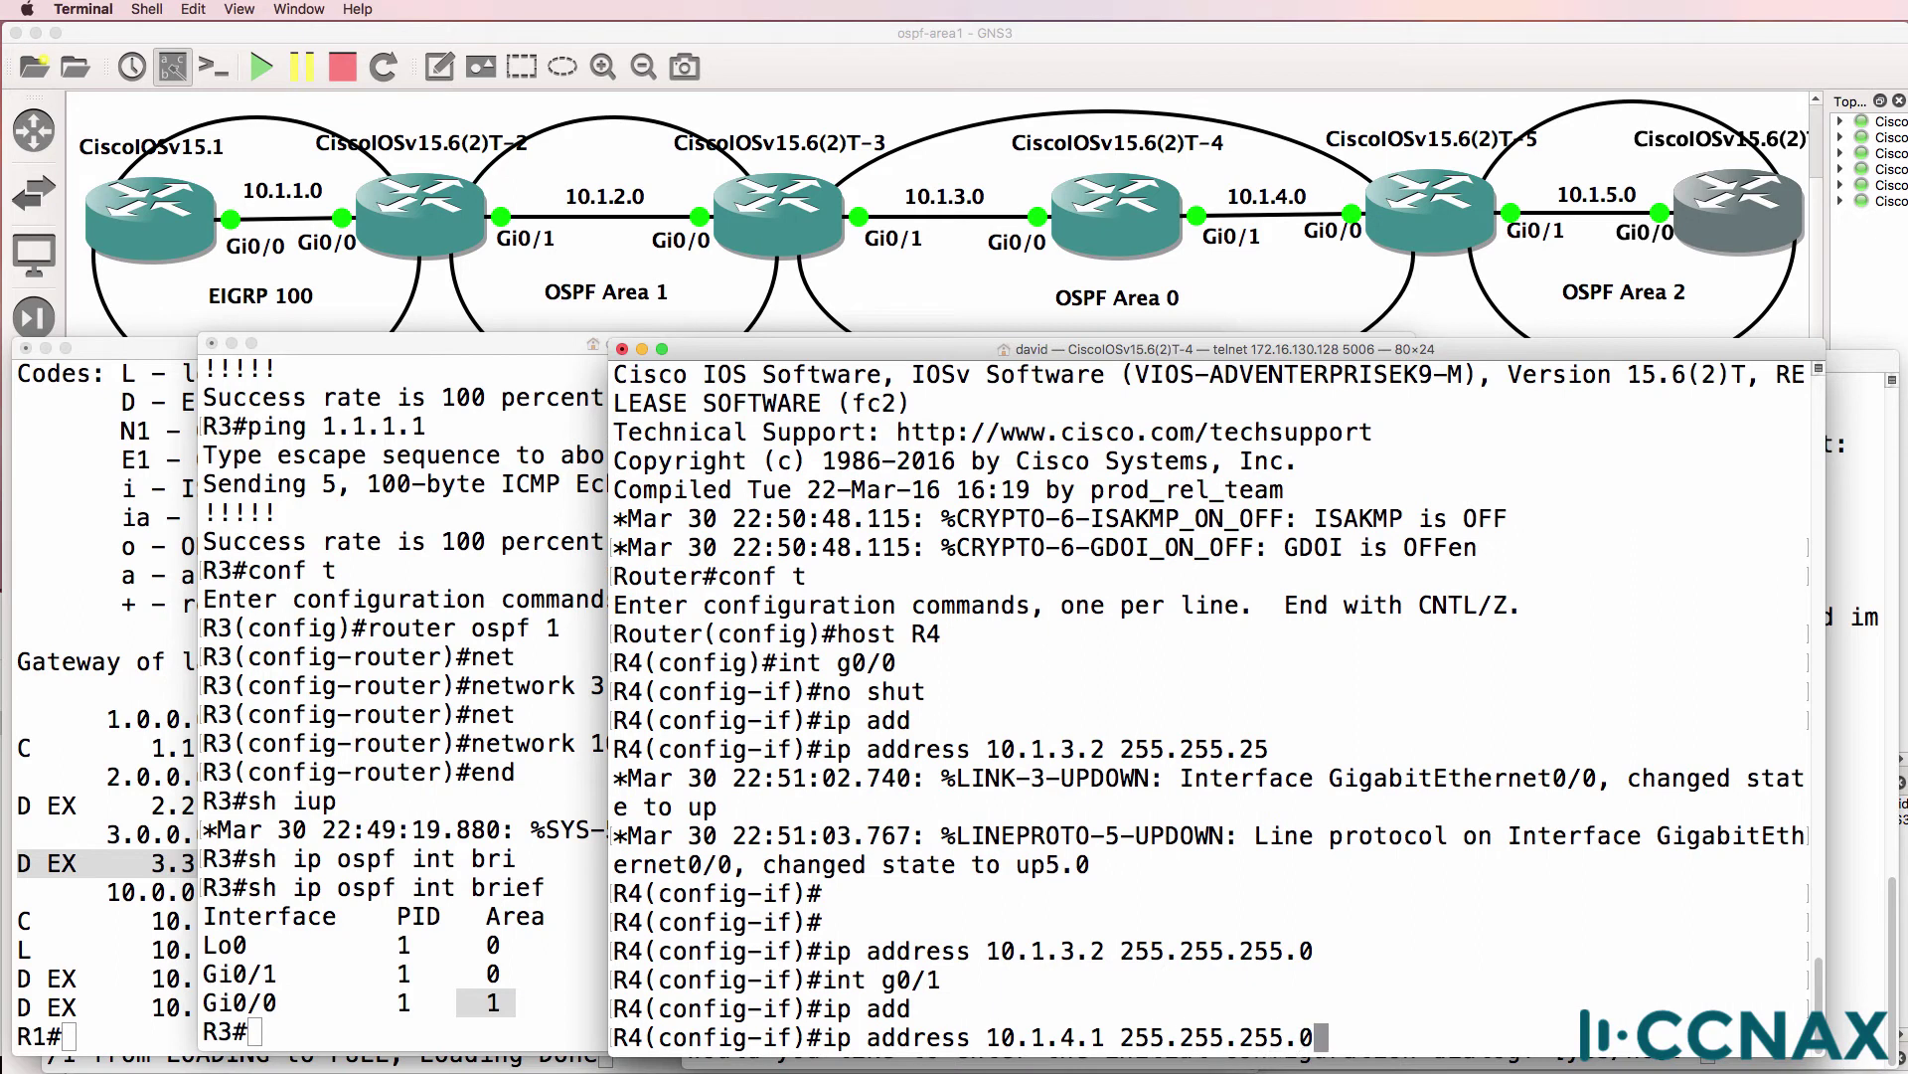
key(Return)
text(no shut)
key(Return)
Create Loopback 0 with address 4.4.4.4 255.255.255.255.
text(int lo)
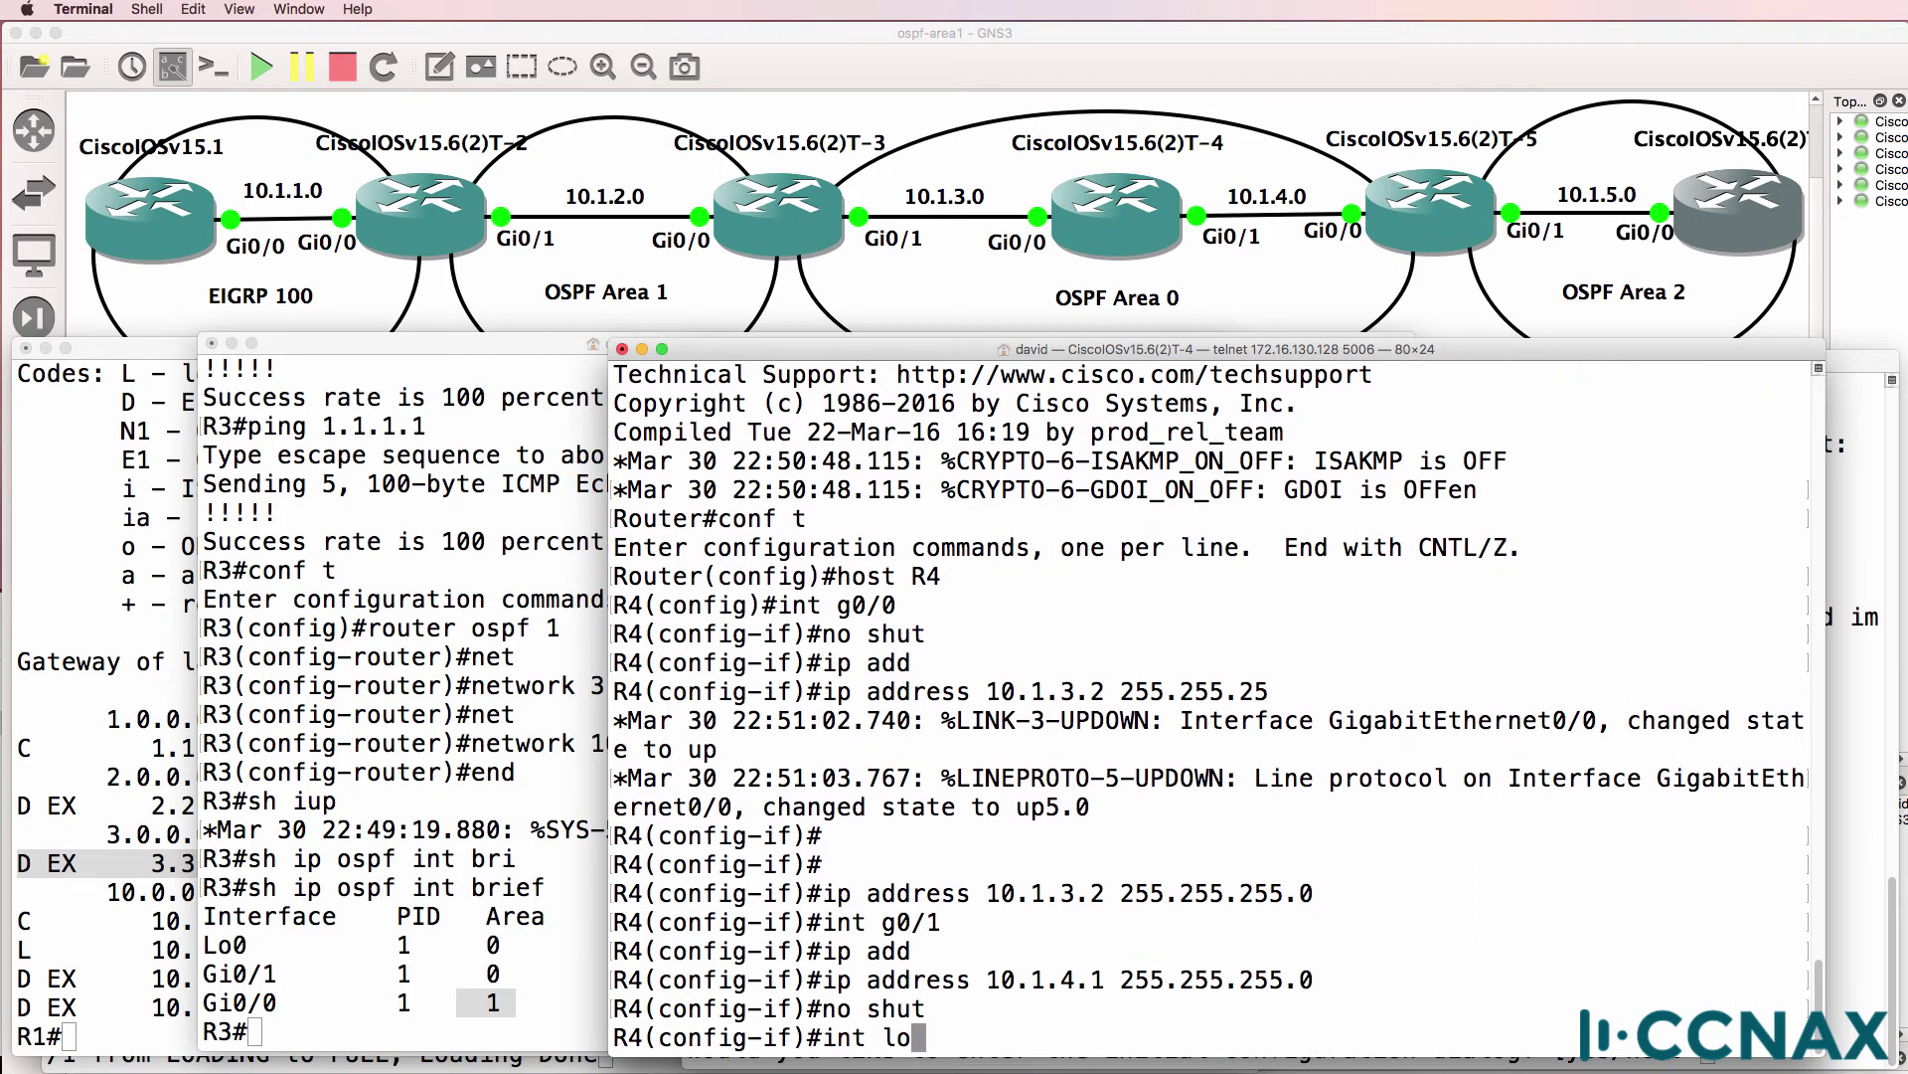
text(op 0)
key(Return)
text(ip add)
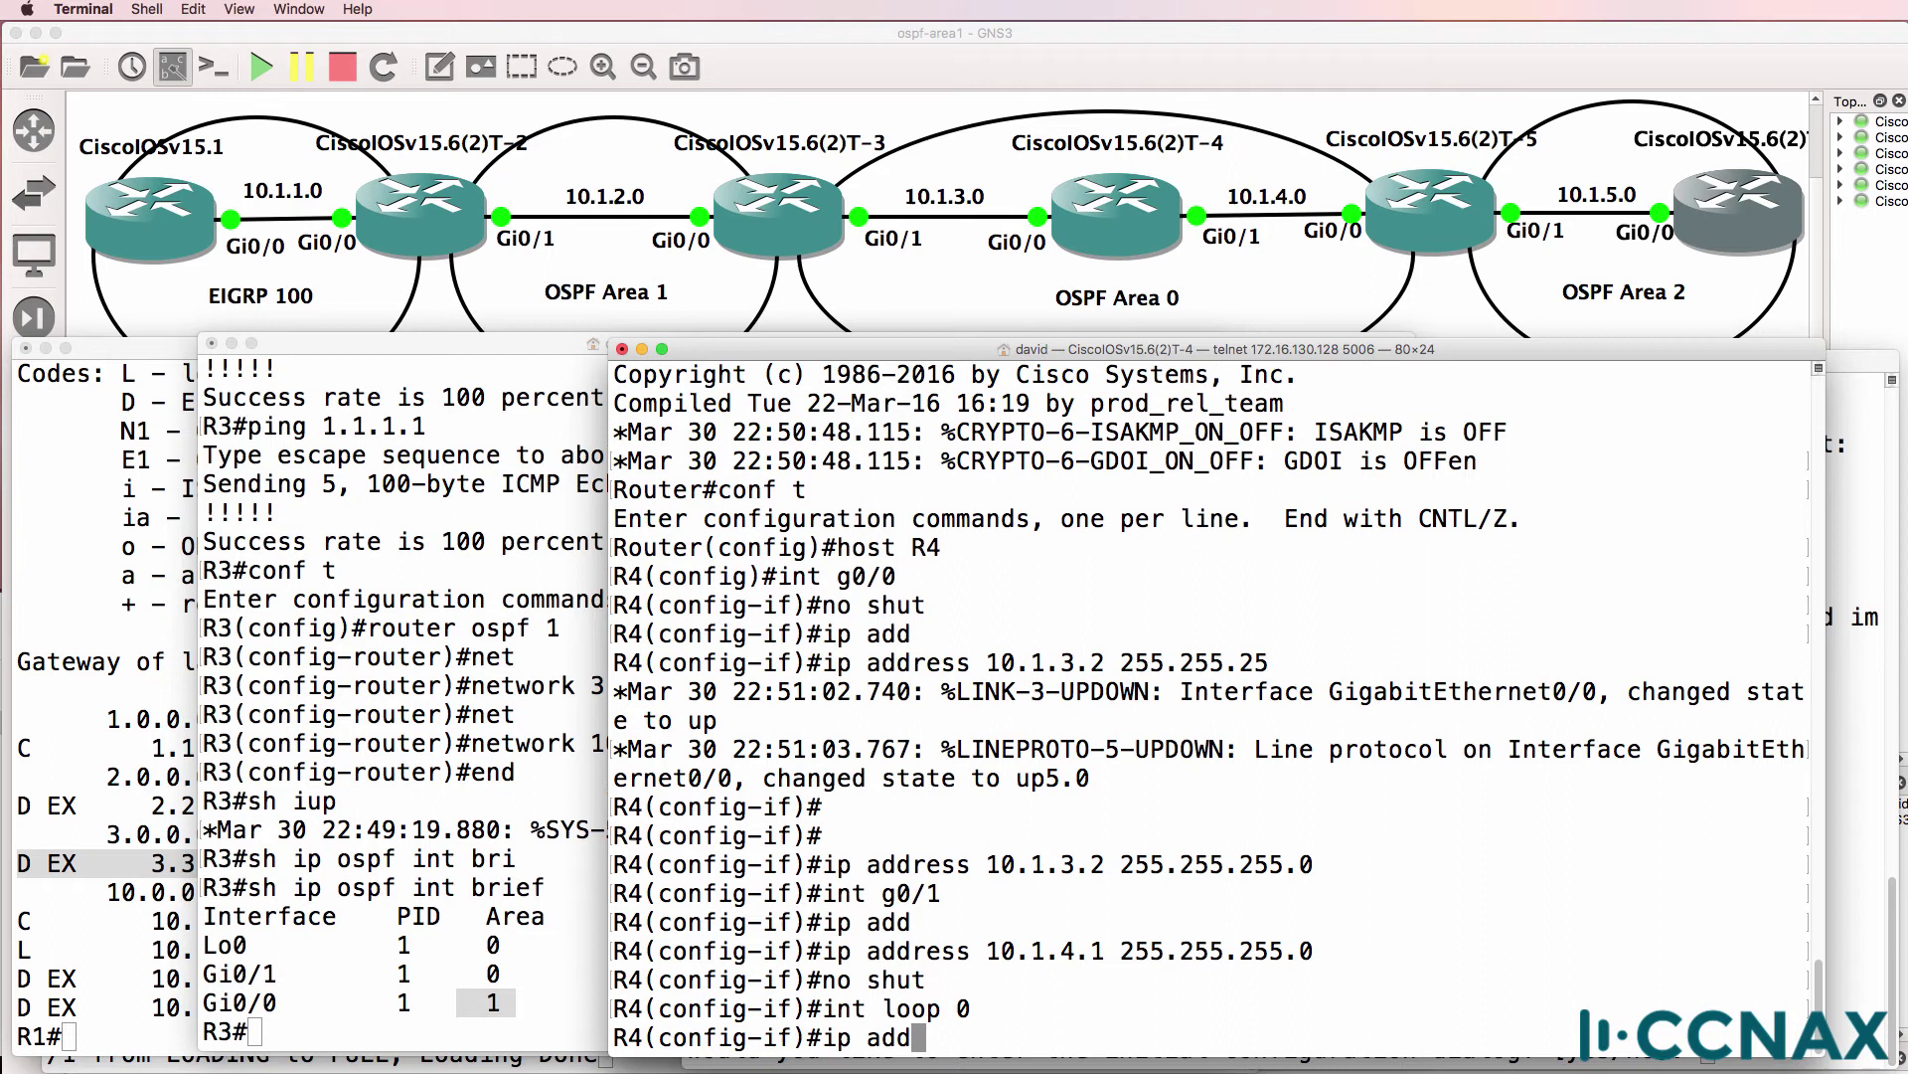
key(Tab)
text(4.4.4.4 )
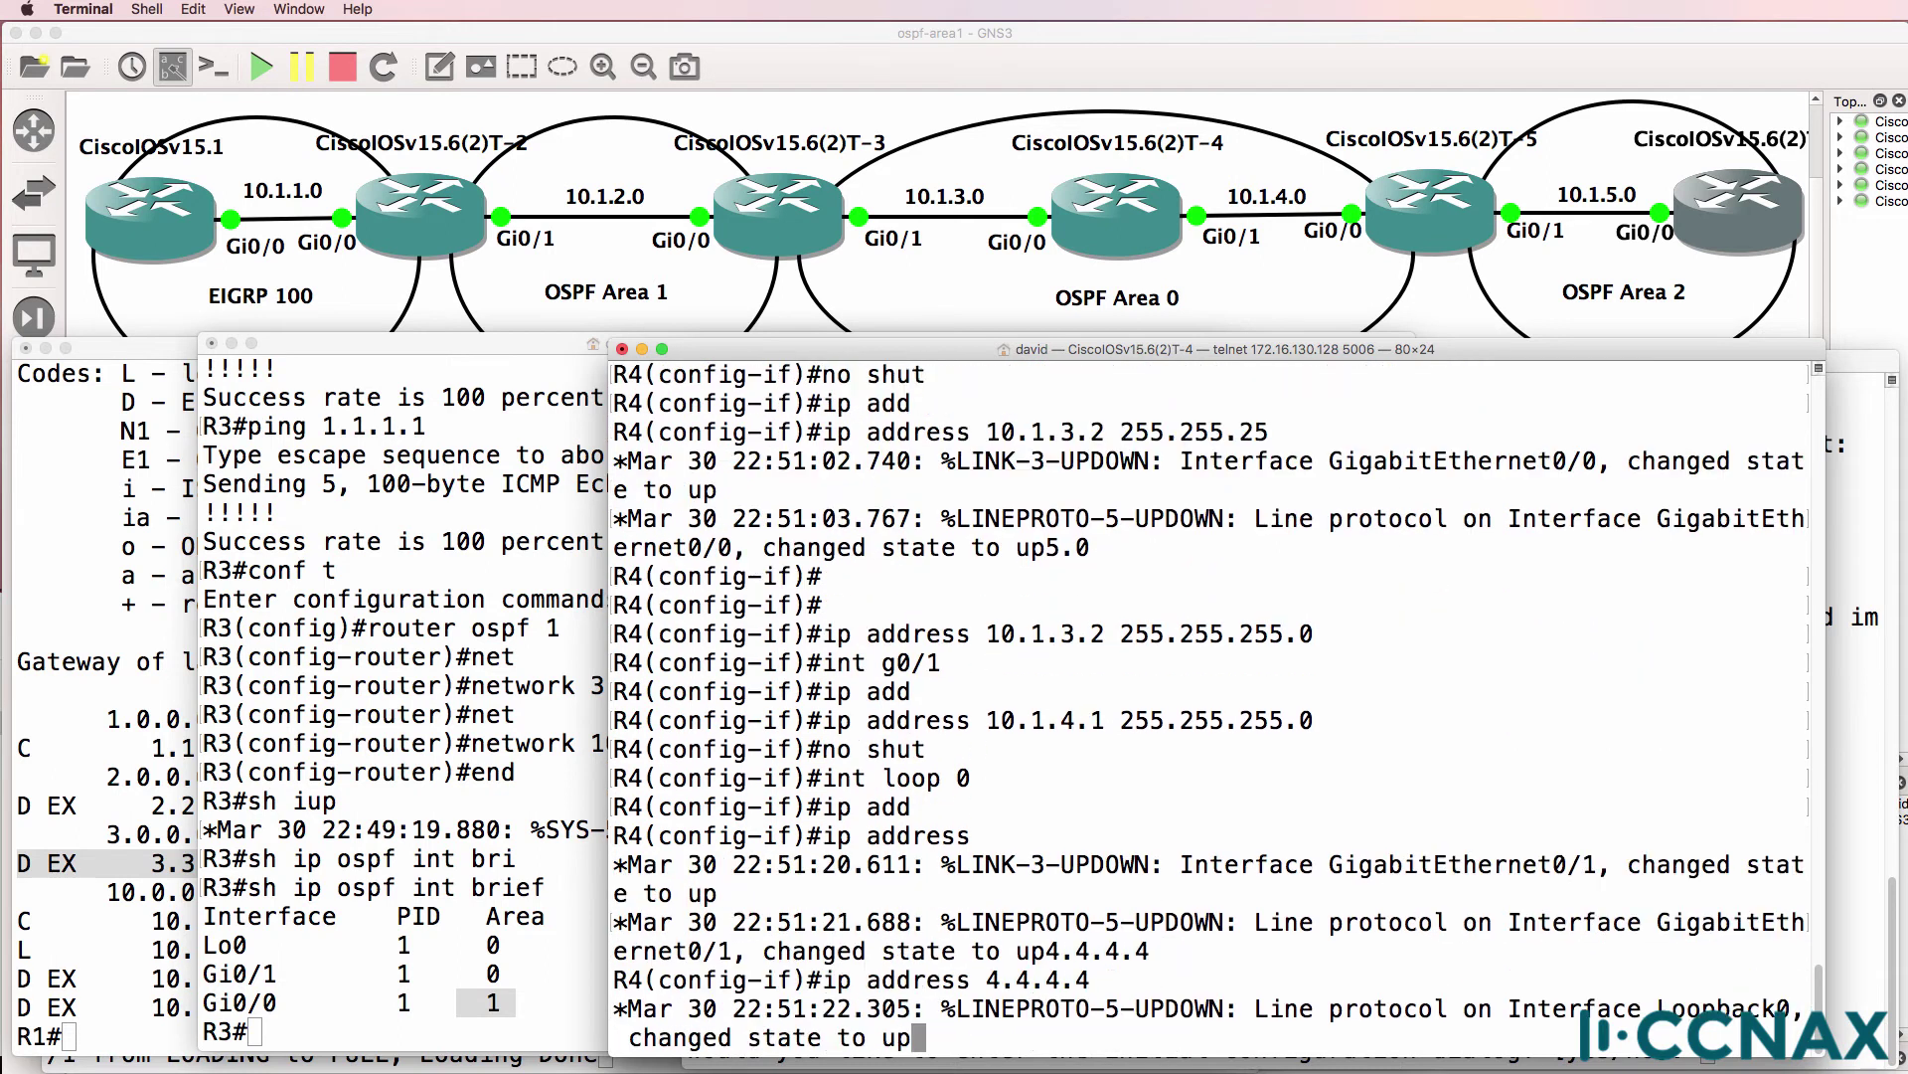
text(25)
text(5.255.255.255)
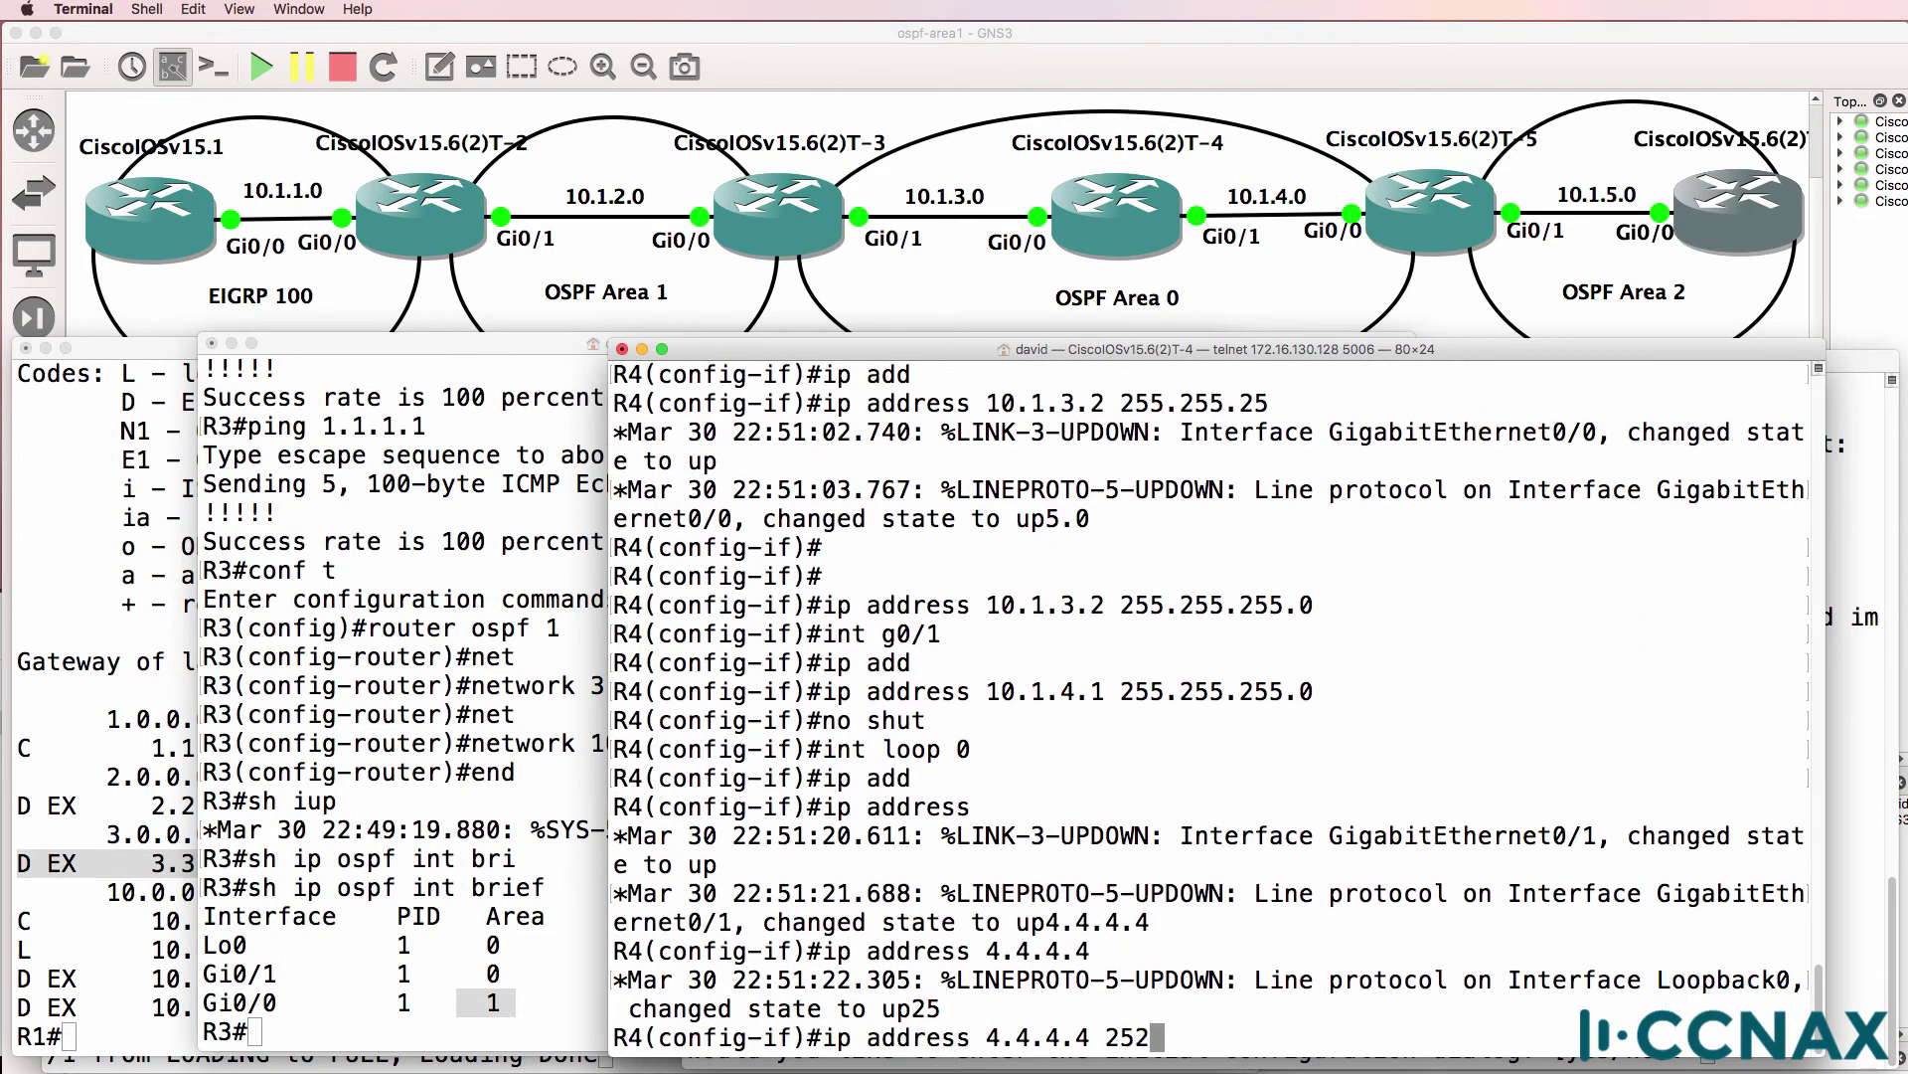
key(Return)
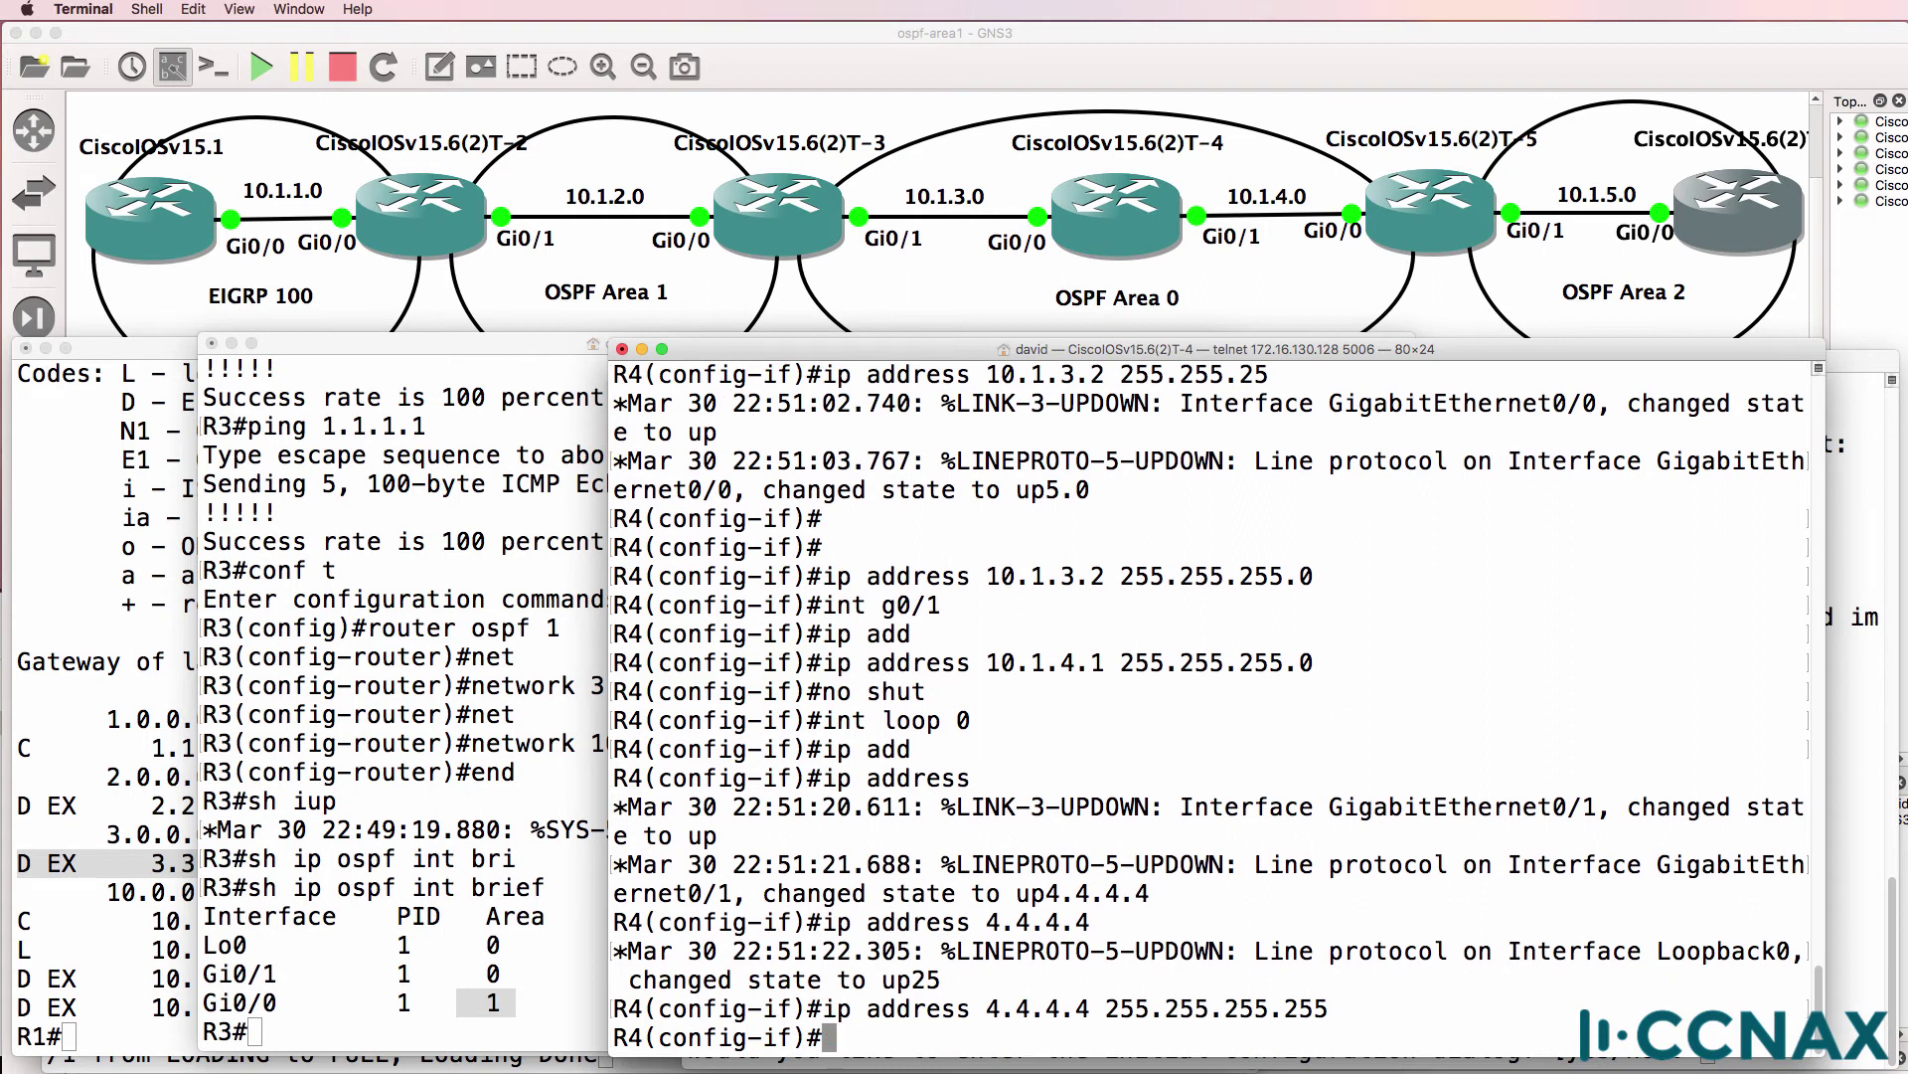
Confirm Gi0/0, Gi0/1 and Loopback0 are up with do sh ip int brief.
text(e)
key(BackSpace)
text(s)
key(BackSpace)
text(do sh ip int )
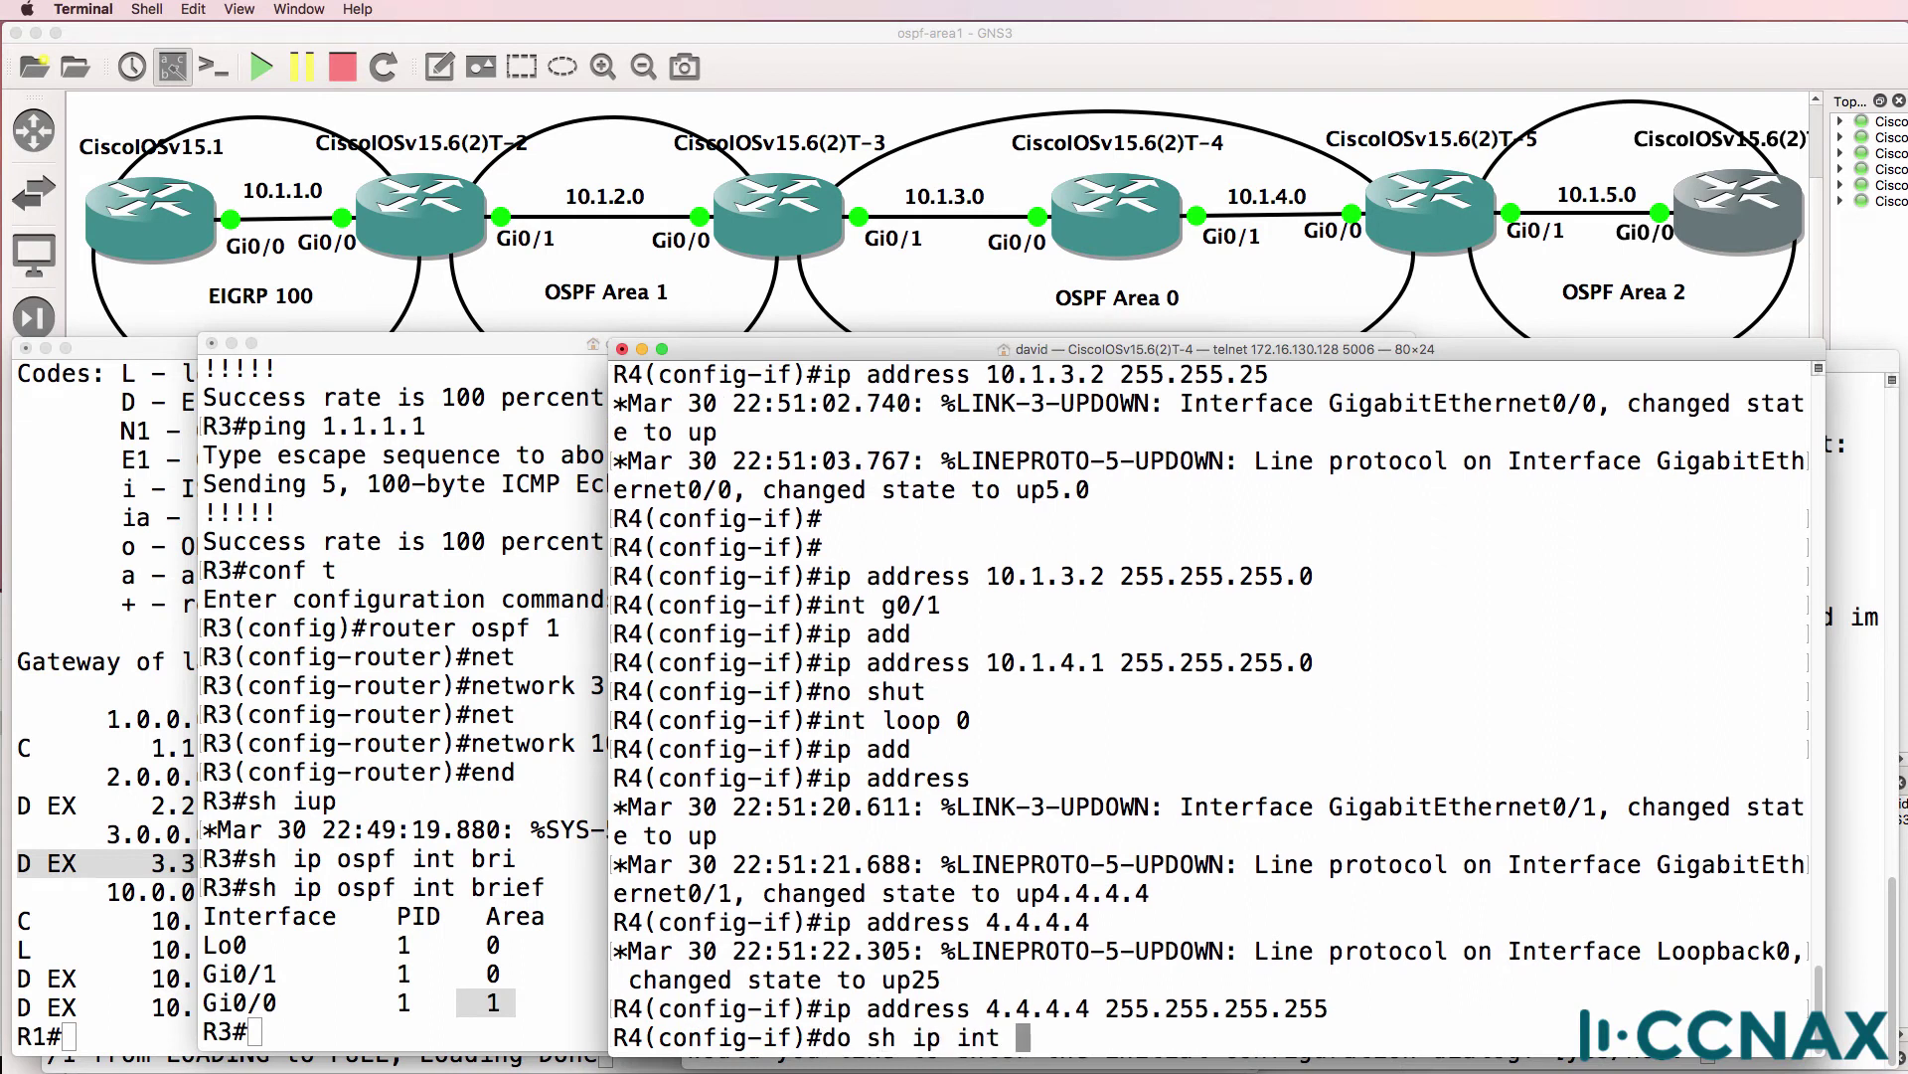
text(rbeif)
key(Return)
key(BackSpace)
key(BackSpace)
key(BackSpace)
key(BackSpace)
key(BackSpace)
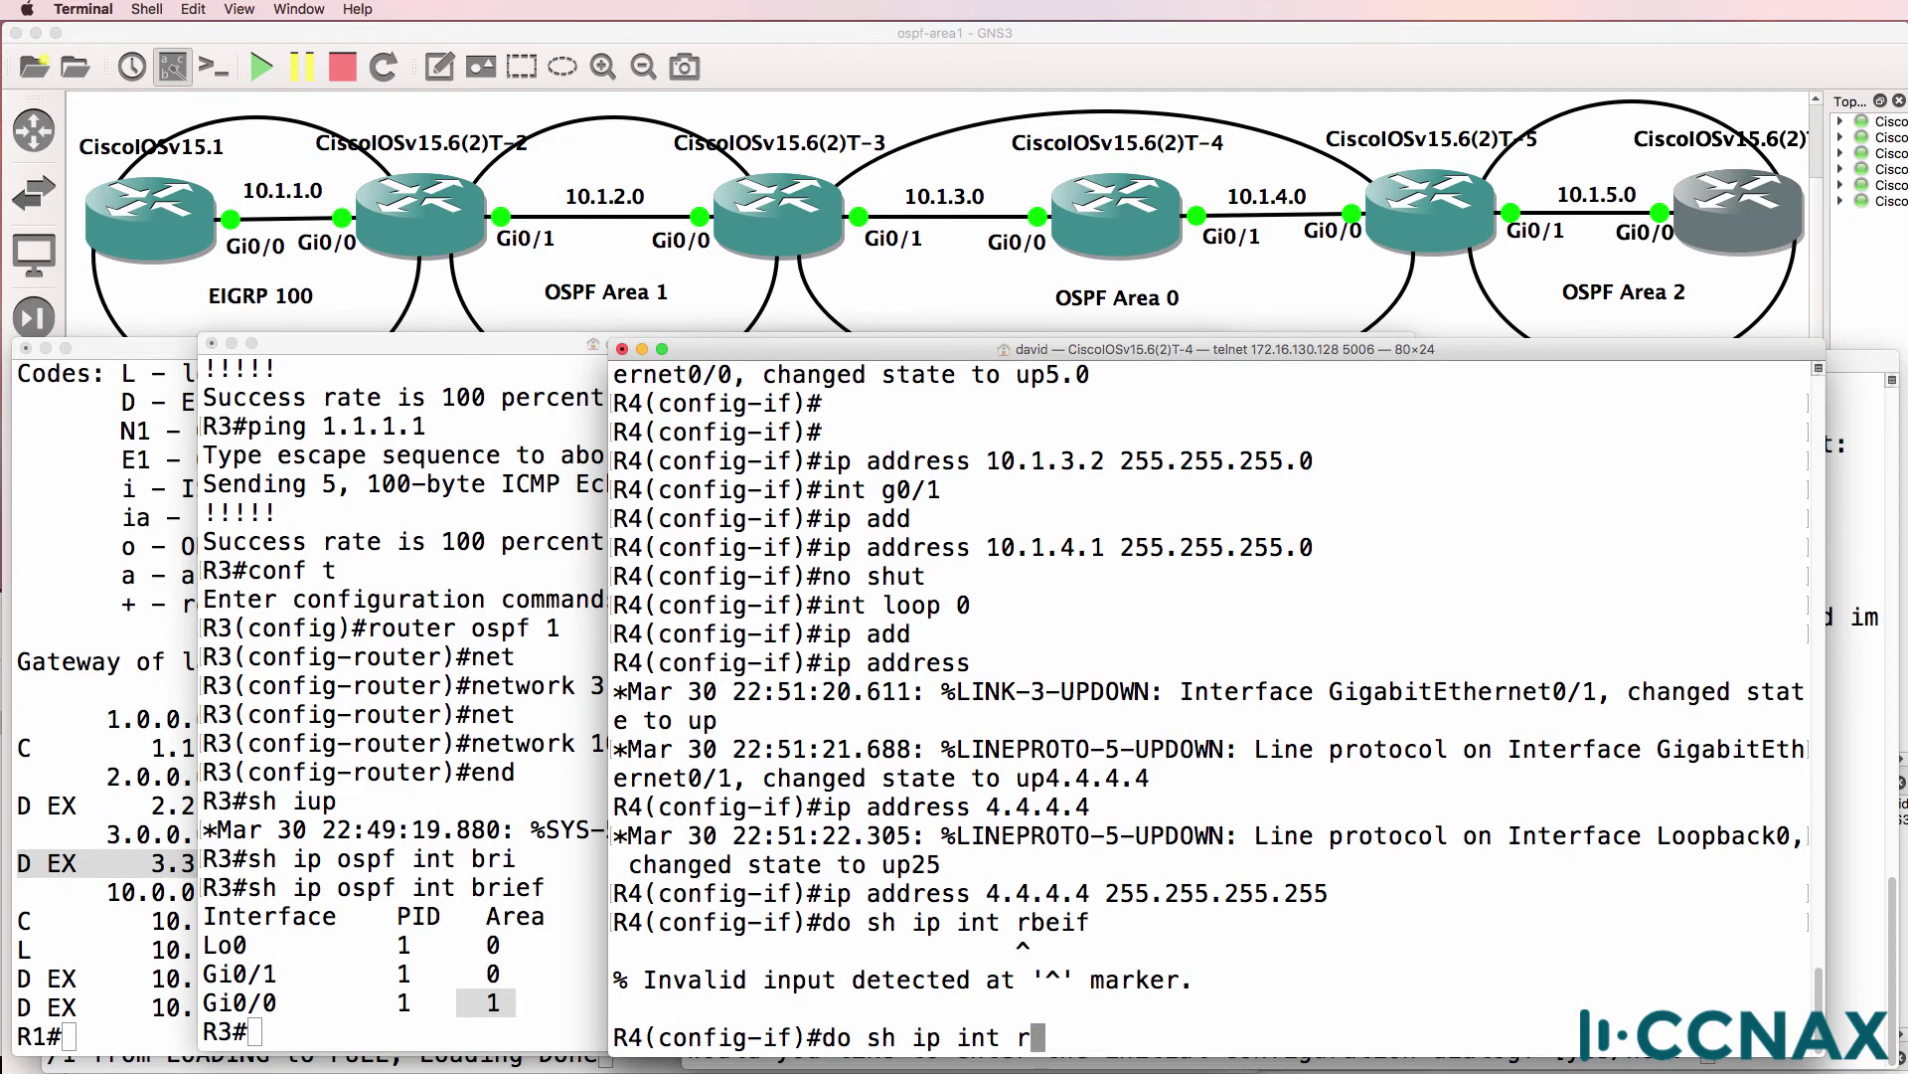
text(bri)
key(Return)
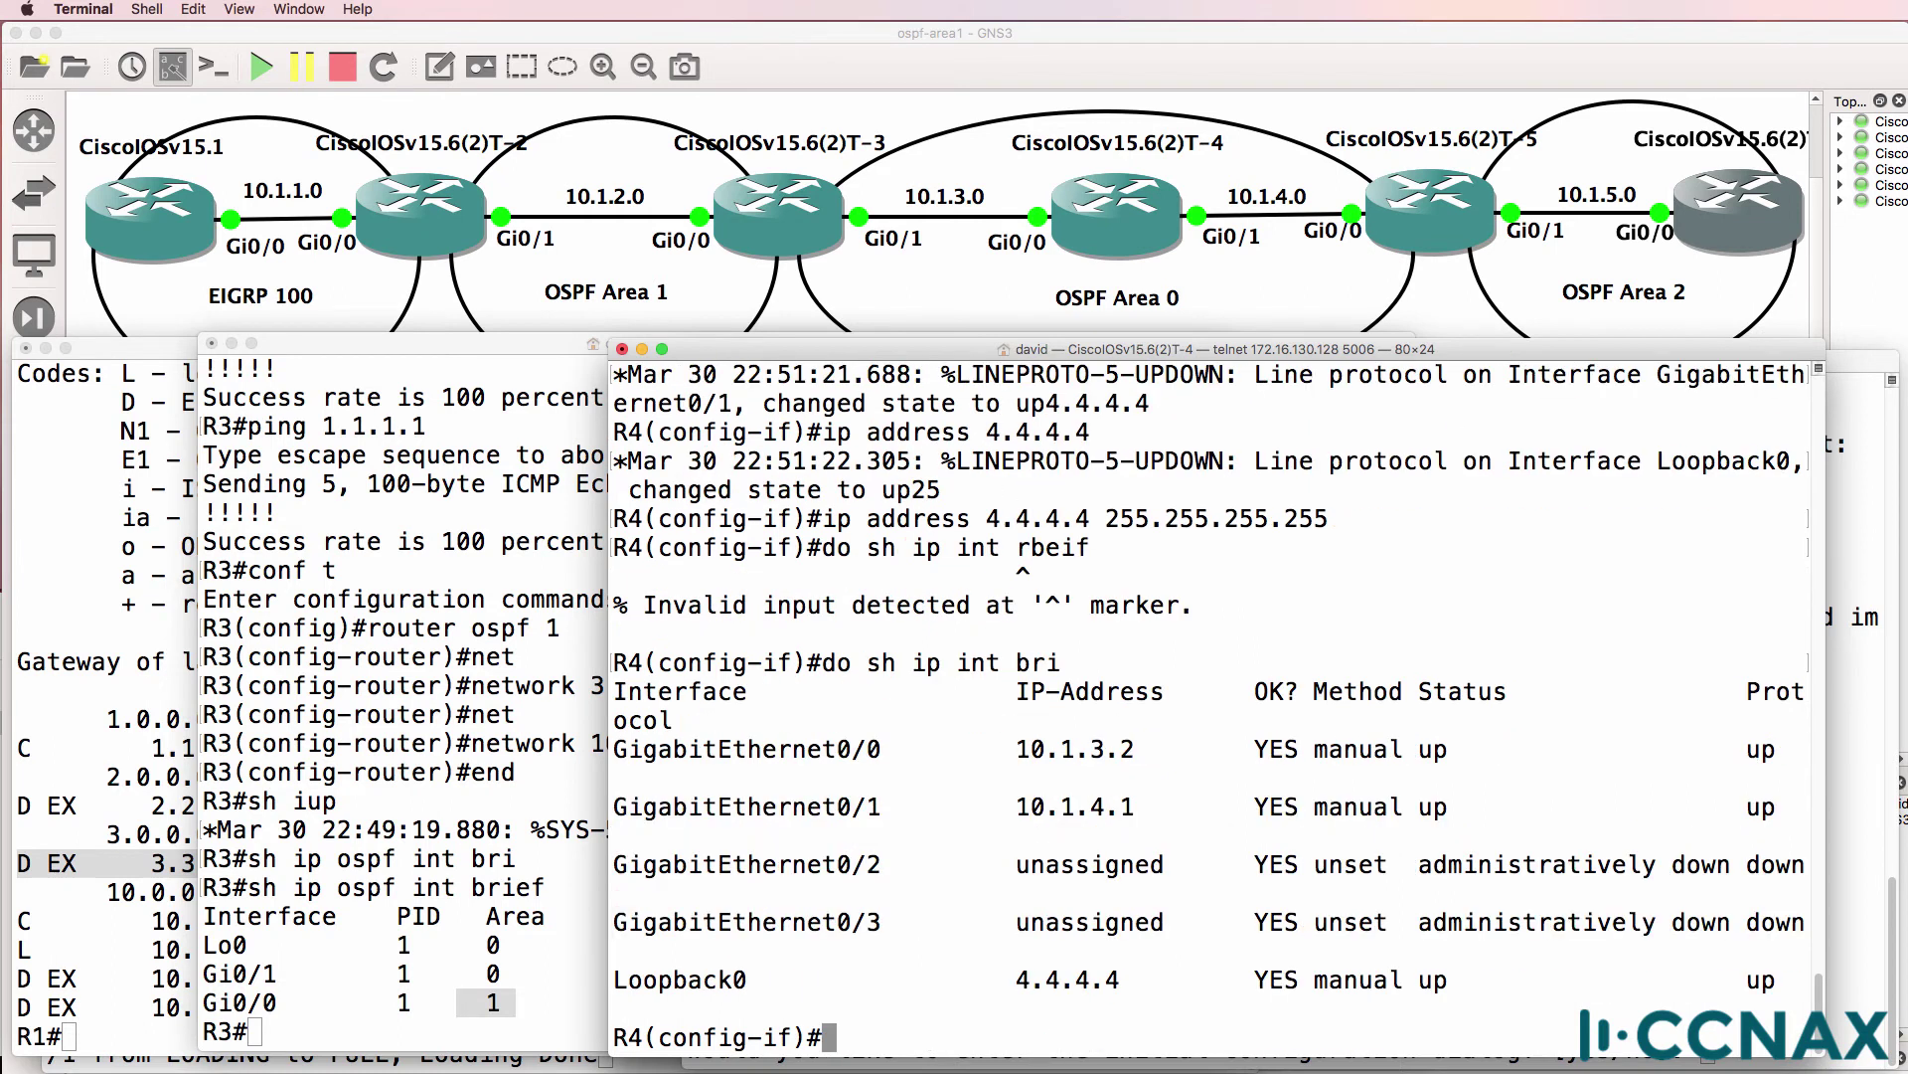
text(router ospf 1)
Under router ospf 1, add network 0.0.0.0 255.255.255.255 area 0 and exit configuration mode.
key(Return)
text(net)
key(Tab)
text(0)
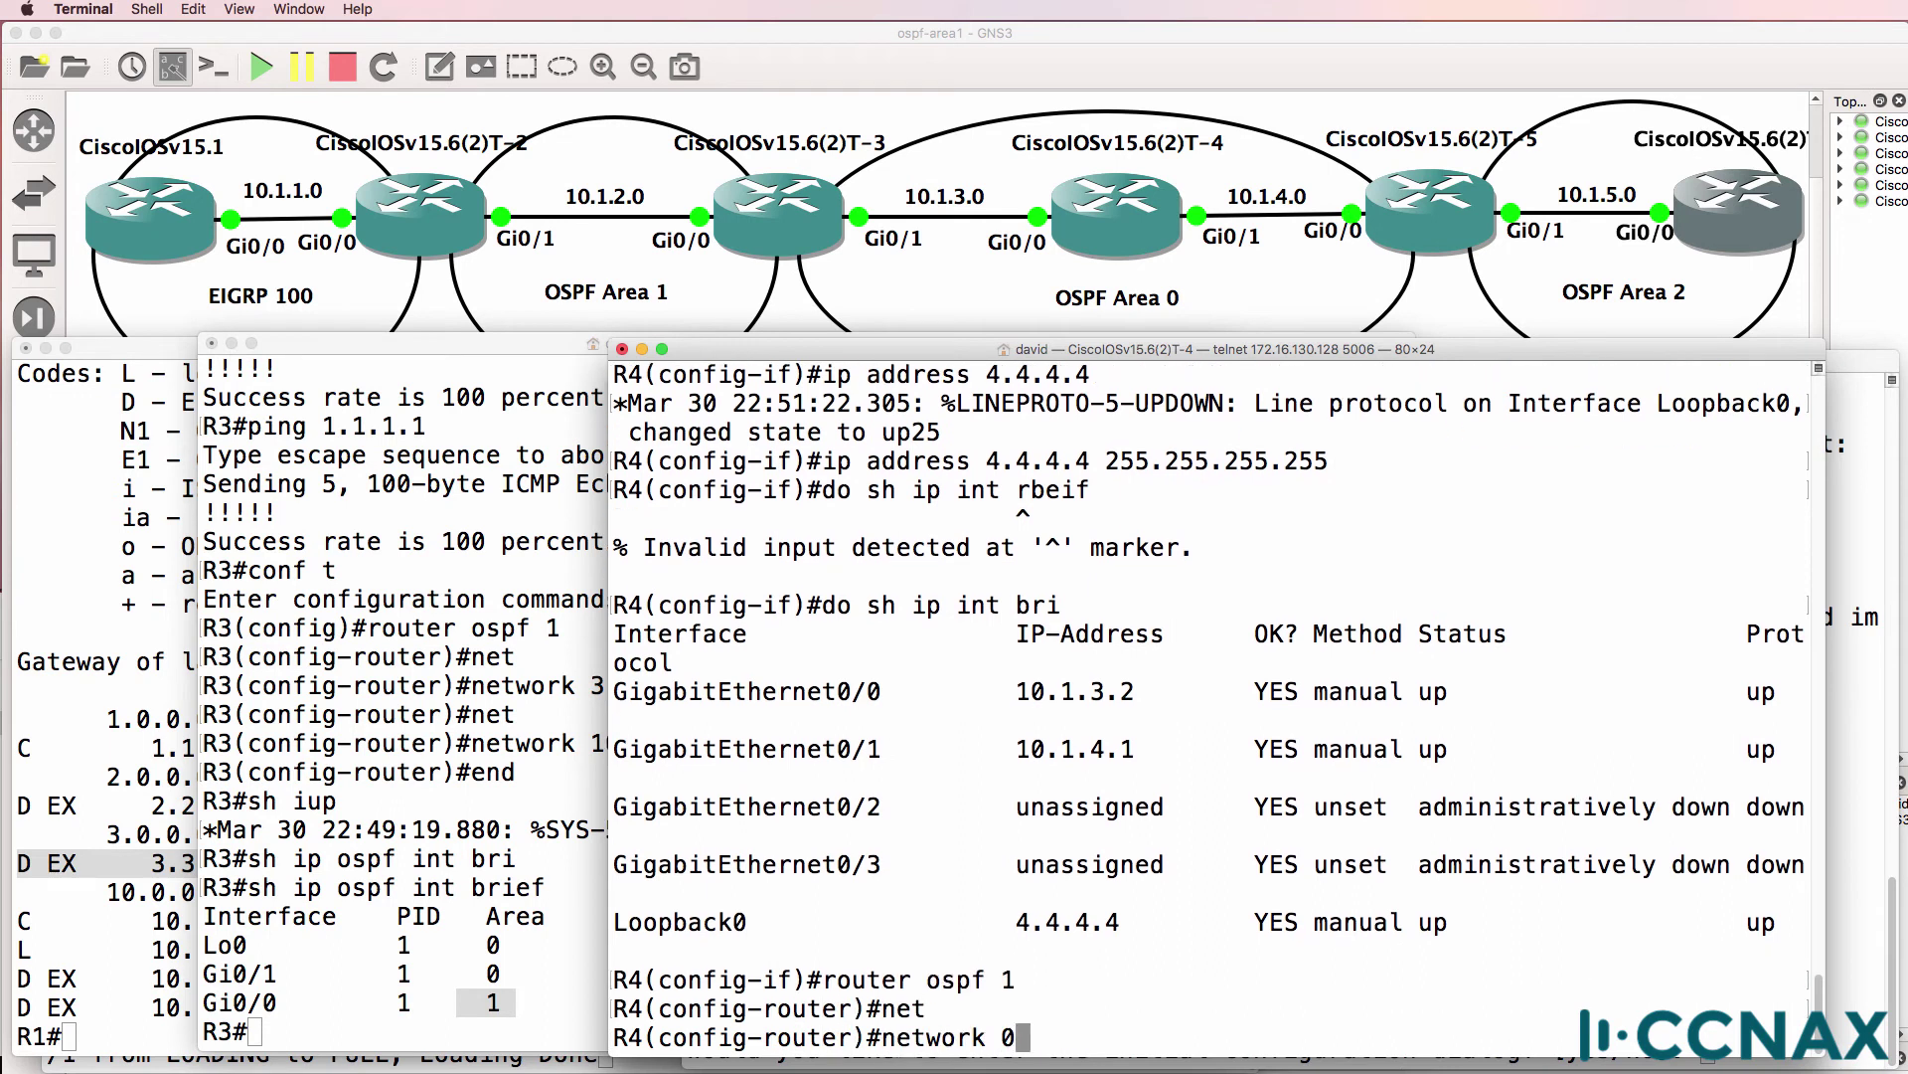
text(.0.0.0 25.525)
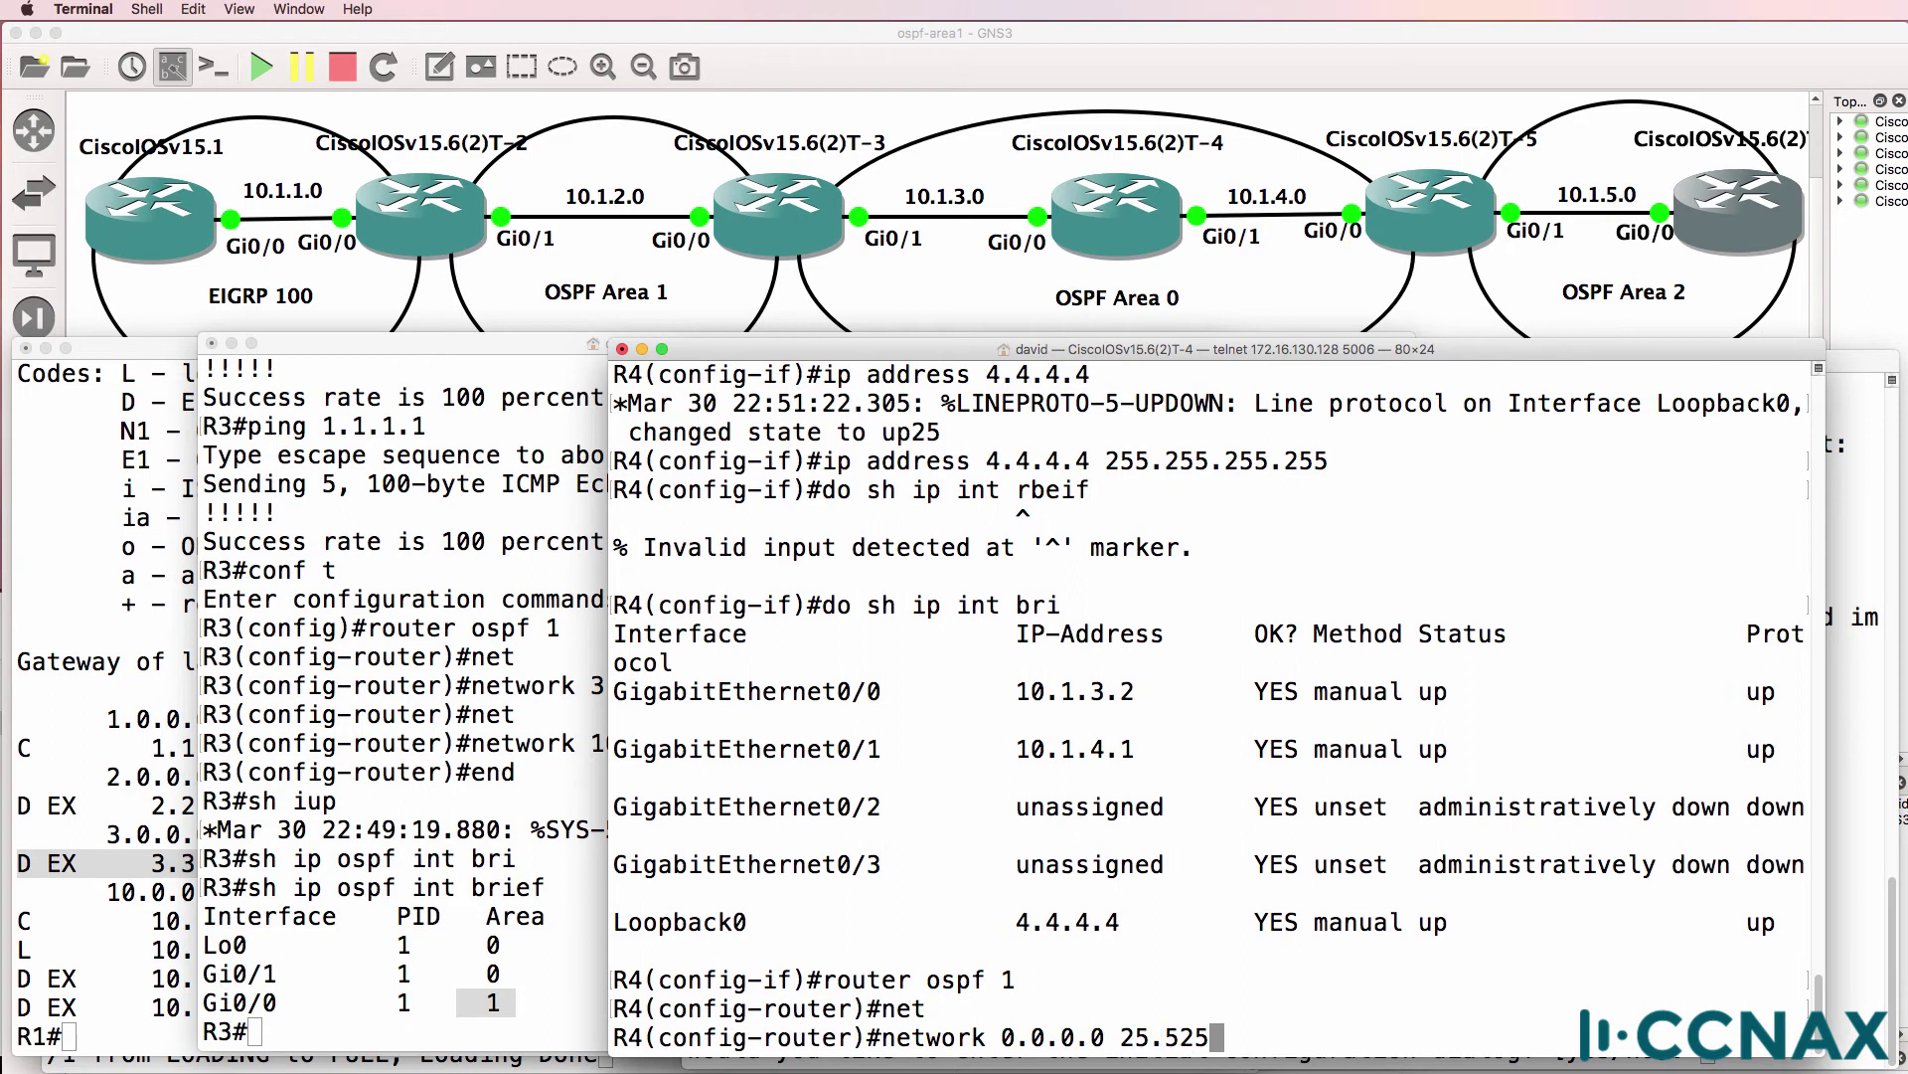
text(.525.)
key(BackSpace)
key(BackSpace)
key(BackSpace)
key(BackSpace)
key(BackSpace)
key(BackSpace)
key(BackSpace)
key(BackSpace)
key(BackSpace)
text(5.2)
key(BackSpace)
key(BackSpace)
key(BackSpace)
text(5.255.255.255 rea)
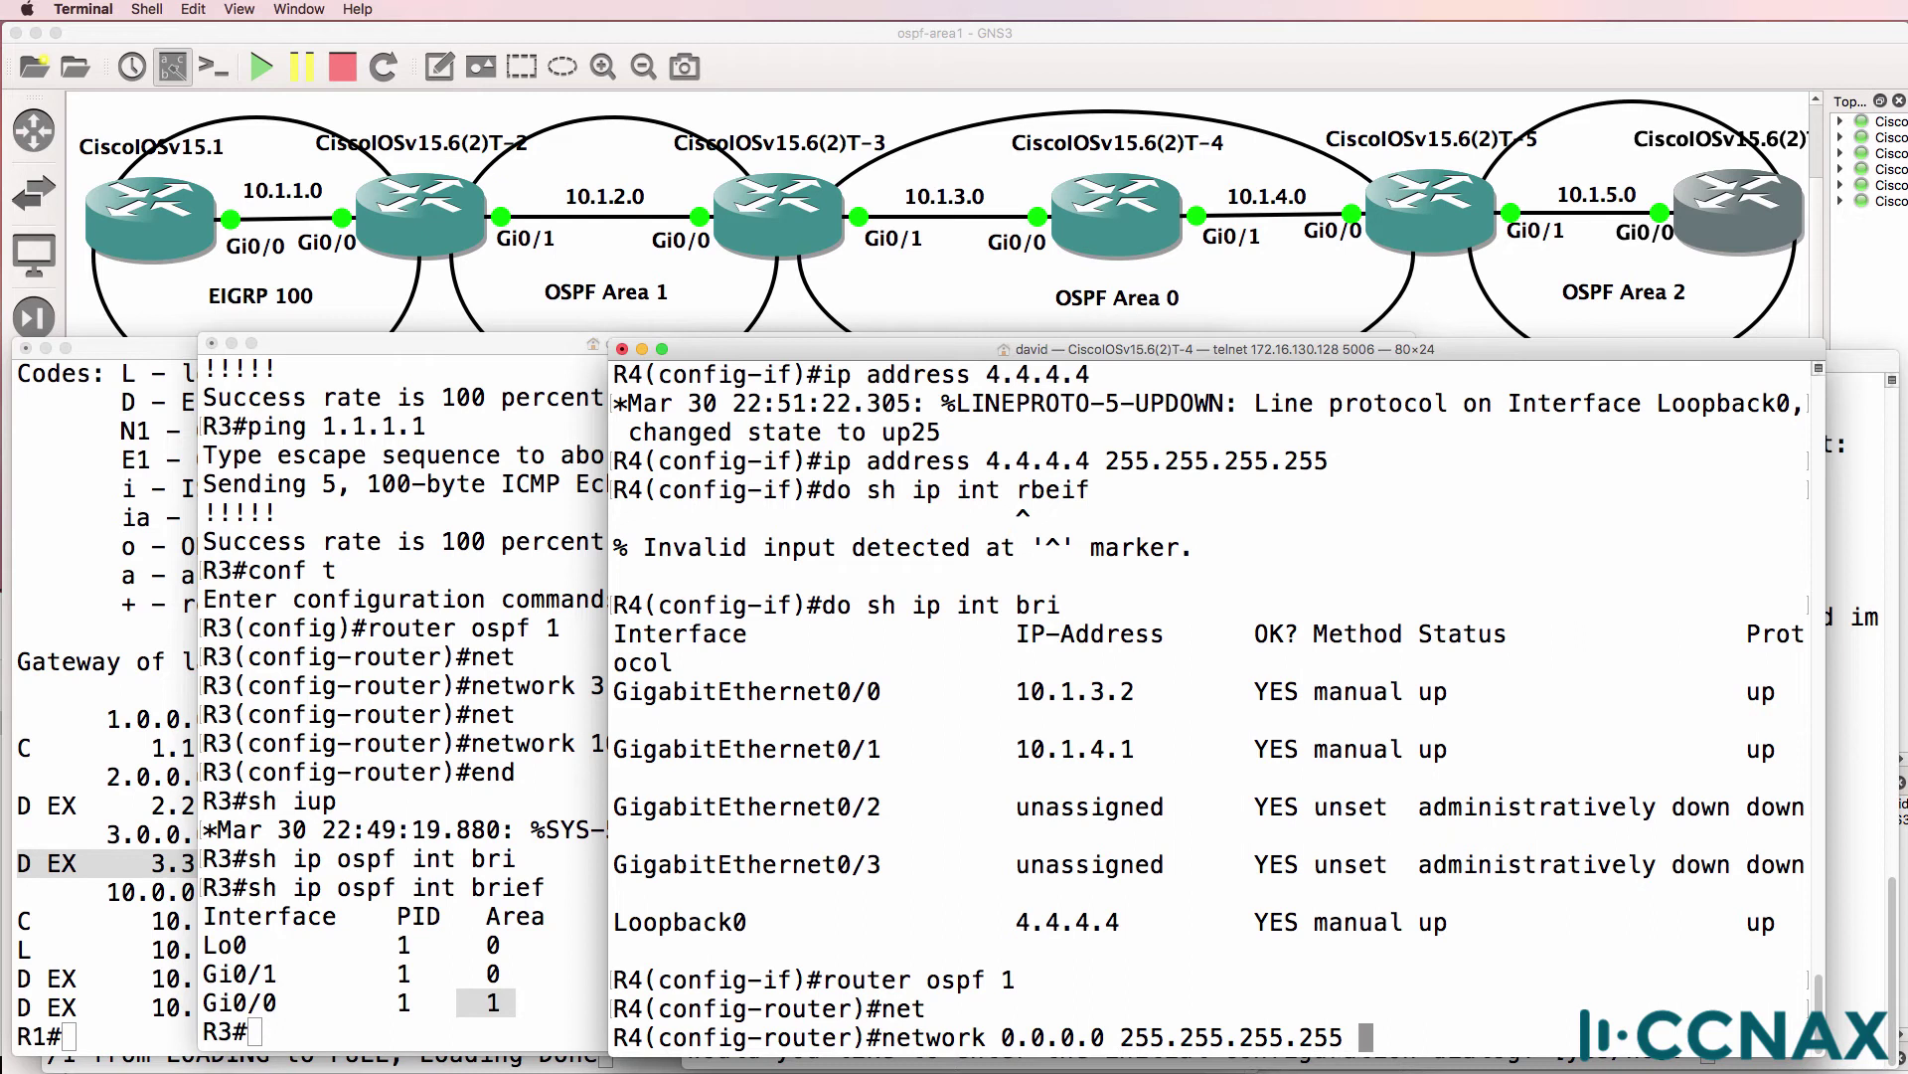
key(BackSpace)
key(BackSpace)
key(BackSpace)
text(area 0)
key(Return)
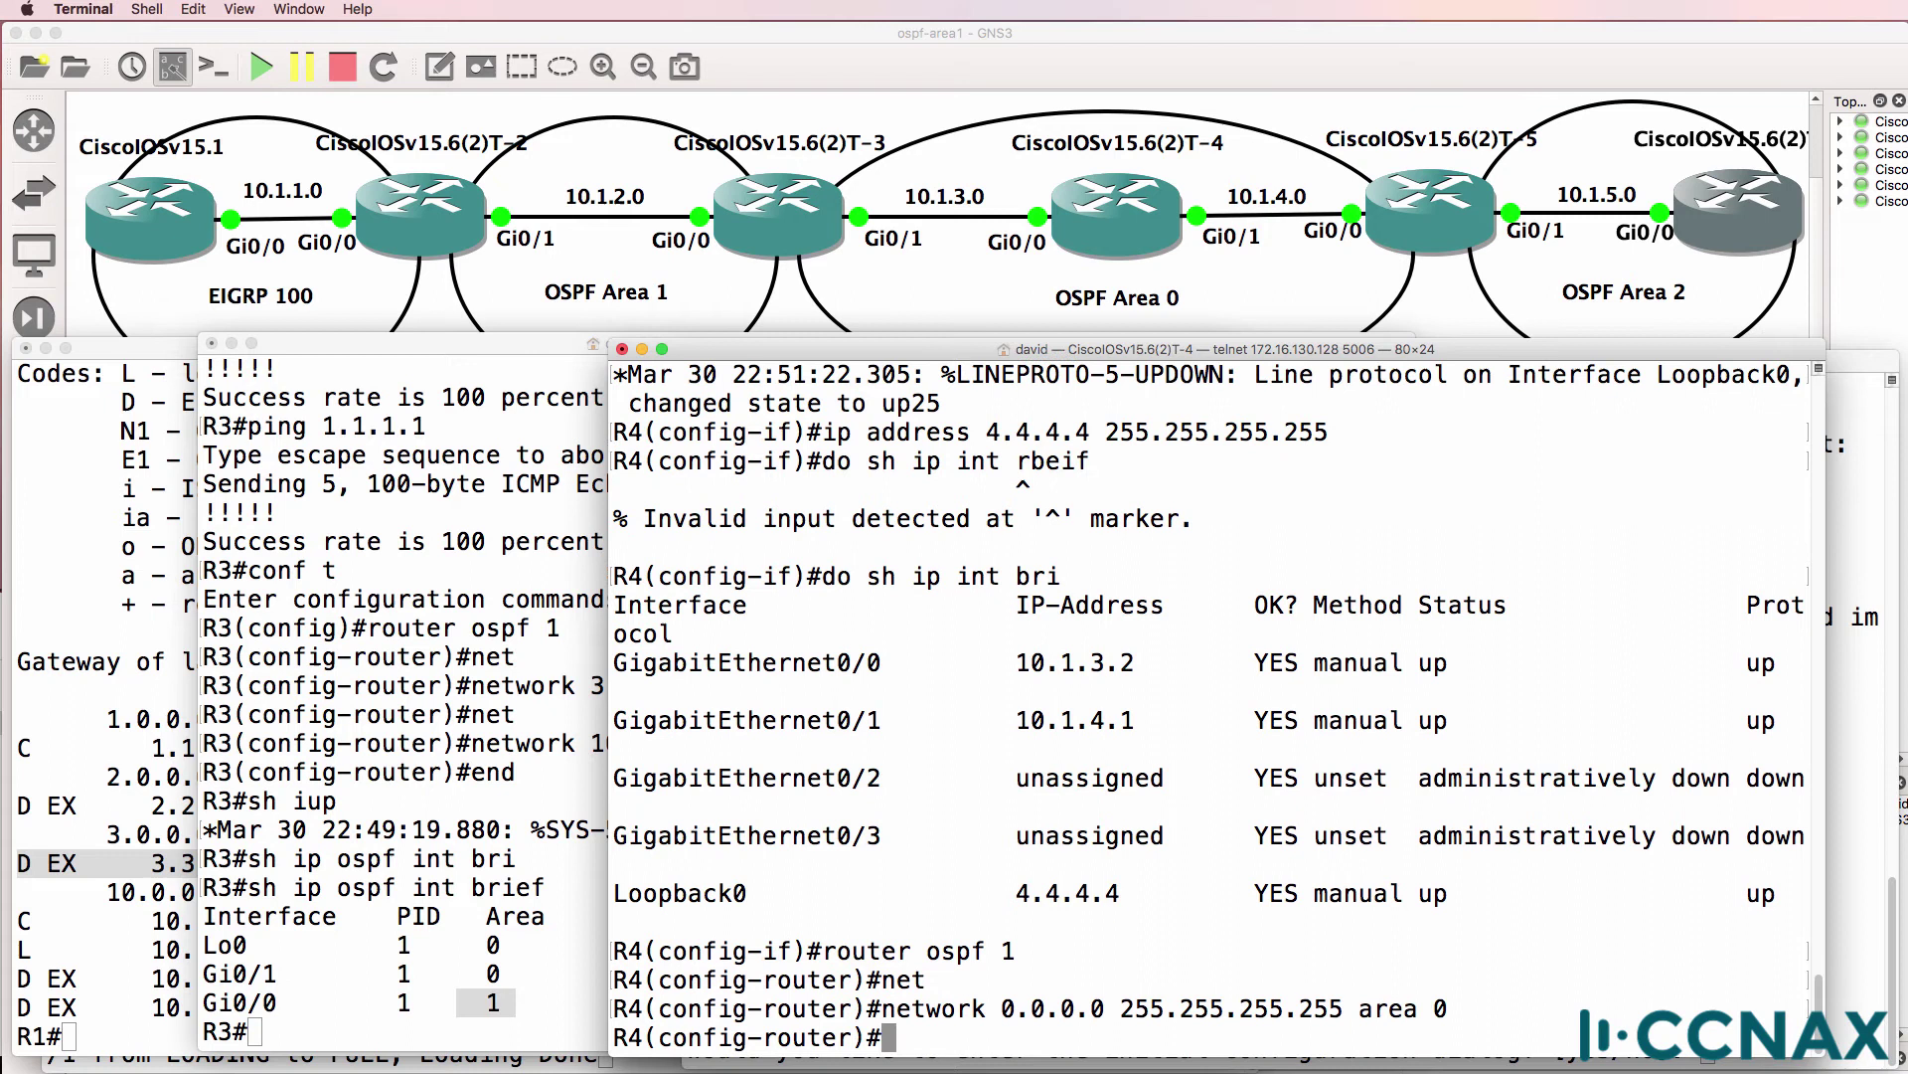
text(end)
key(Return)
Check R4's OSPF interfaces and adjacency log, then confirm neighbor 3.3.3.3 with sh ip ospf nei.
text(sh)
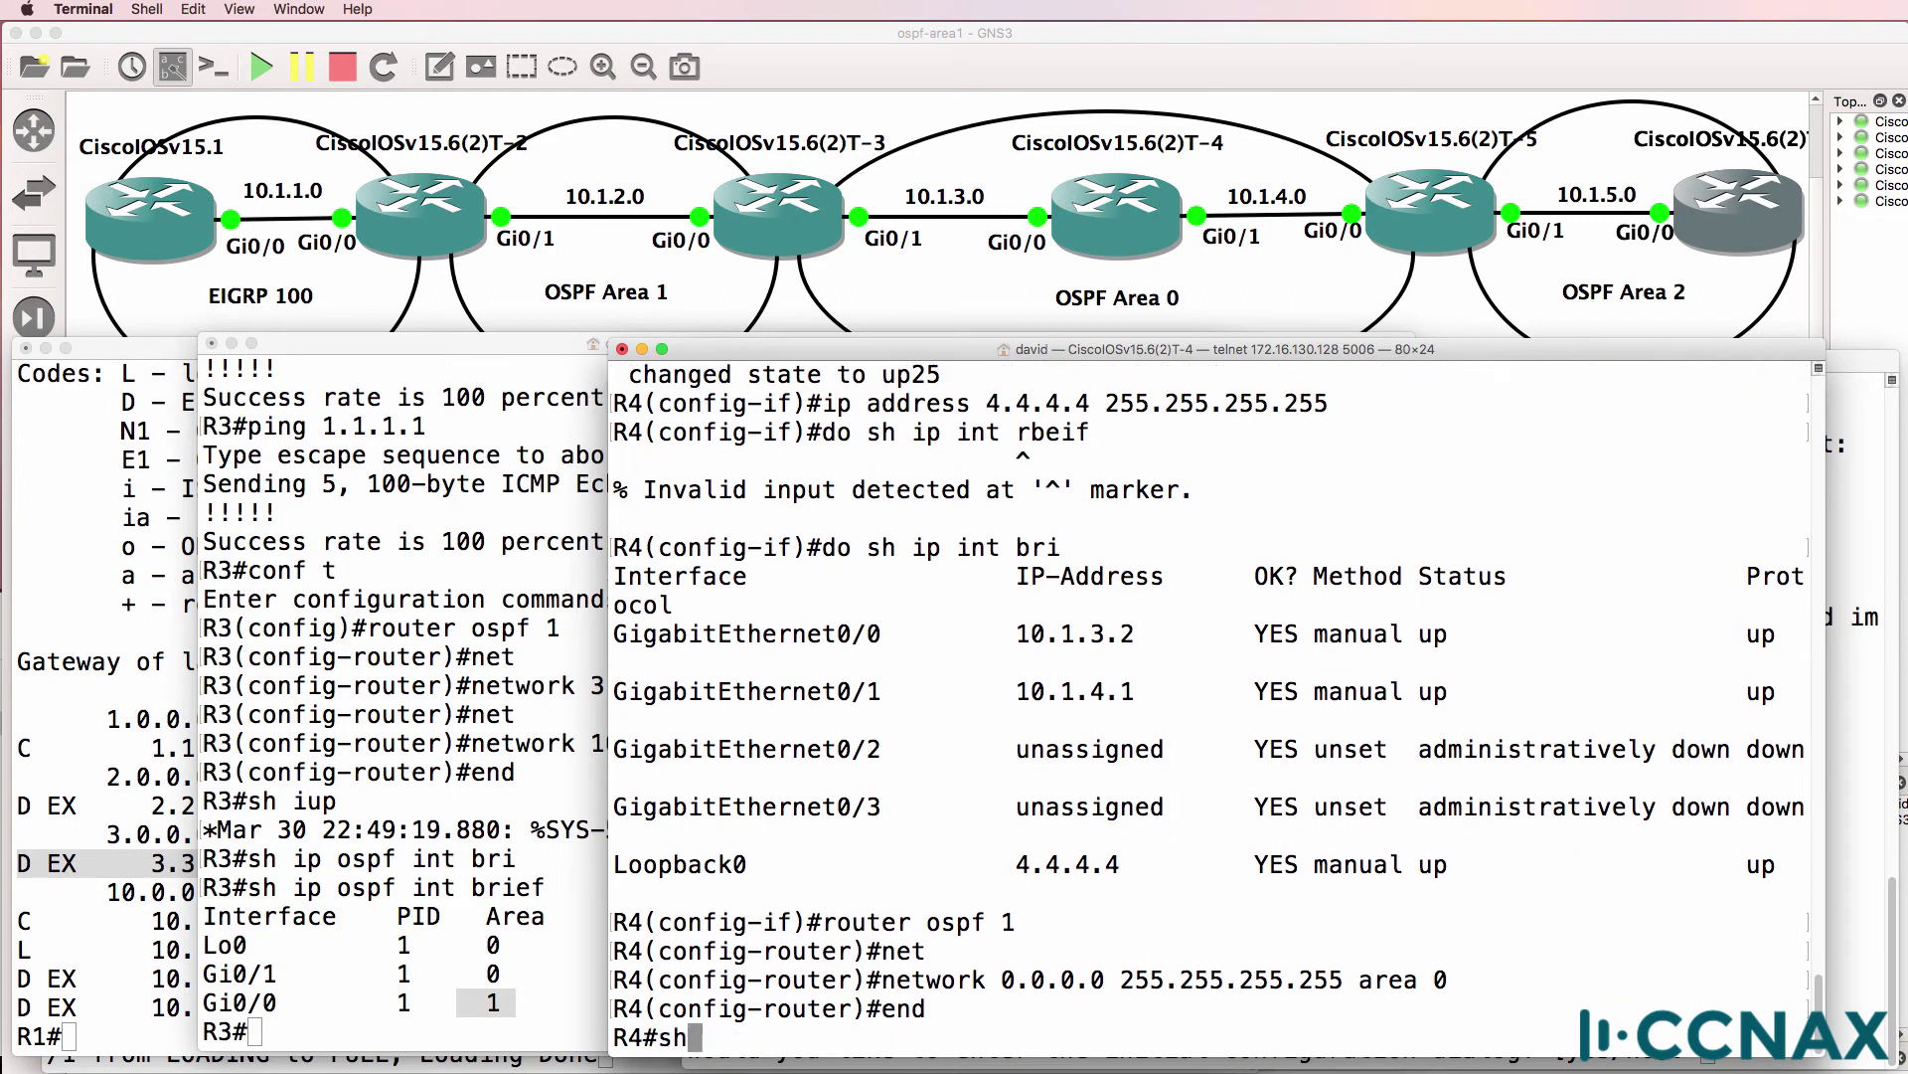
text( ip ospf int rb)
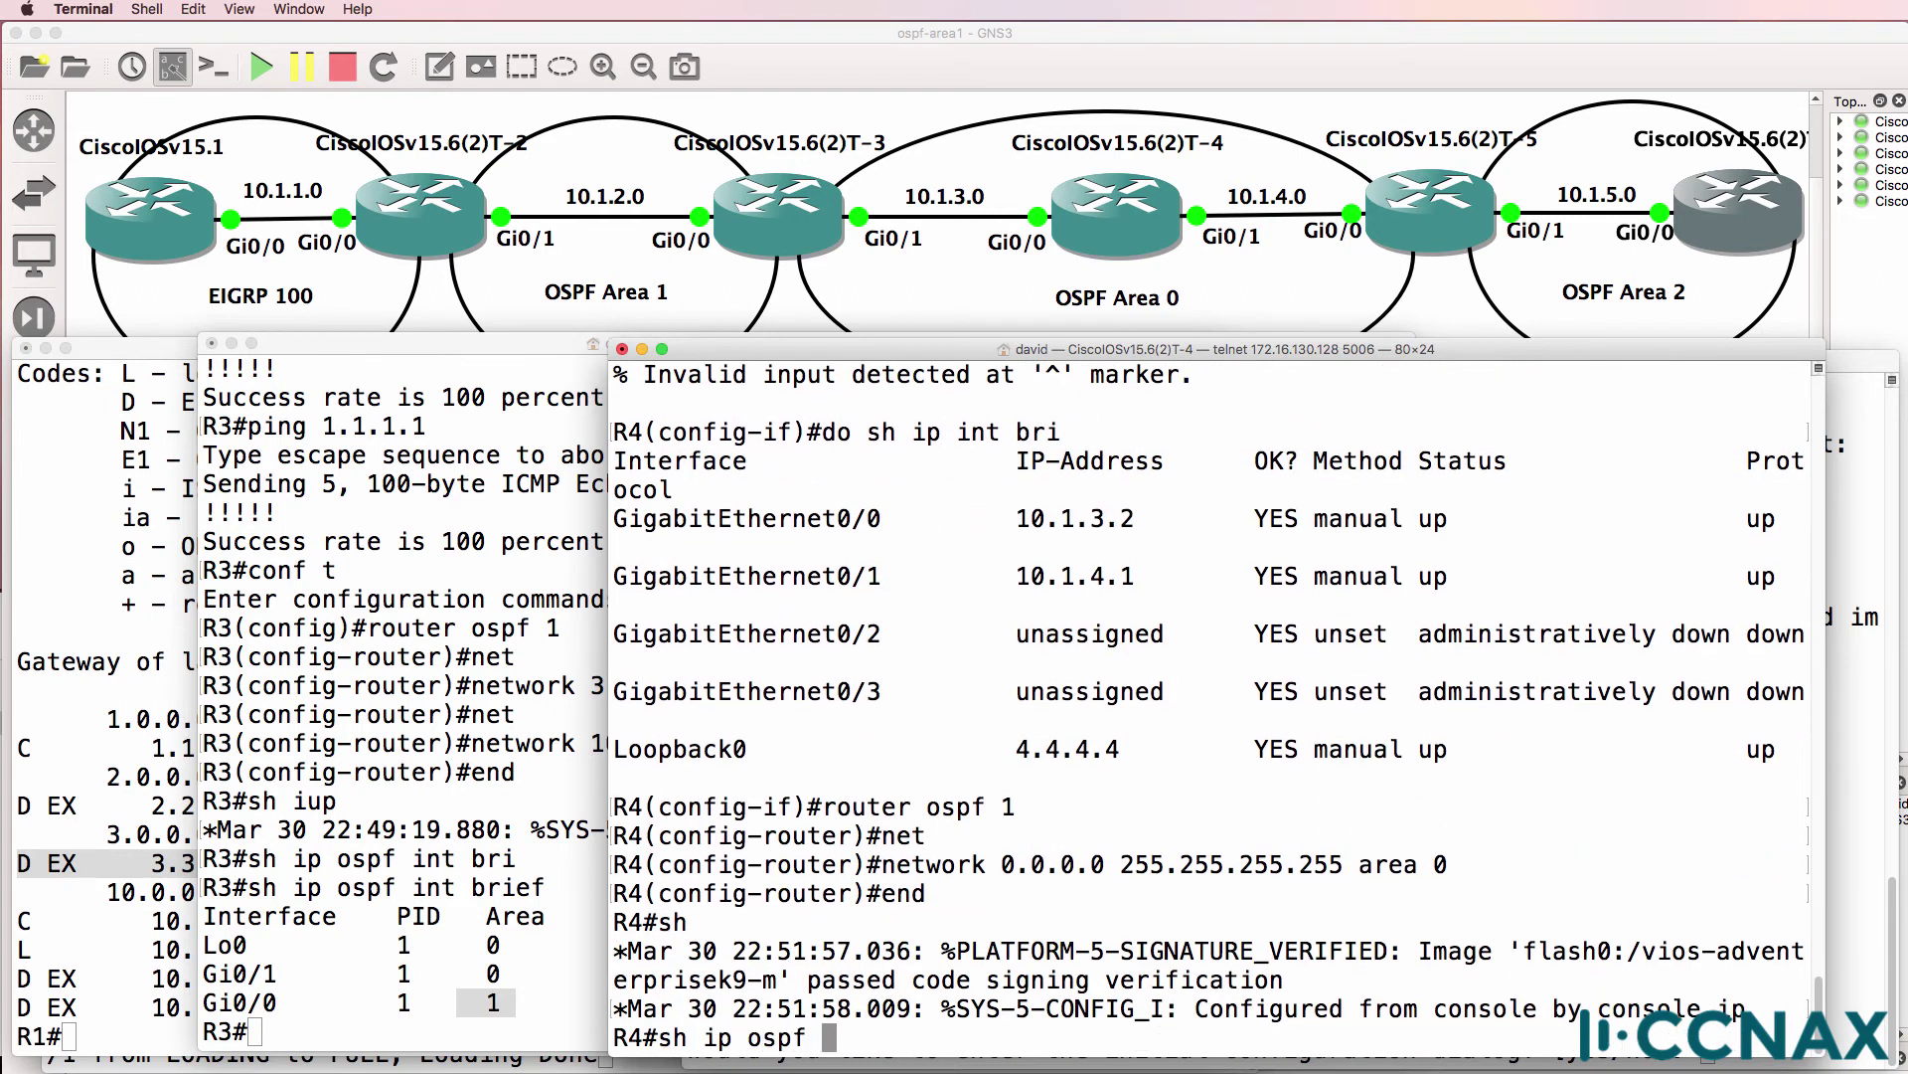
key(BackSpace)
key(BackSpace)
text(br)
key(Tab)
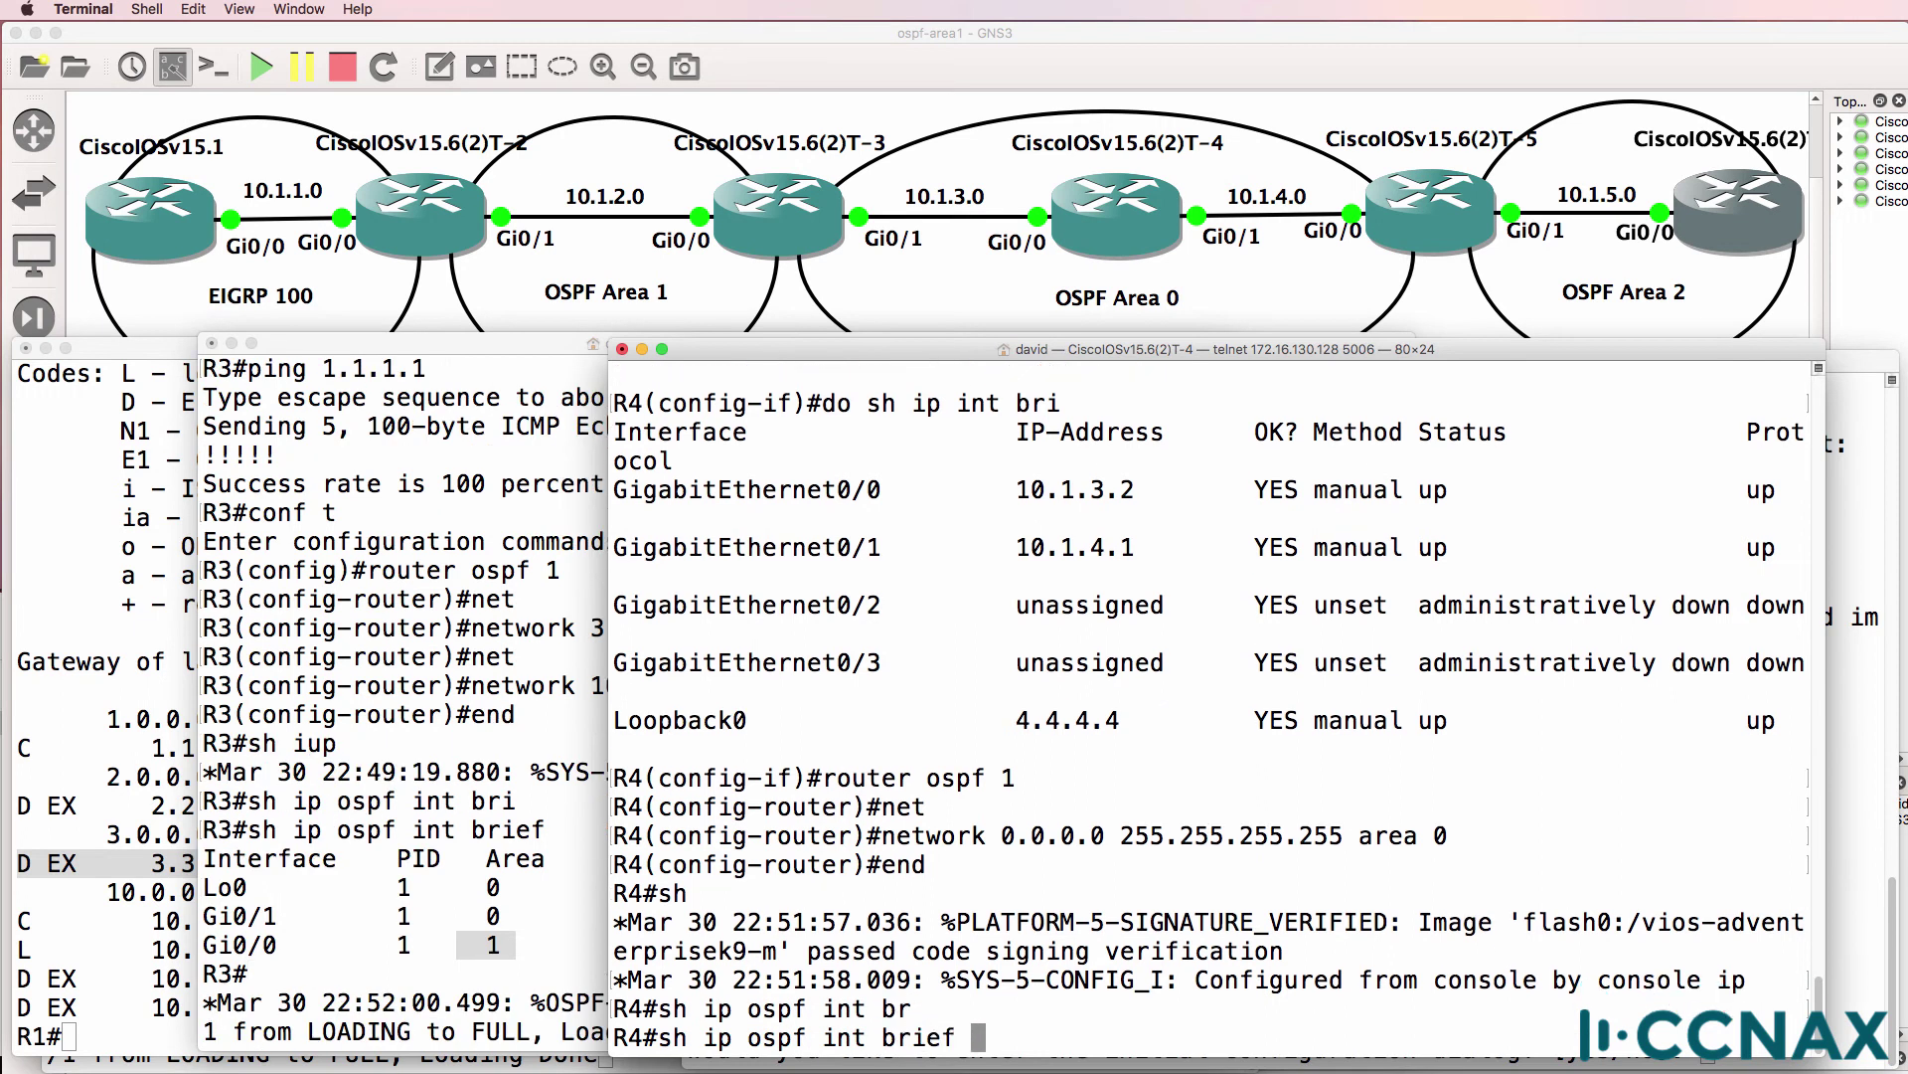
key(Return)
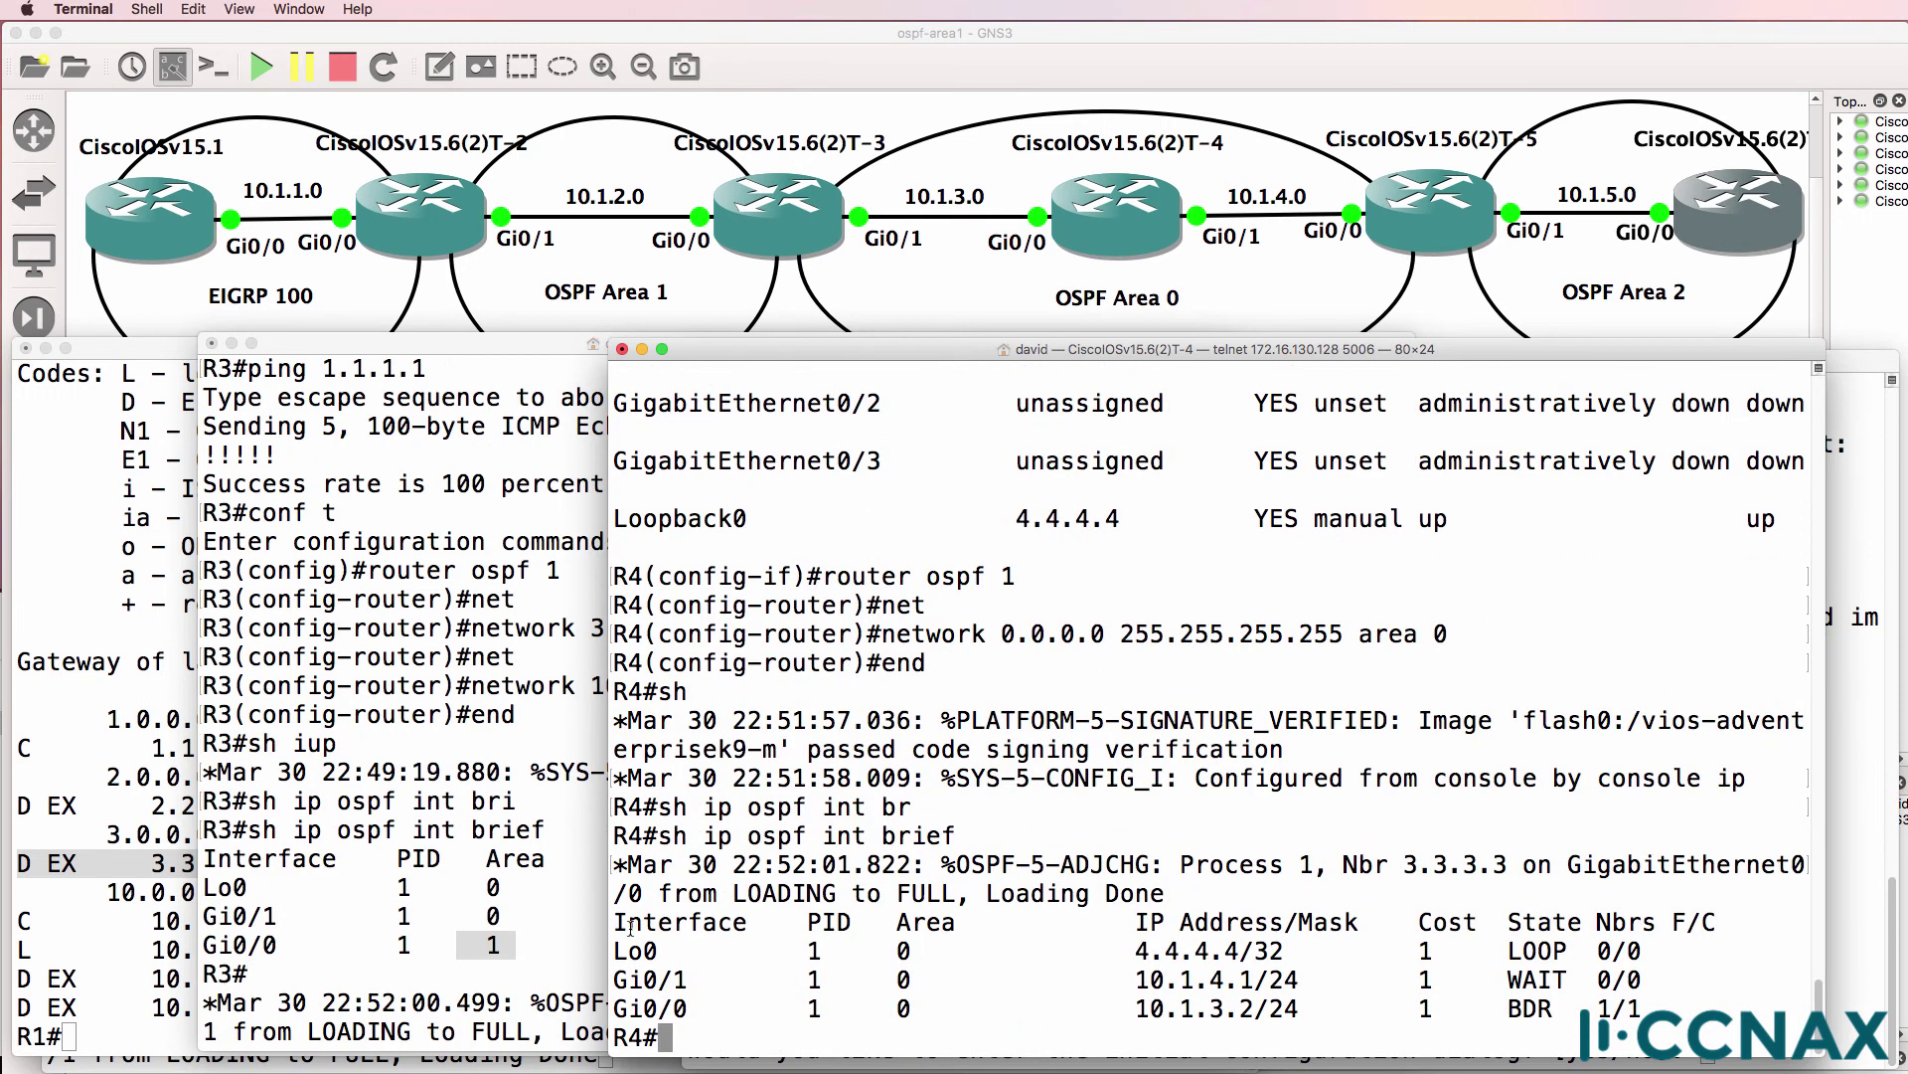
drag(619, 920, 1047, 1063)
drag(1392, 1018, 1558, 1015)
drag(1186, 886, 626, 862)
text(sh ip ospf nei)
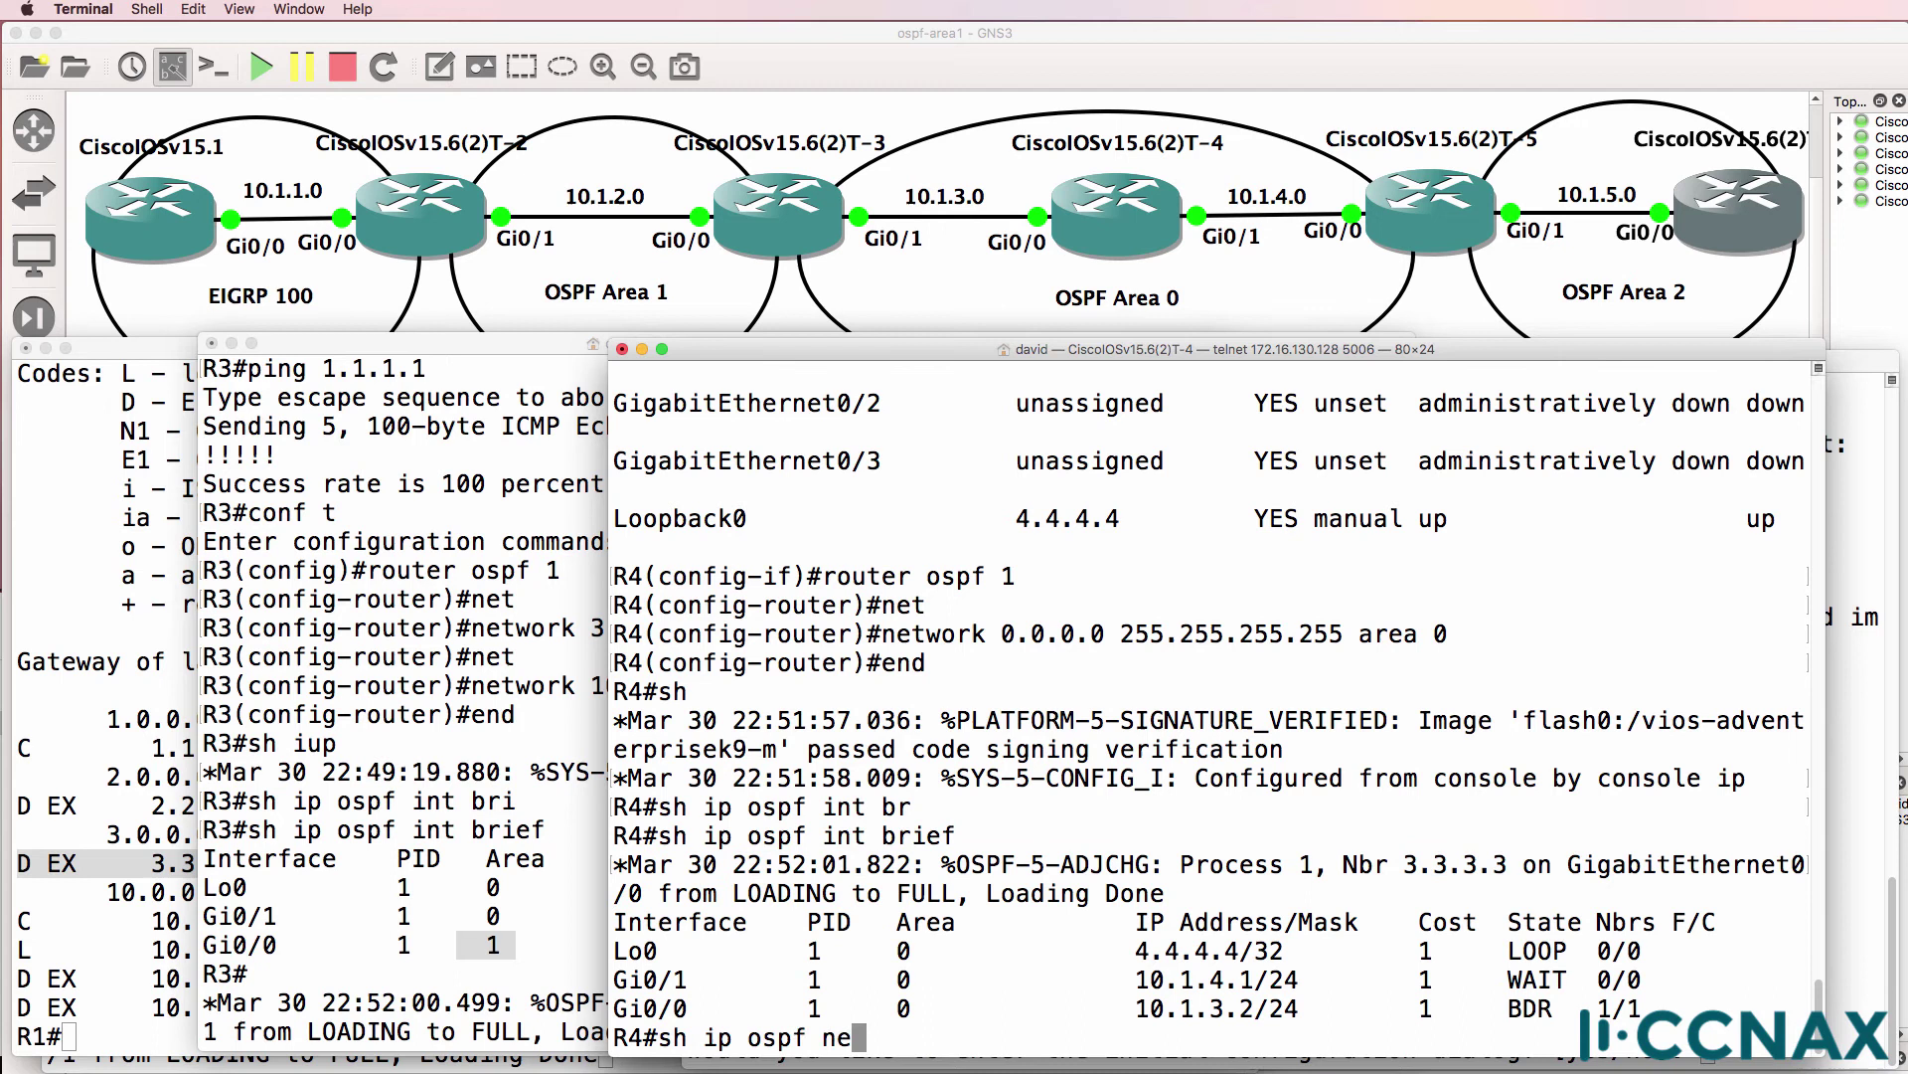
key(Return)
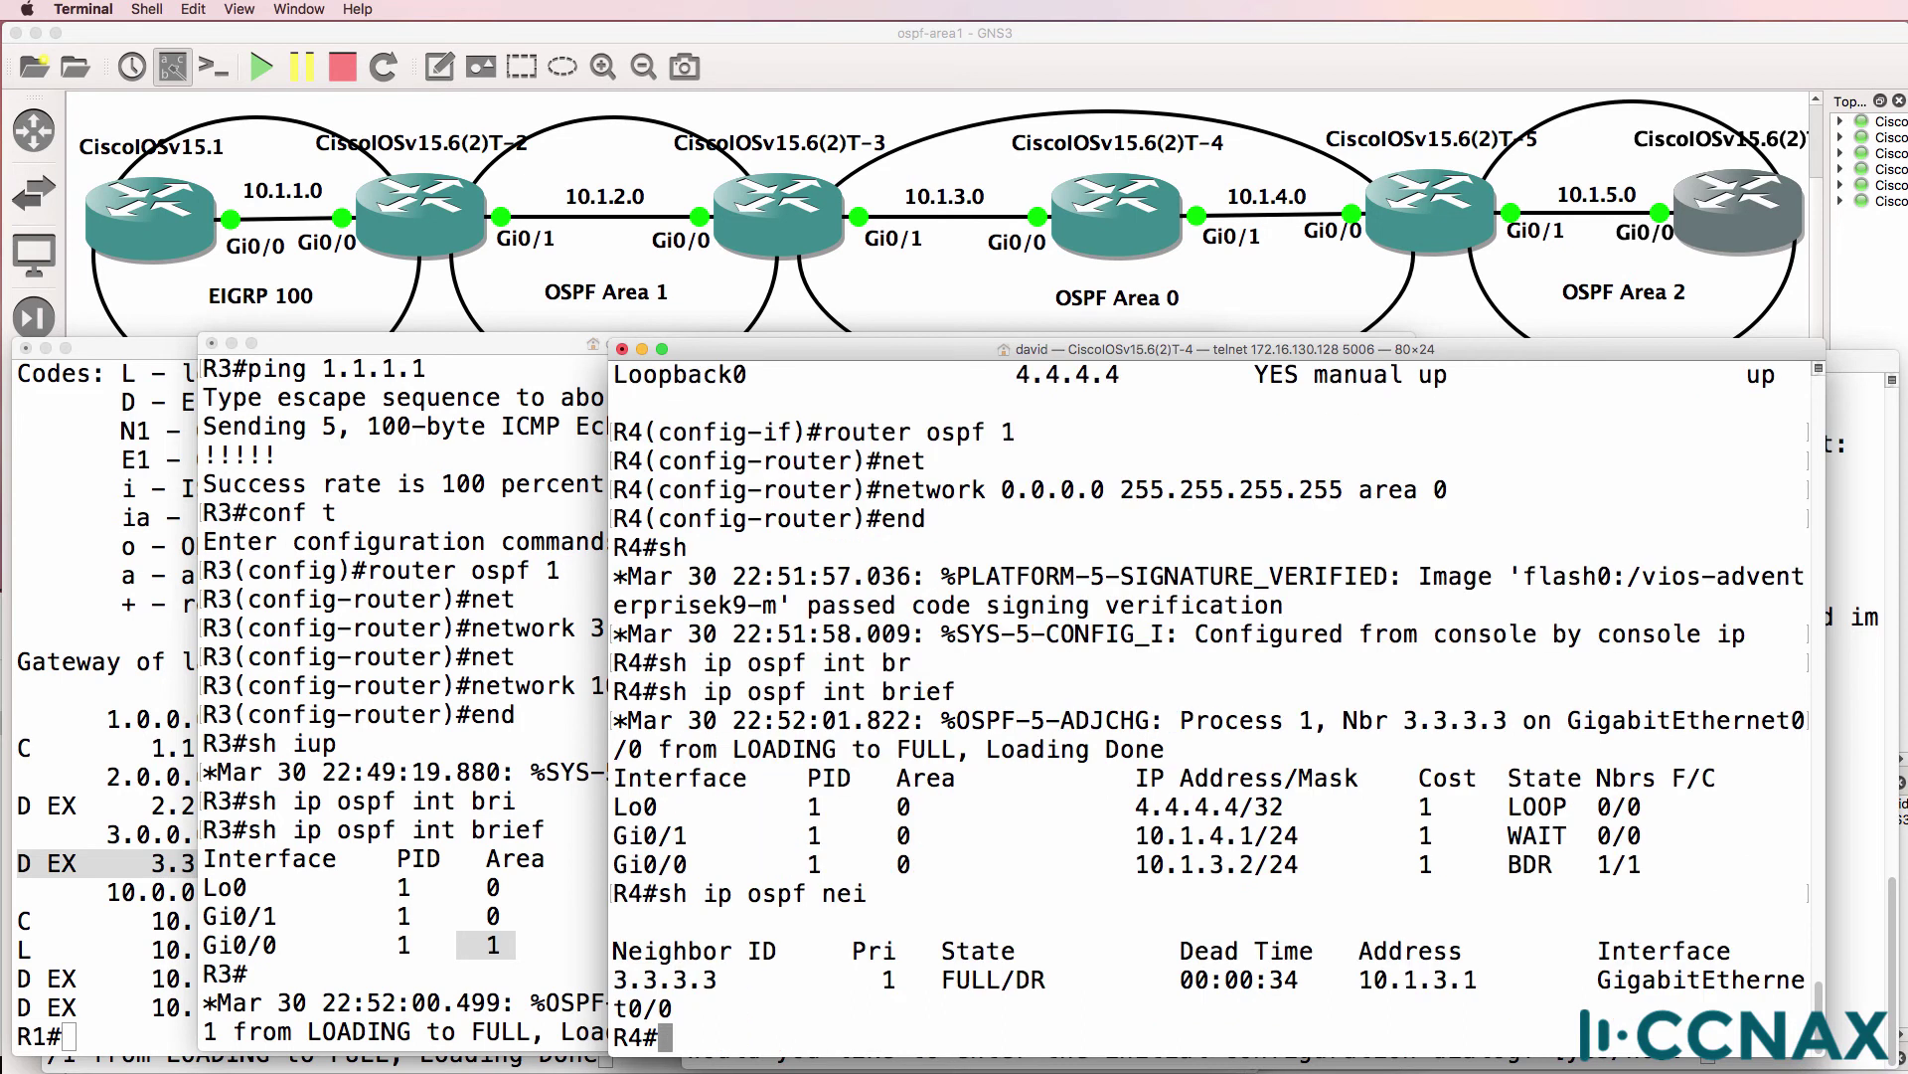
drag(733, 981, 601, 985)
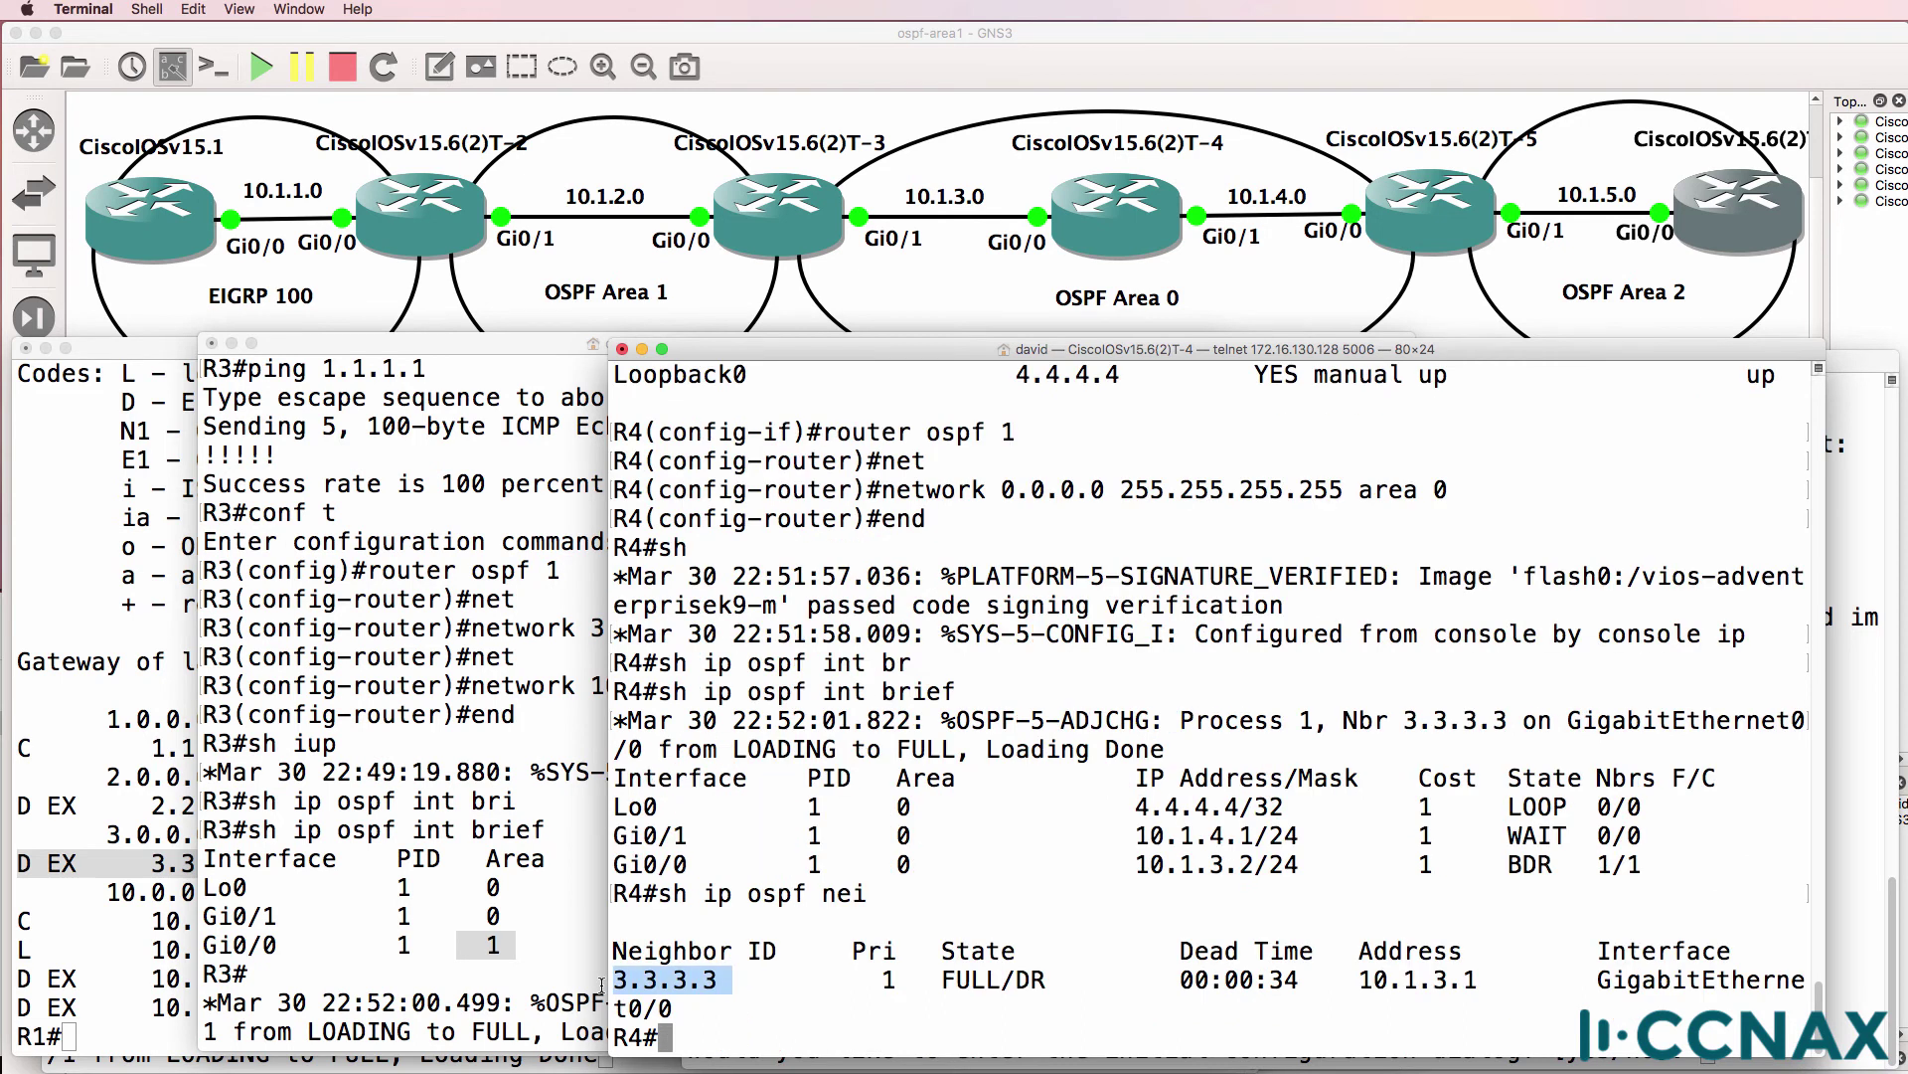
Display R4's full routing table and highlight the intra-area OSPF route to 3.3.3.3.
click(601, 985)
text(sh ip route)
key(Return)
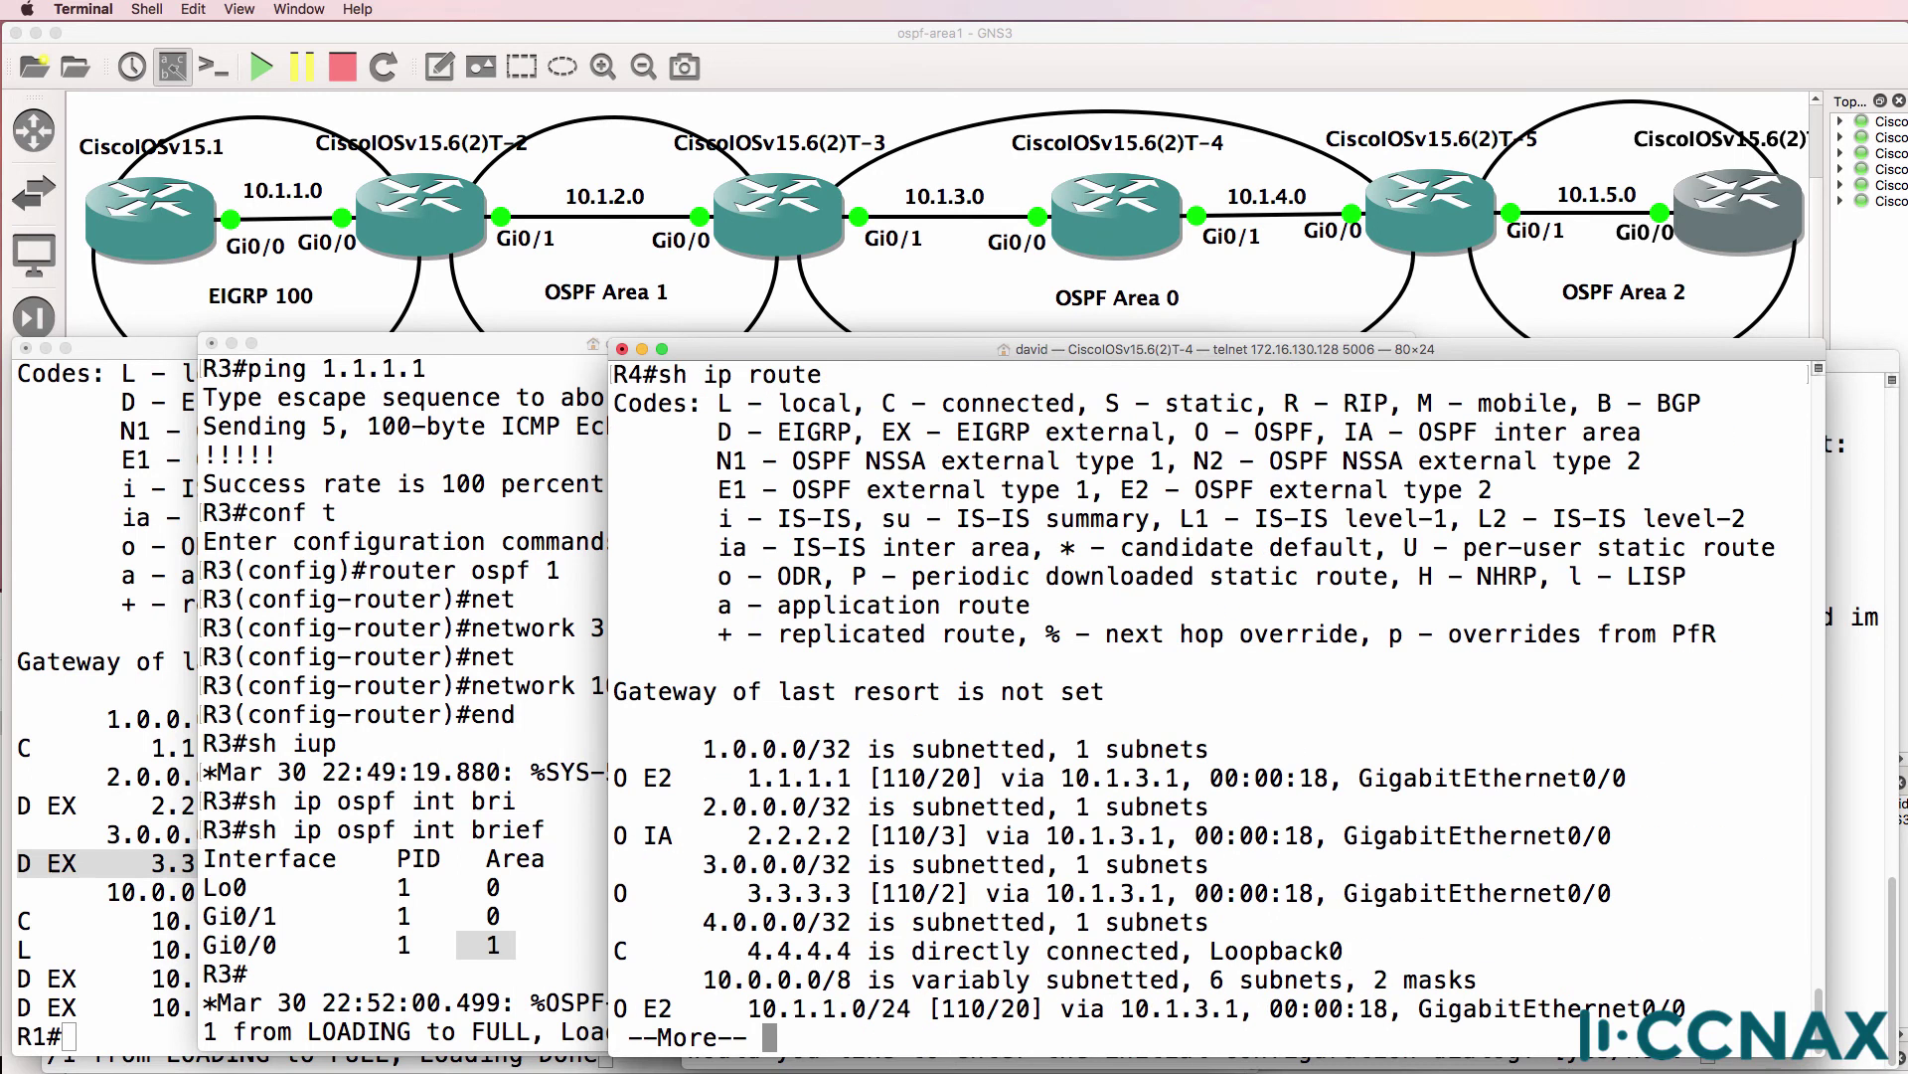
key(space)
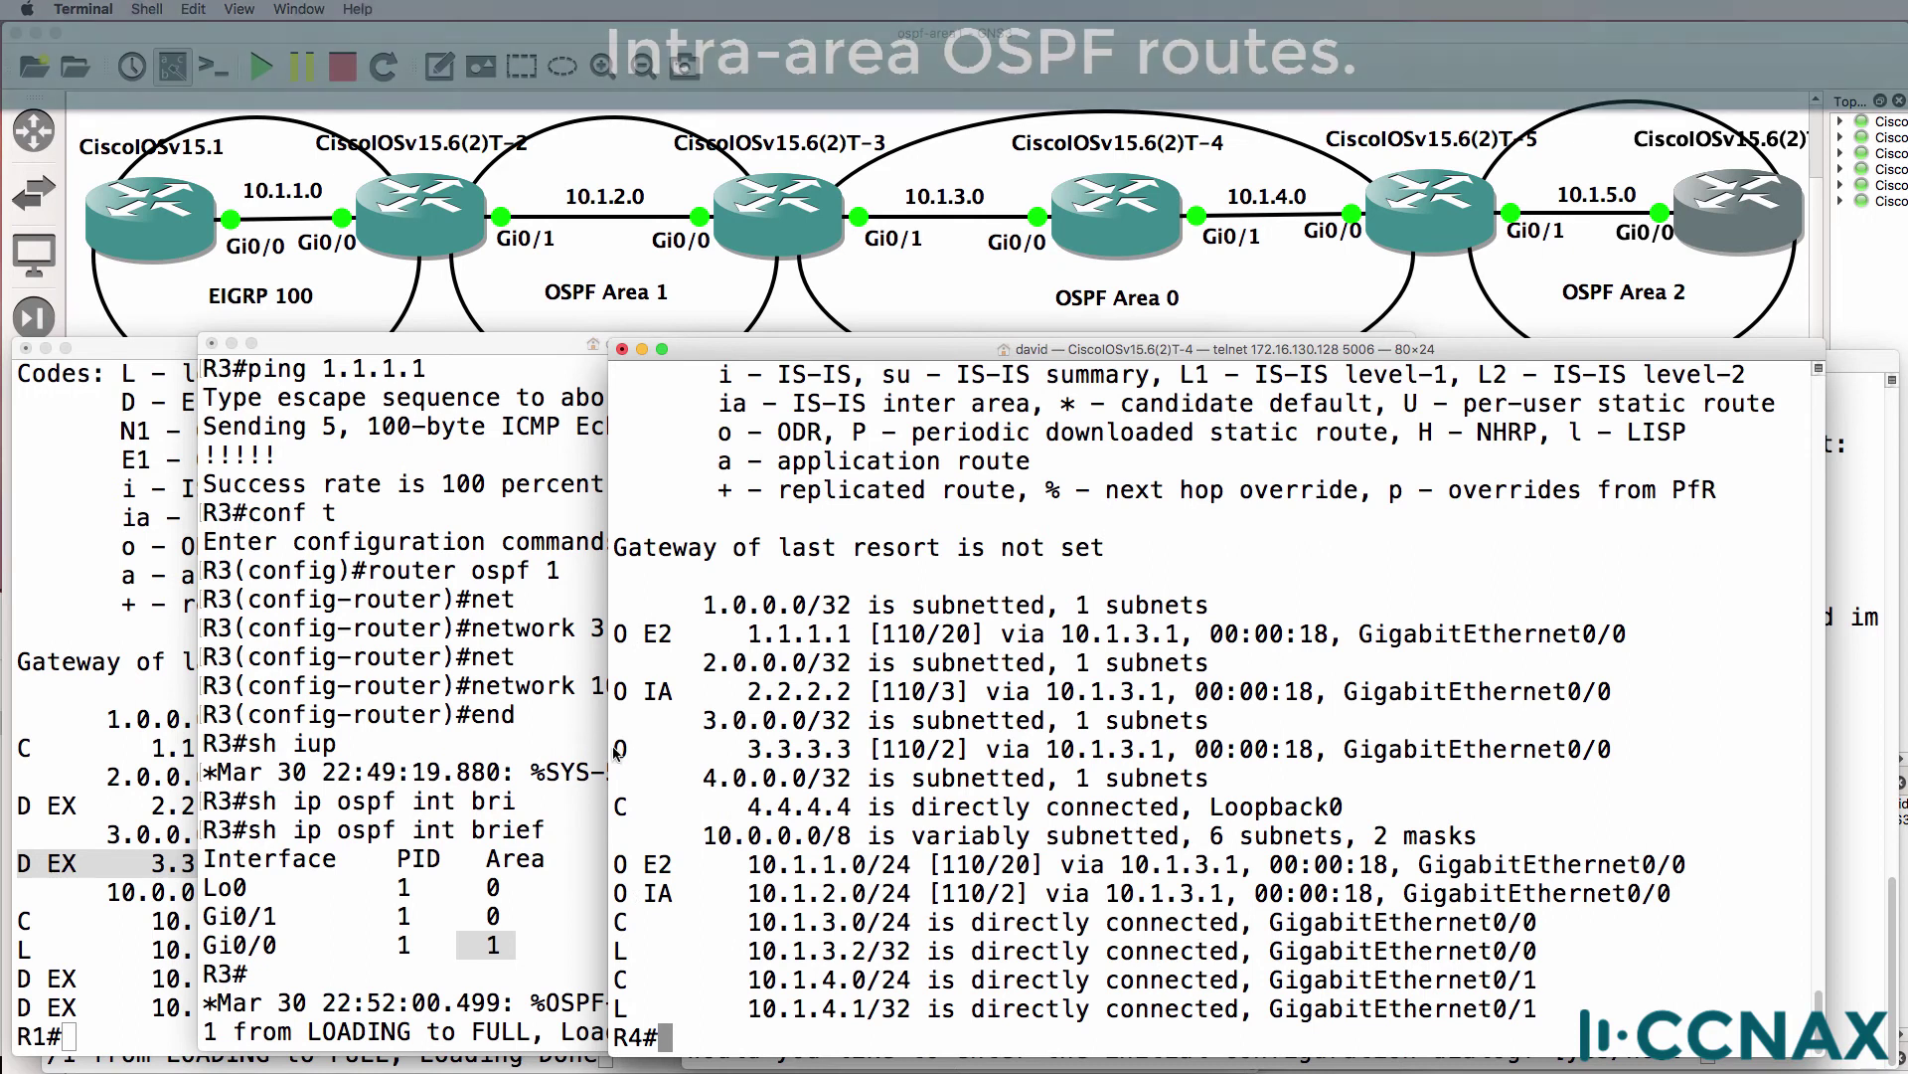
drag(616, 747, 1733, 744)
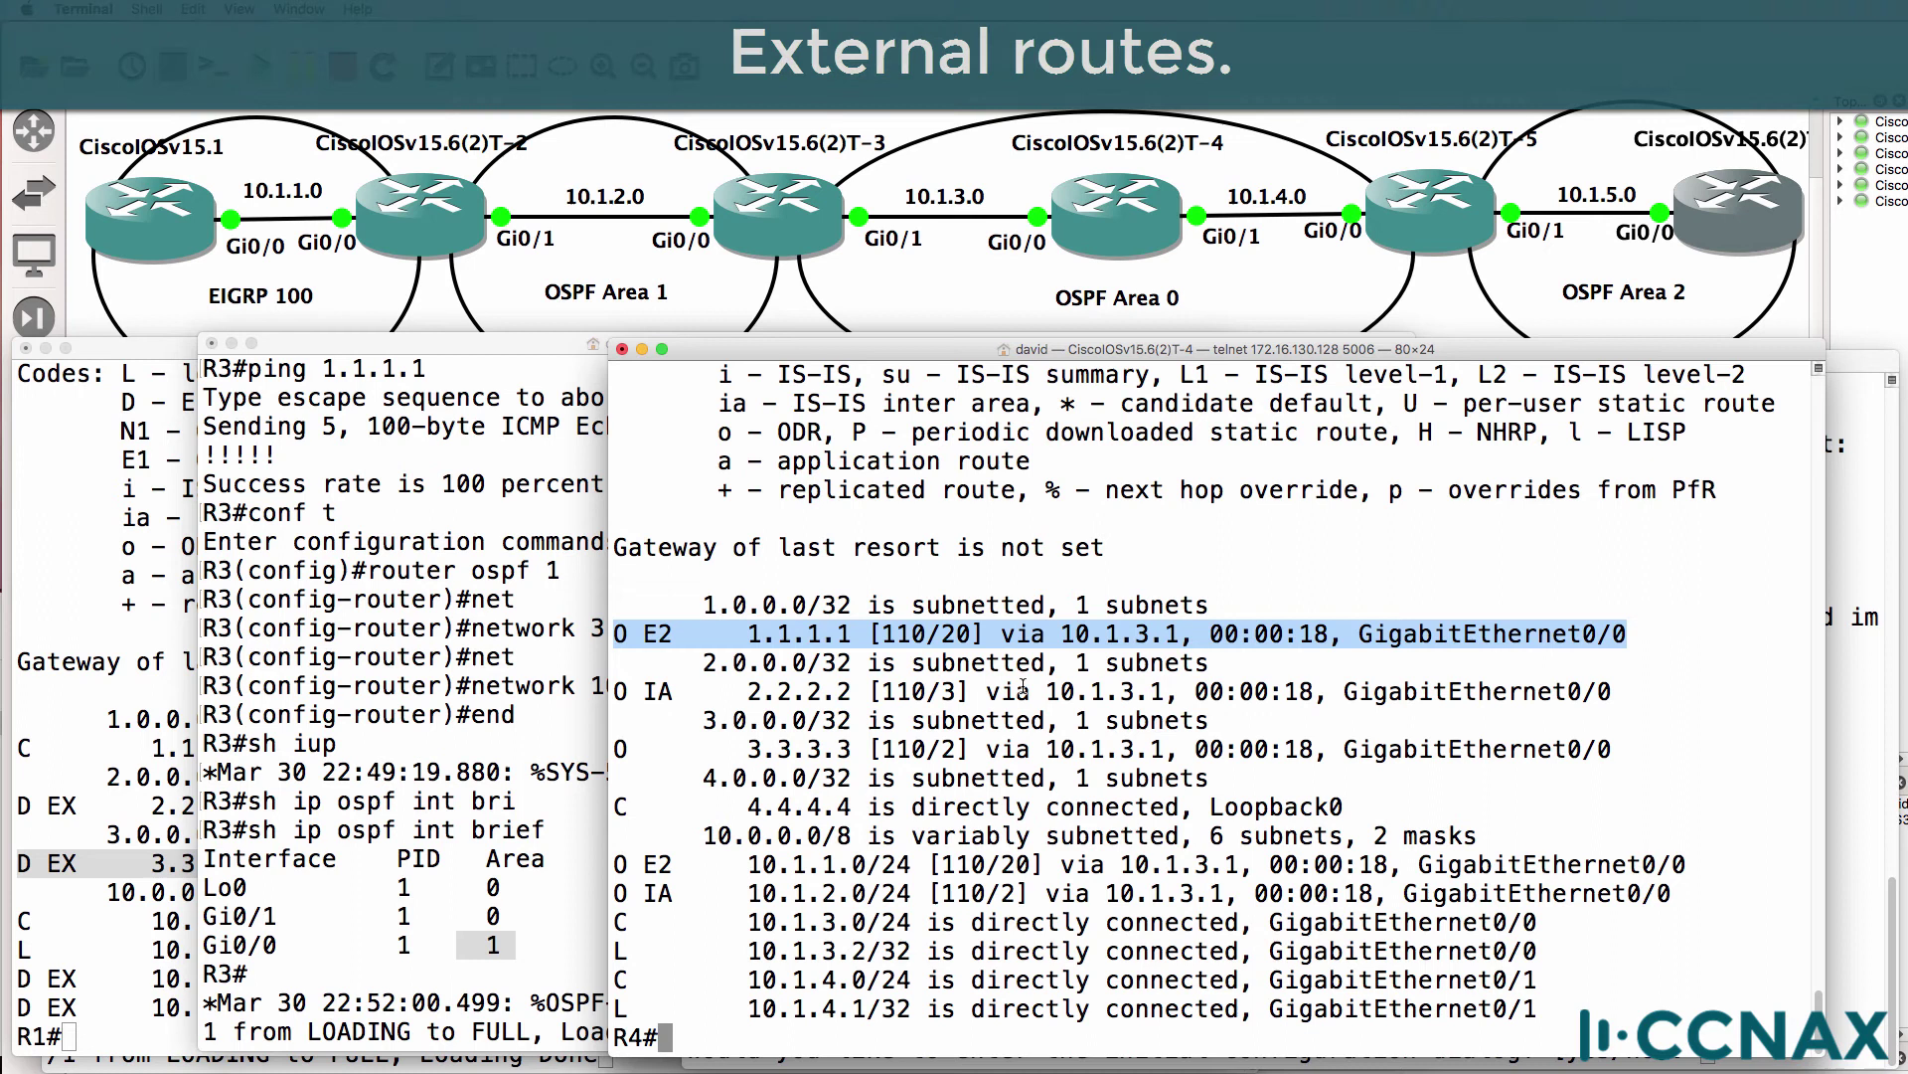
Show R4's OSPF database and highlight the Area 0 router LSAs for 3.3.3.3 and 4.4.4.4.
text(sh ip ospf ne)
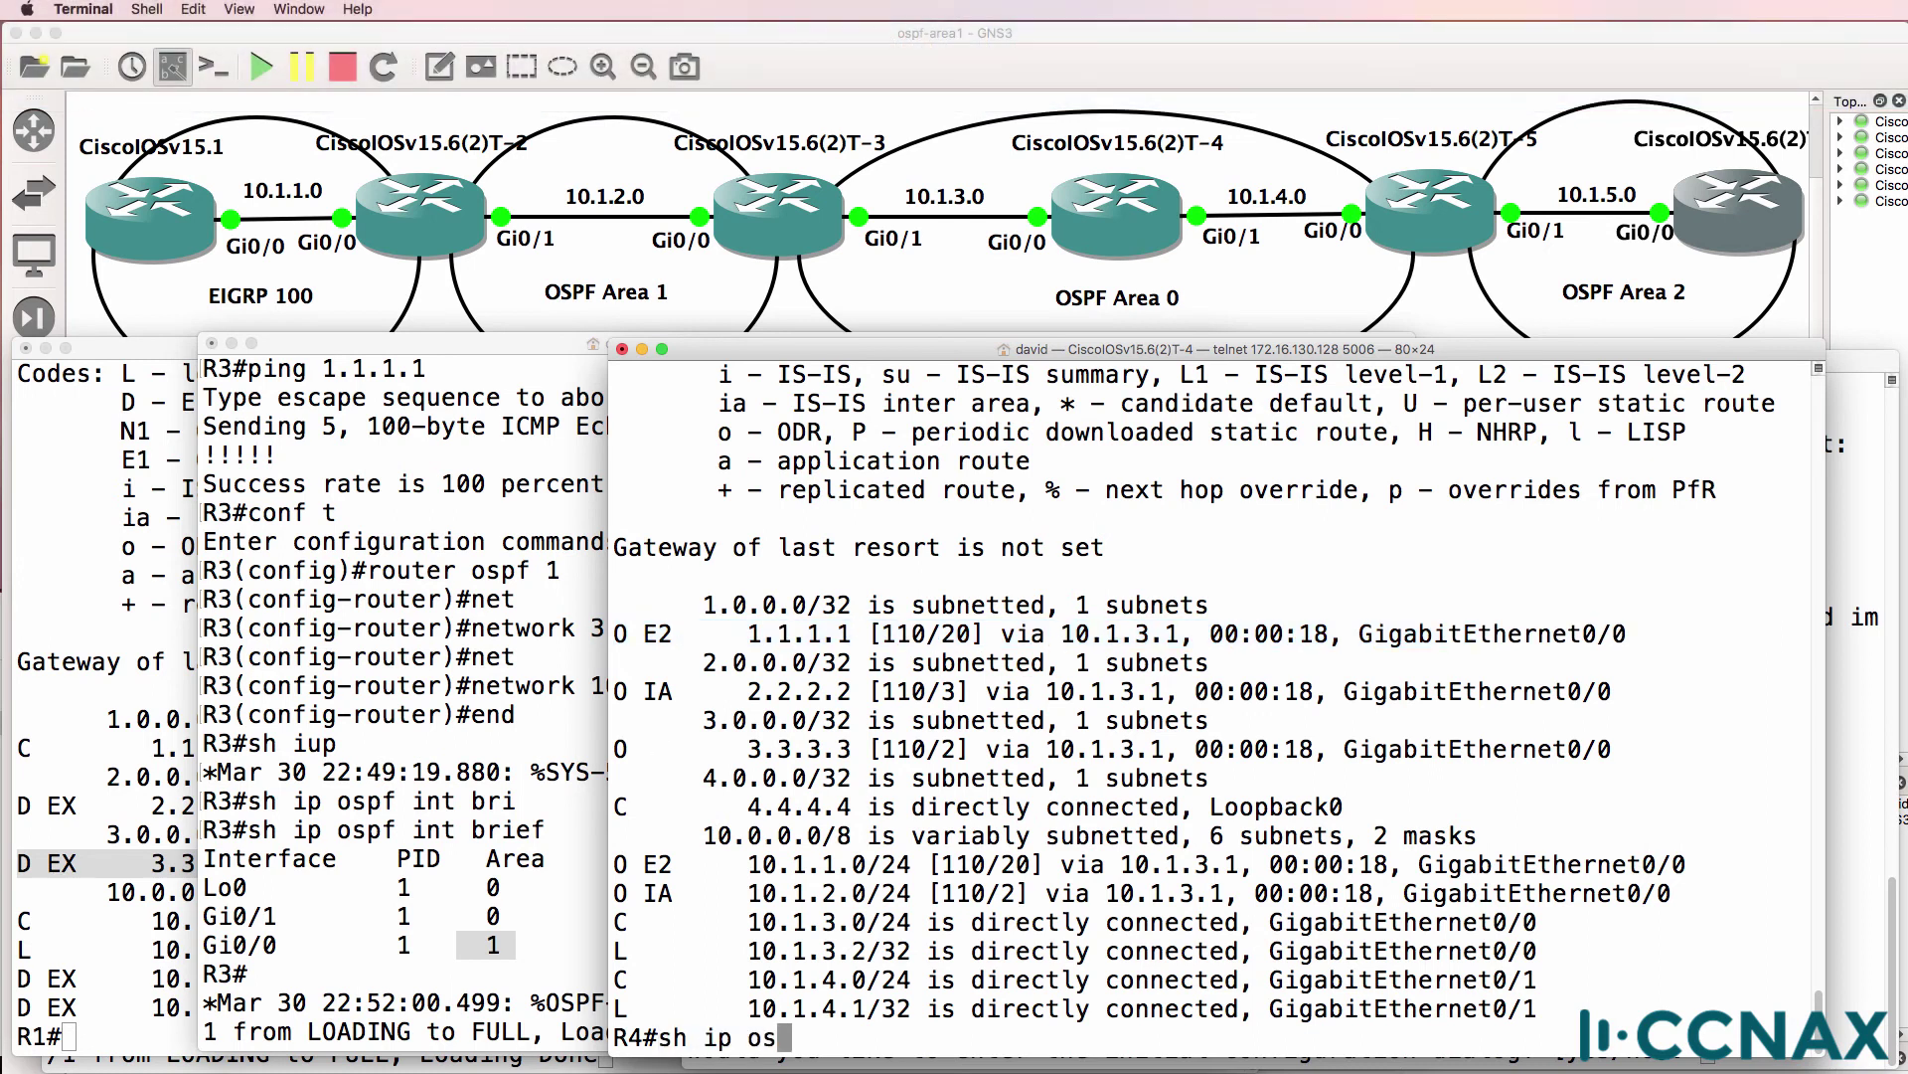
key(BackSpace)
key(BackSpace)
text(d)
key(Tab)
key(Return)
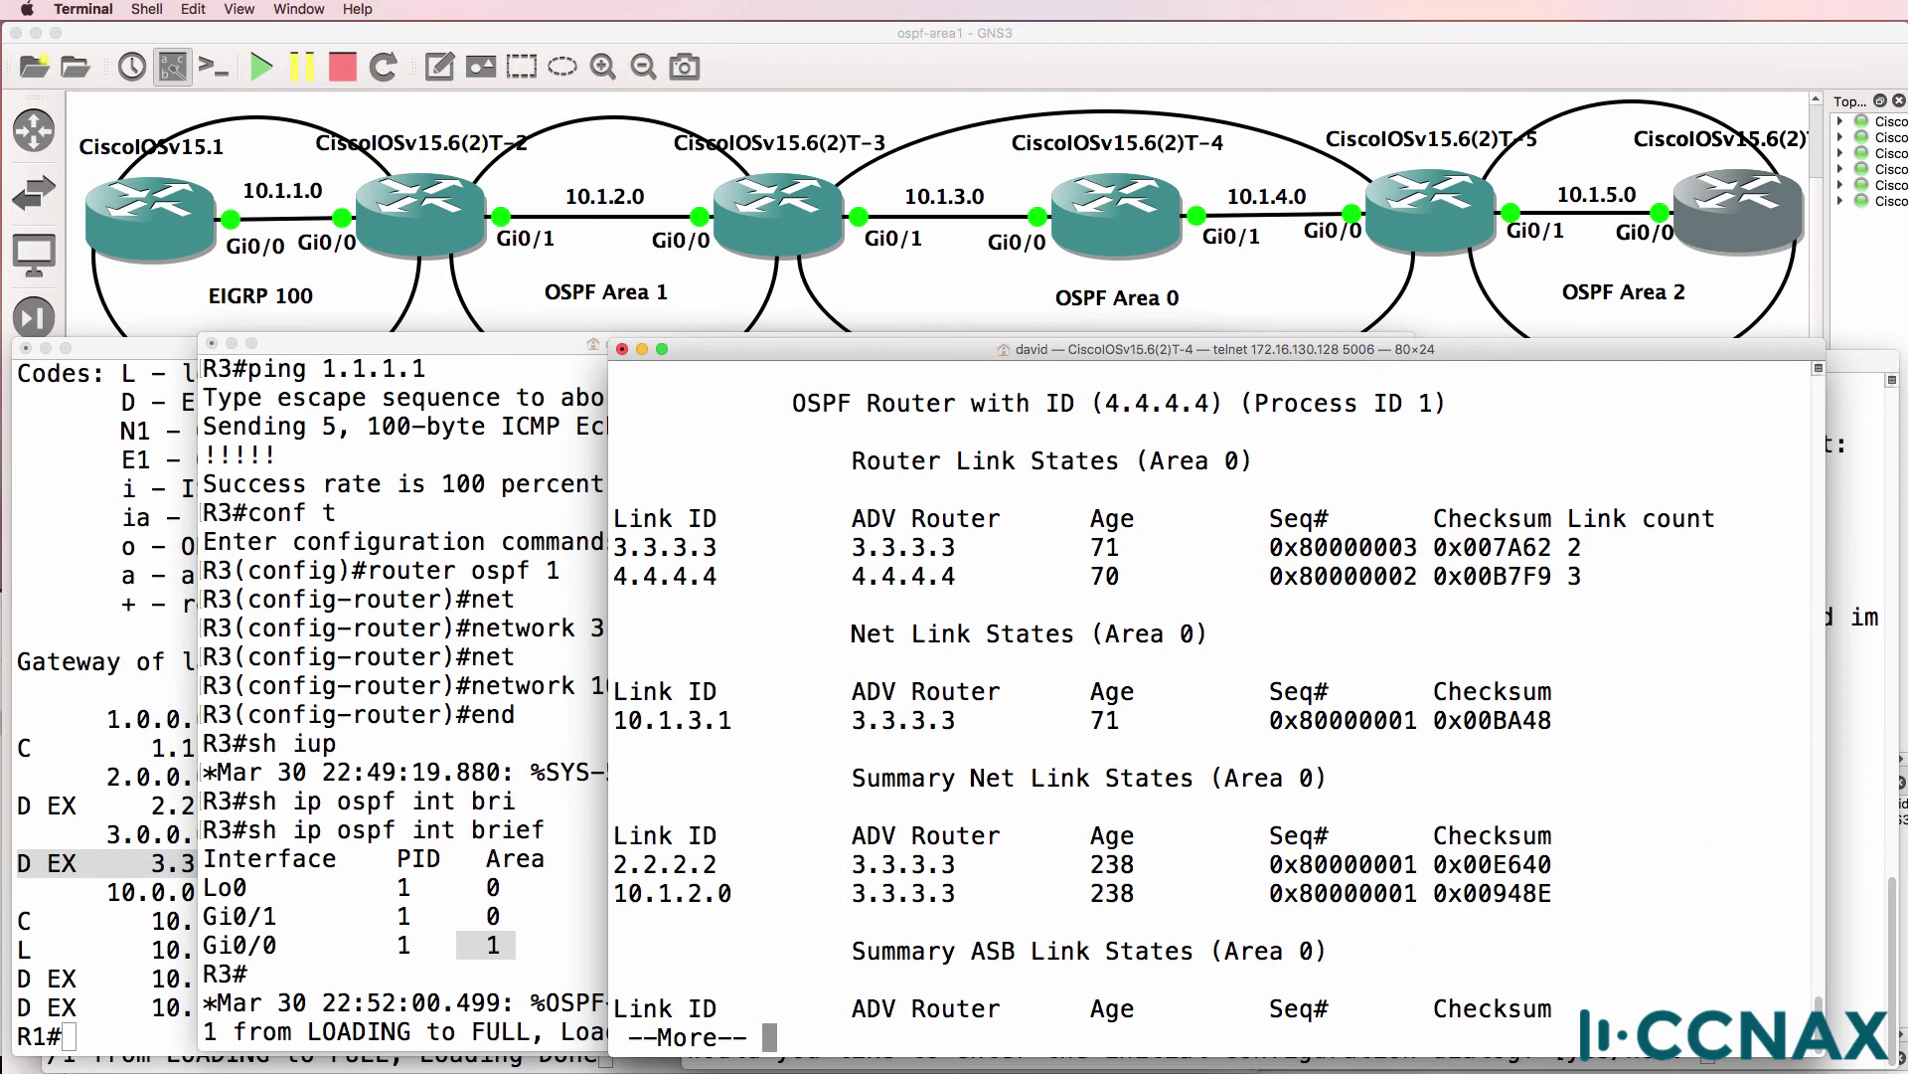
drag(616, 515, 1712, 607)
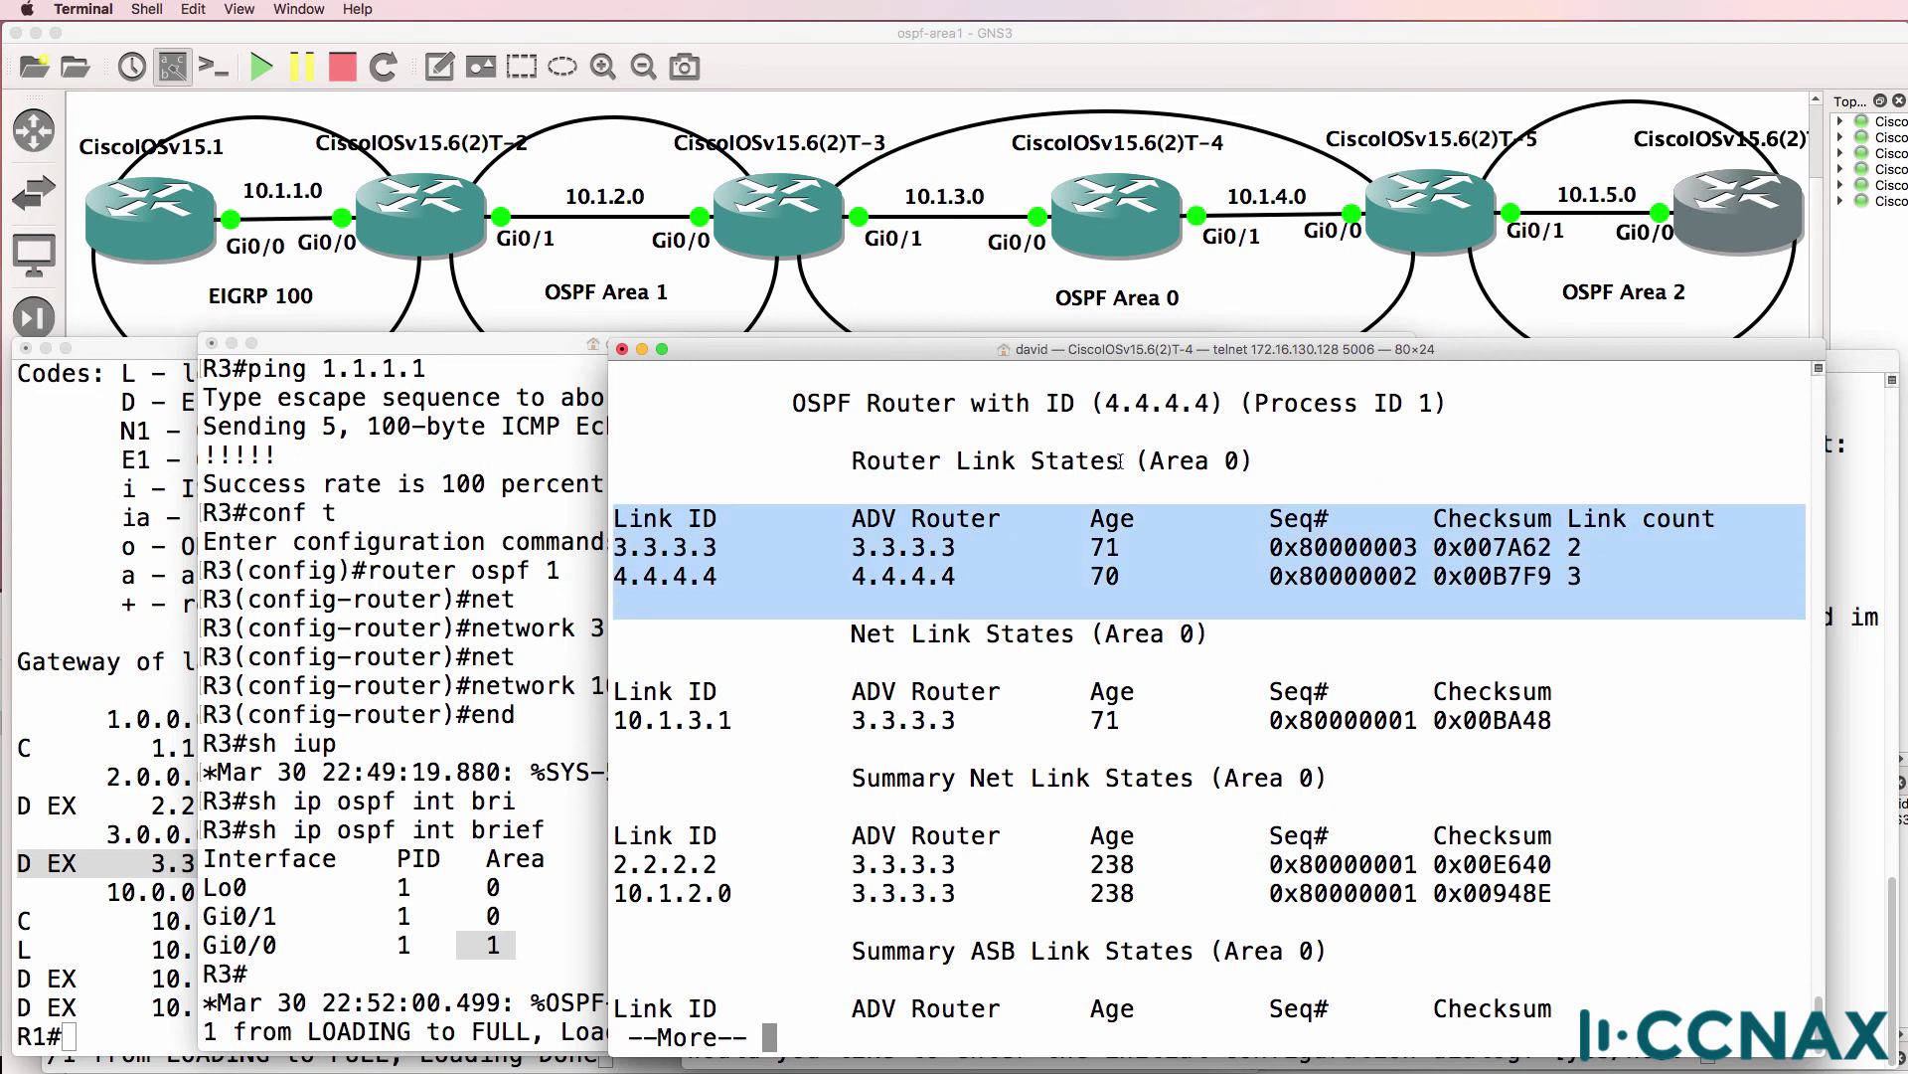
drag(1302, 470, 1150, 467)
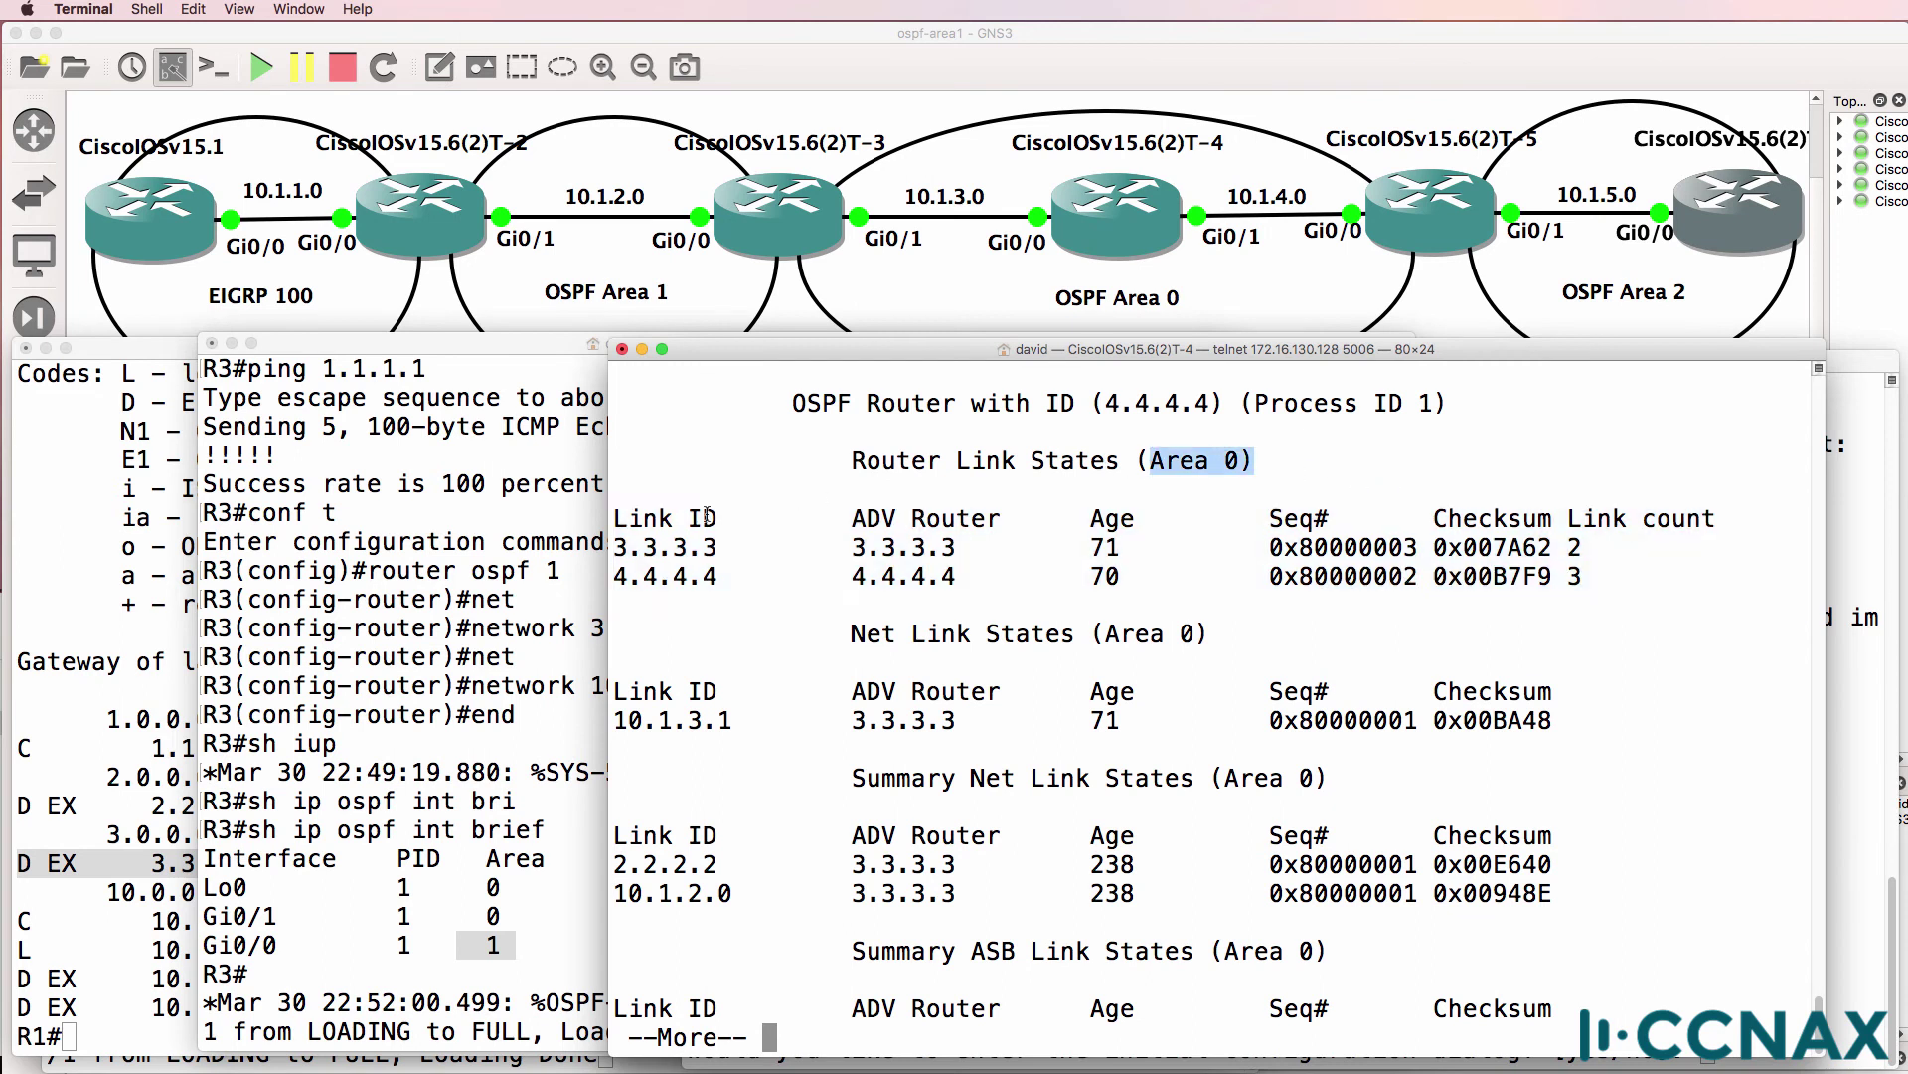
drag(615, 536, 614, 599)
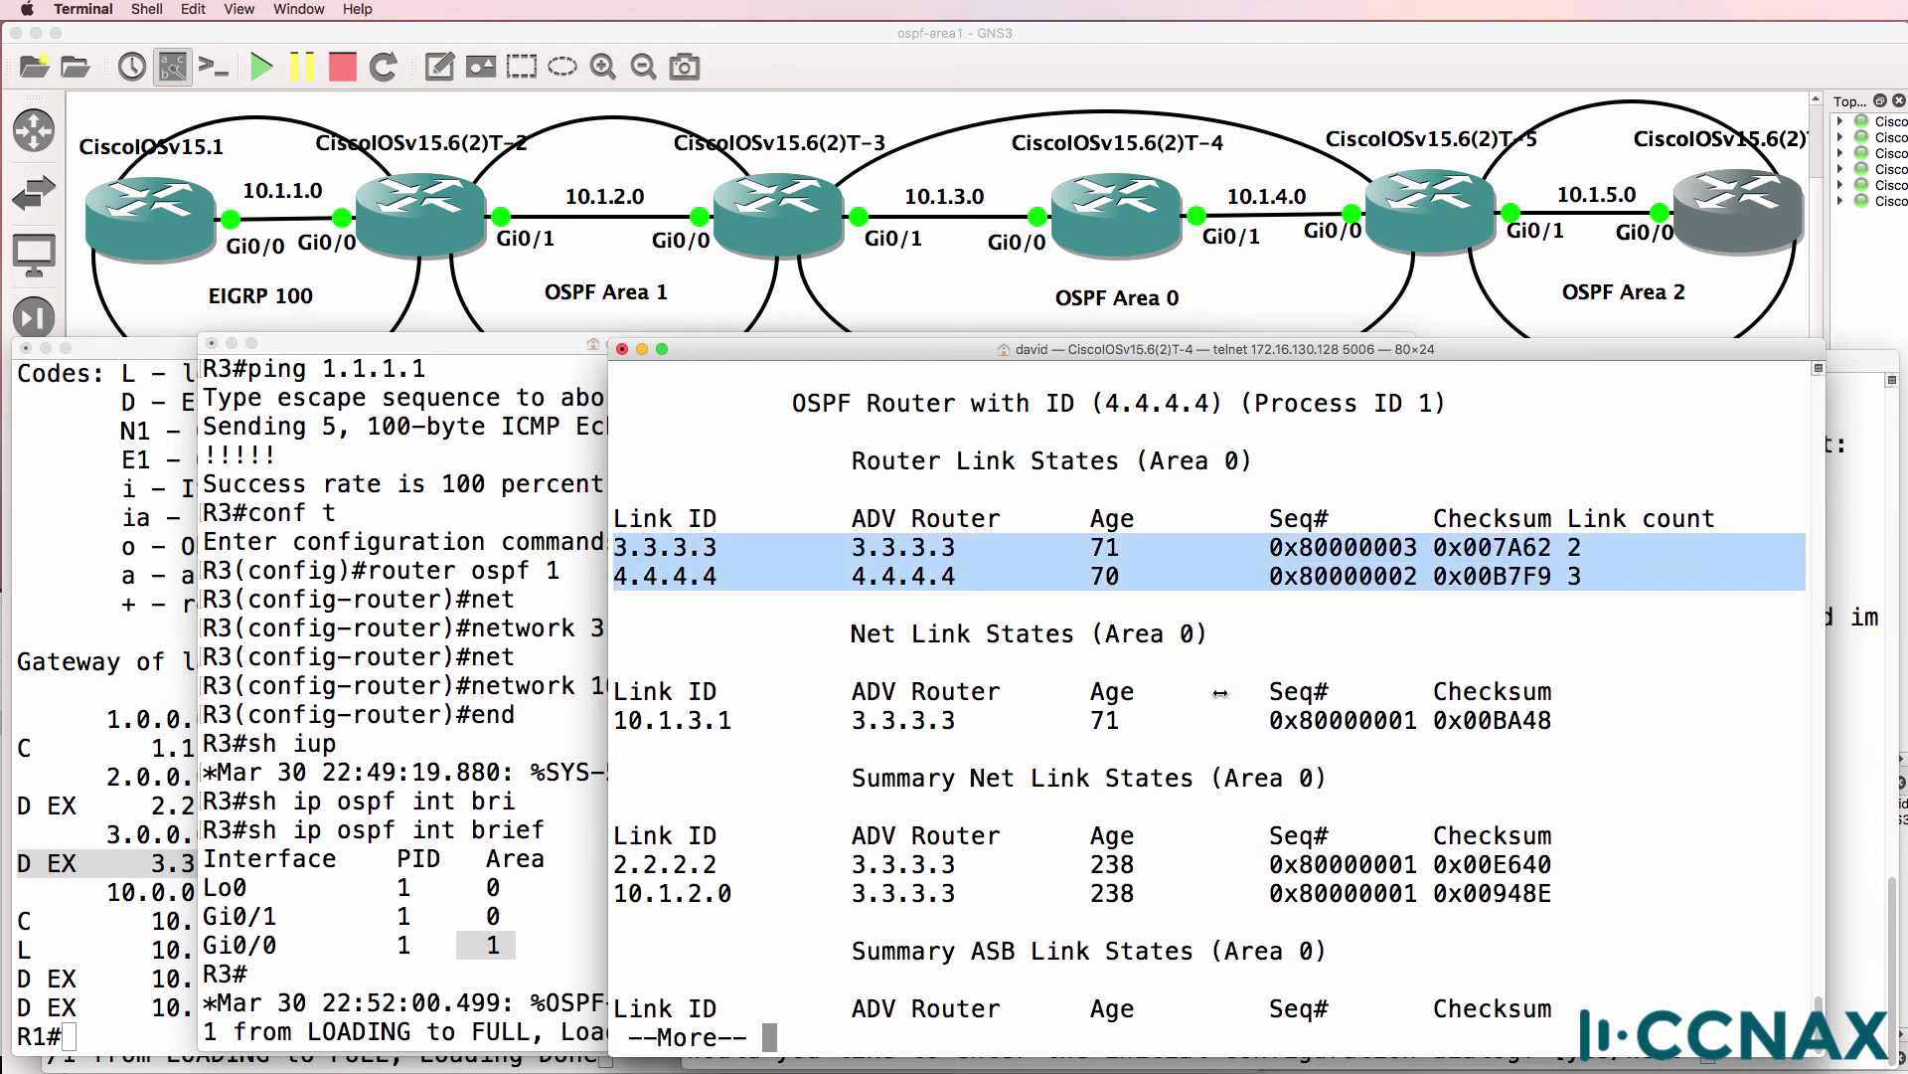
Mark the Router, Net and Summary Net Link States blocks, then page to the end.
click(666, 633)
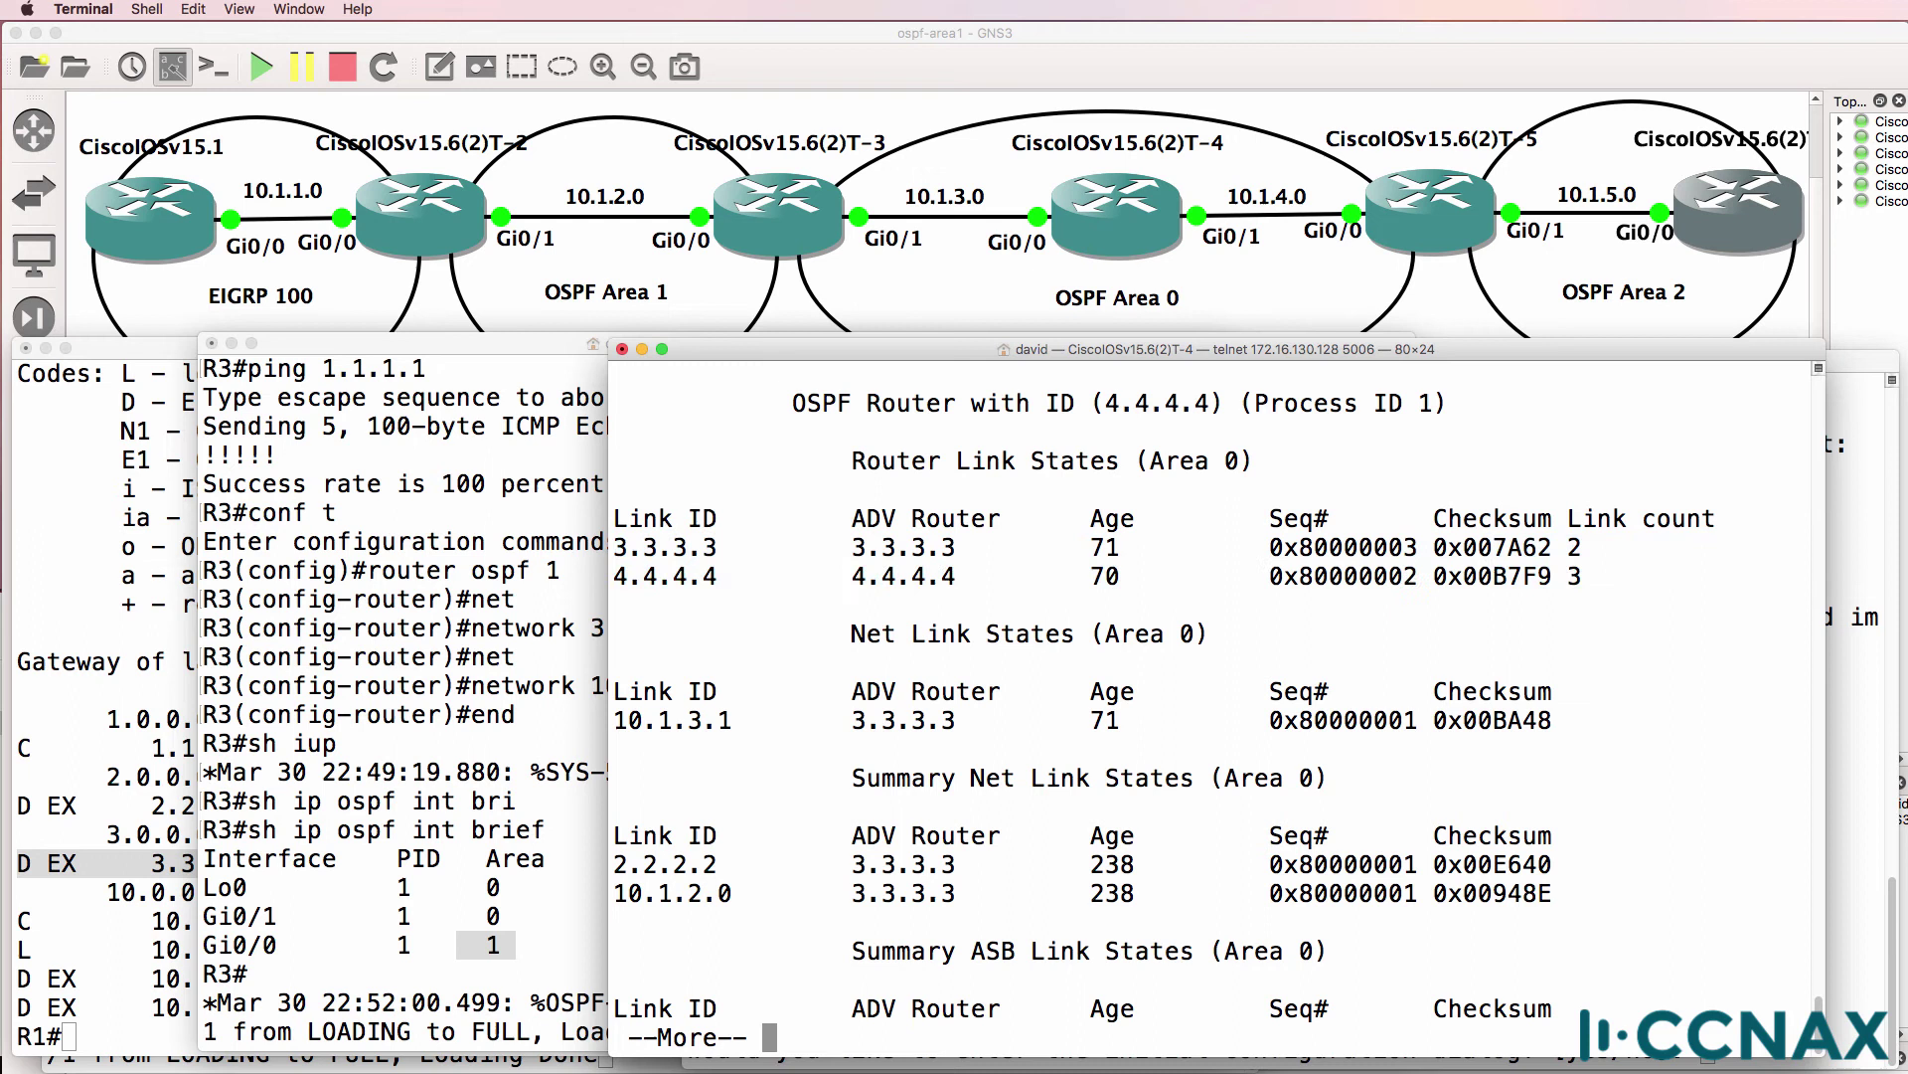
drag(614, 626, 614, 765)
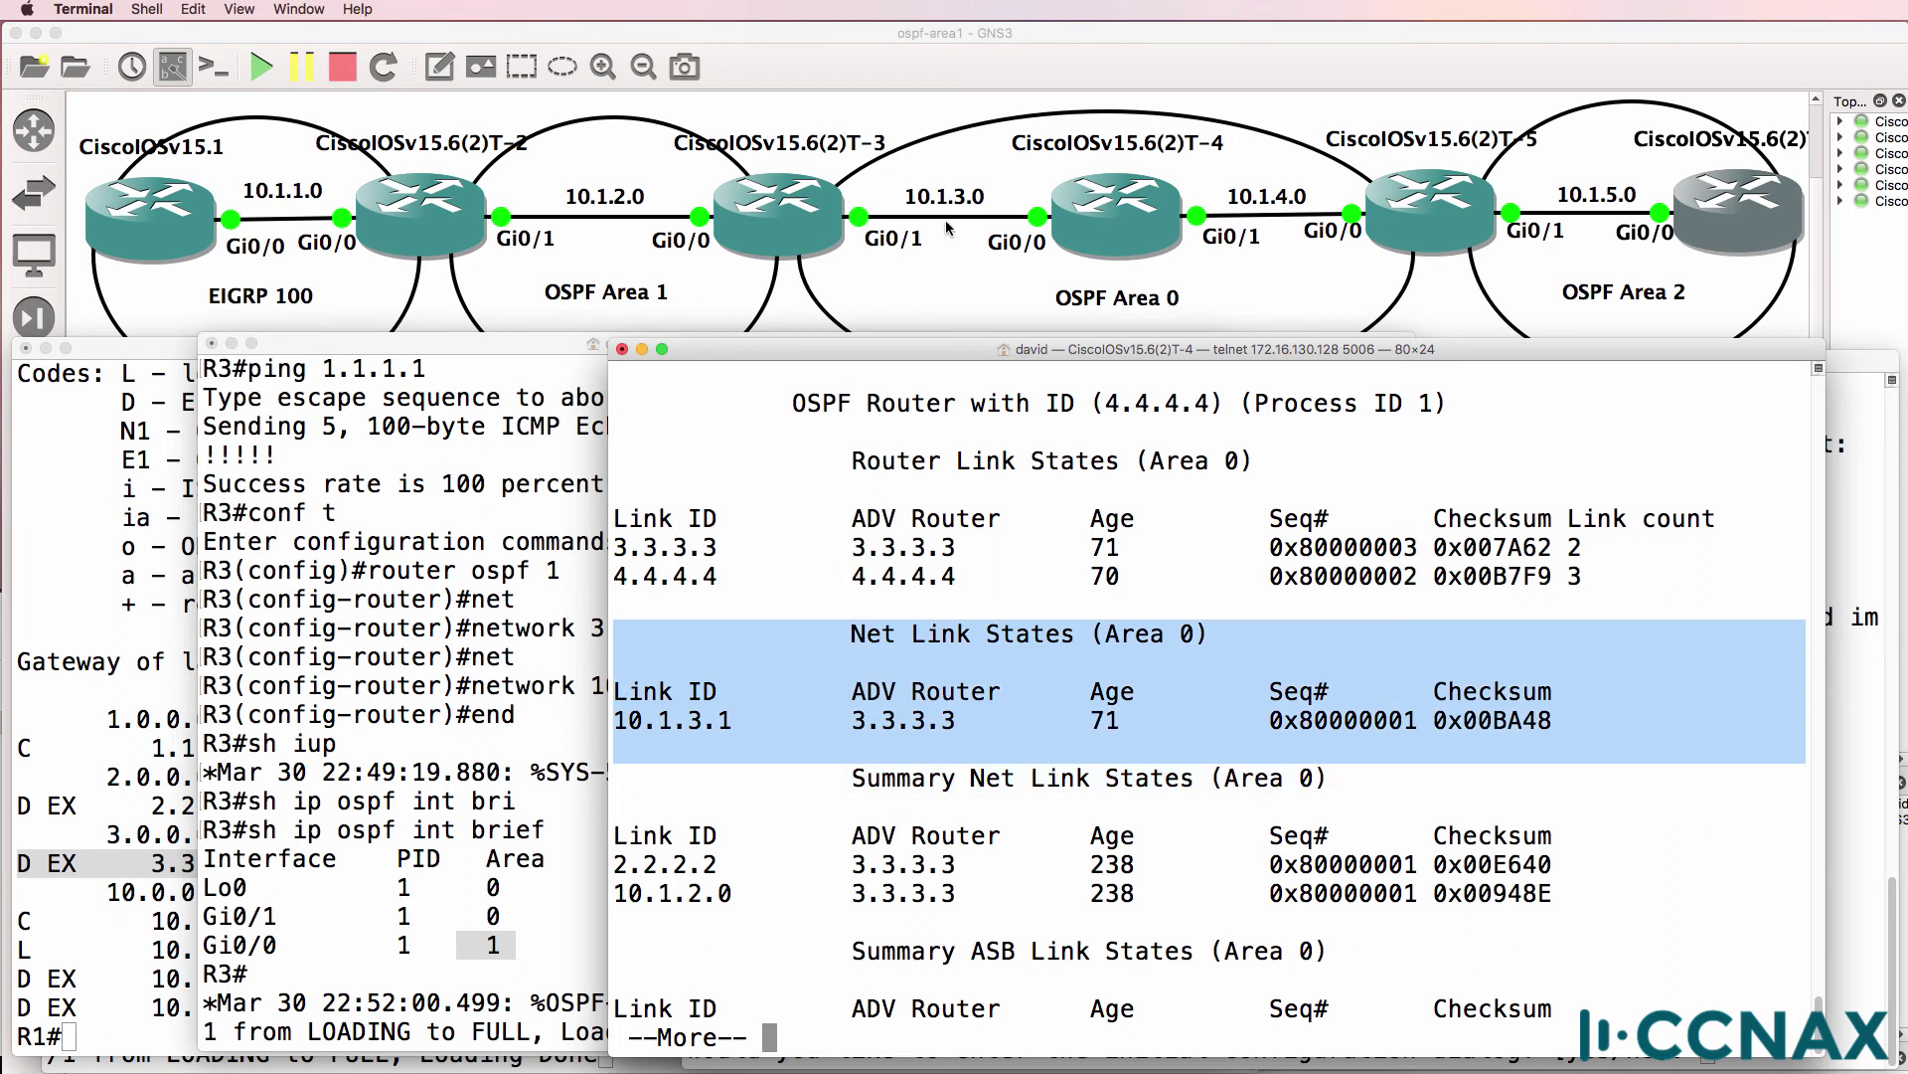
click(648, 772)
drag(608, 773, 1414, 908)
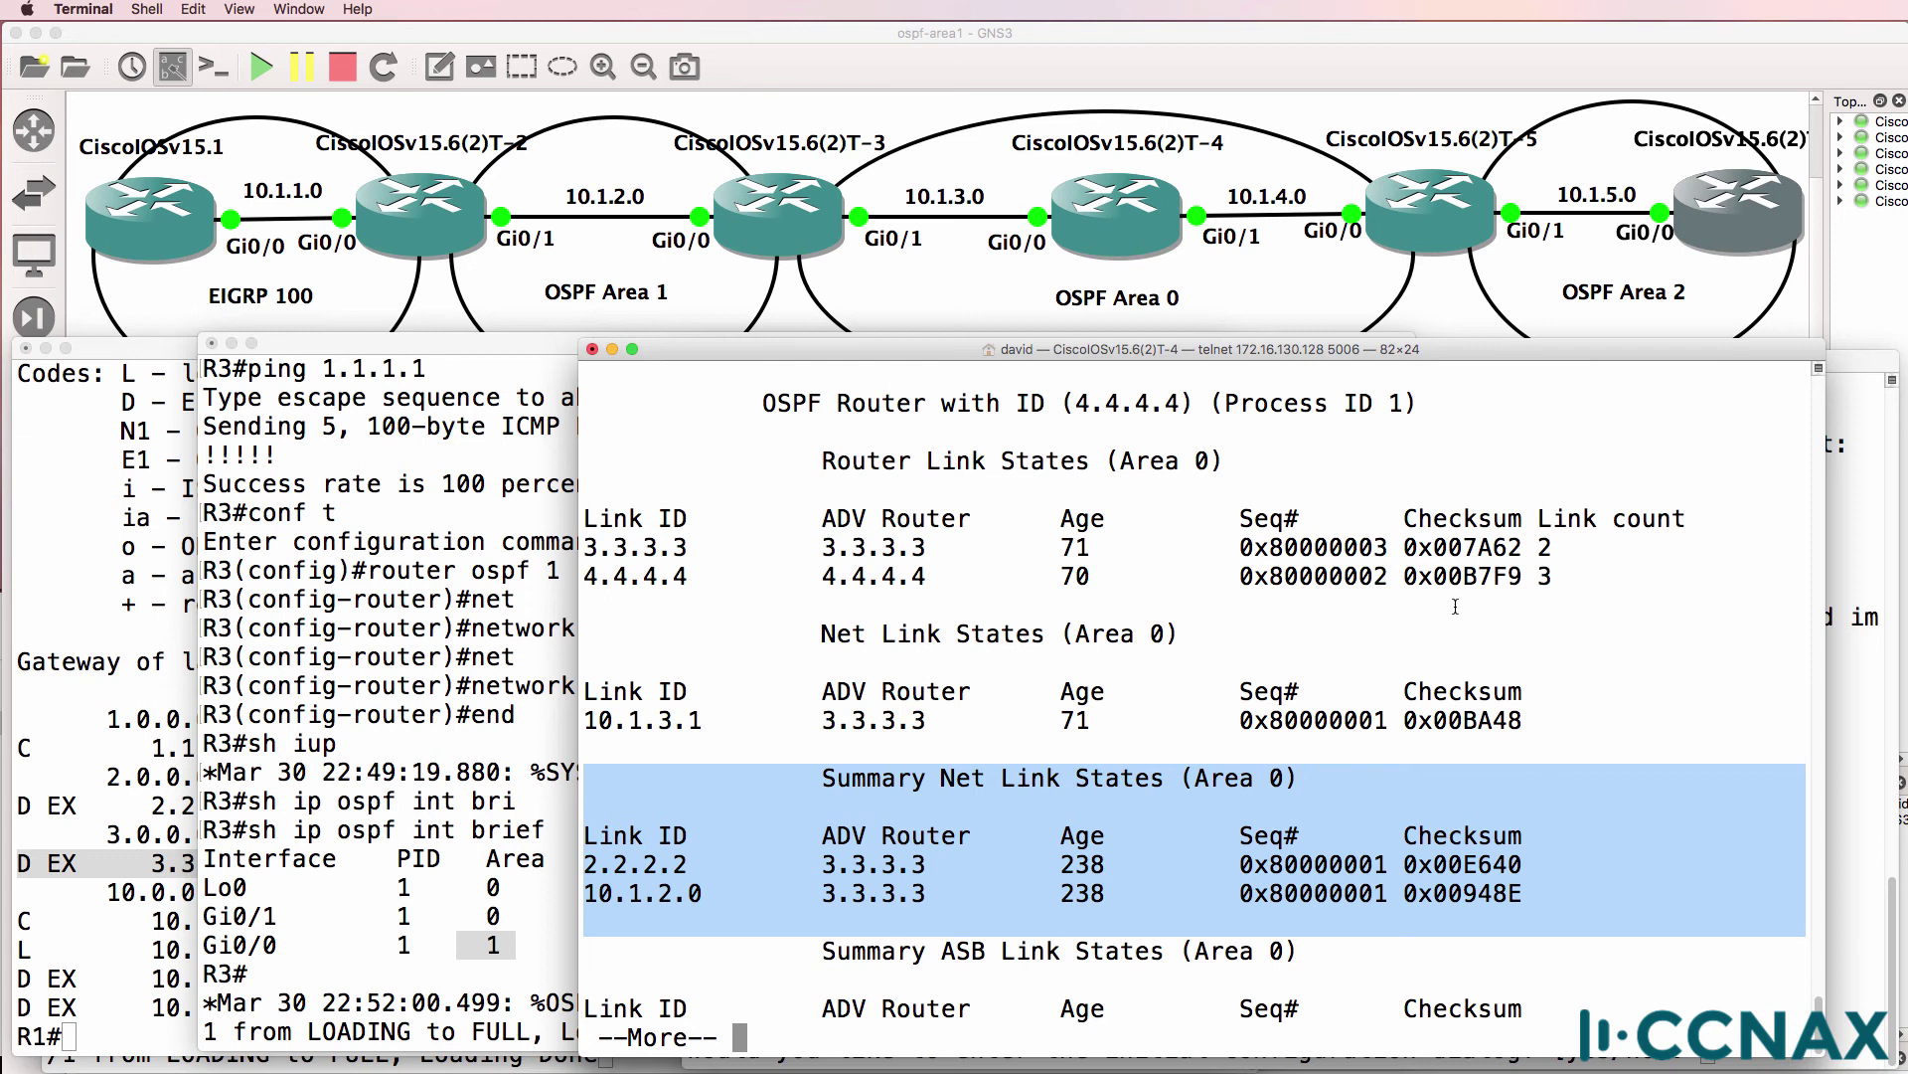
drag(586, 432, 1456, 605)
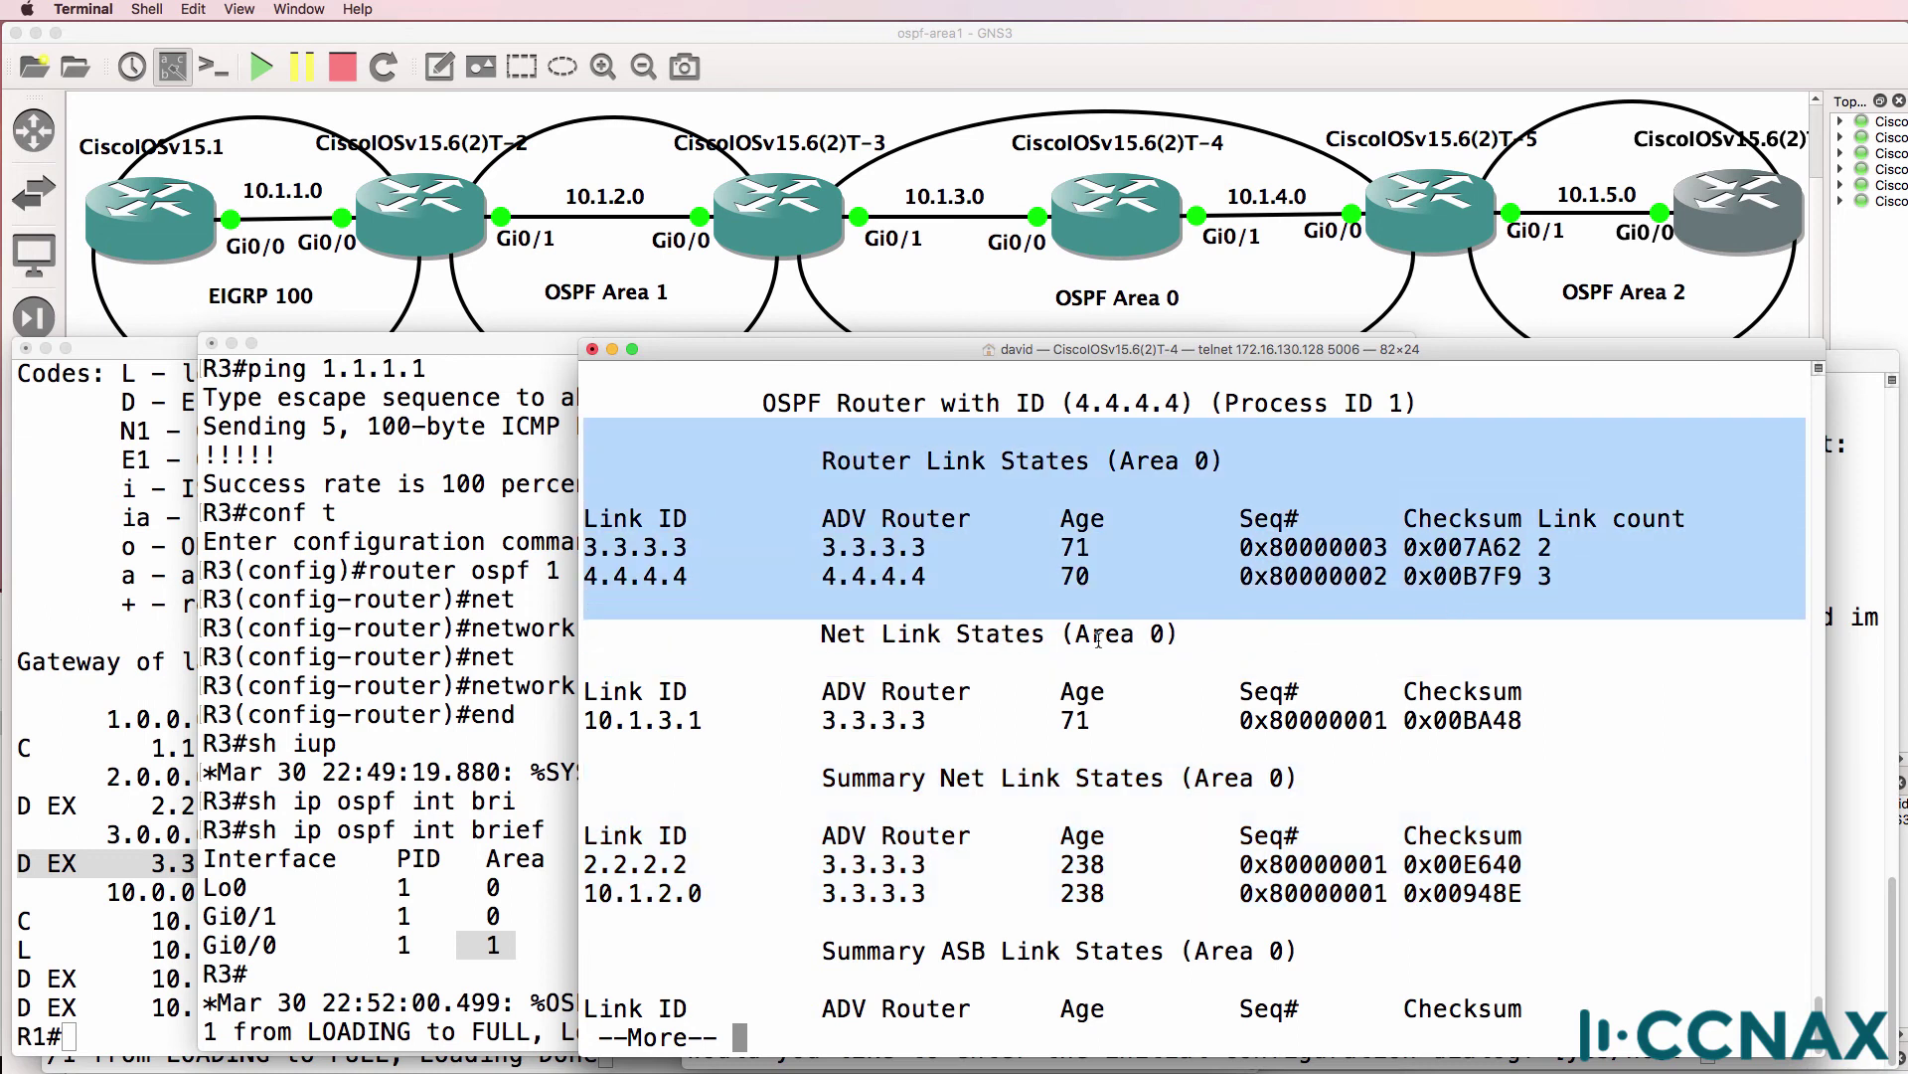
drag(651, 608, 1685, 747)
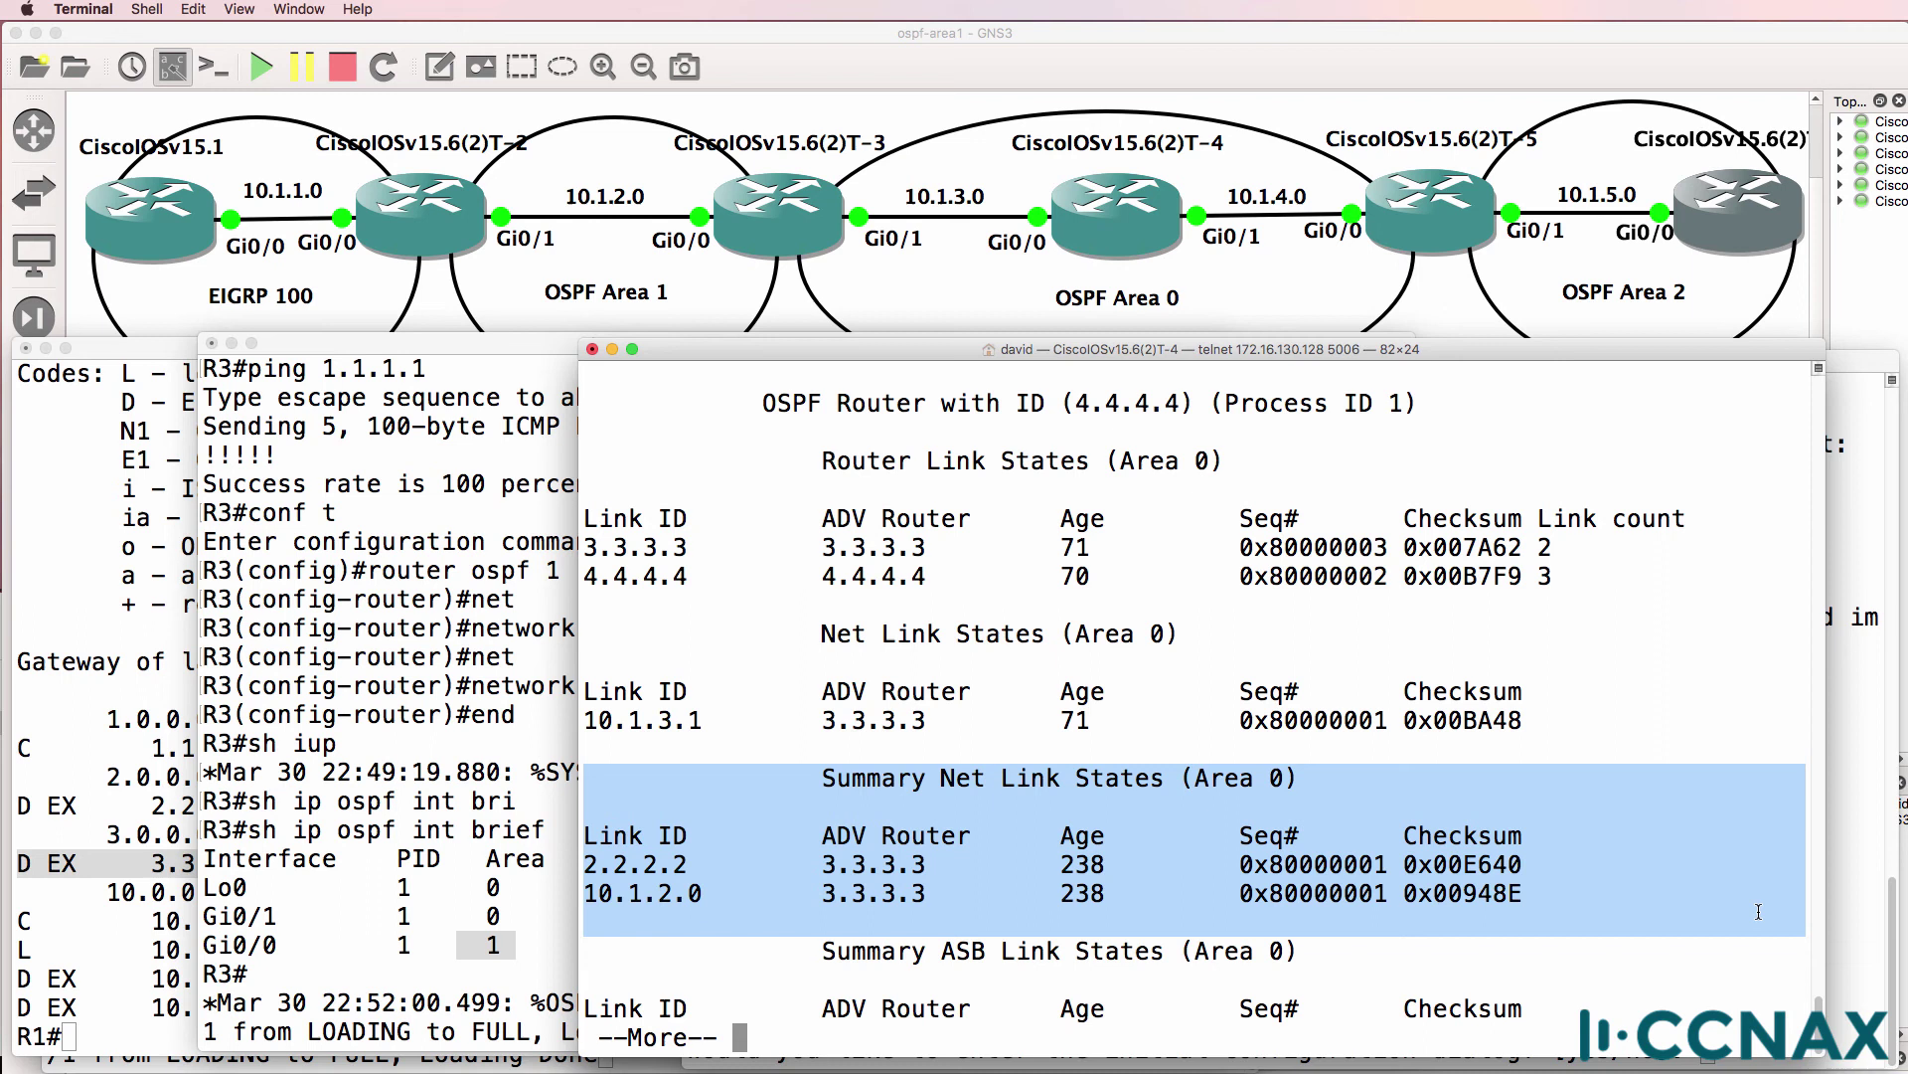
key(Return)
key(Return)
key(Return)
key(Return)
key(Return)
key(Return)
key(Return)
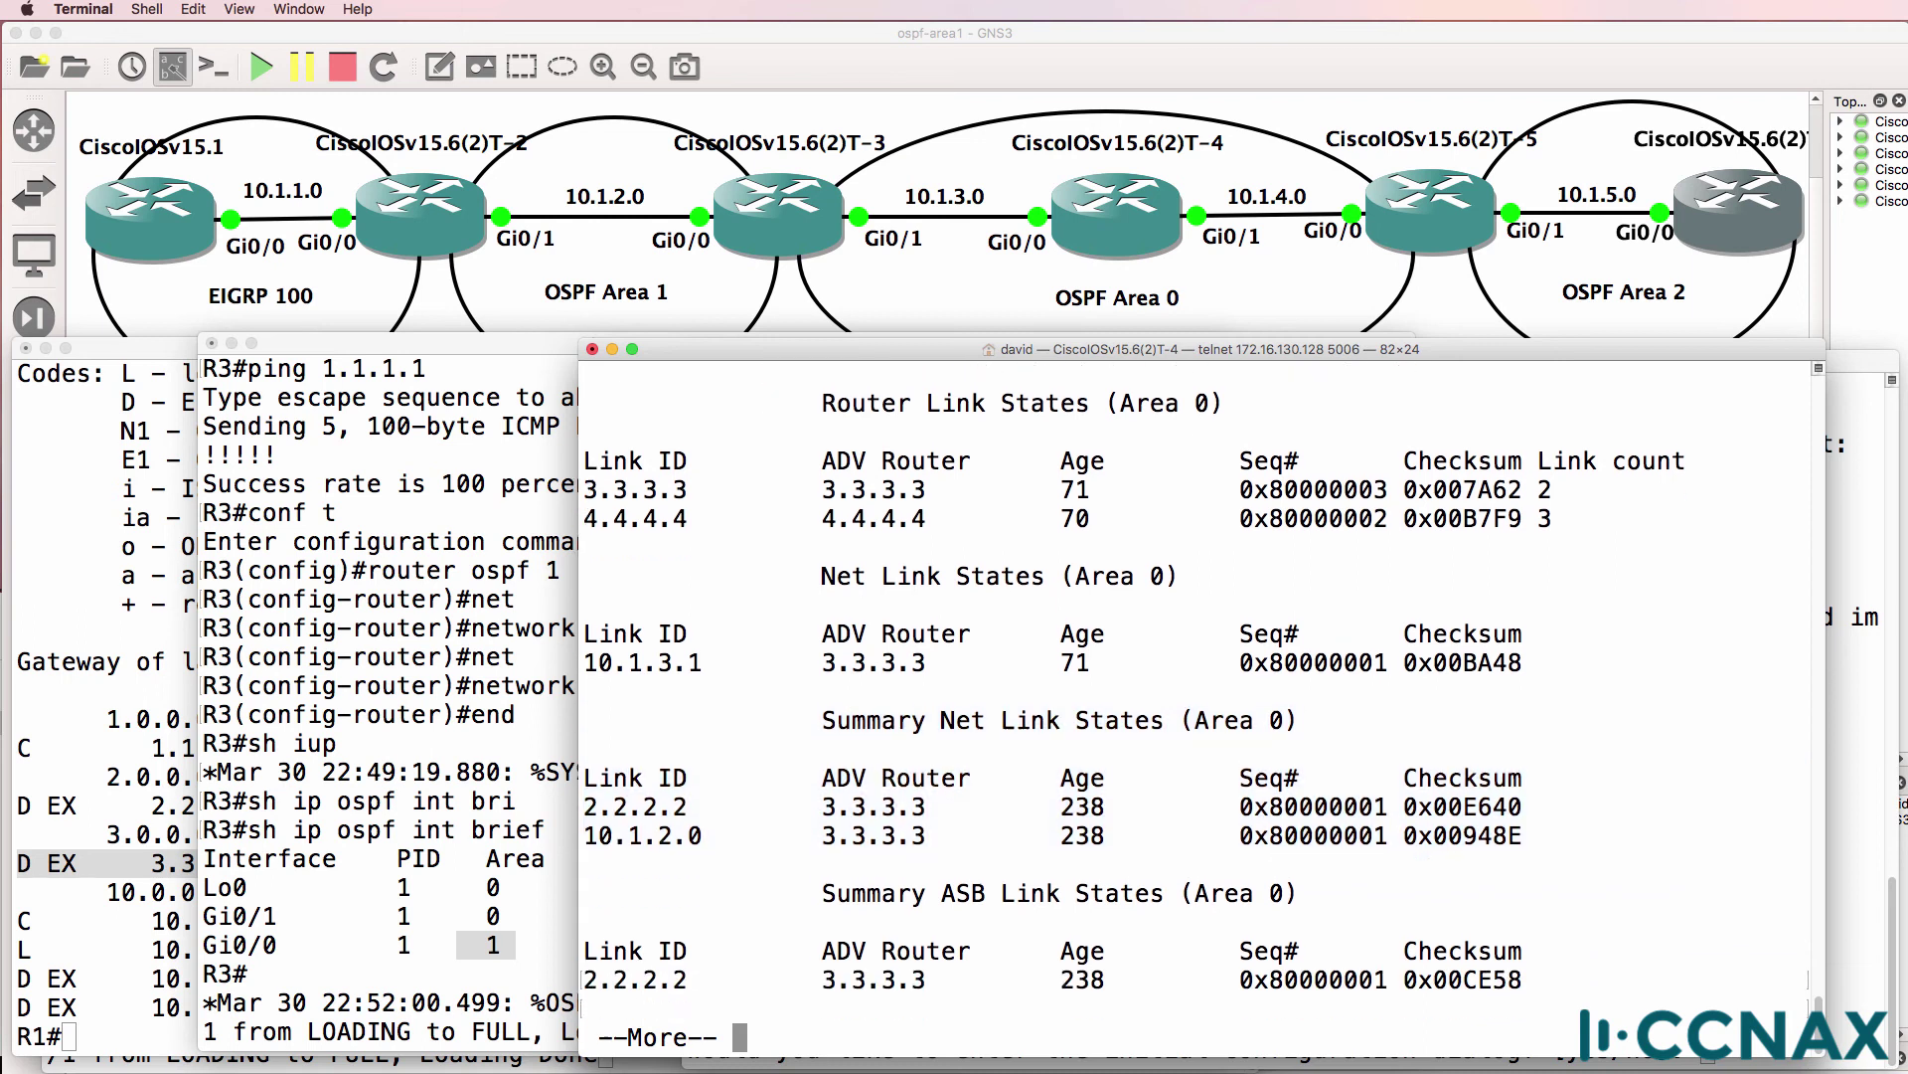
key(Return)
key(Return)
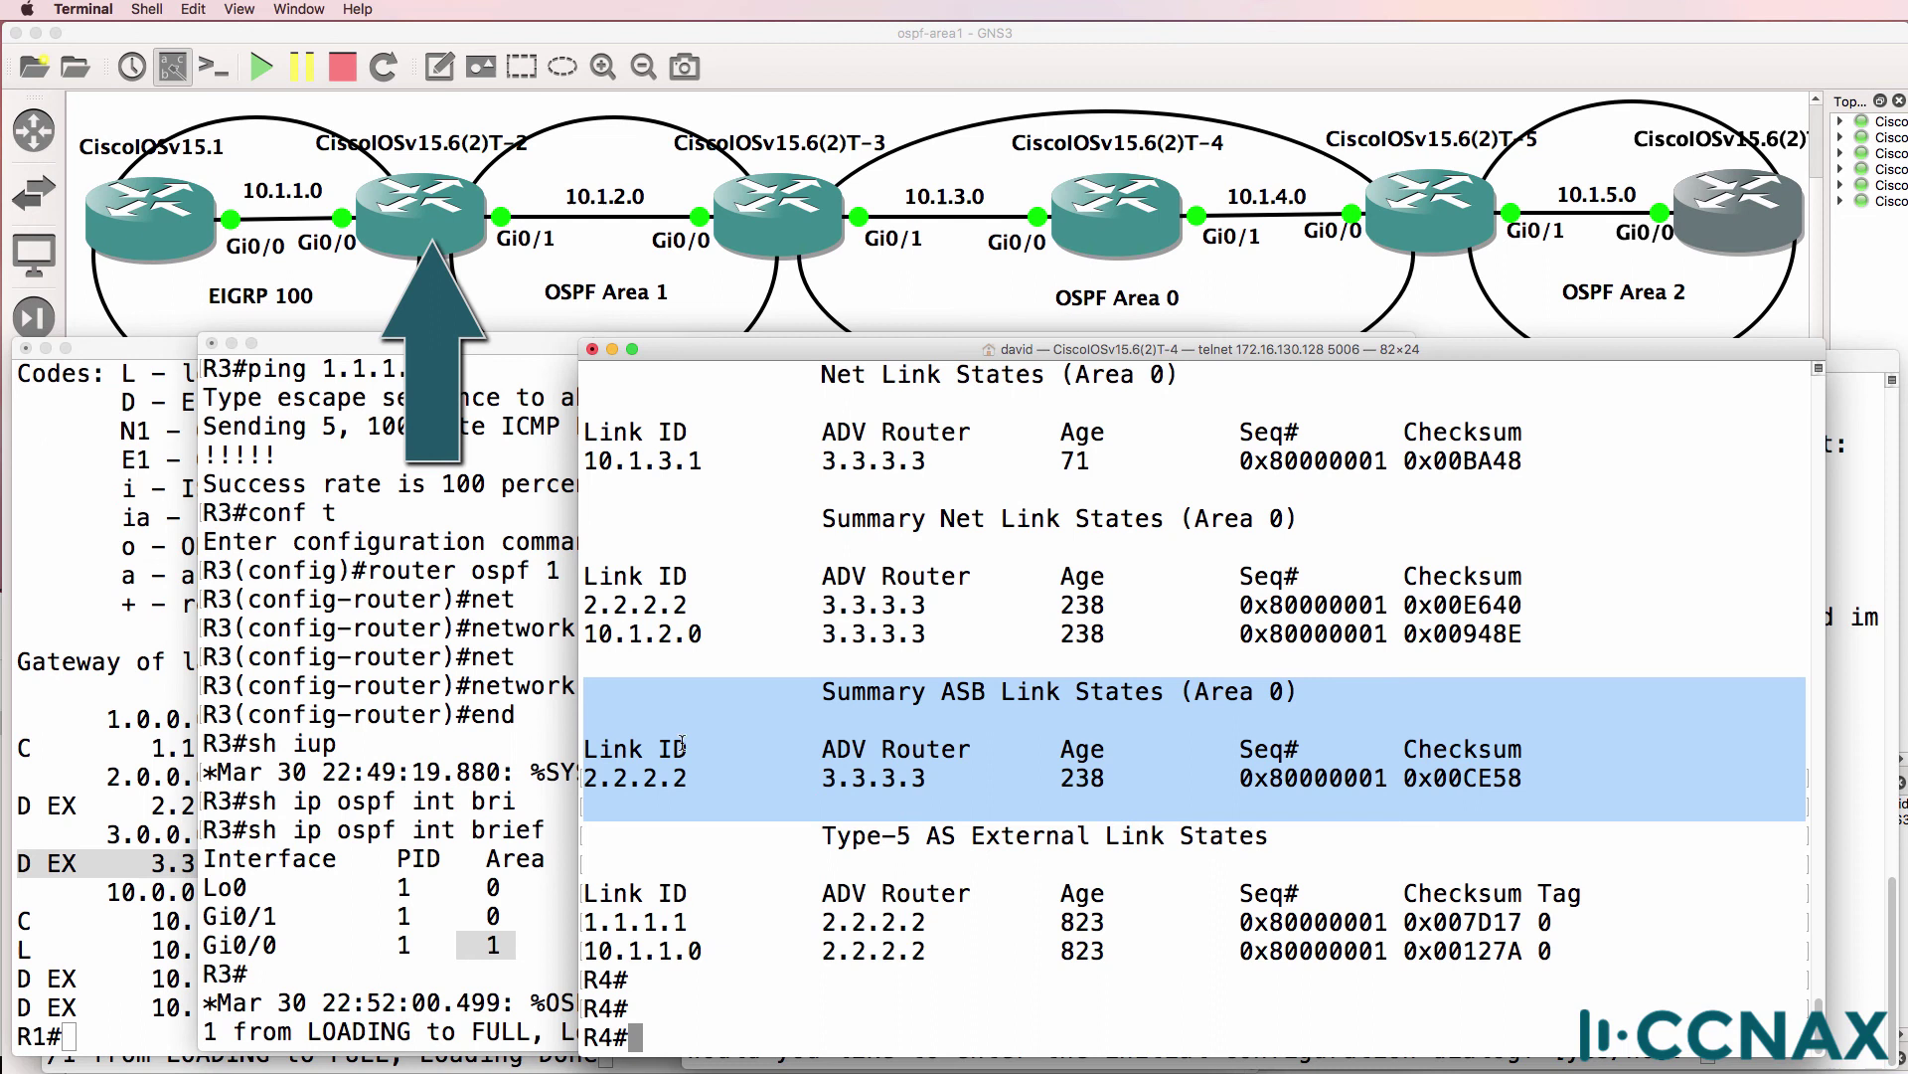
On R3, list the OSPF database through its Area 1 and Type-5 external LSAs.
click(440, 733)
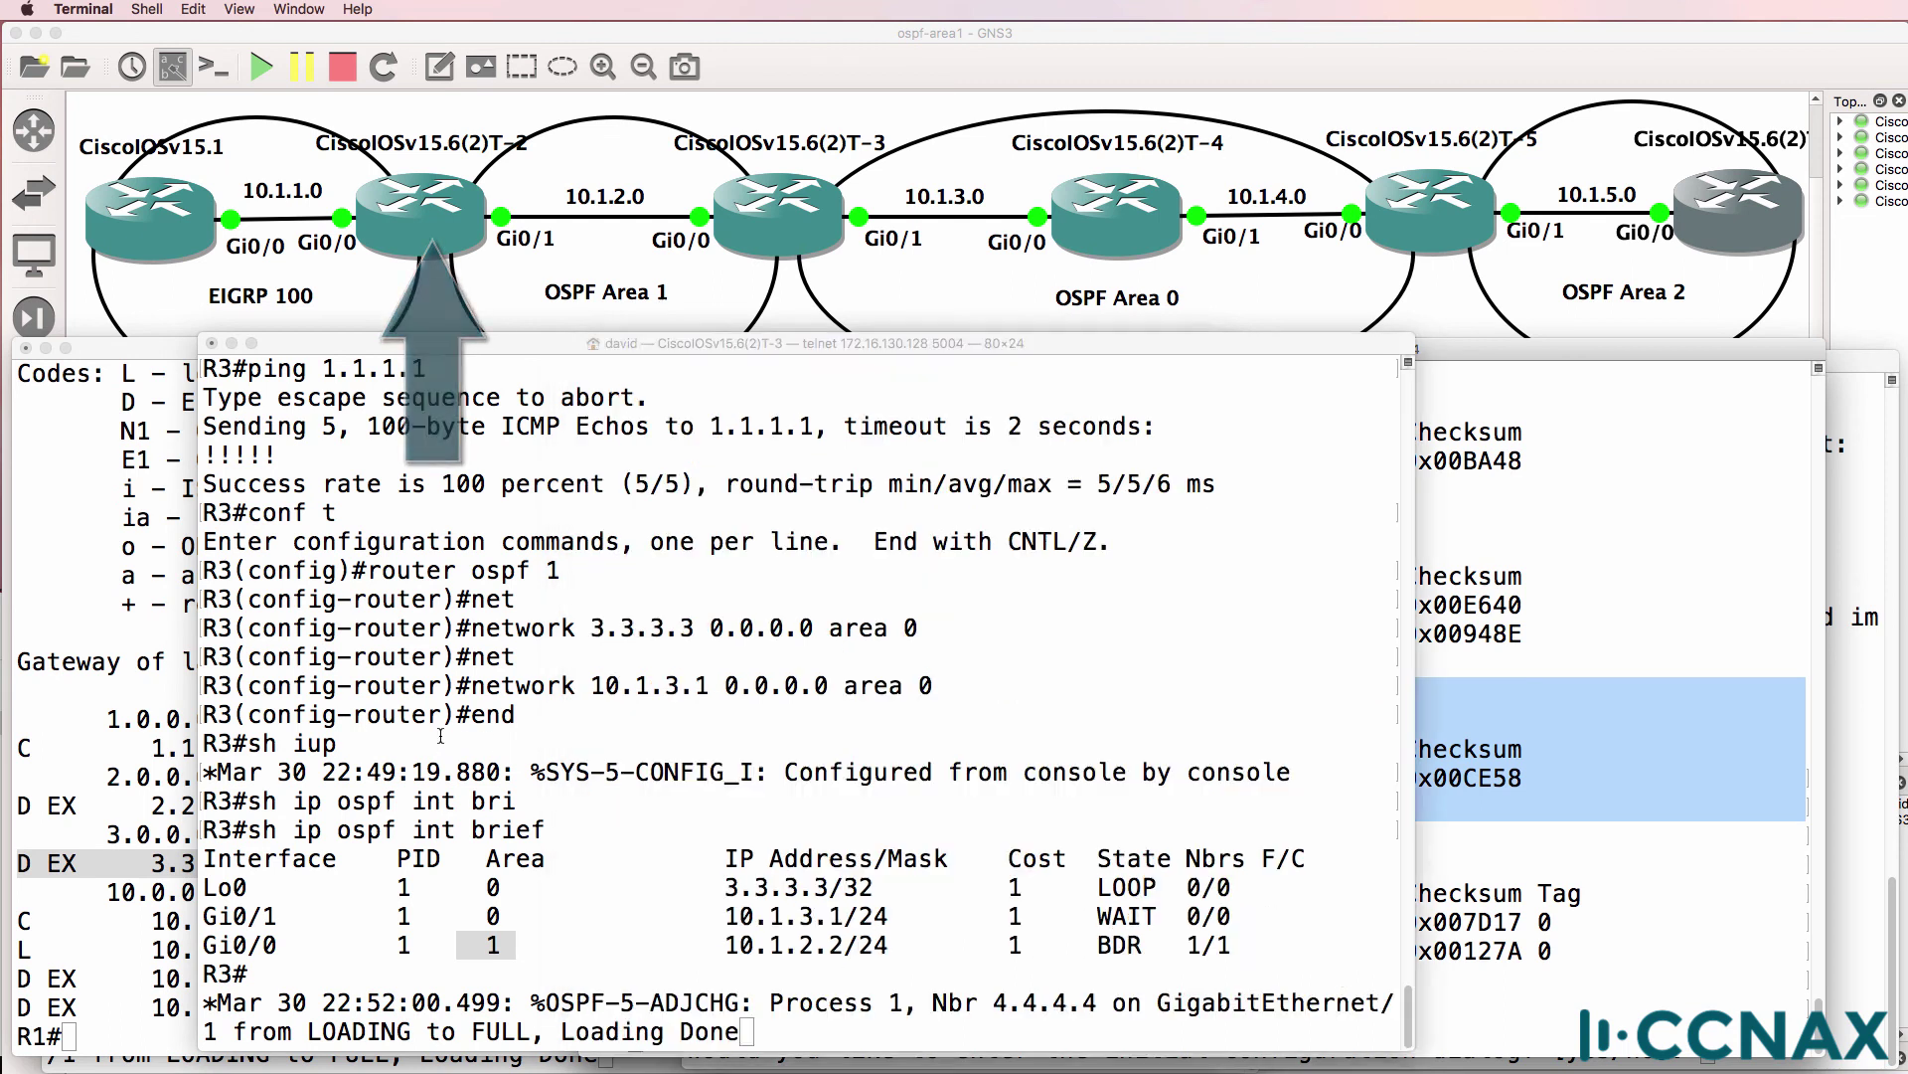
key(Return)
text(sh ip ospf dat)
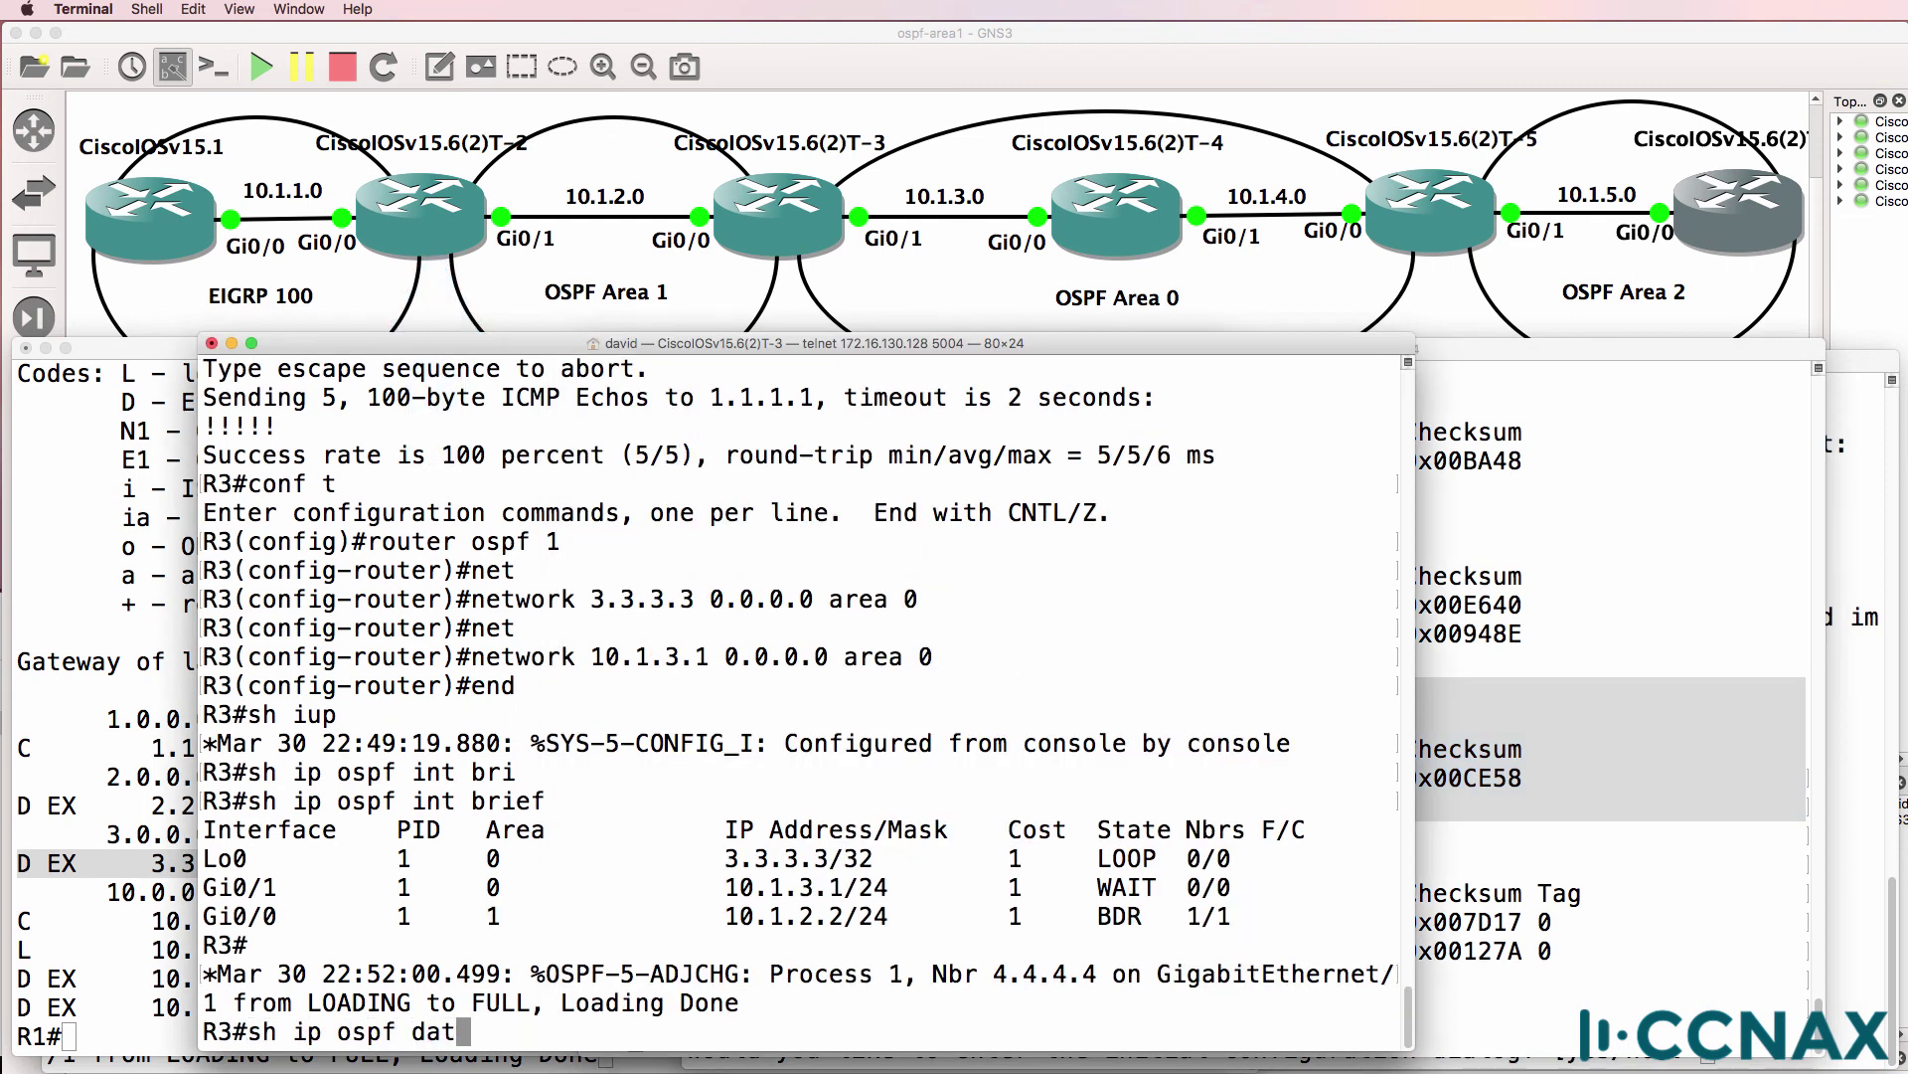
key(Tab)
key(Return)
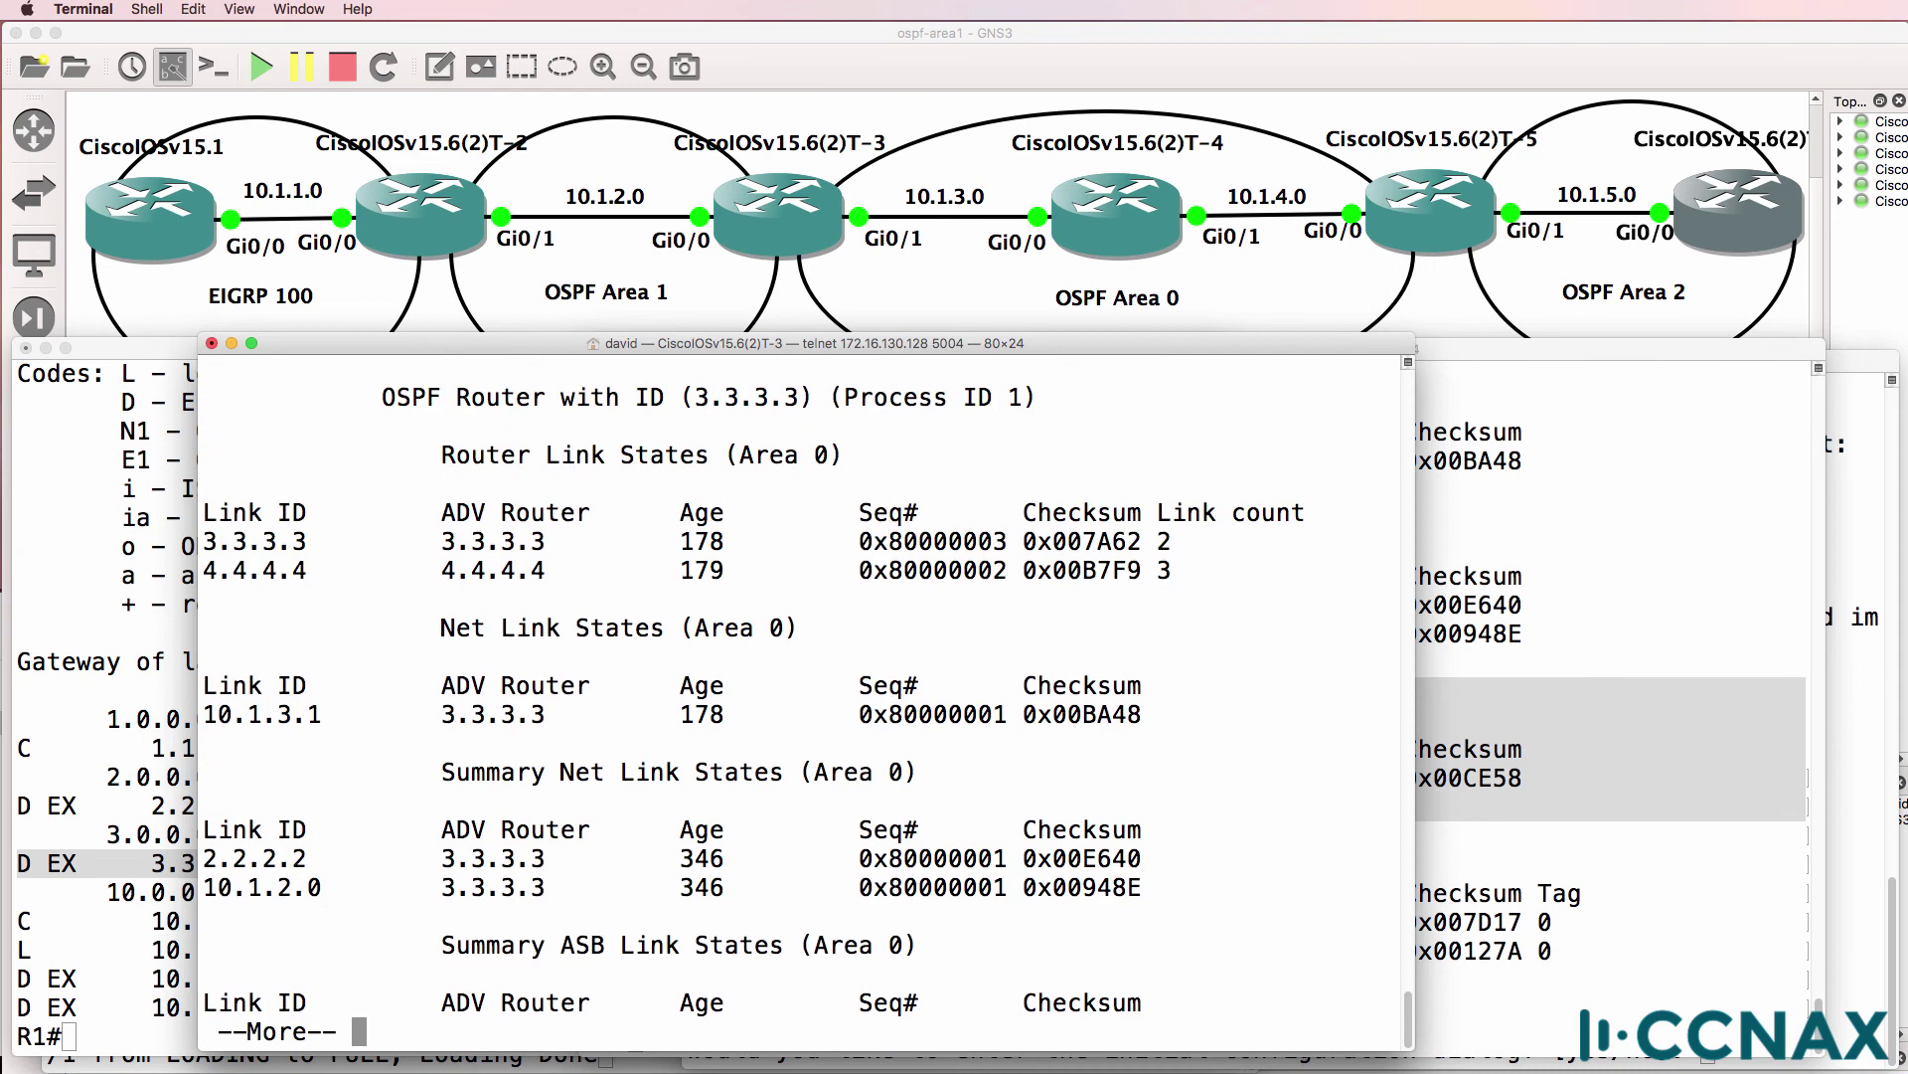
key(space)
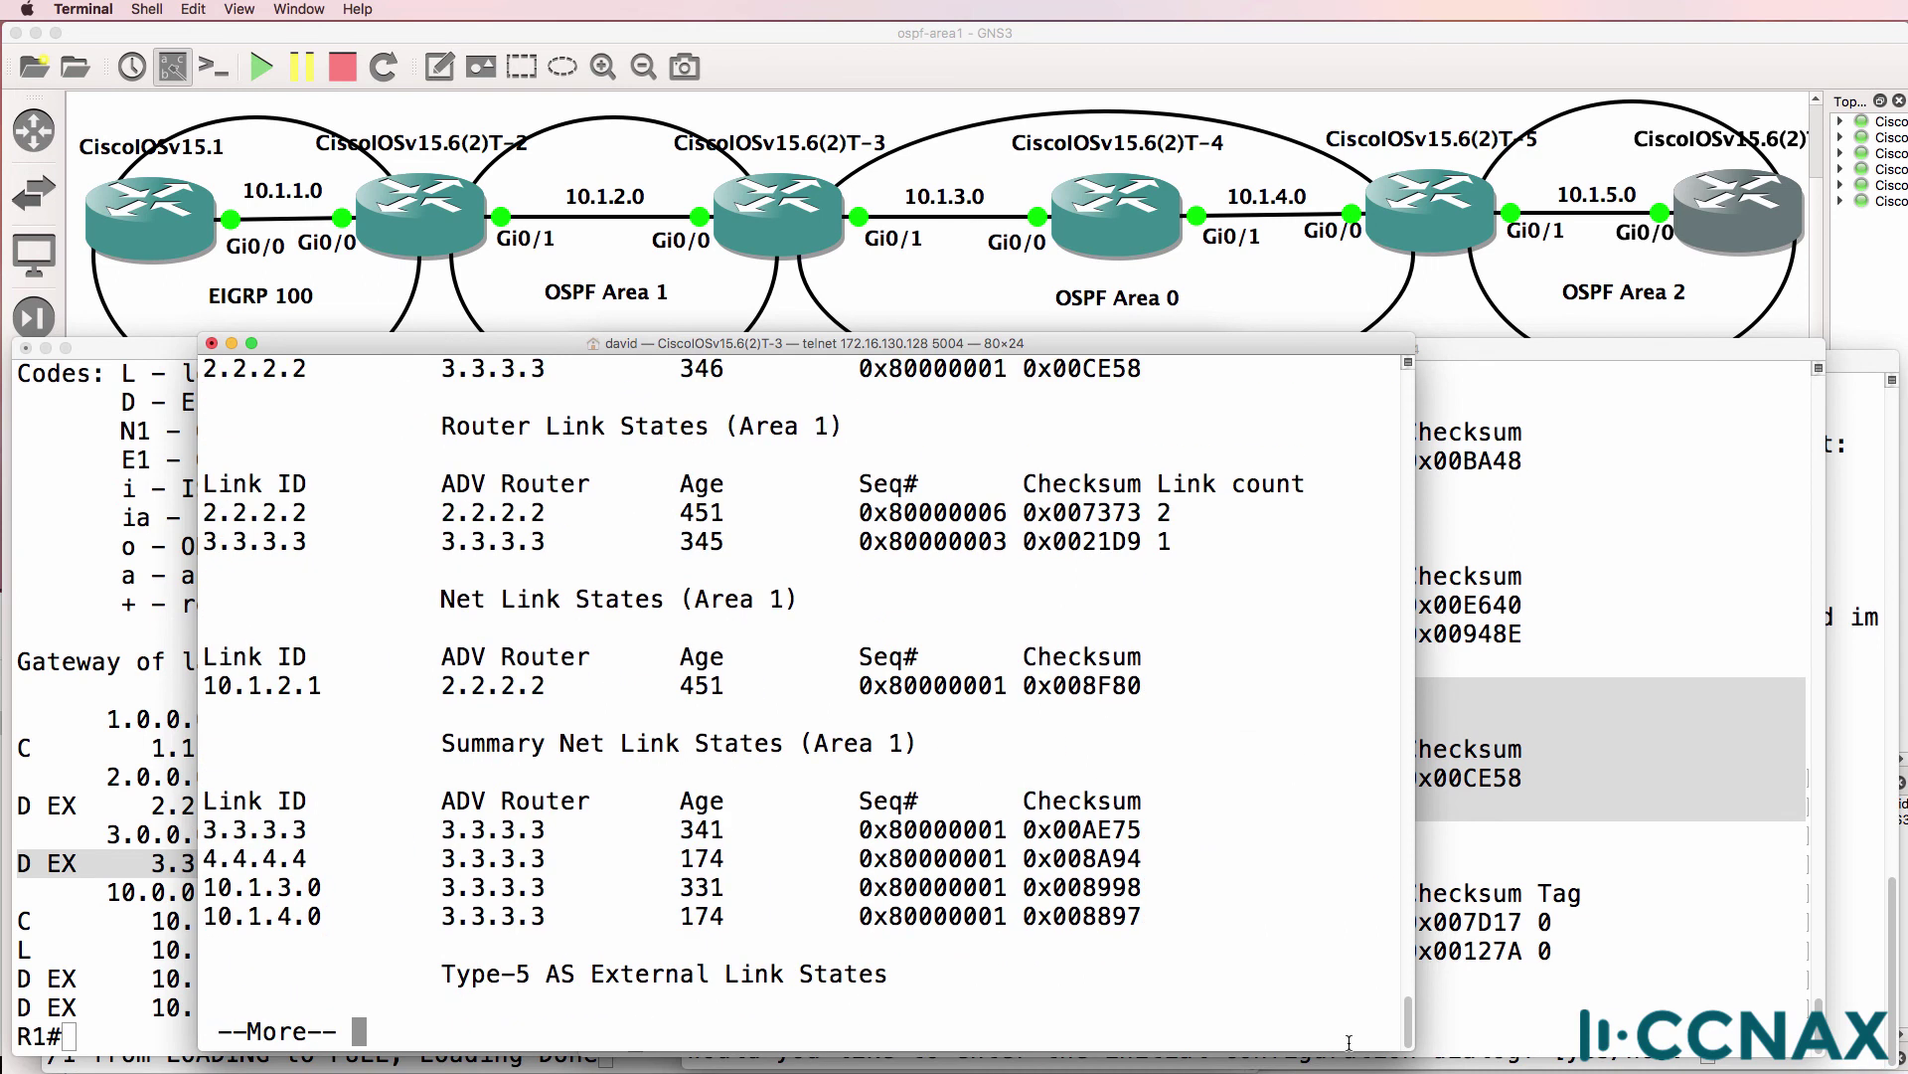
mouse_move(1345, 1010)
mouse_down()
mouse_move(1345, 1034)
mouse_move(1344, 999)
mouse_up()
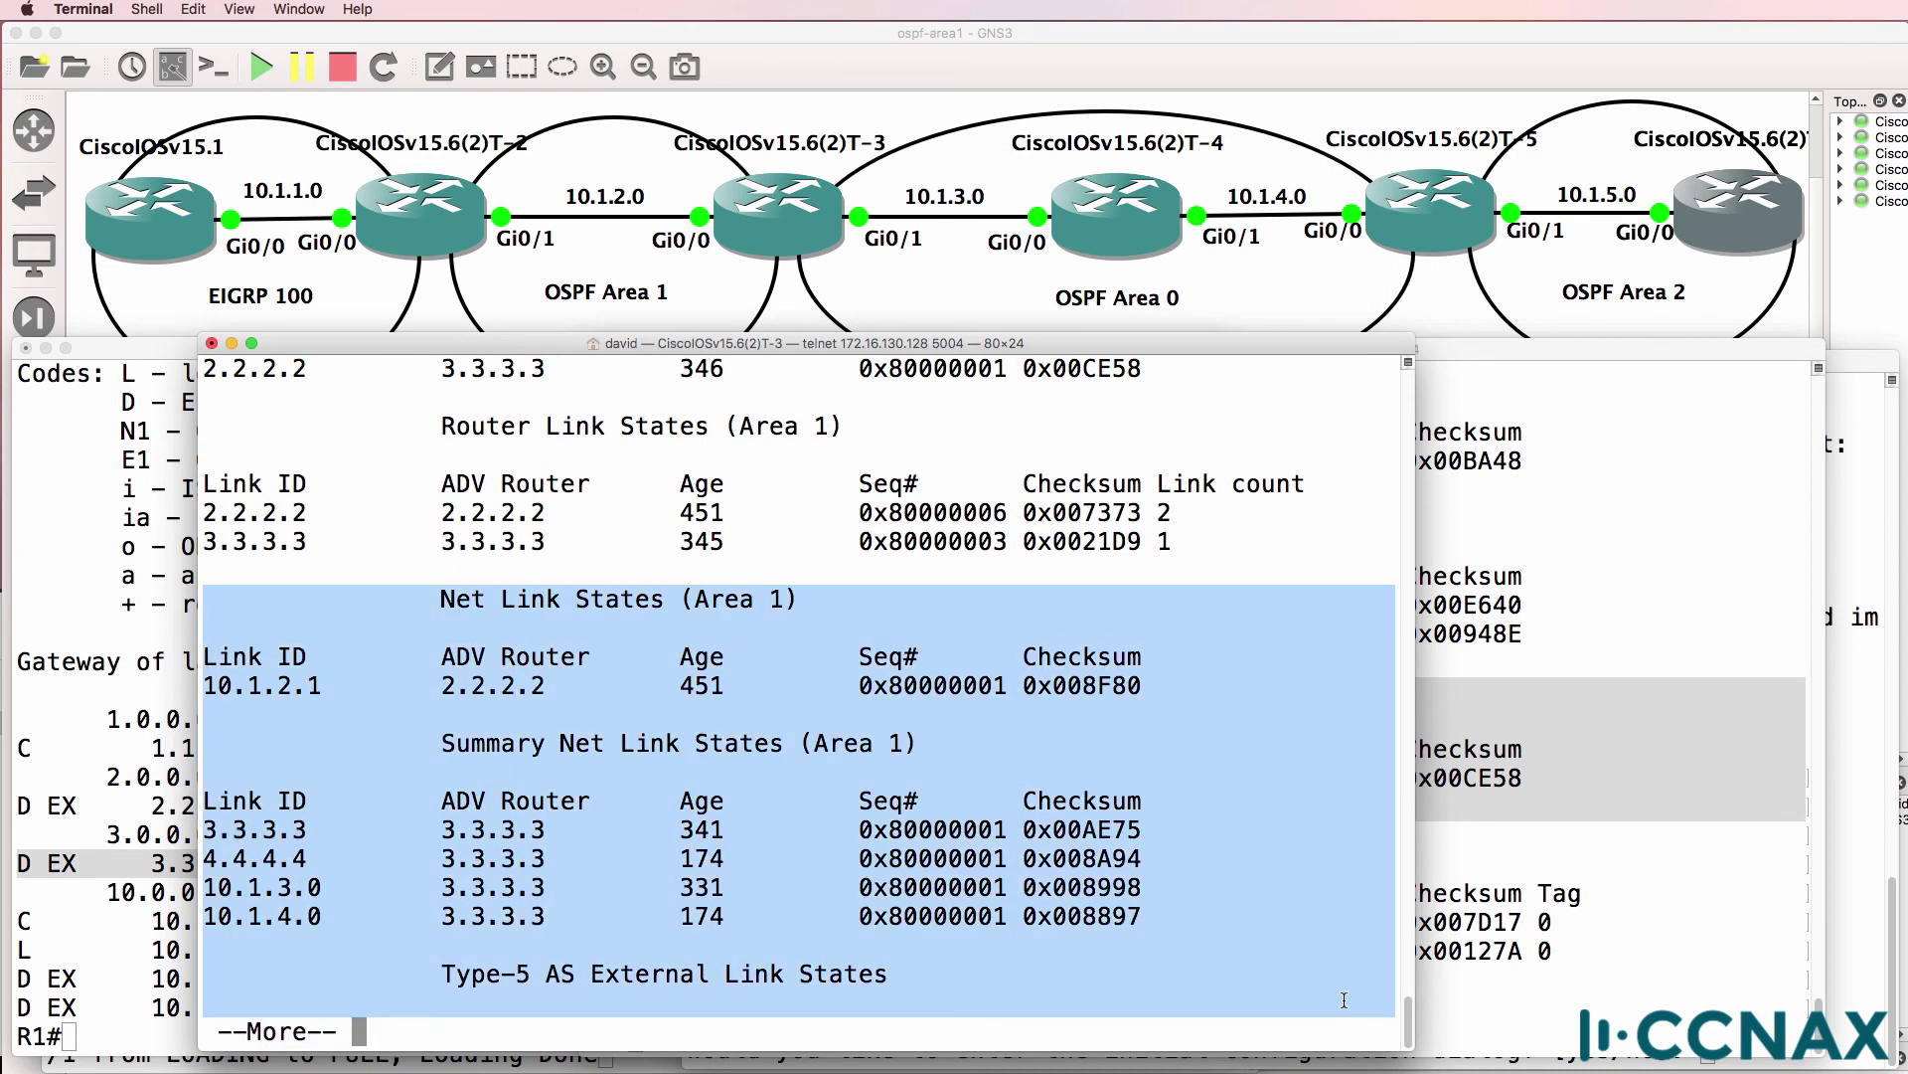
key(space)
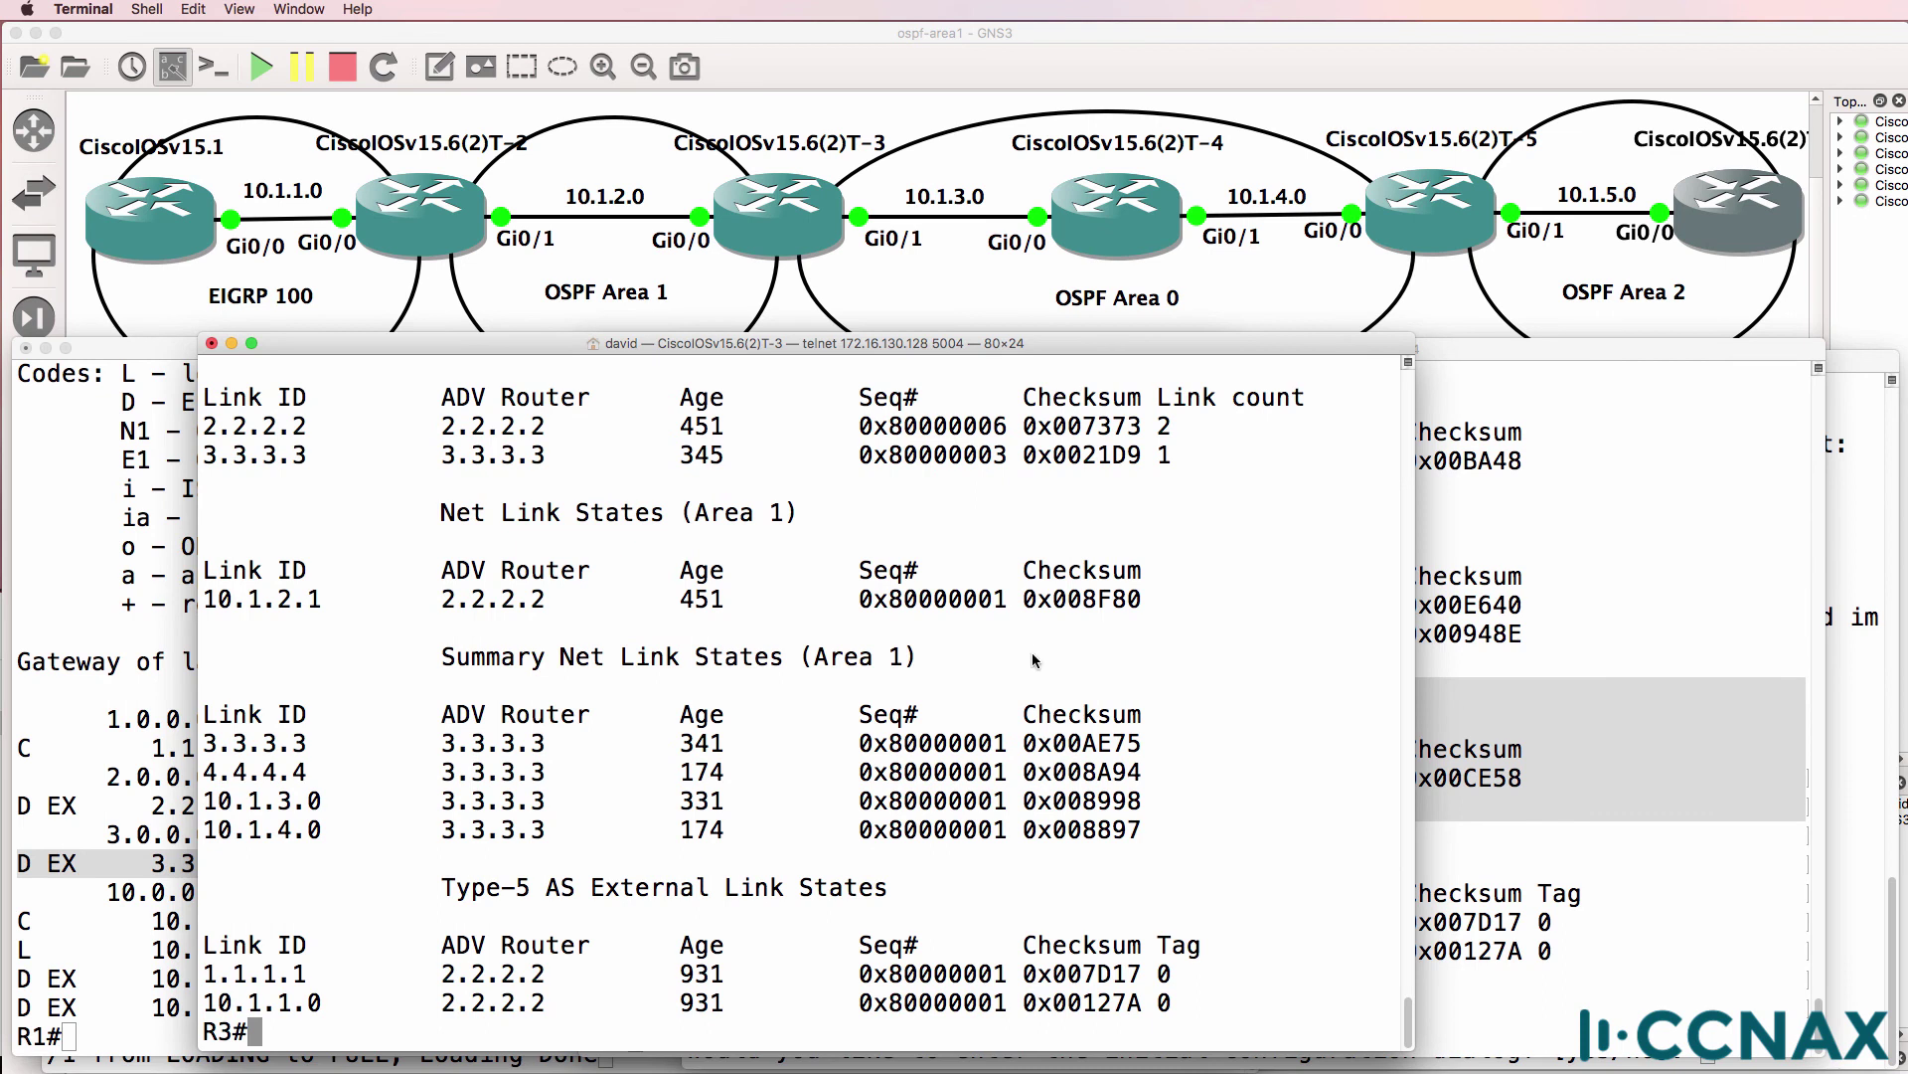
On R4, mark the Summary ASB Link States row and the Type-5 AS External block.
key(super+grave)
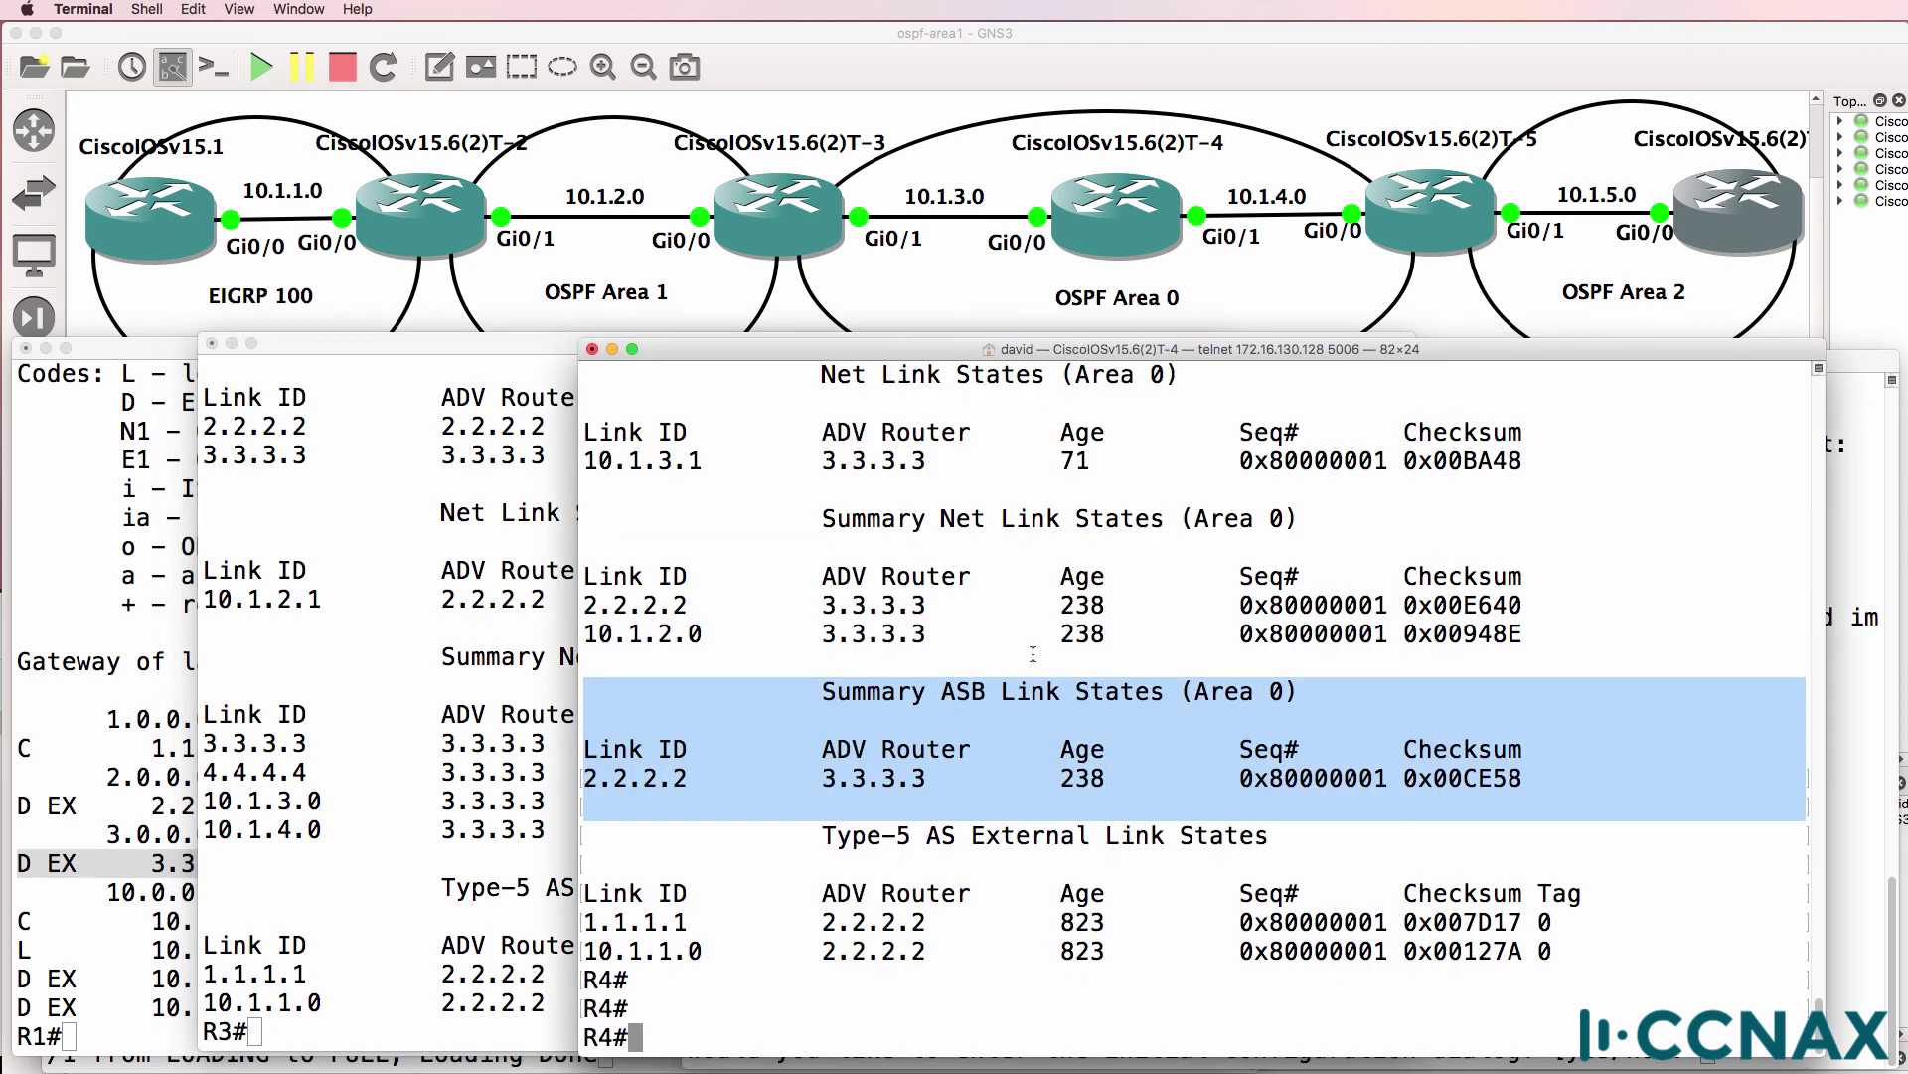
drag(803, 683, 1276, 682)
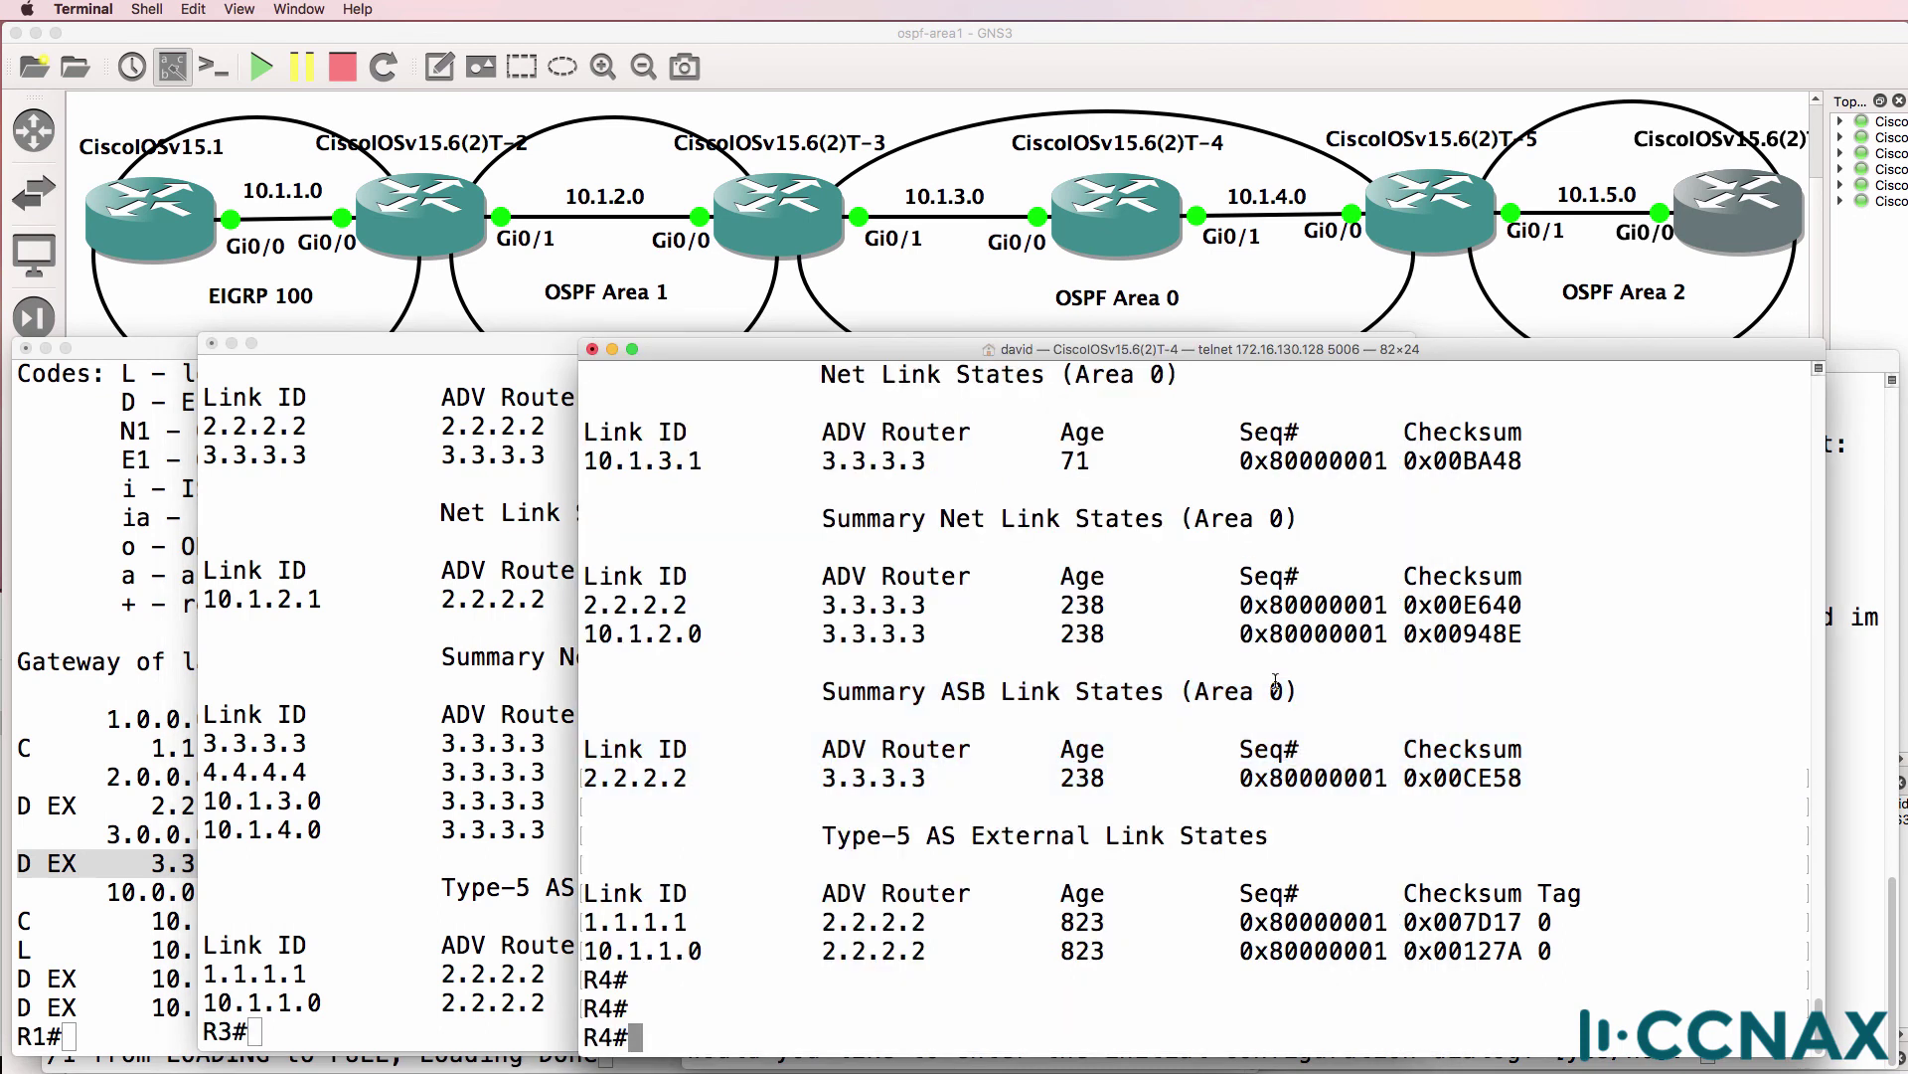
shift+click(1854, 821)
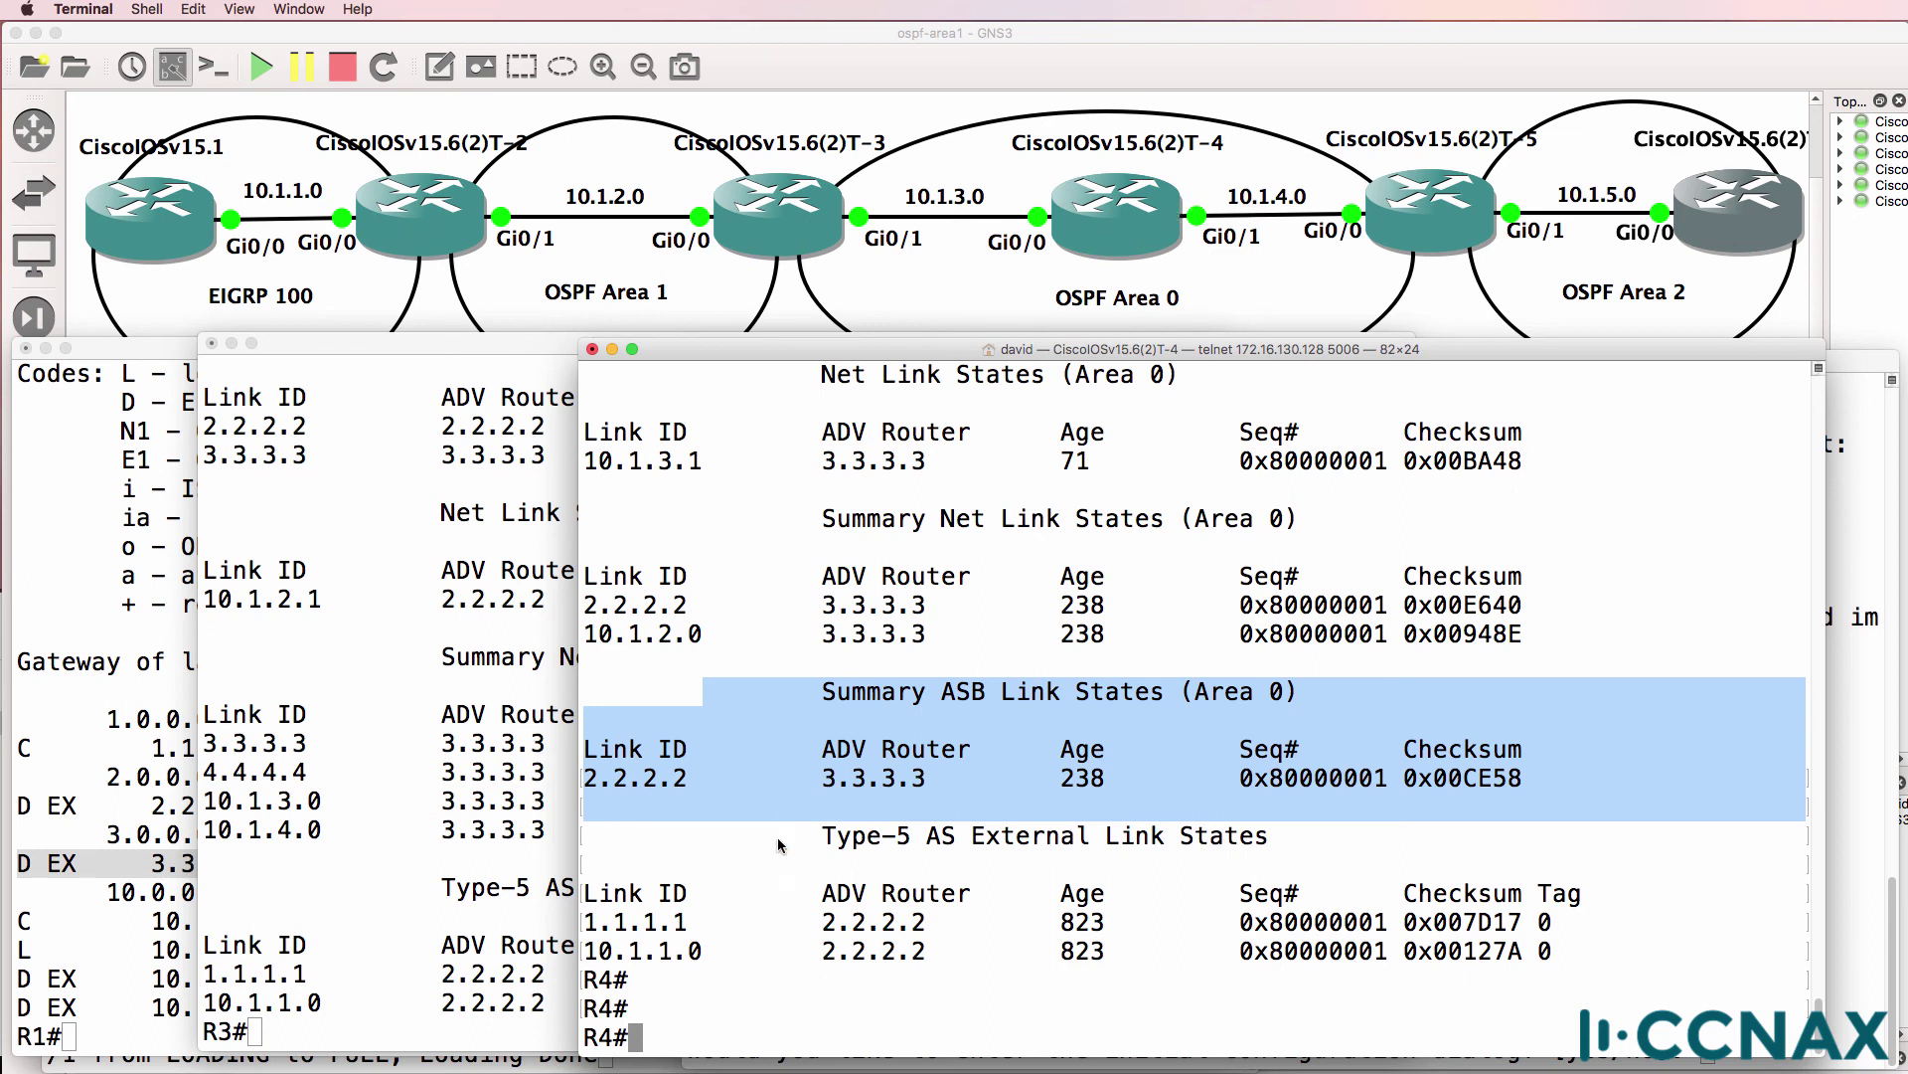
drag(587, 830, 586, 966)
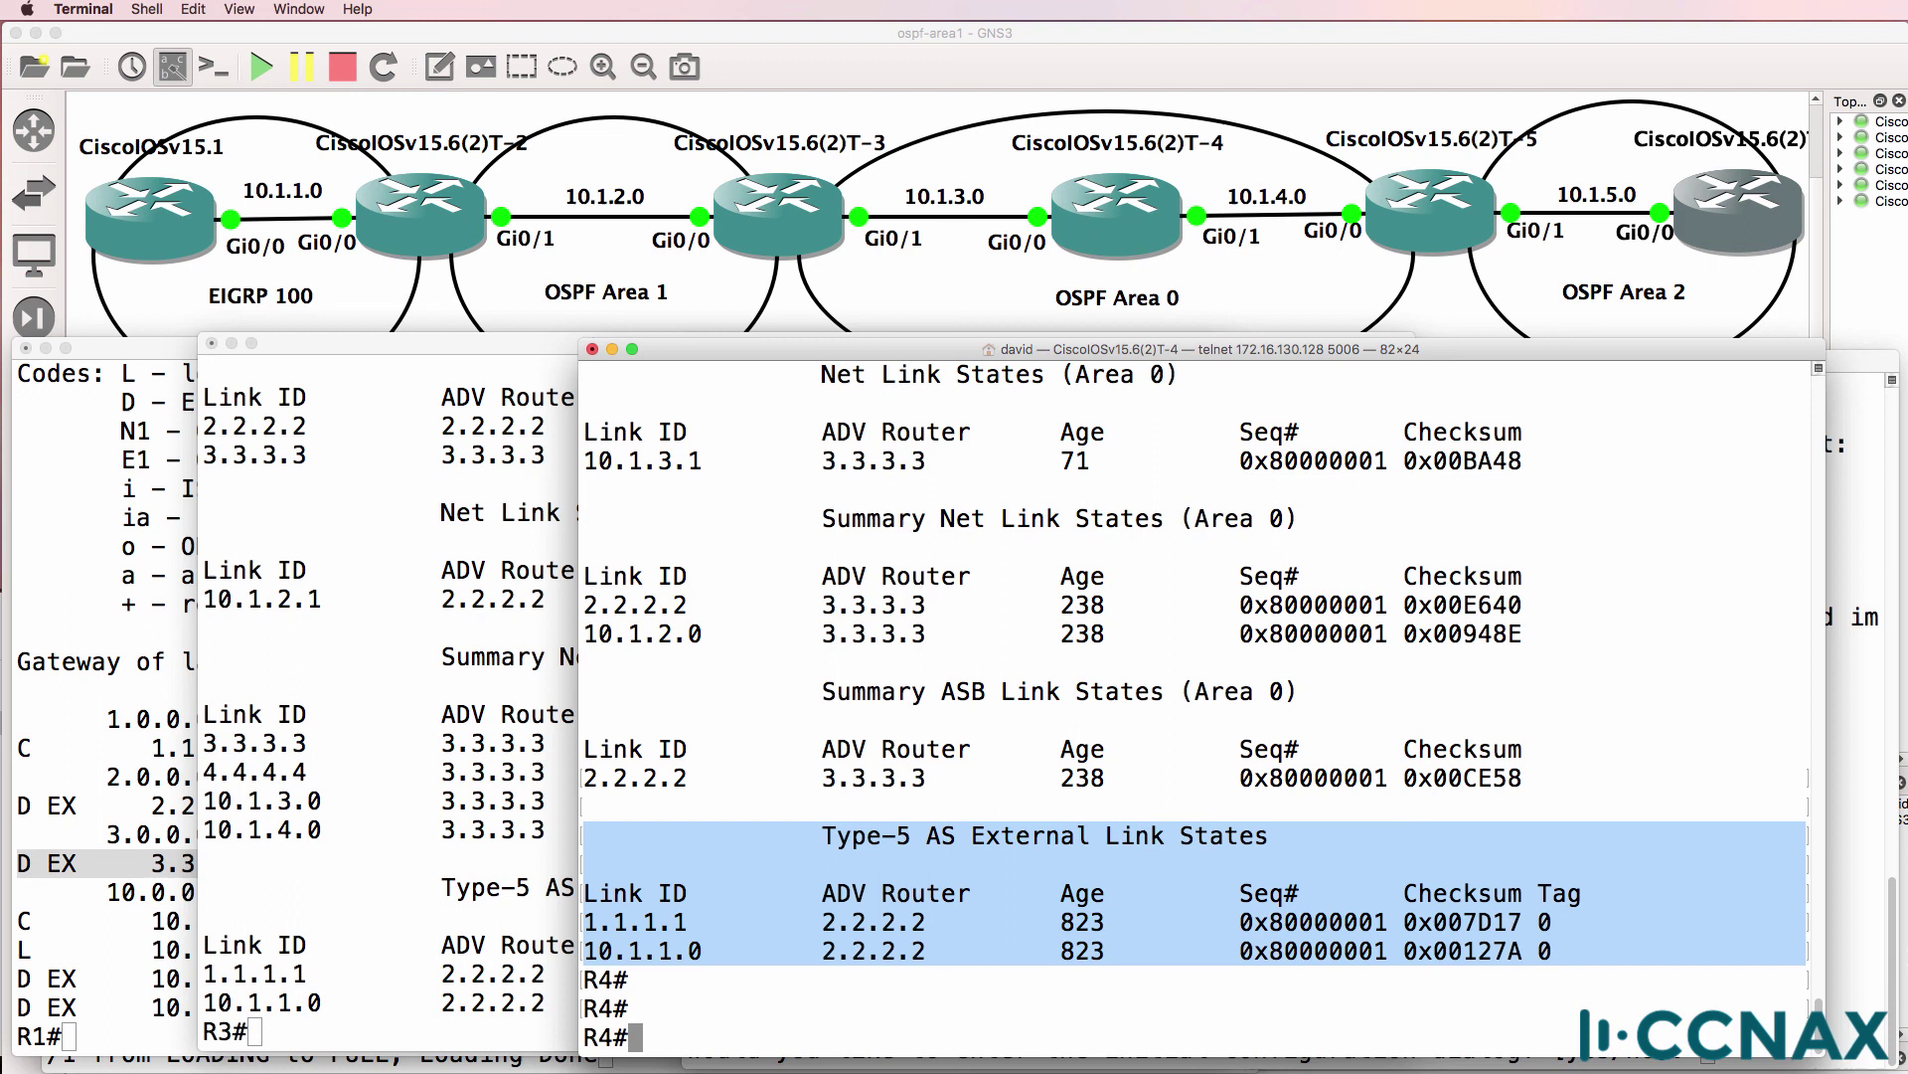
List R4's routing table and mark the external routes to 1.1.1.1 and 10.1.1.0/24.
text(sh ip route)
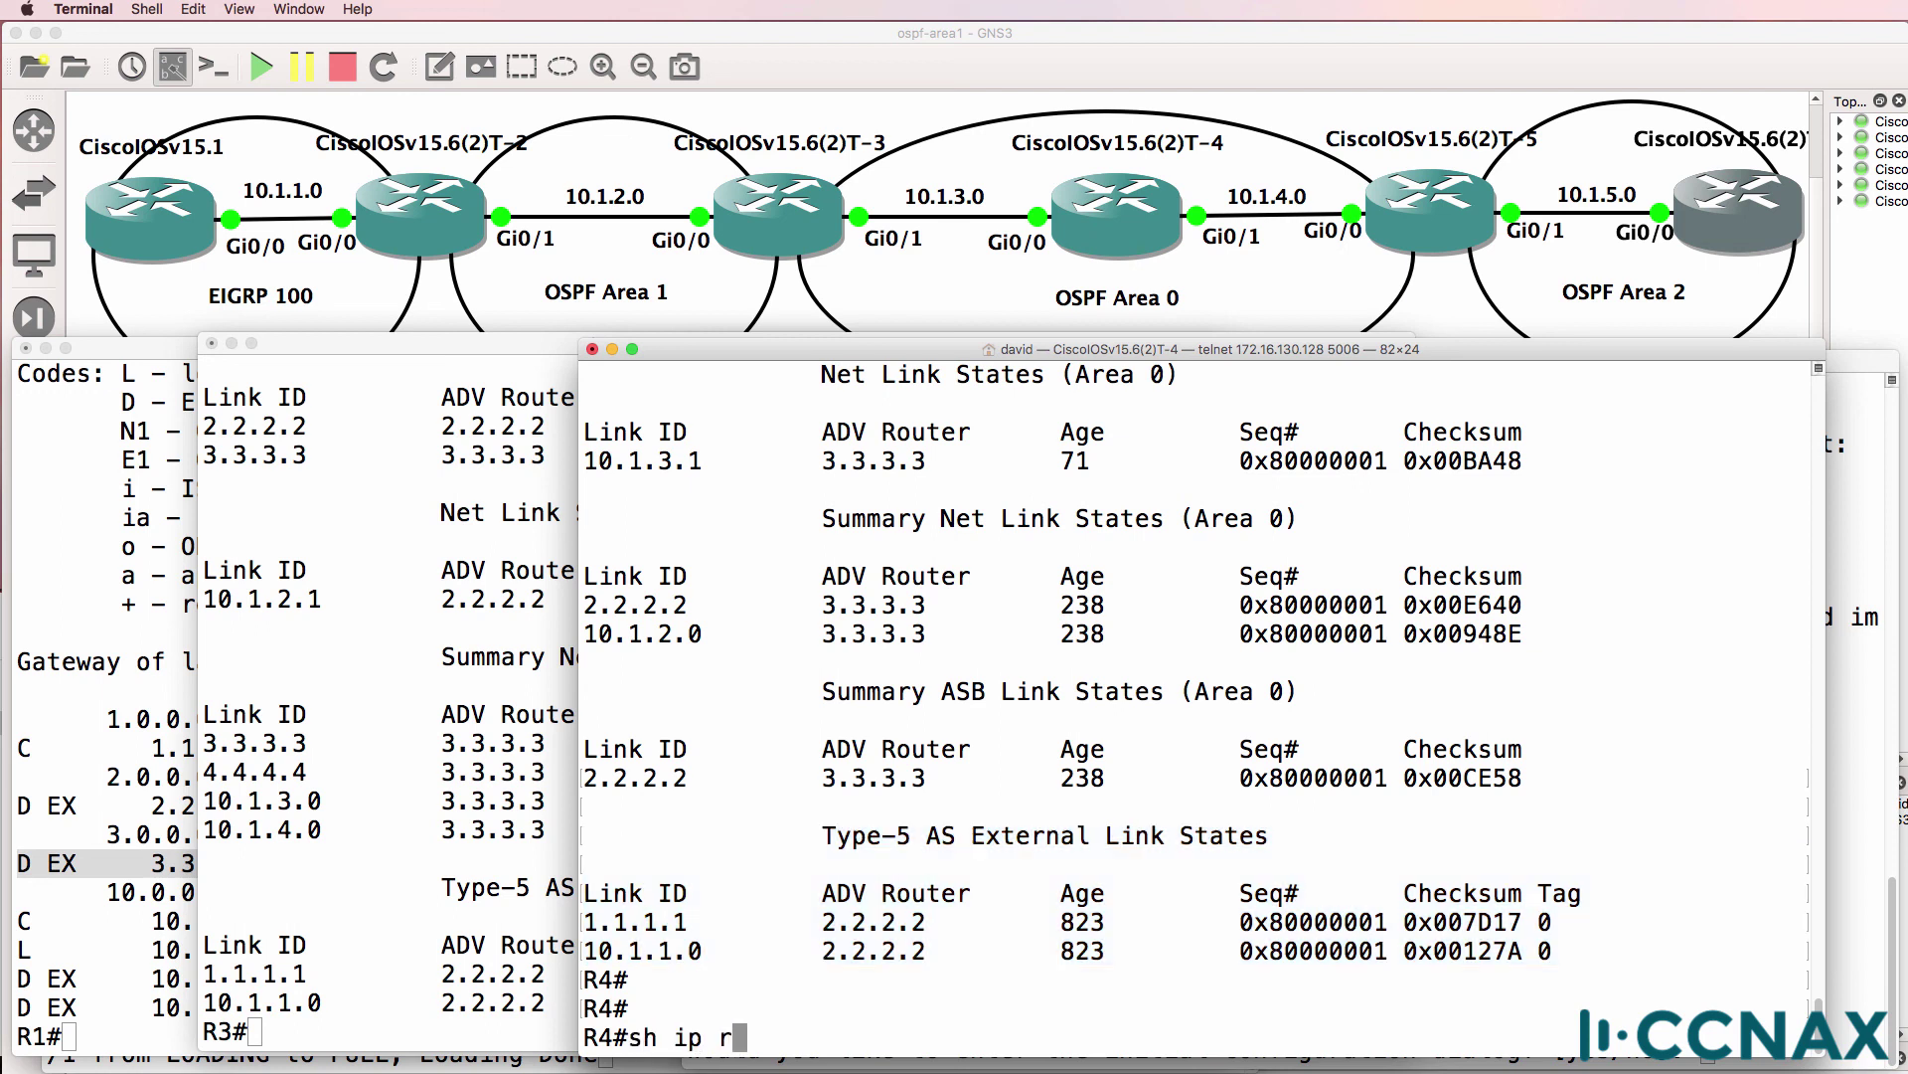
key(Return)
key(space)
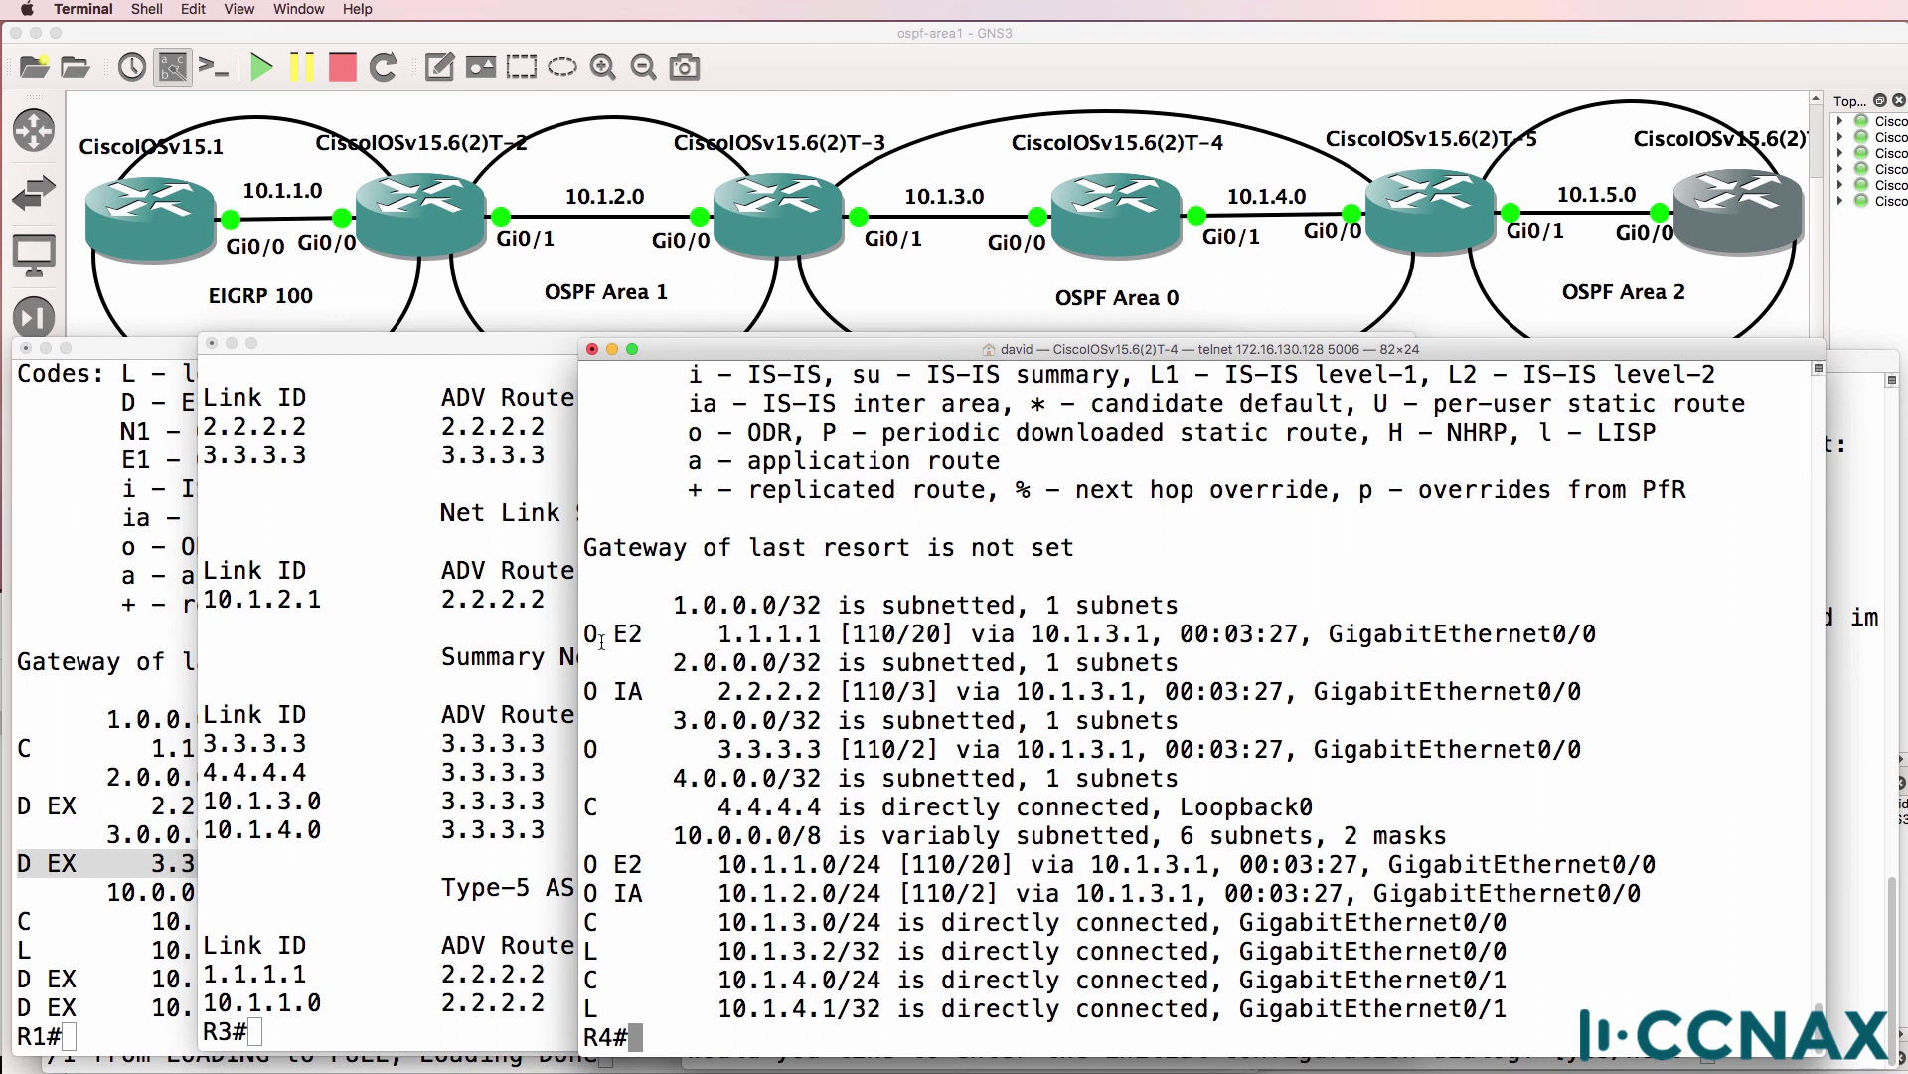
drag(585, 634, 1596, 629)
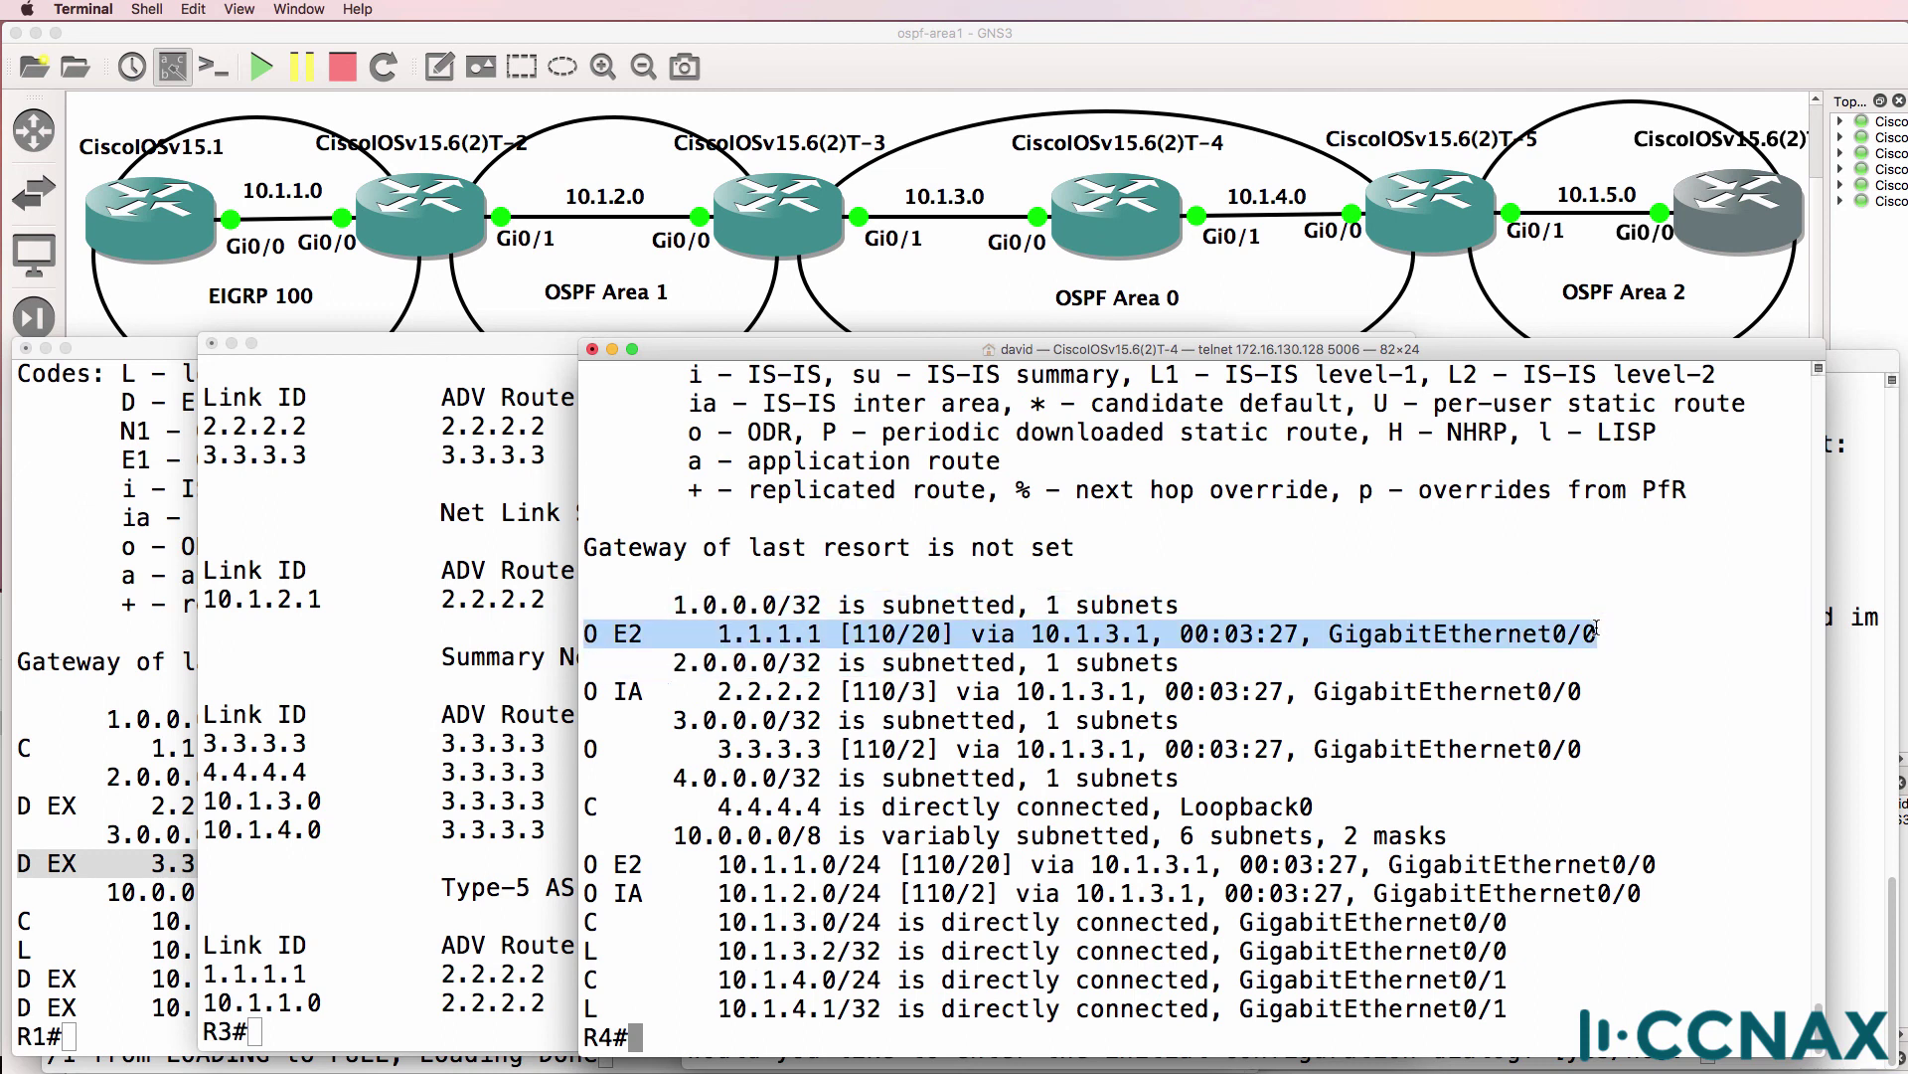
drag(597, 864, 1800, 875)
Ping 1.1.1.1 from R4 and check R1's echo replies to 10.1.3.2.
text(ping 1.1.1.1)
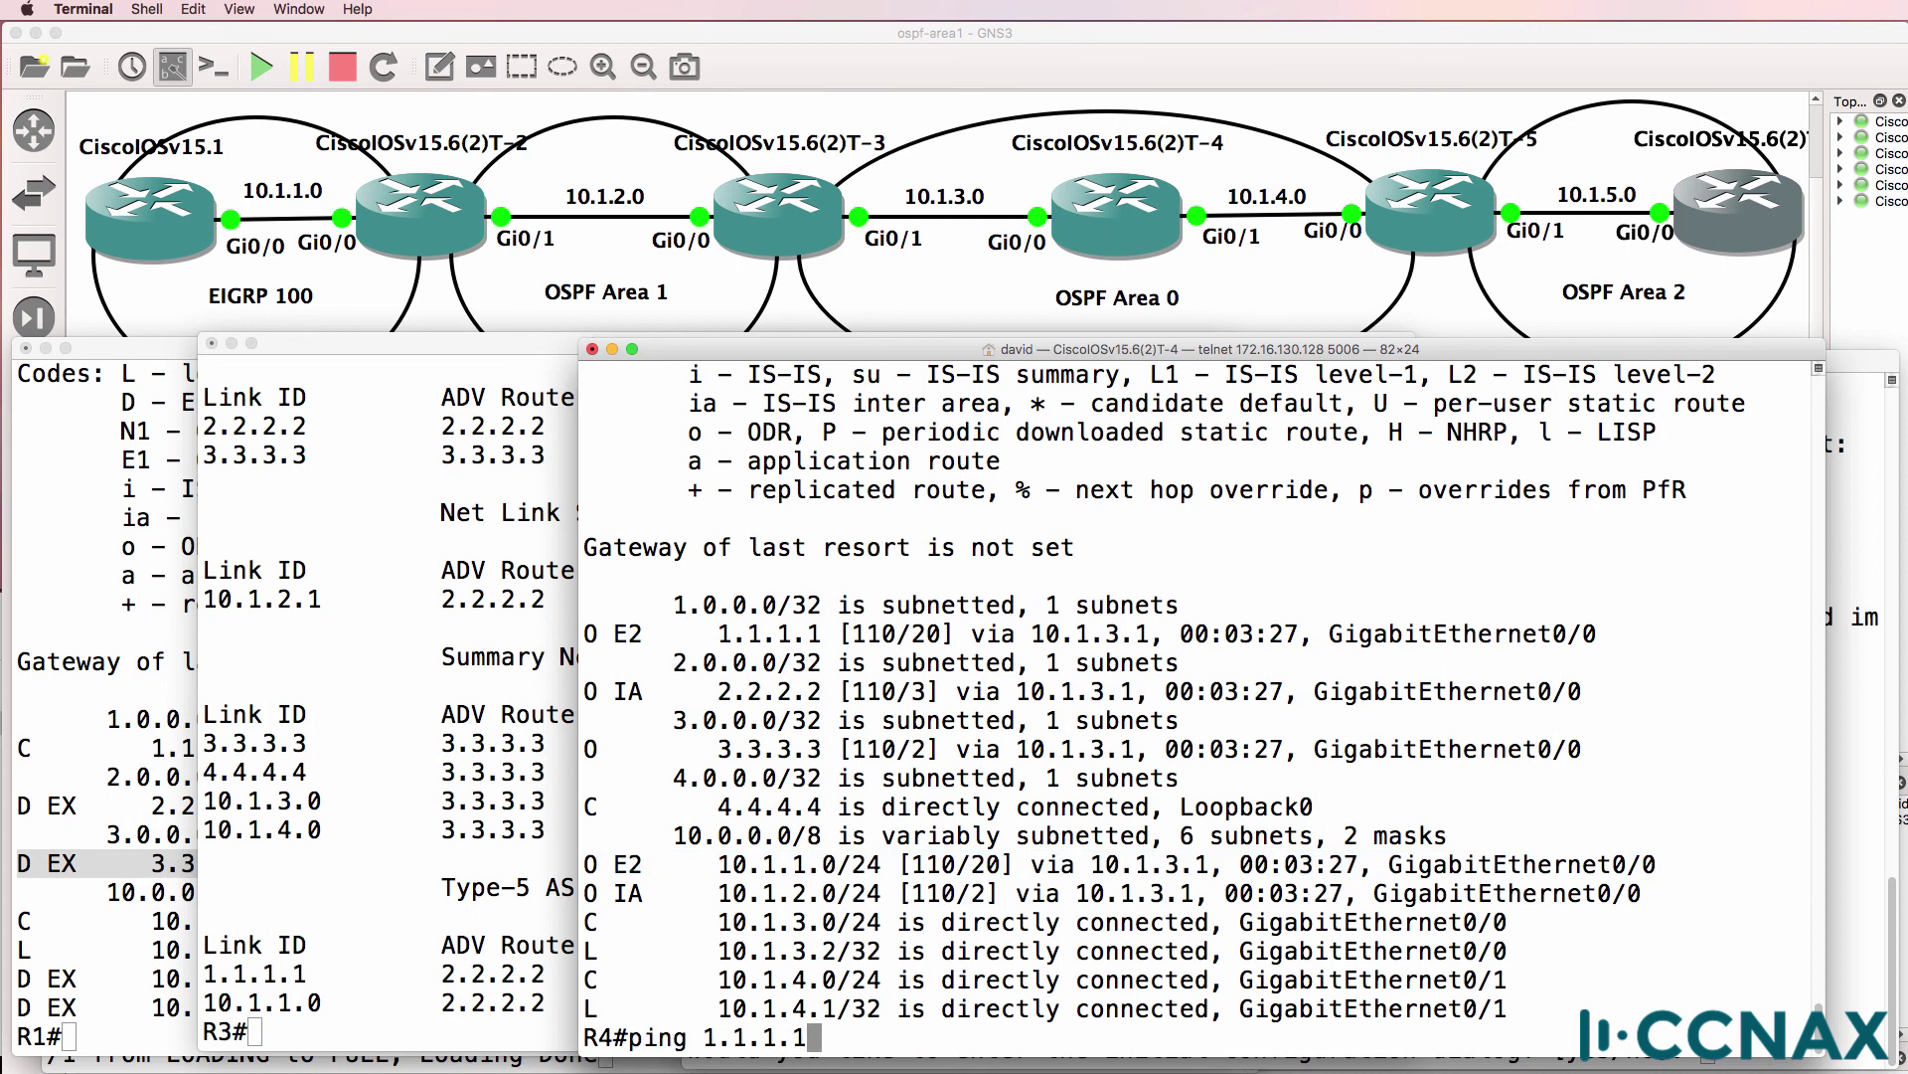
key(Return)
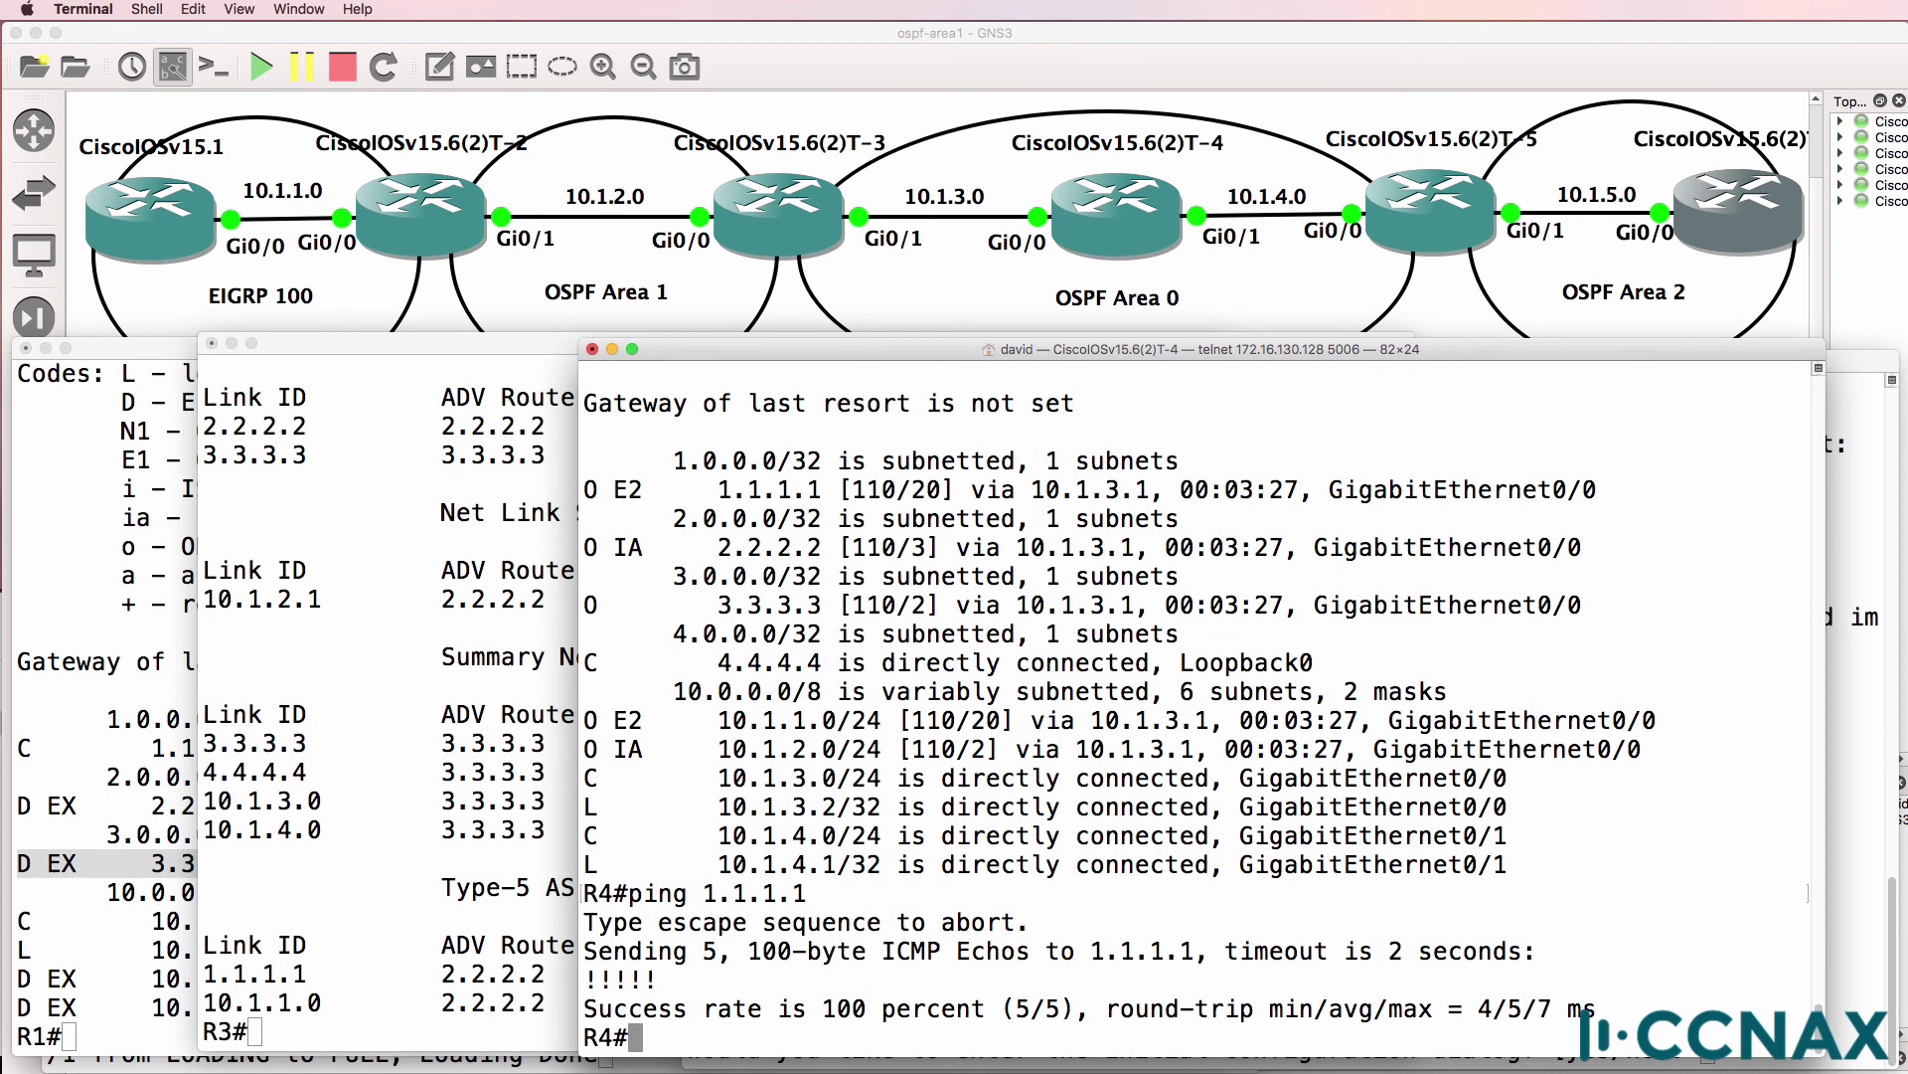
click(49, 772)
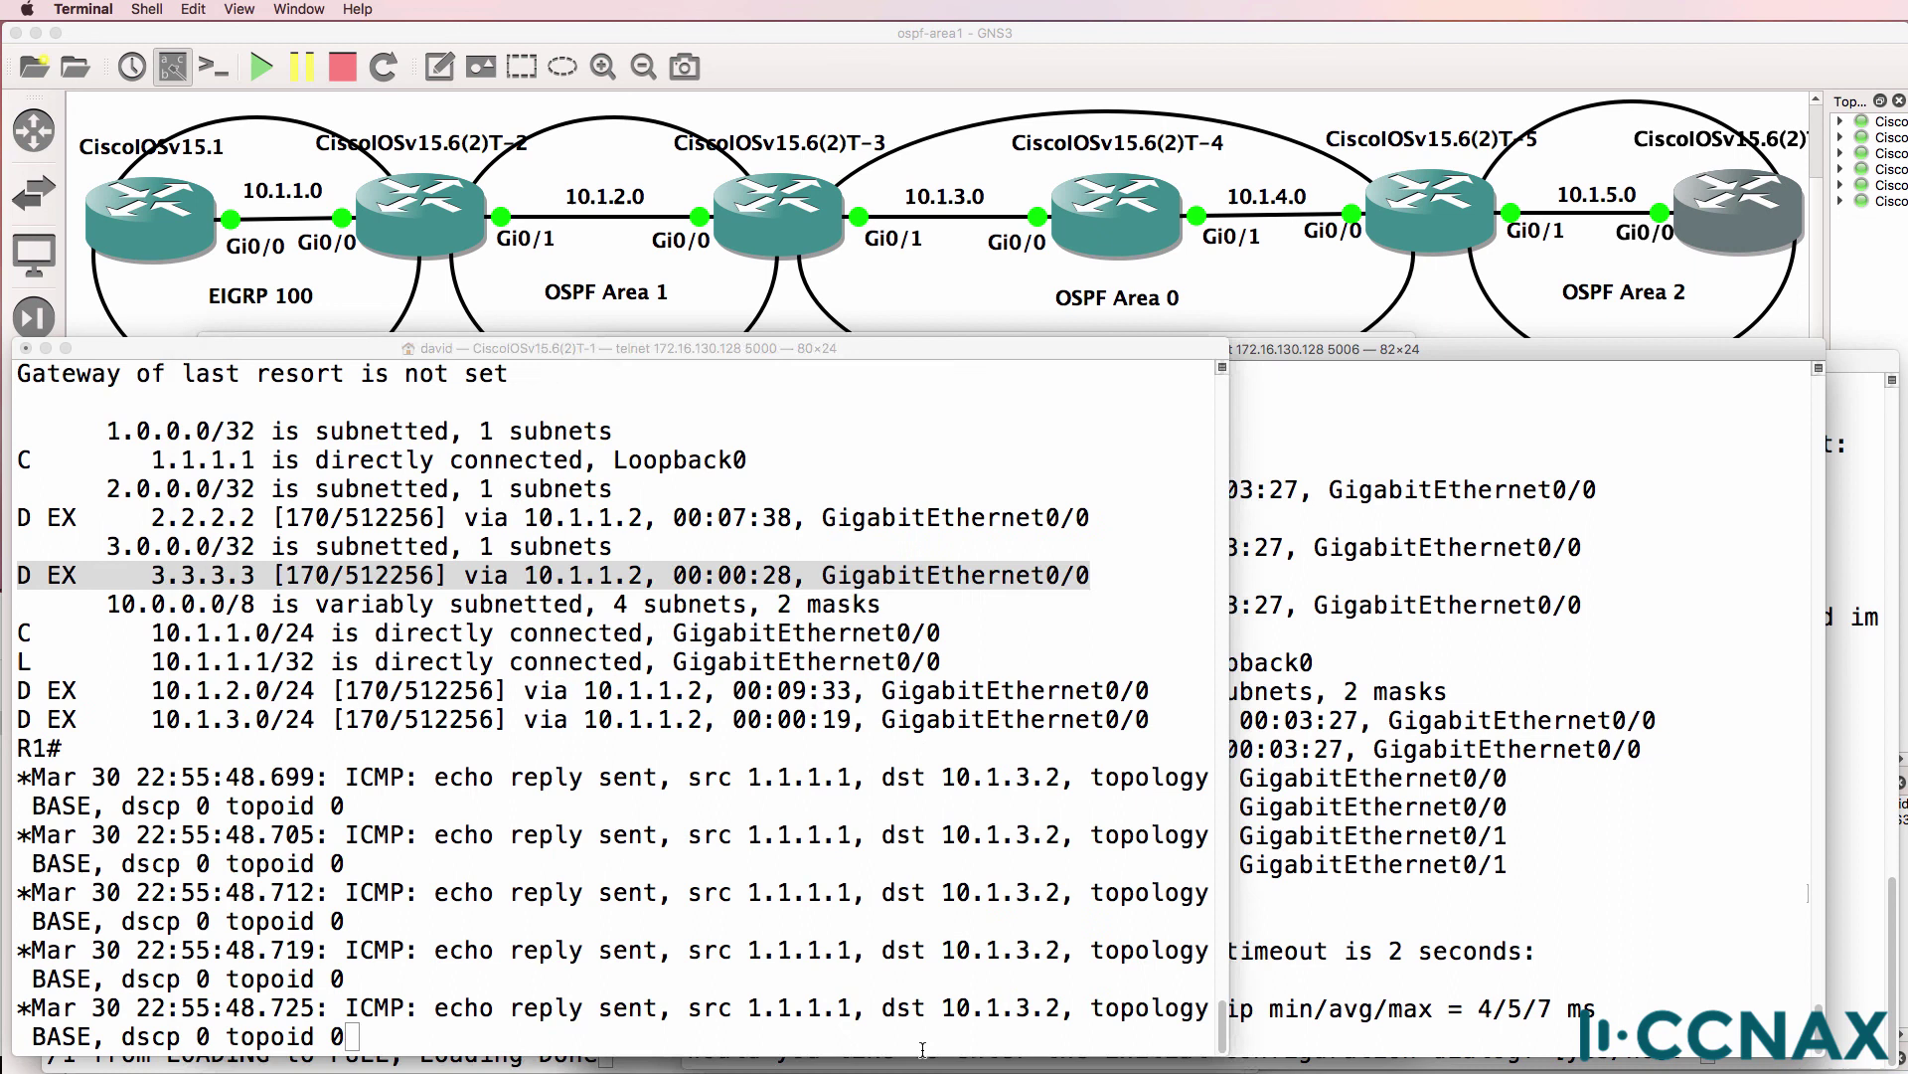
drag(137, 719, 358, 1039)
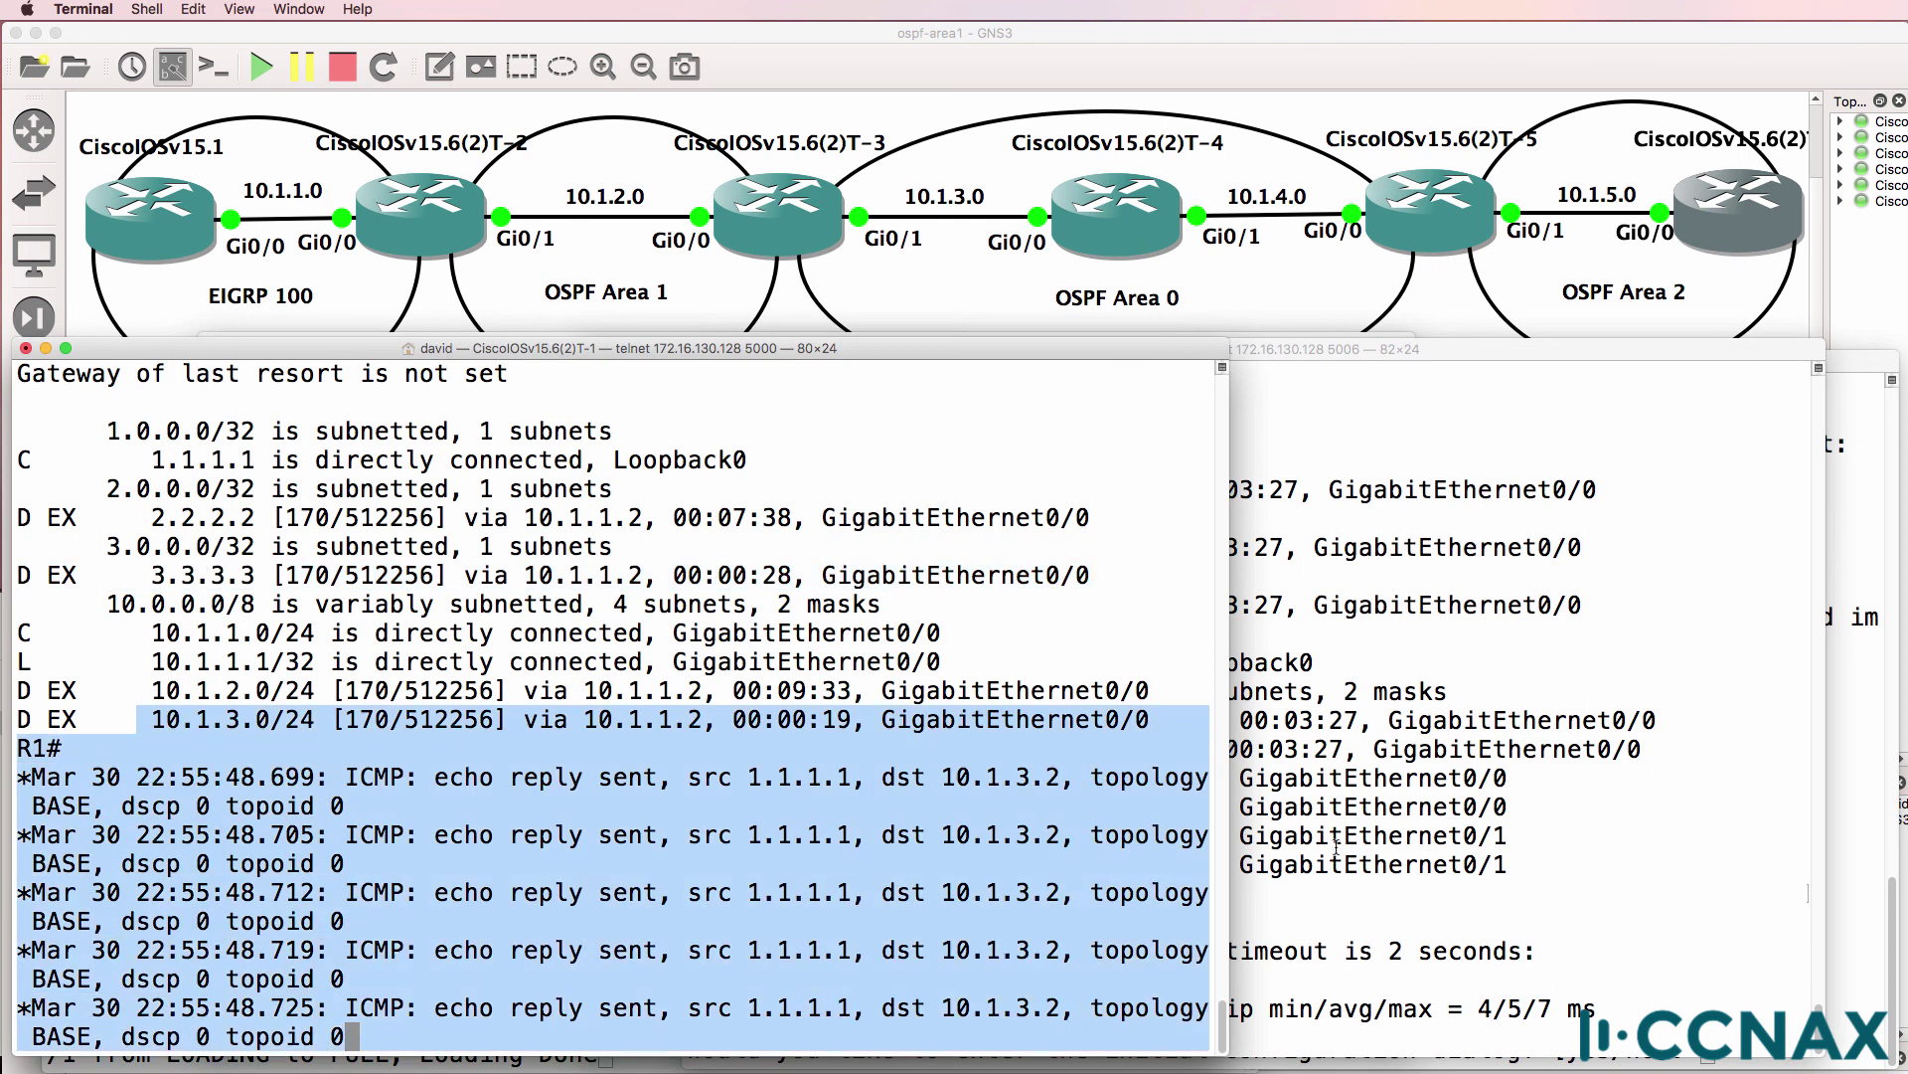
click(1630, 698)
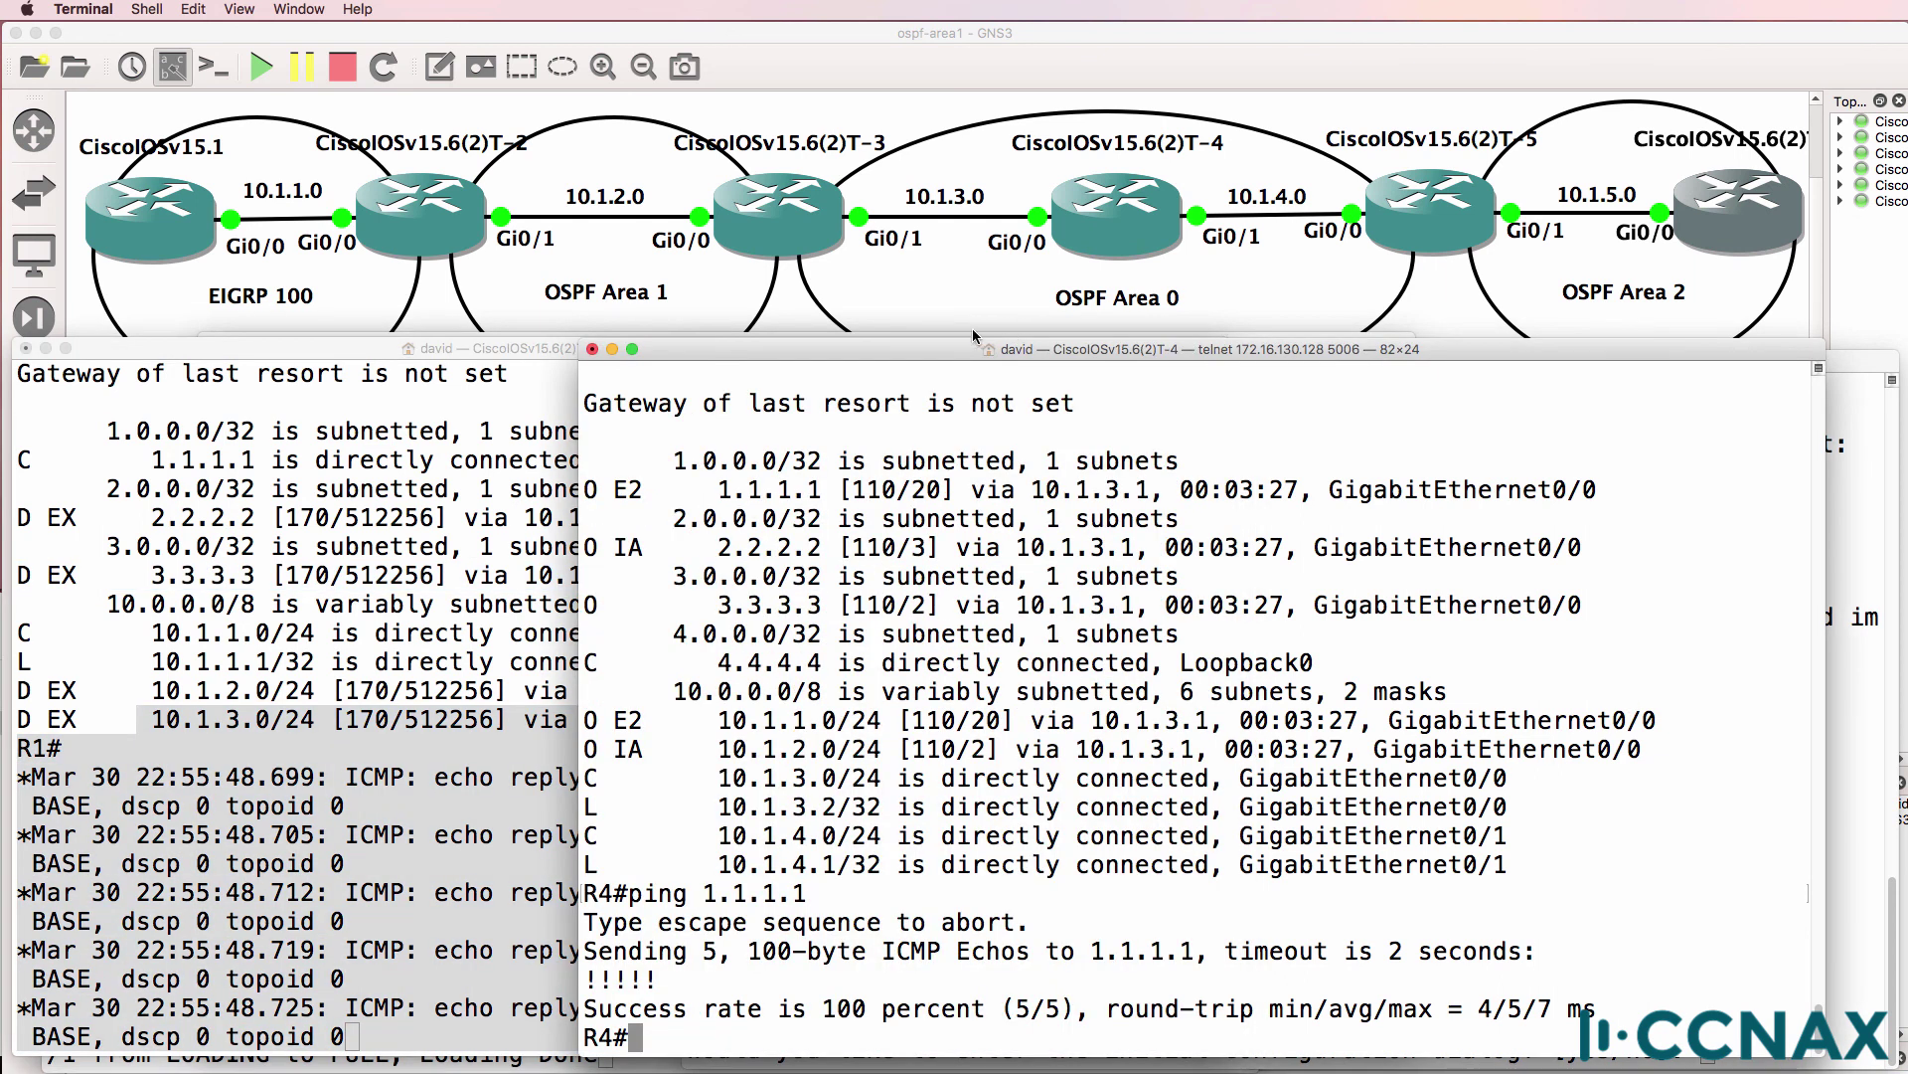
drag(1223, 349, 973, 334)
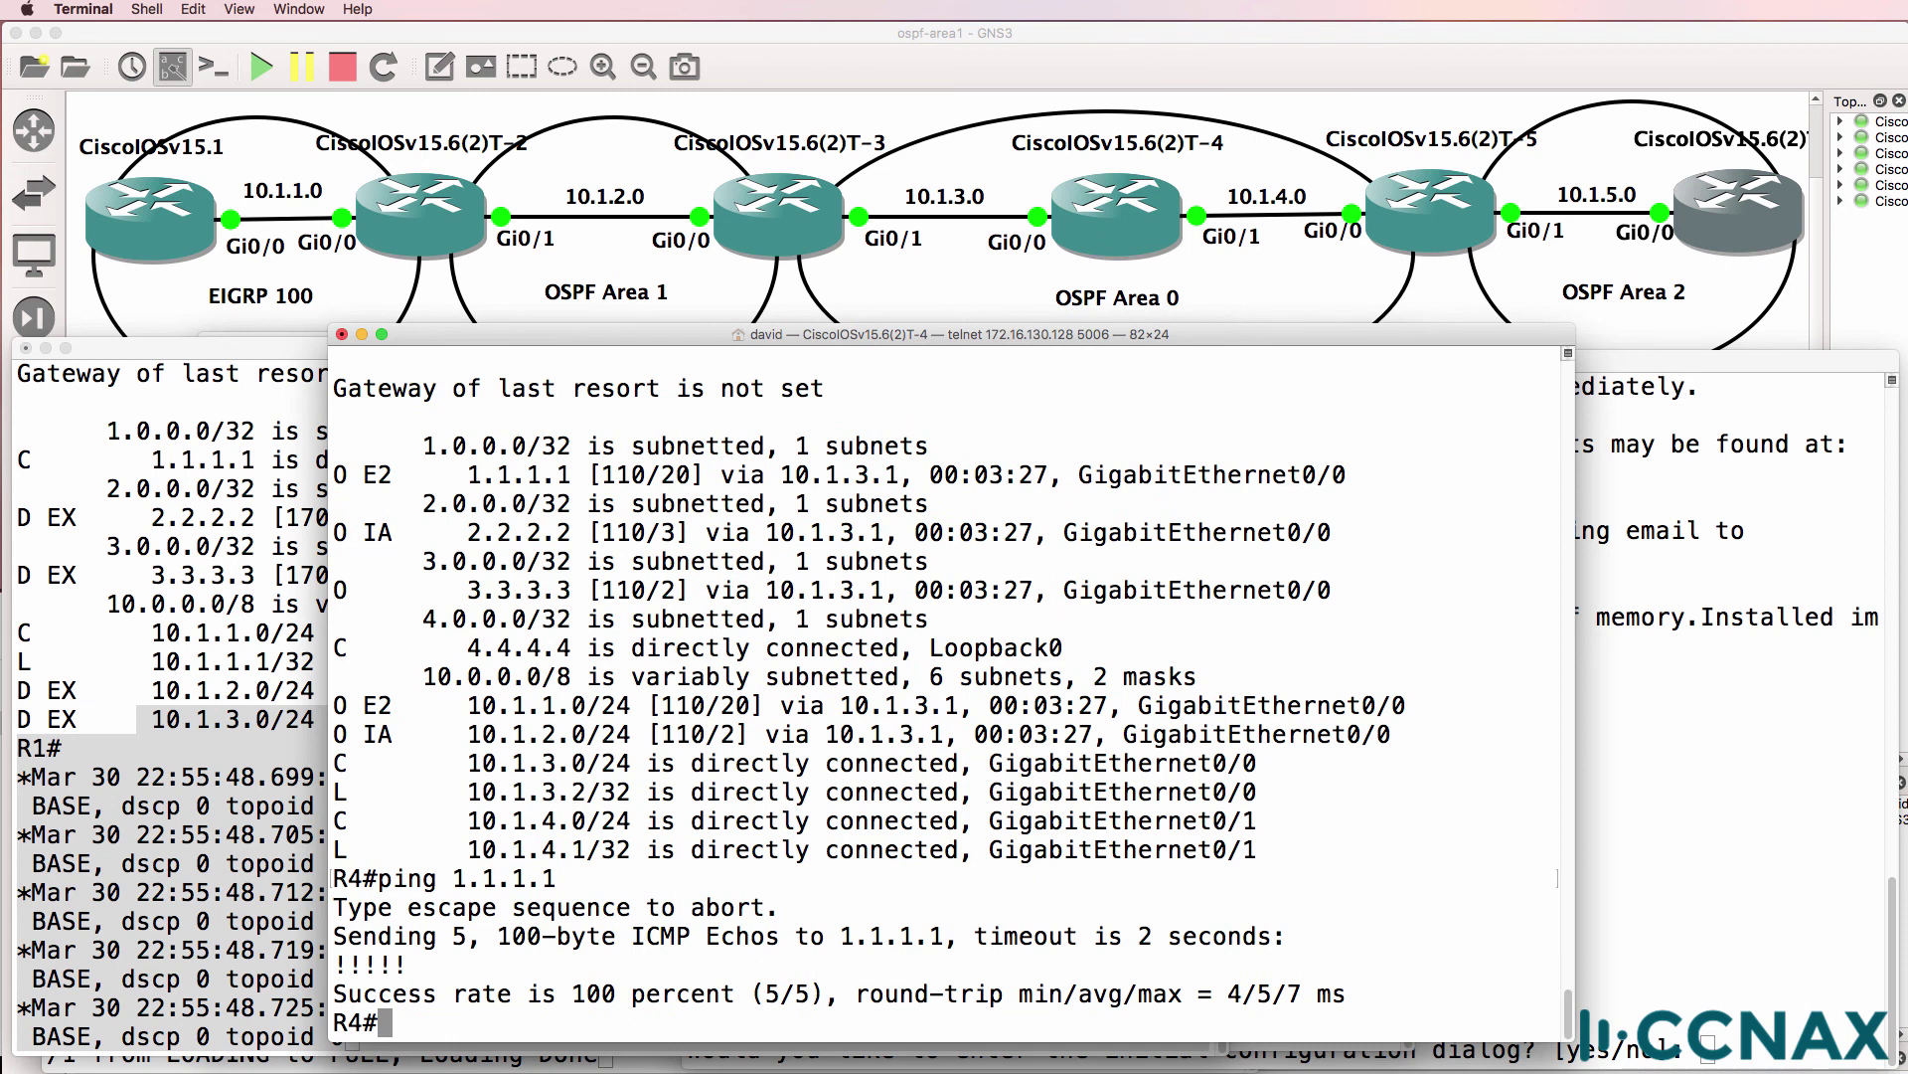